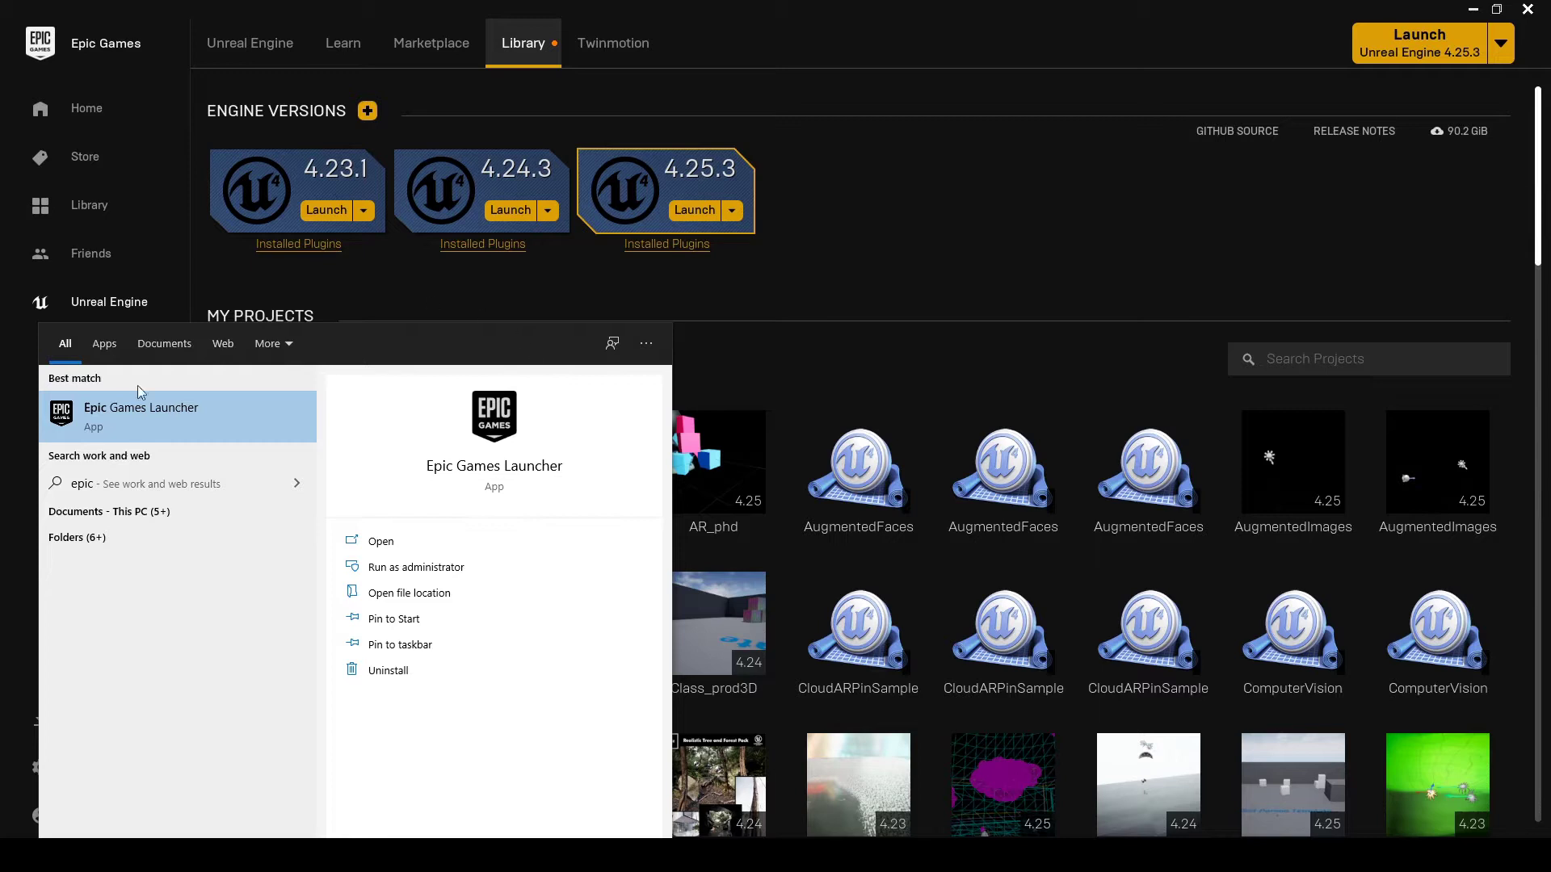
# Launch Unreal Engine 4.25.3 and start a new project in the Games category
pyautogui.click(852, 24)
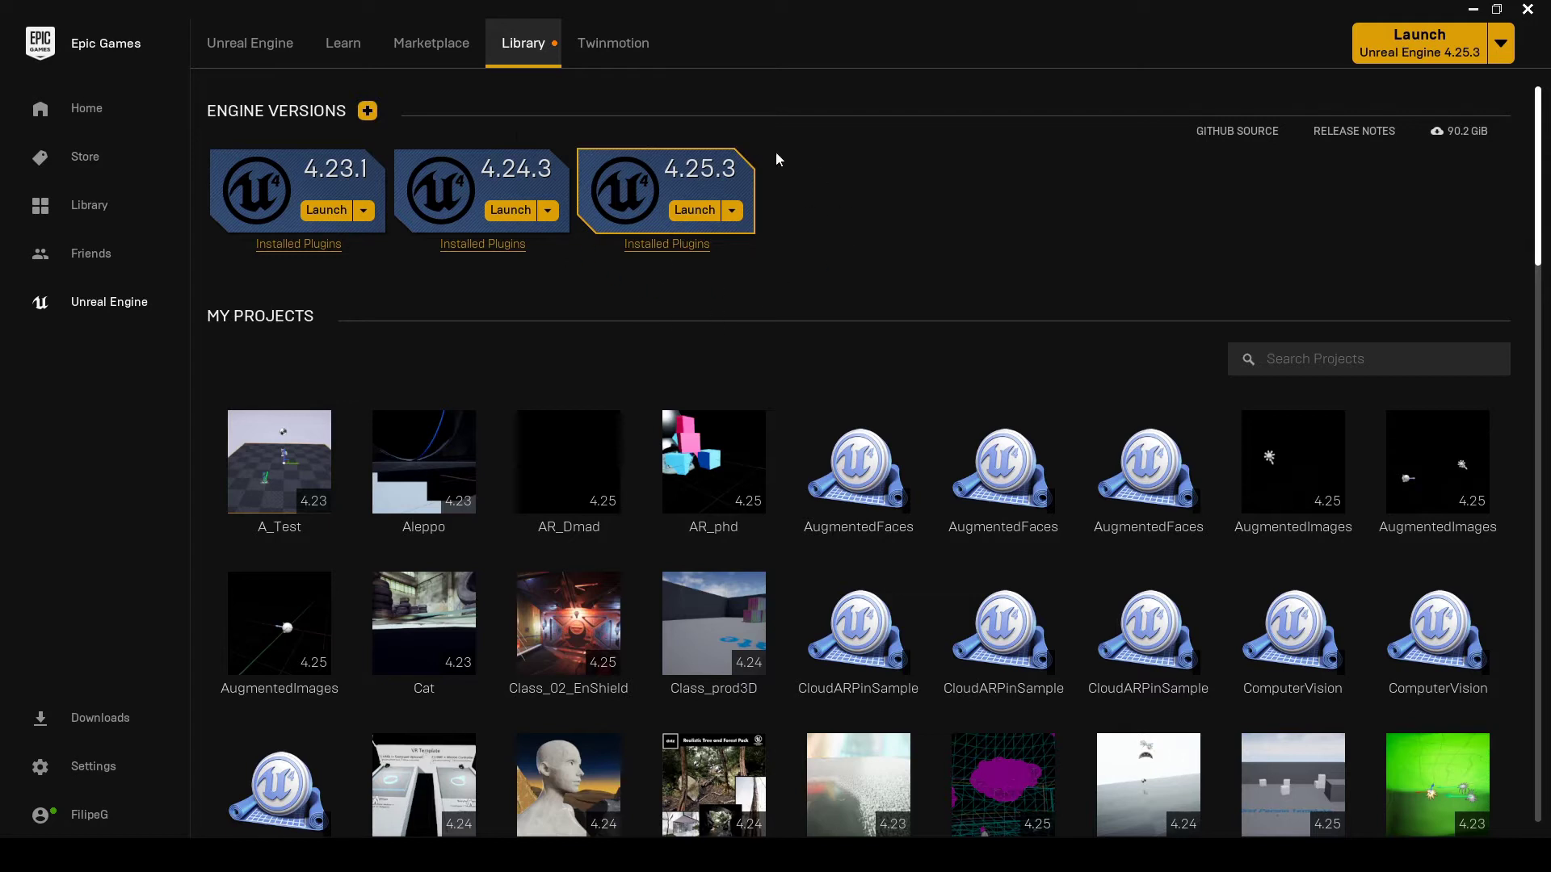
pyautogui.click(693, 211)
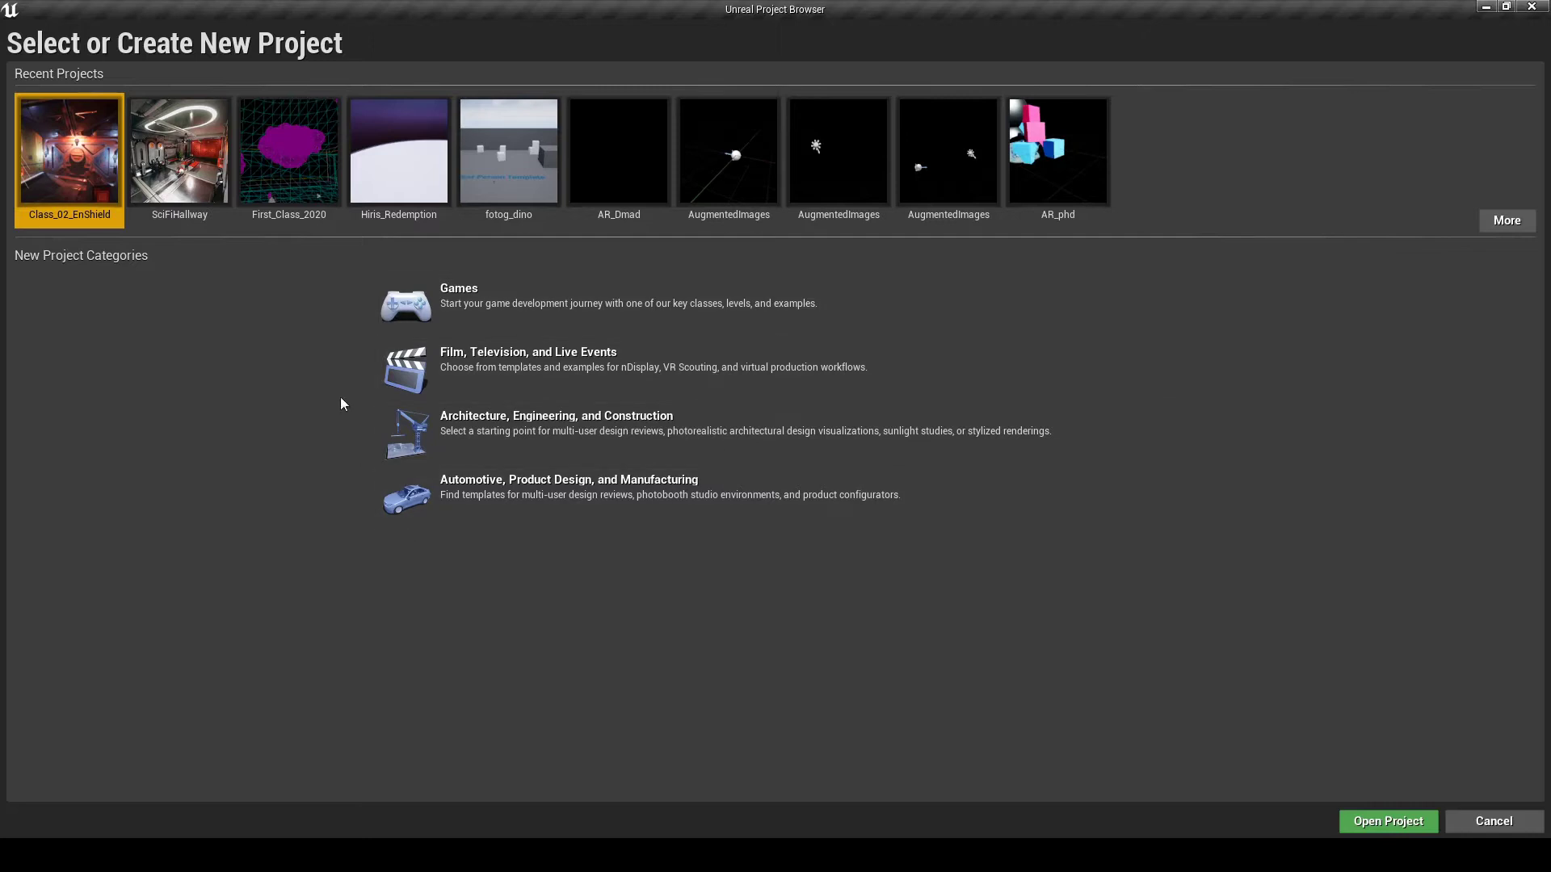
pyautogui.click(496, 298)
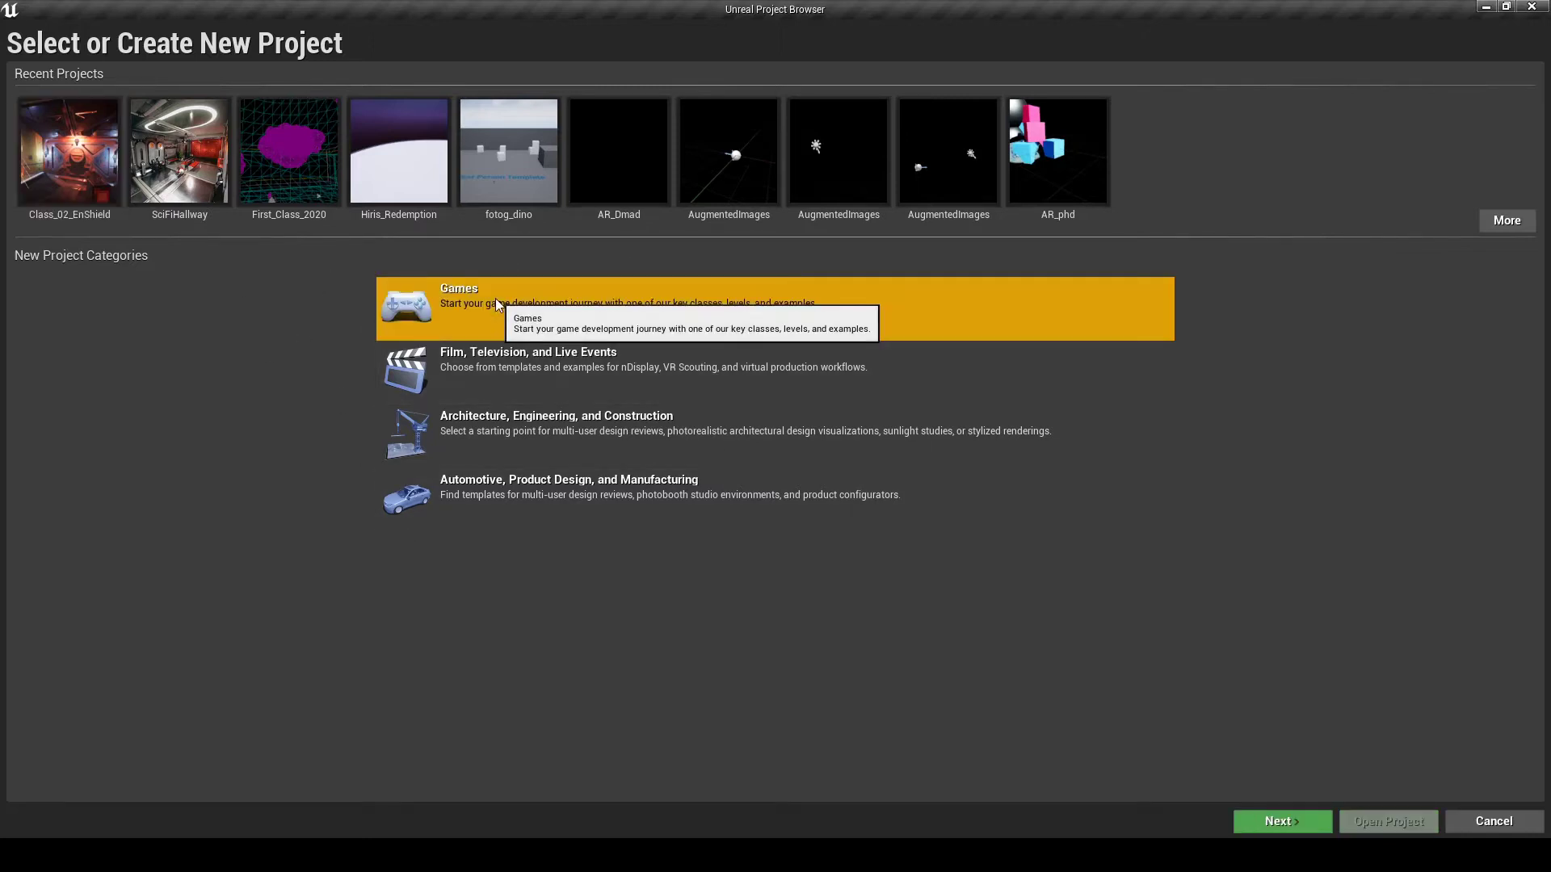
pyautogui.click(1277, 821)
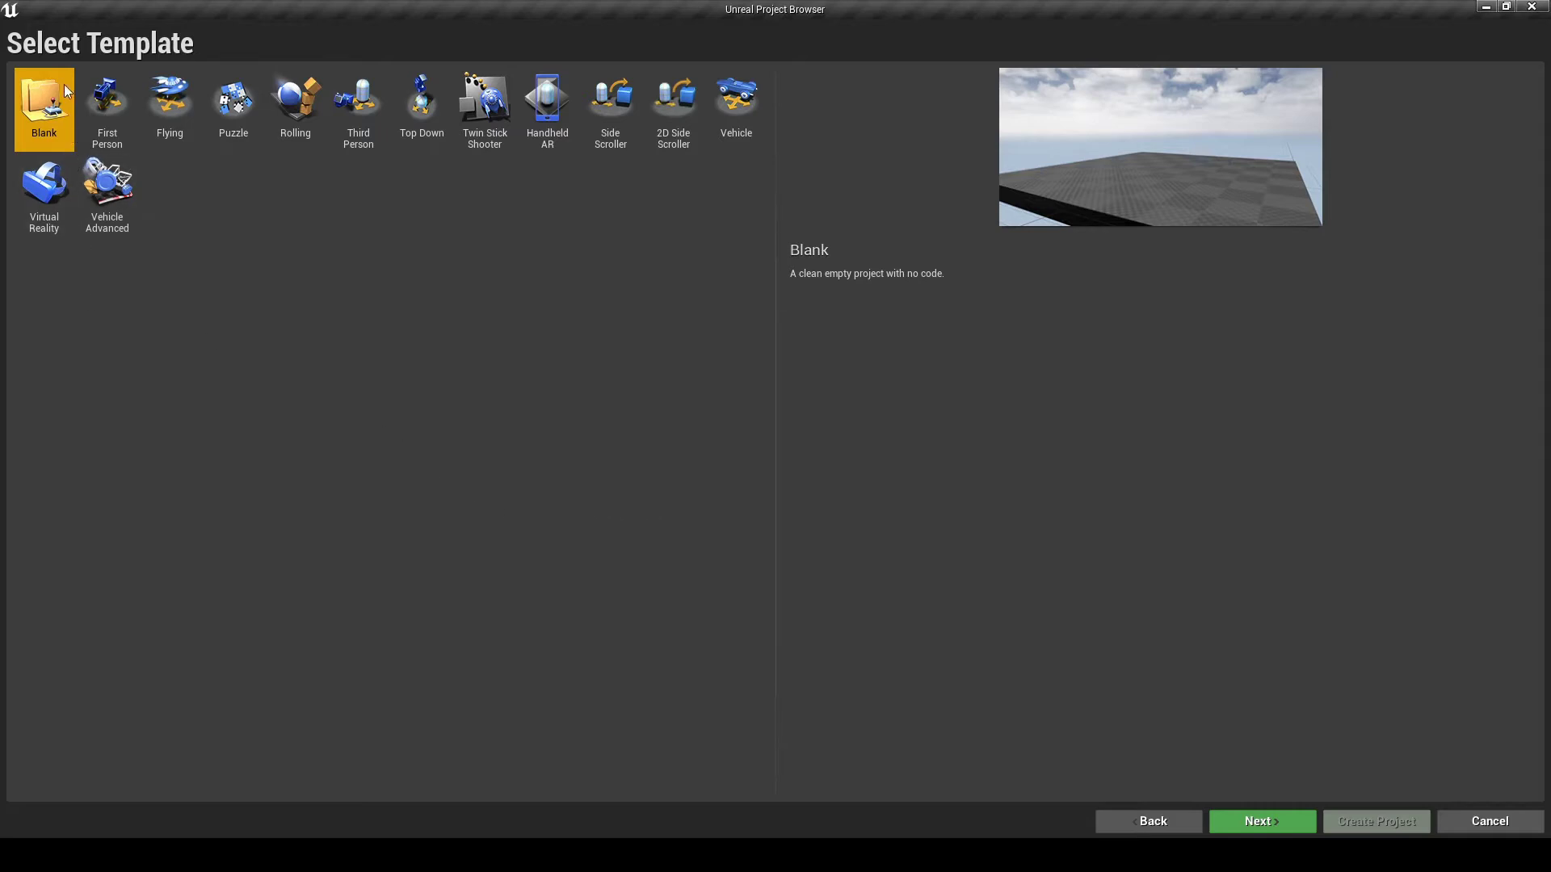
# Look at the First Person template, and choose the Third Person template for the new project
pyautogui.click(109, 107)
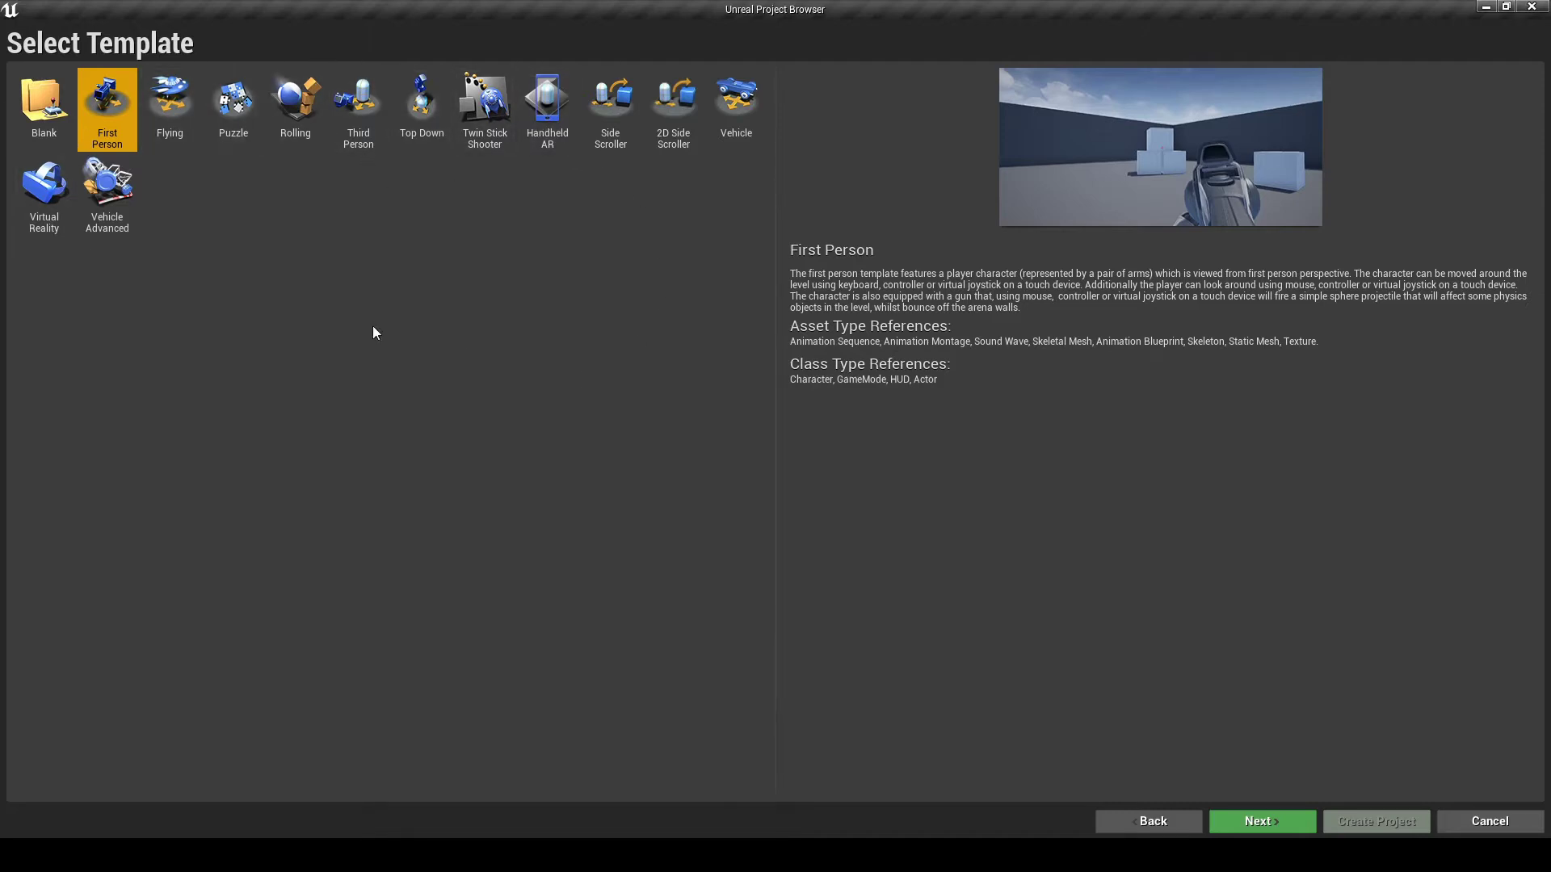
pyautogui.click(365, 95)
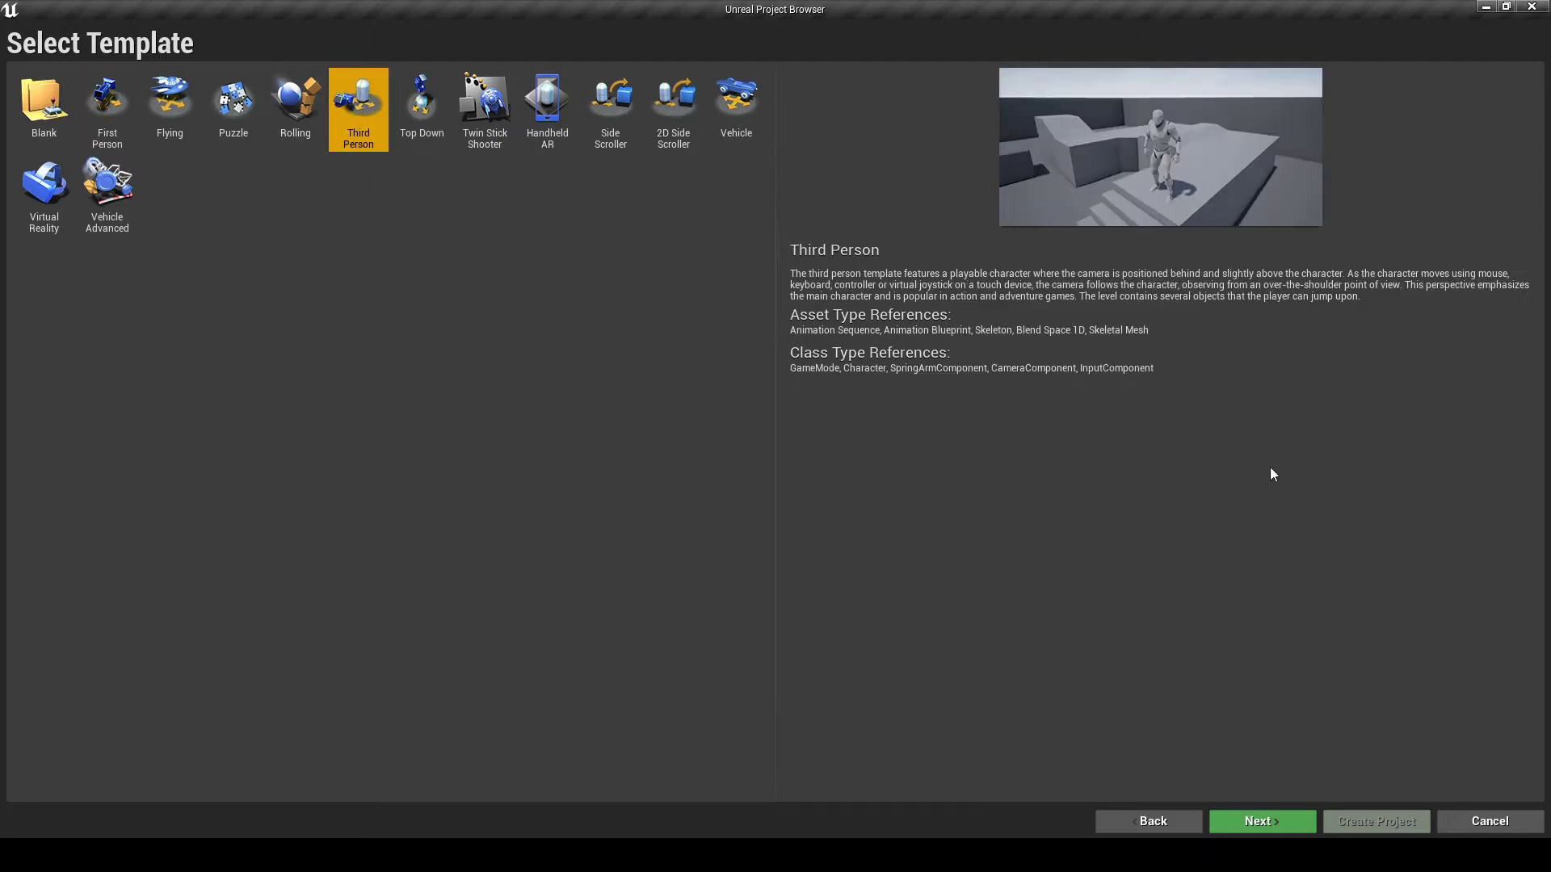
pyautogui.click(1265, 822)
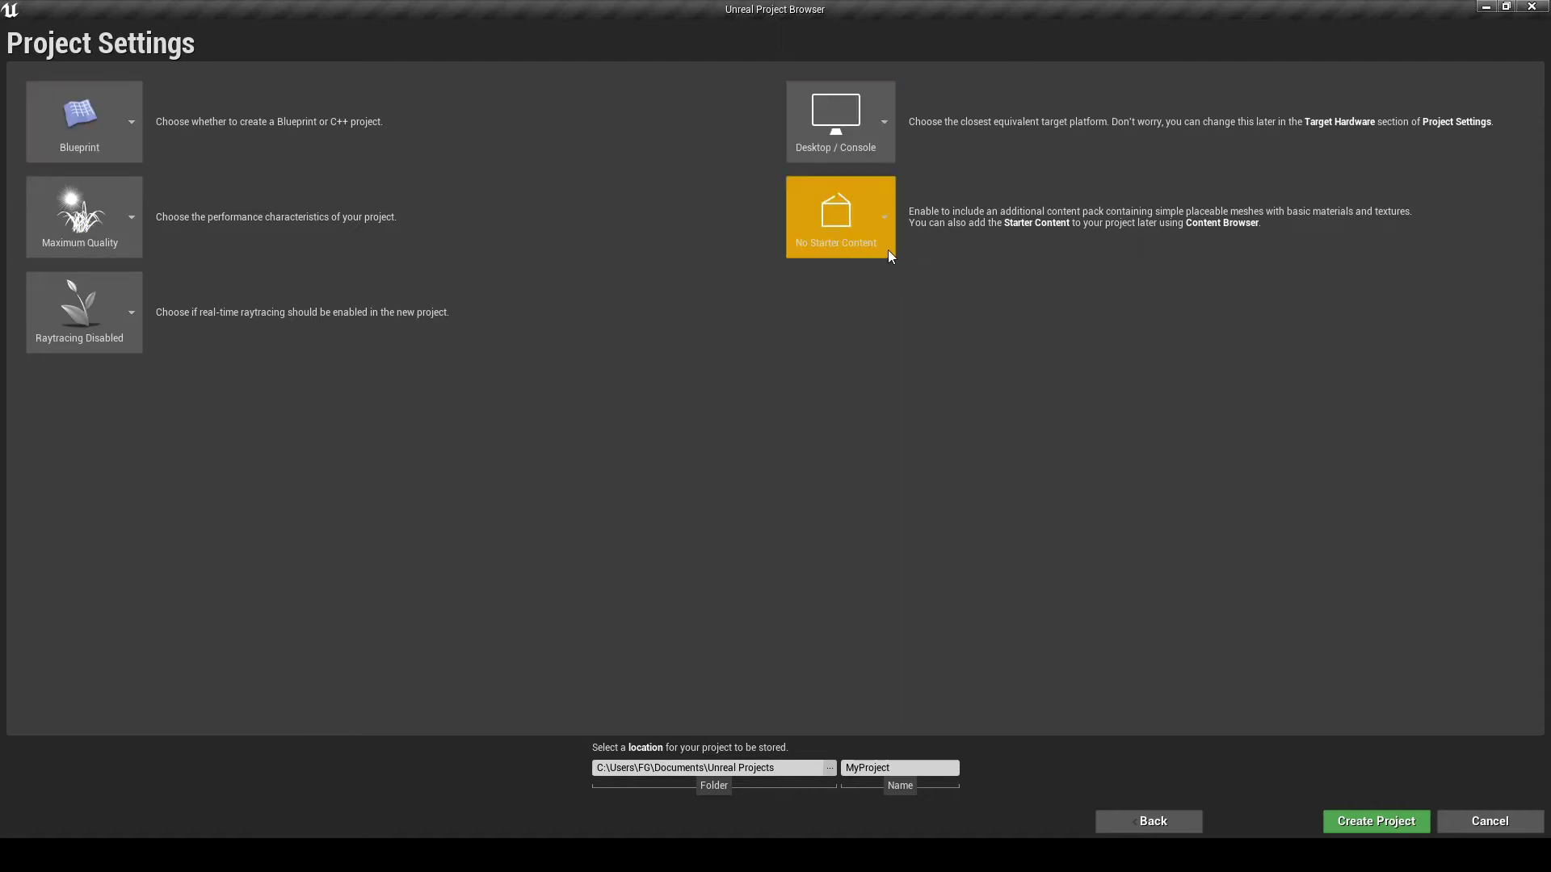
# Keep No Starter Content, name the project Test_Proj_X, and create it
pyautogui.click(885, 218)
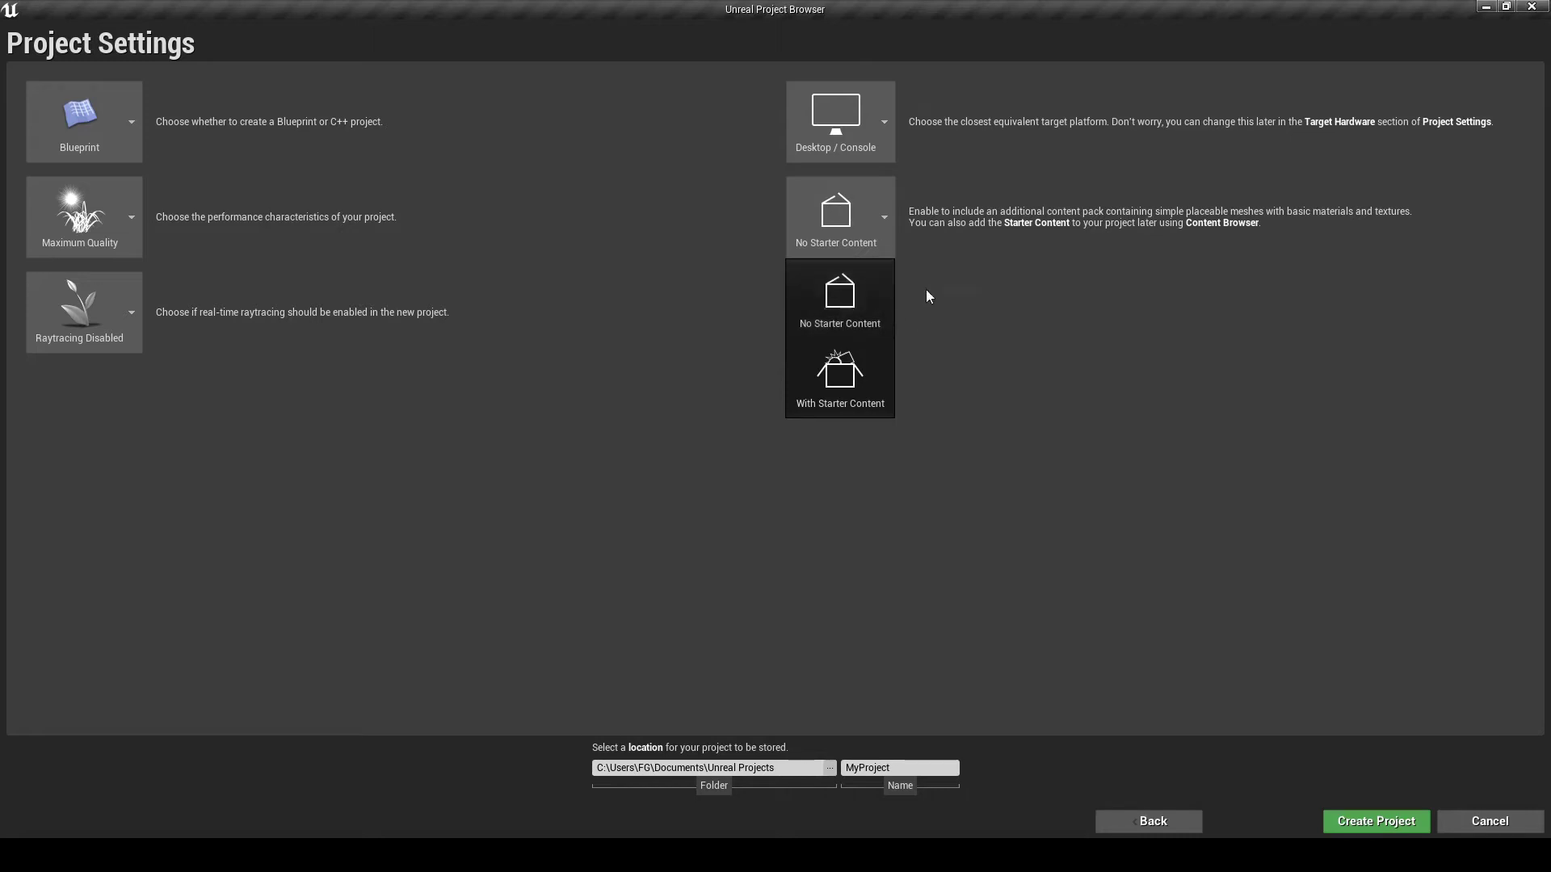
pyautogui.click(817, 311)
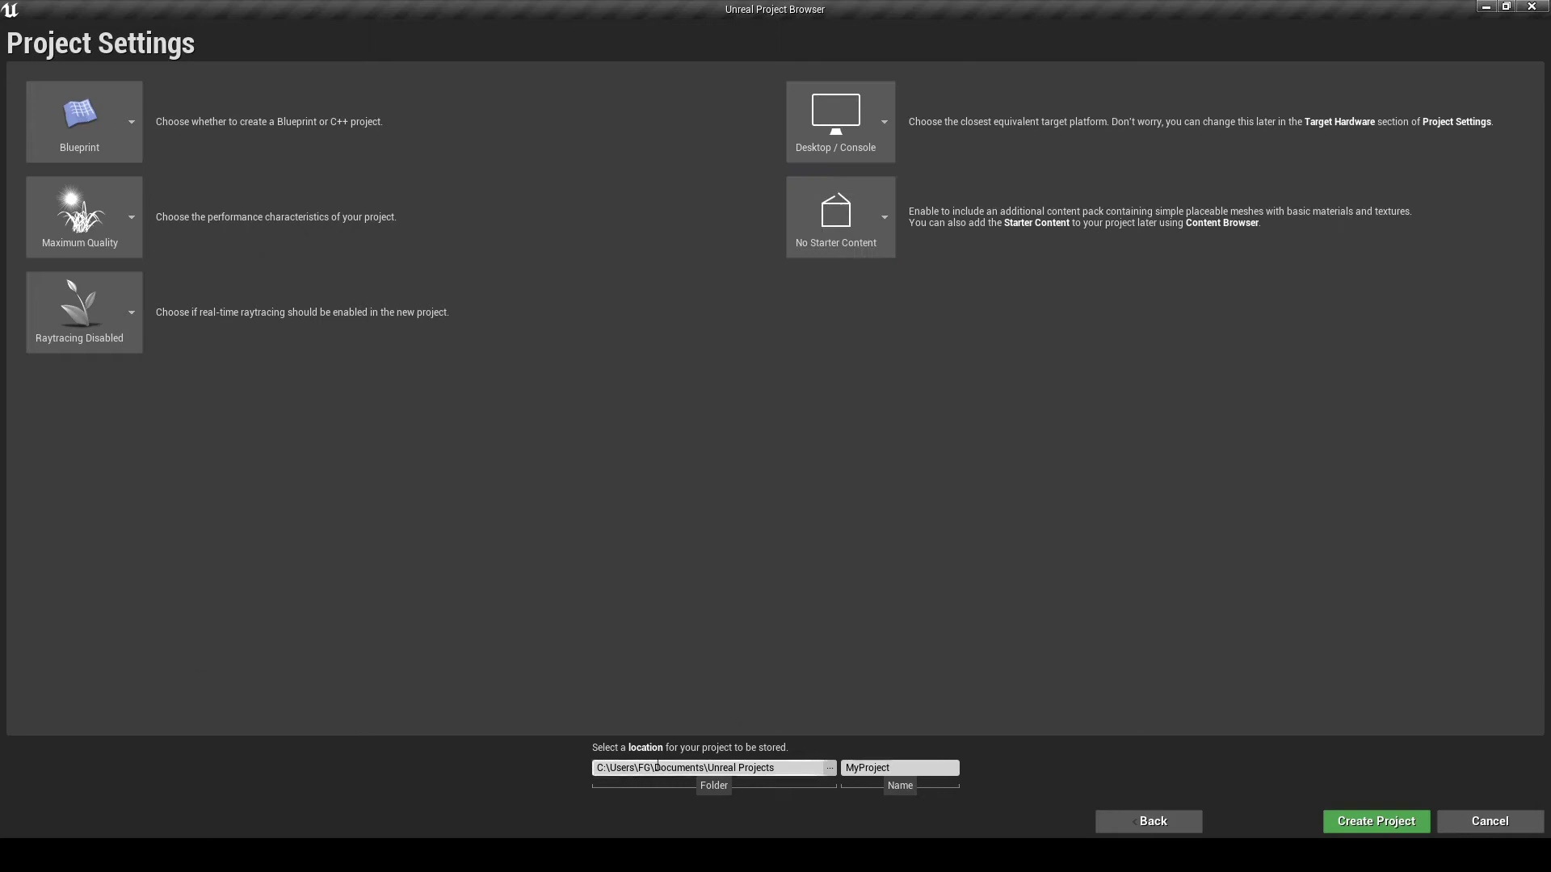
pyautogui.moveTo(935, 768); pyautogui.dragTo(803, 767)
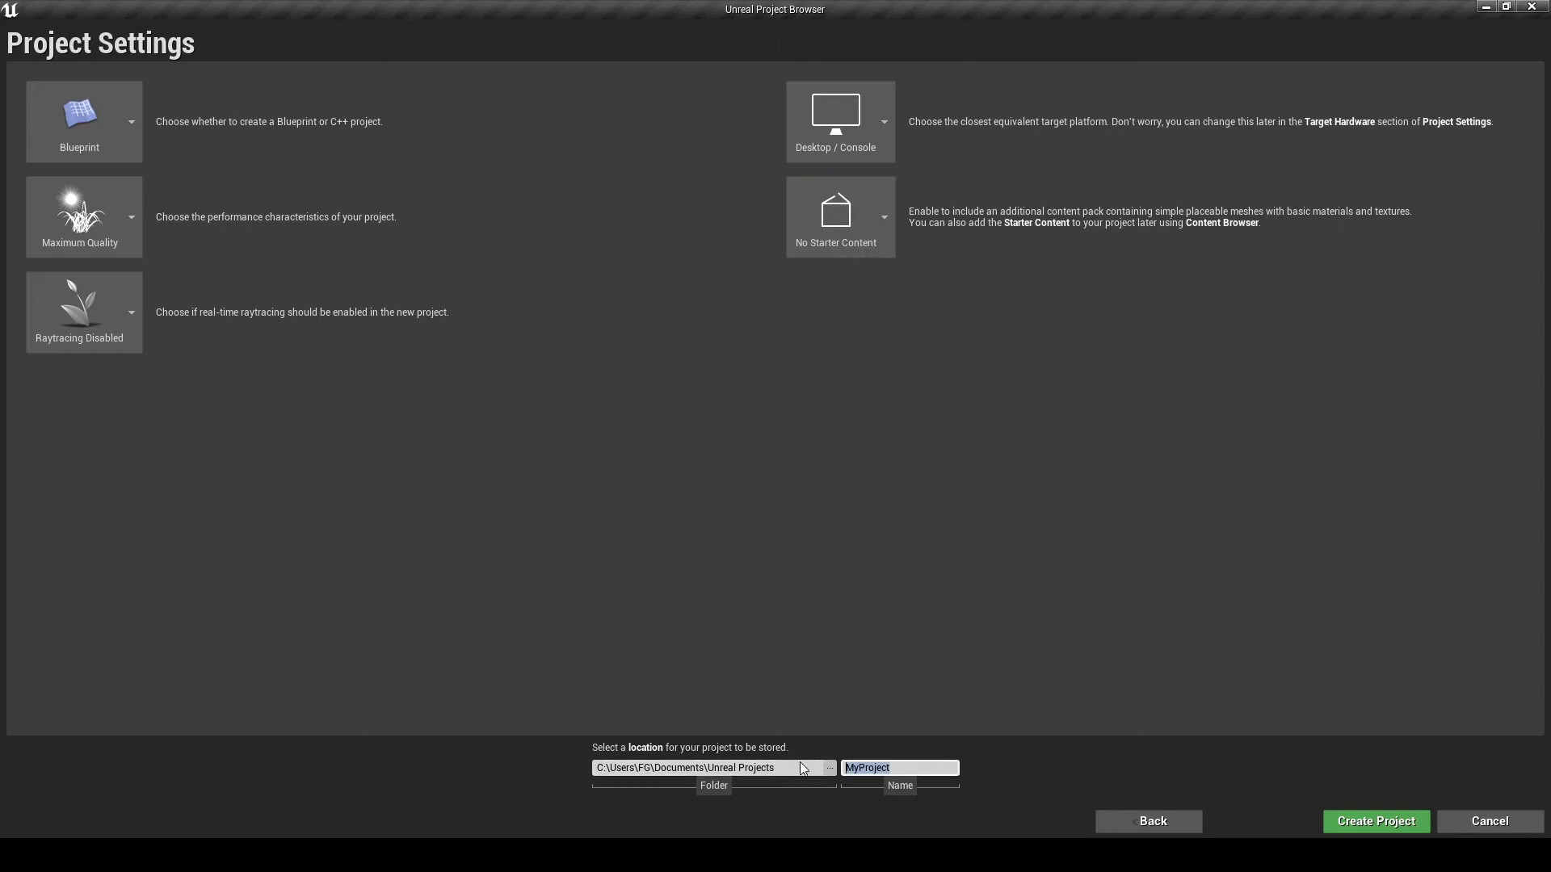
pyautogui.write('Test_Proj_X')
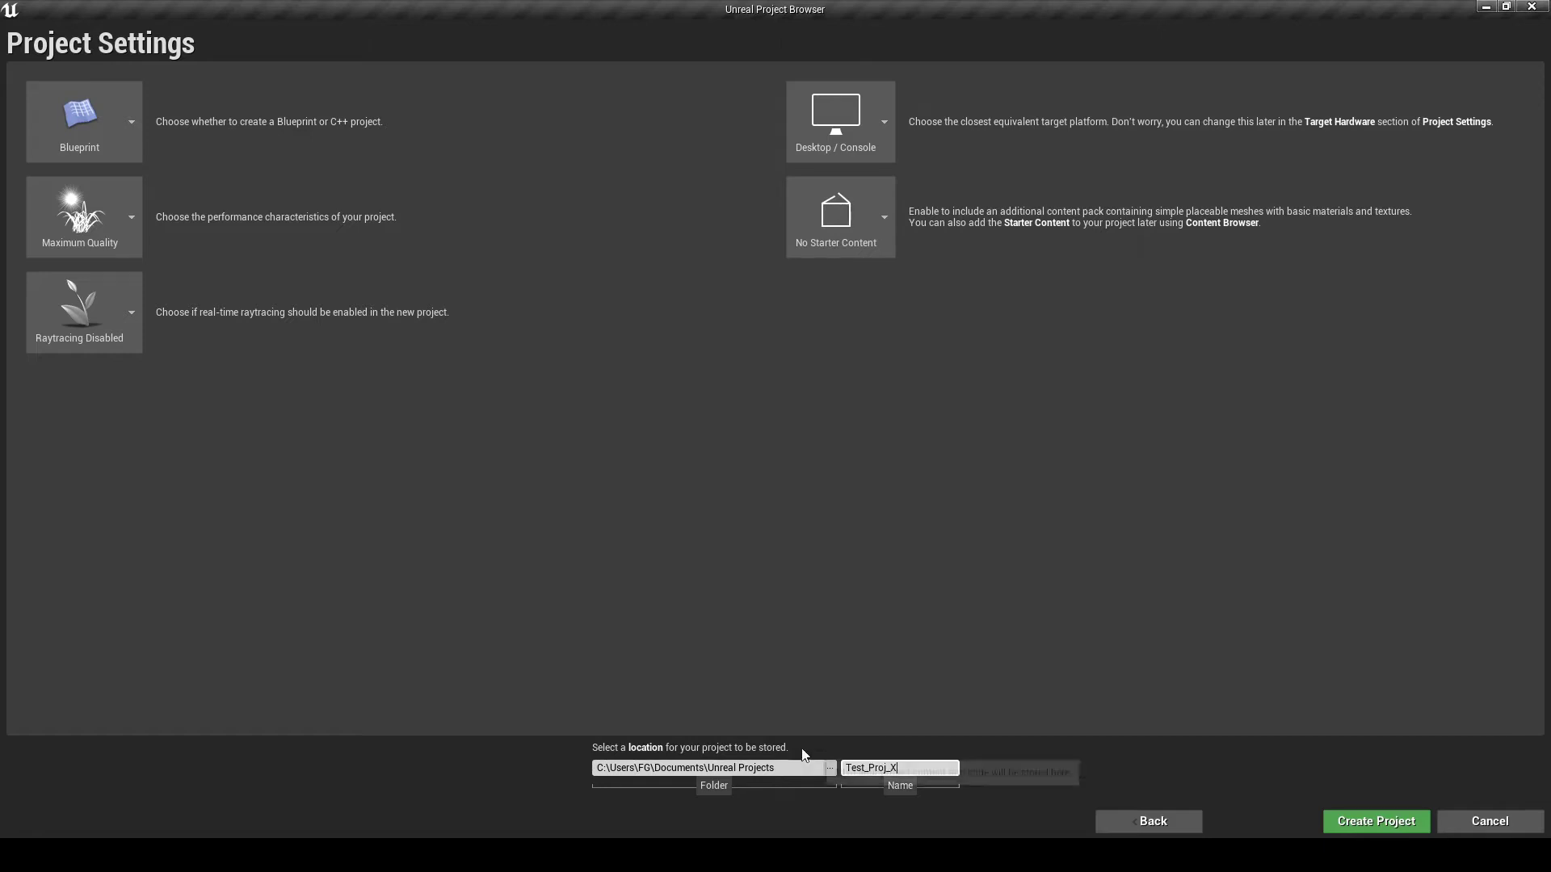
pyautogui.click(1382, 826)
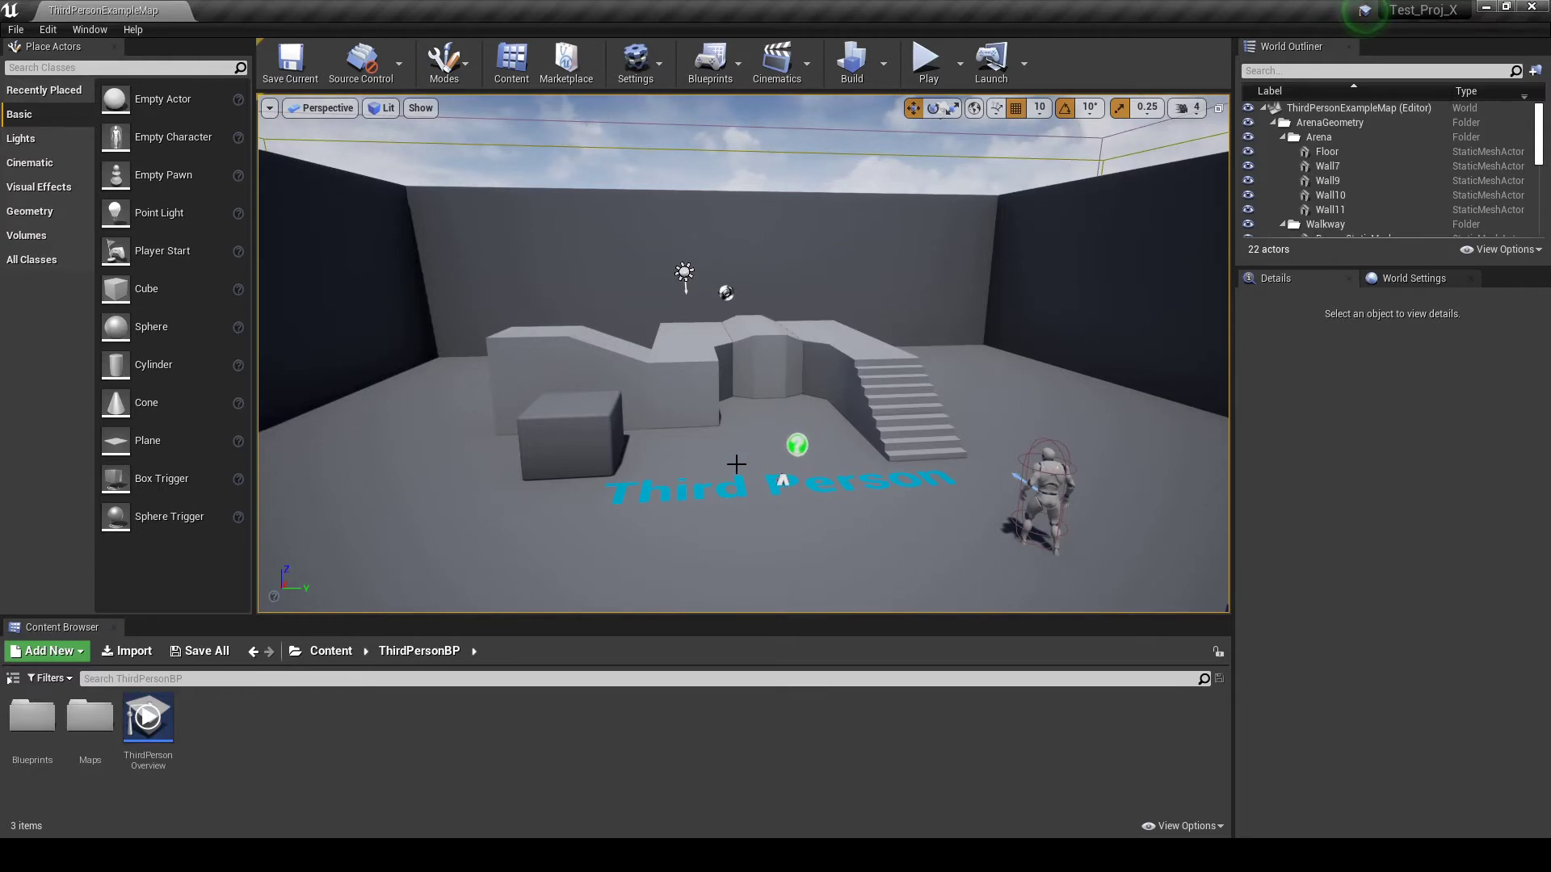
# Play-test the level by running and jumping with the third-person character, and stop the simulation
pyautogui.moveTo(734, 461); pyautogui.dragTo(958, 340, button='right')
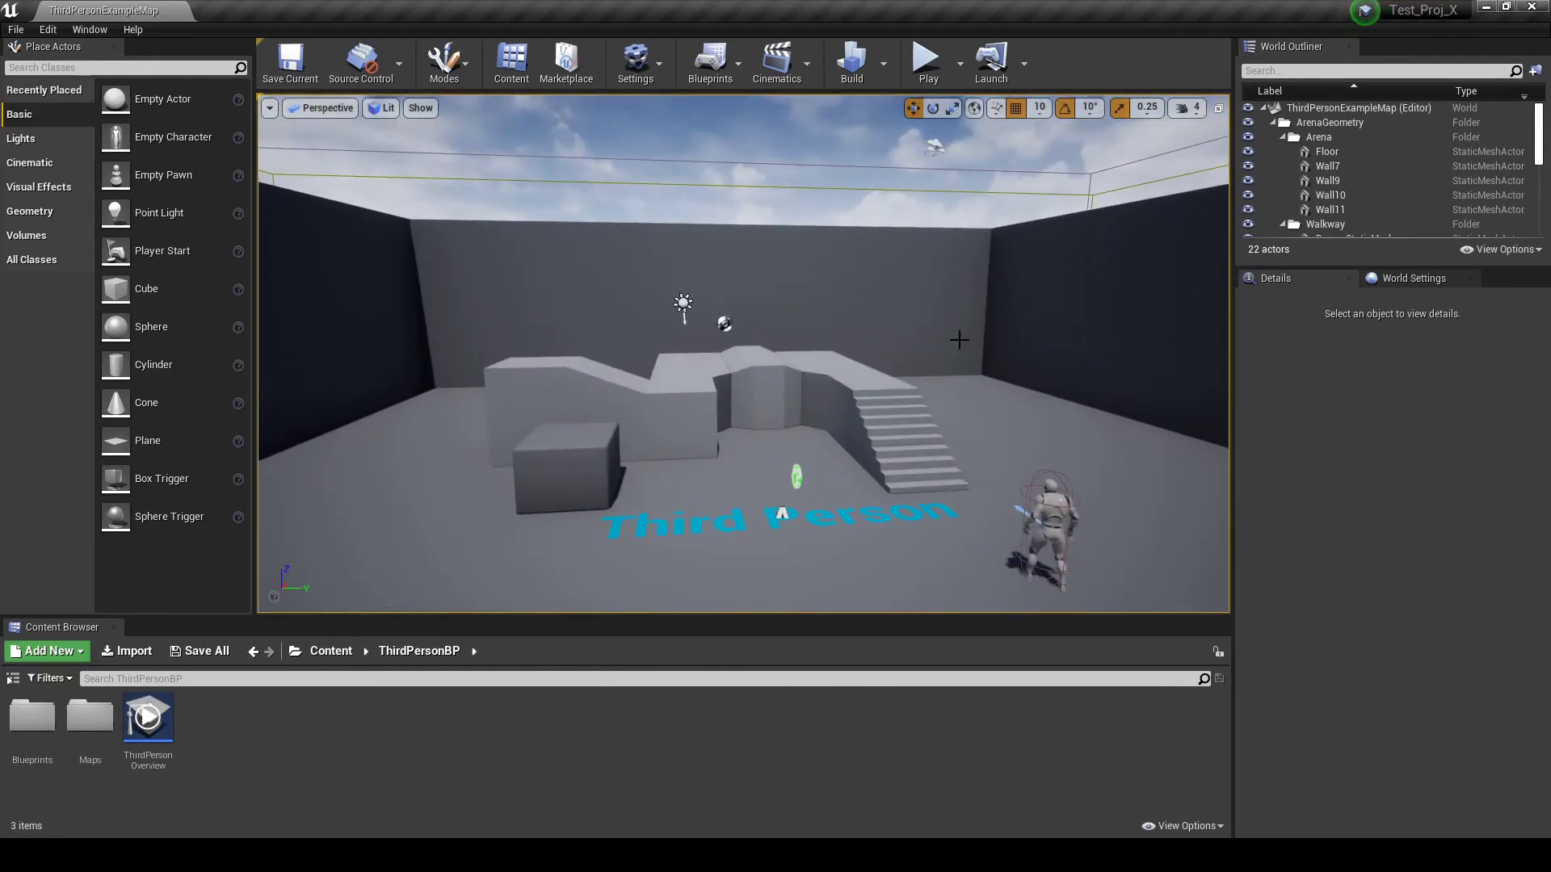
pyautogui.click(919, 63)
pyautogui.press('w')
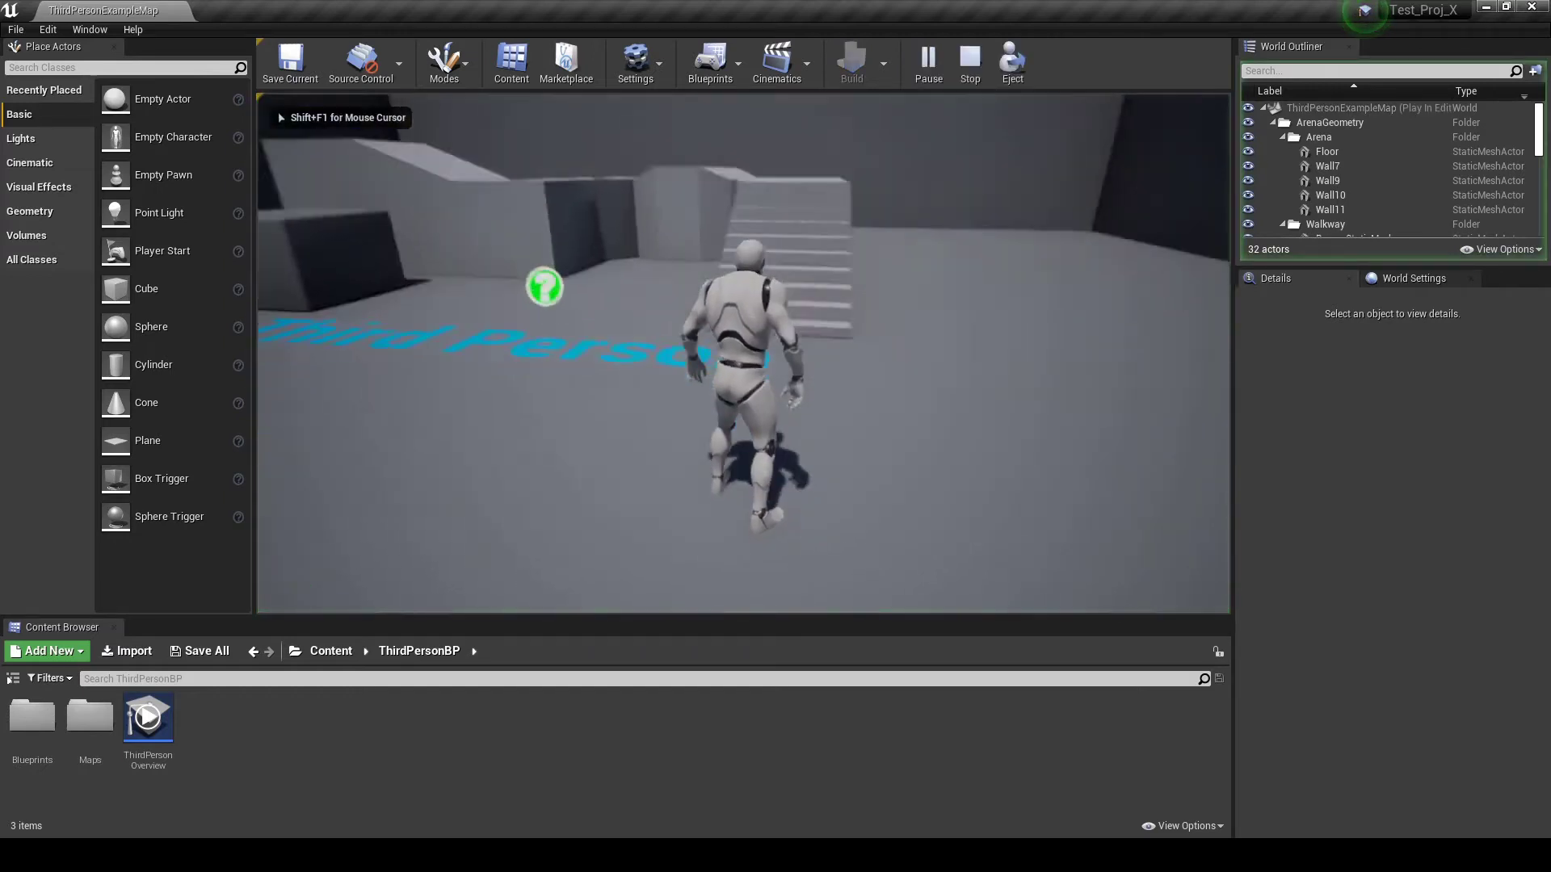
pyautogui.press('w')
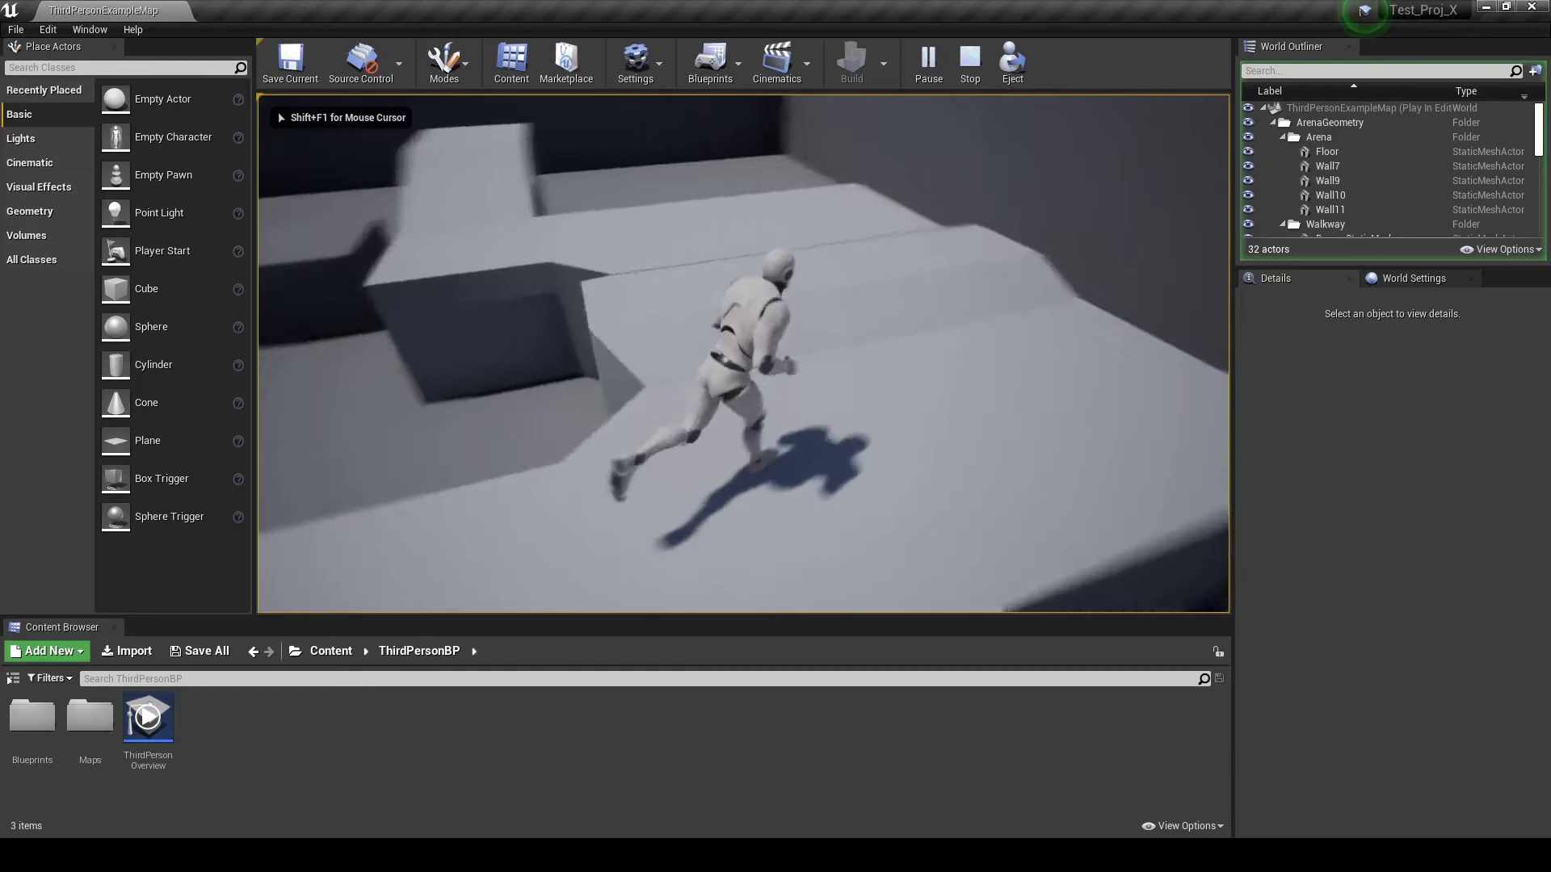
pyautogui.press('w')
pyautogui.press('space')
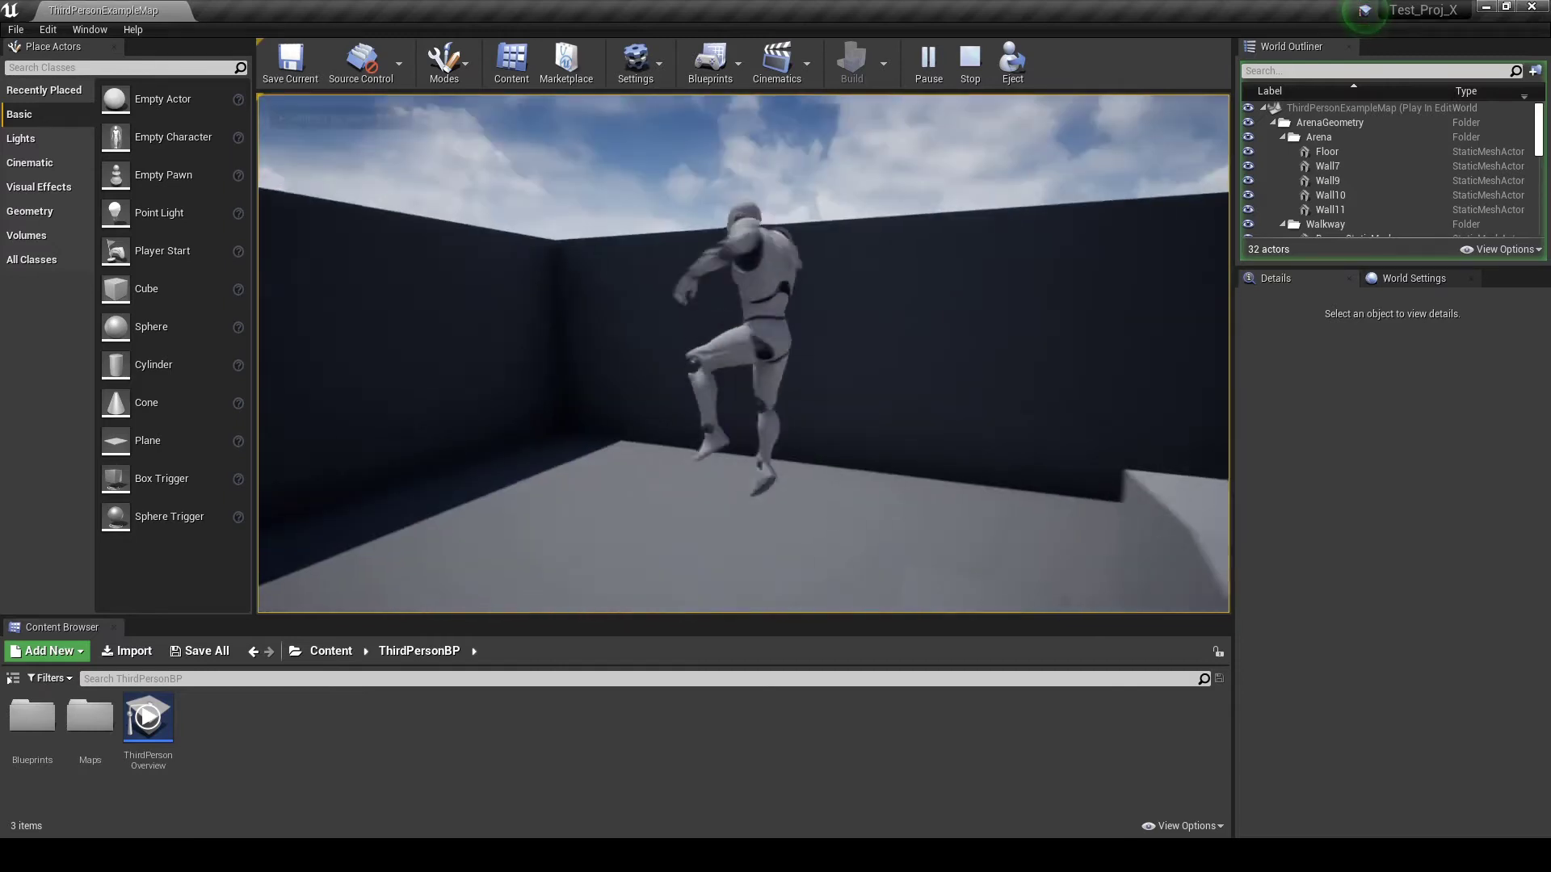
pyautogui.press('Escape')
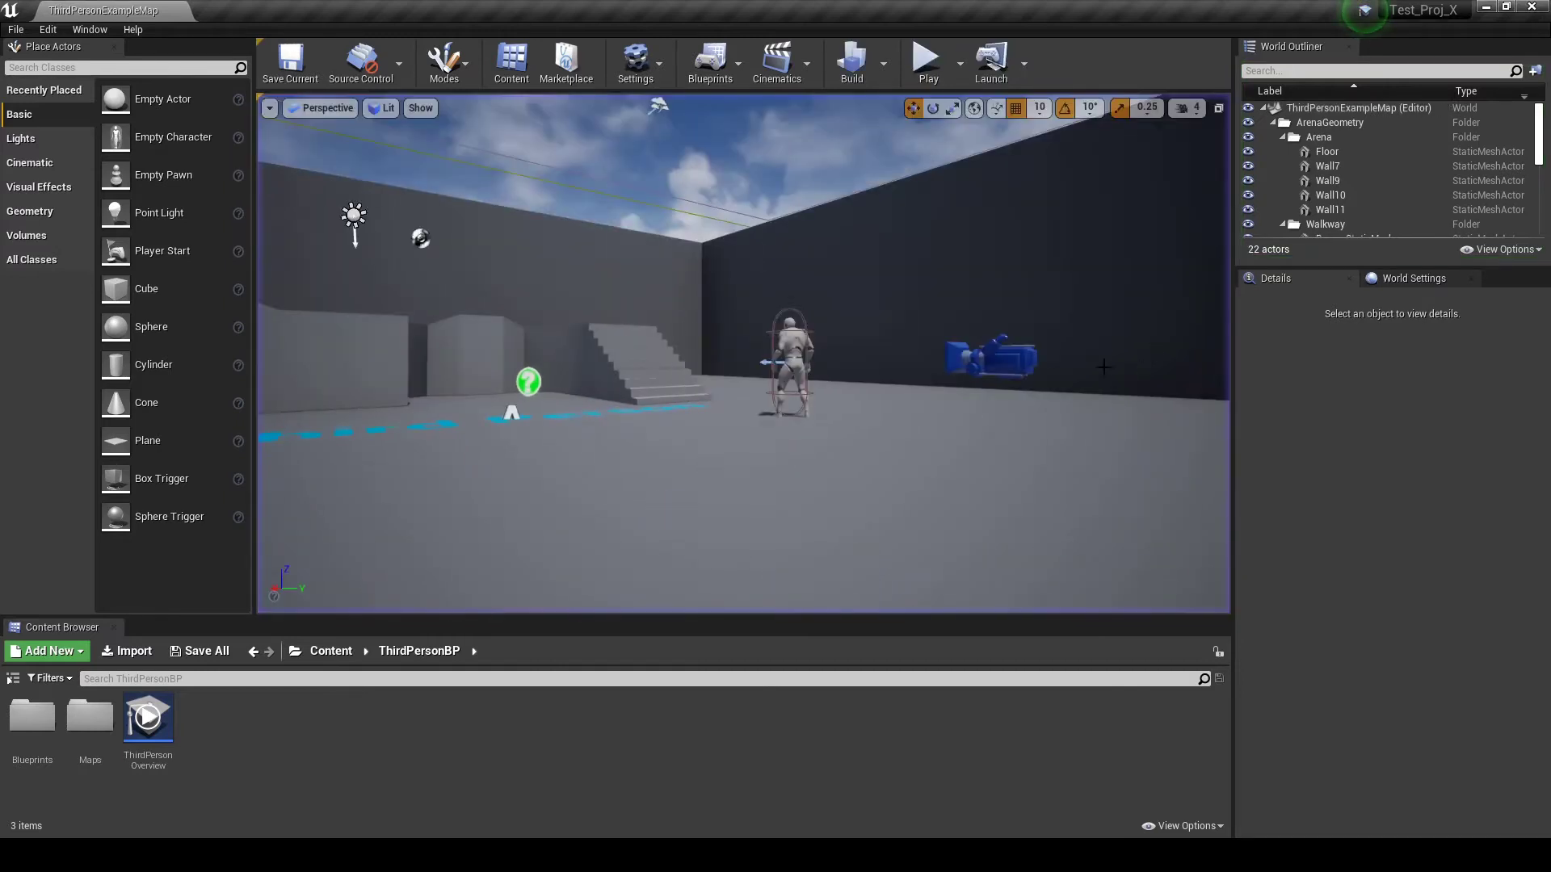
# Switch the viewport to the orthographic Top view and examine the level layout from above
pyautogui.moveTo(806, 407); pyautogui.dragTo(729, 419, button='right')
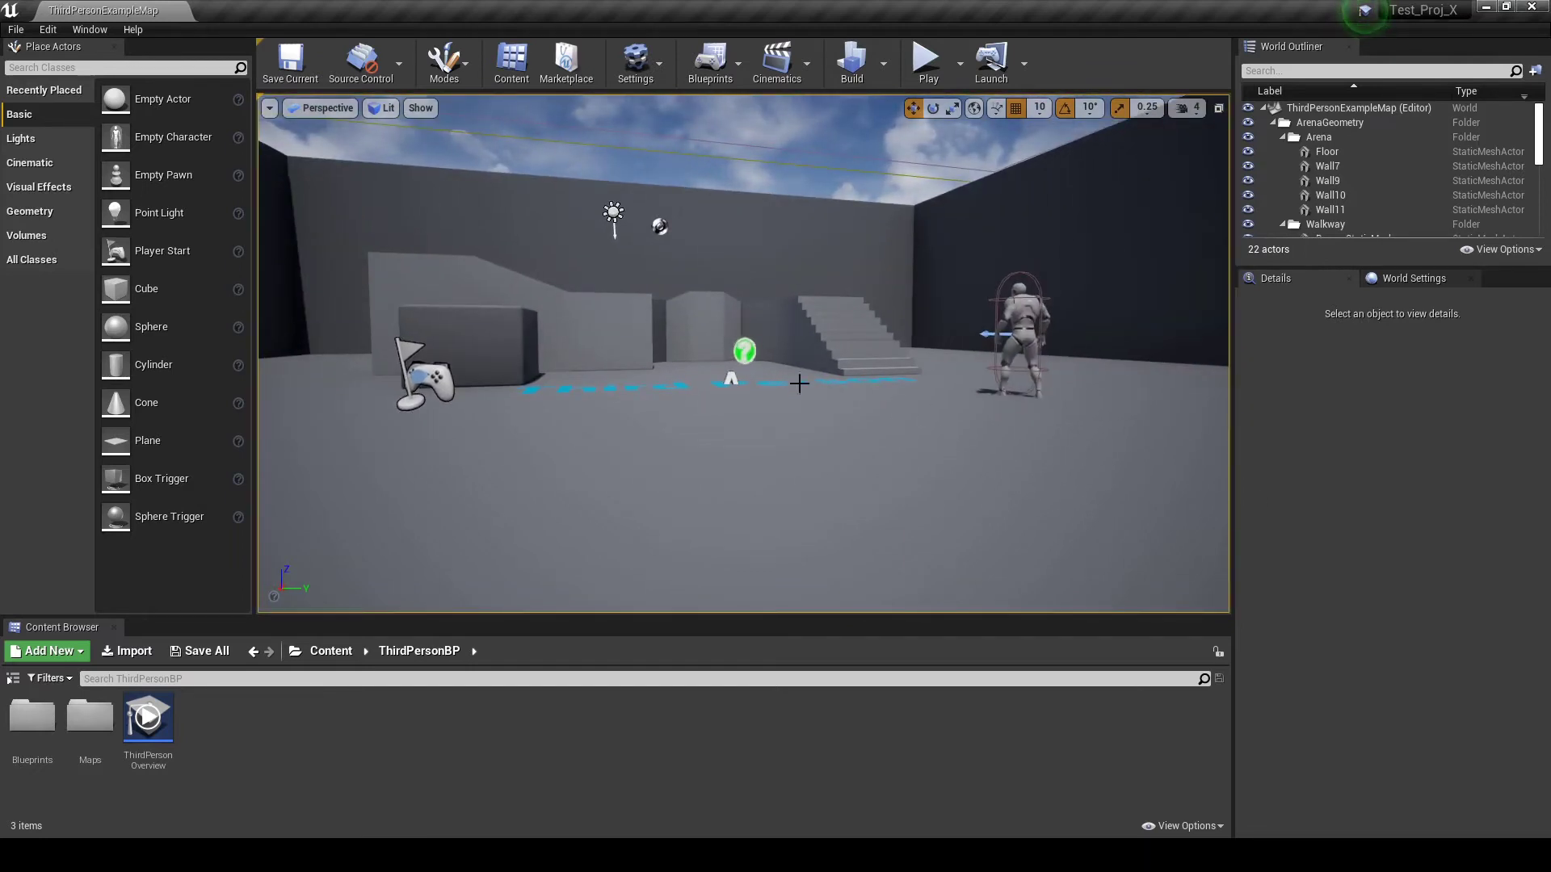
pyautogui.moveTo(663, 283); pyautogui.dragTo(664, 284)
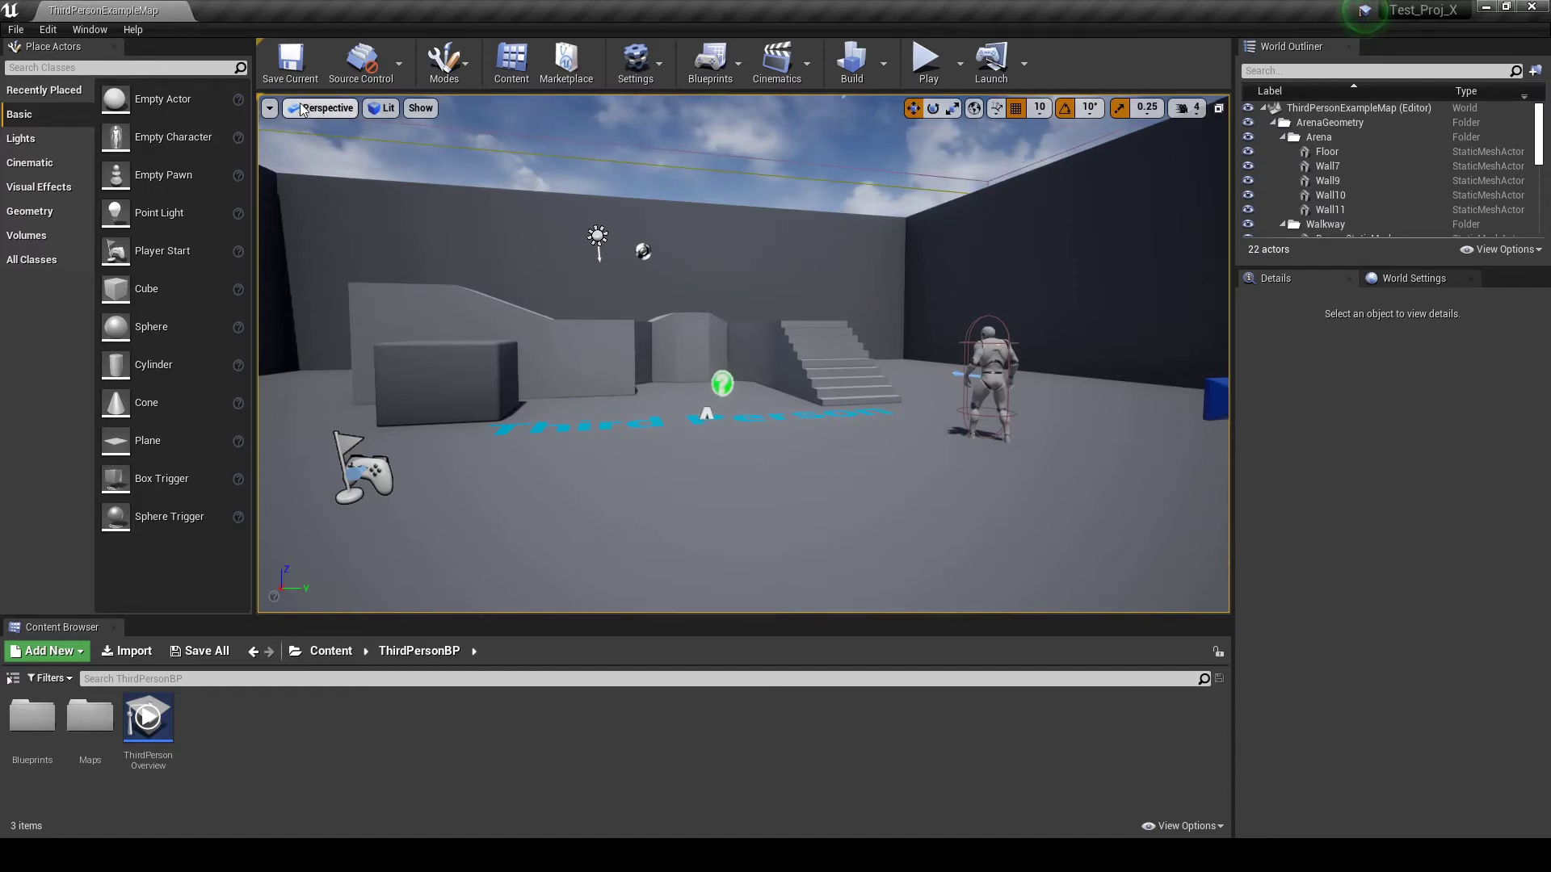
pyautogui.click(338, 110)
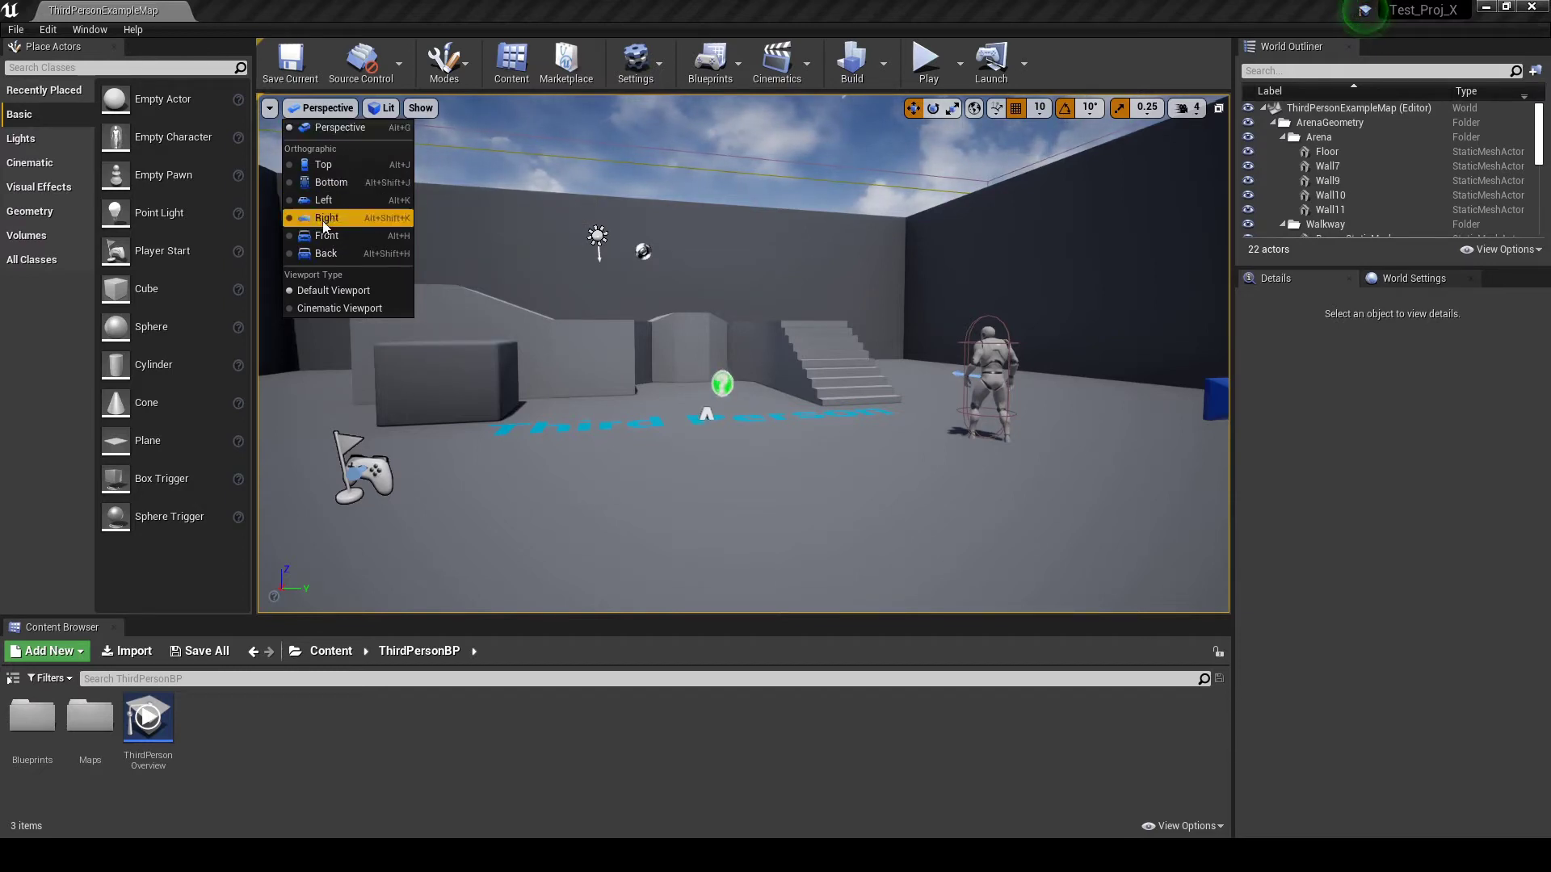
pyautogui.click(340, 169)
pyautogui.moveTo(903, 356); pyautogui.dragTo(680, 356, button='right')
pyautogui.scroll(1, 622, 407)
pyautogui.scroll(1, 623, 407)
pyautogui.moveTo(623, 407); pyautogui.dragTo(735, 394, button='right')
pyautogui.scroll(1, 672, 419)
pyautogui.scroll(-4, 721, 133)
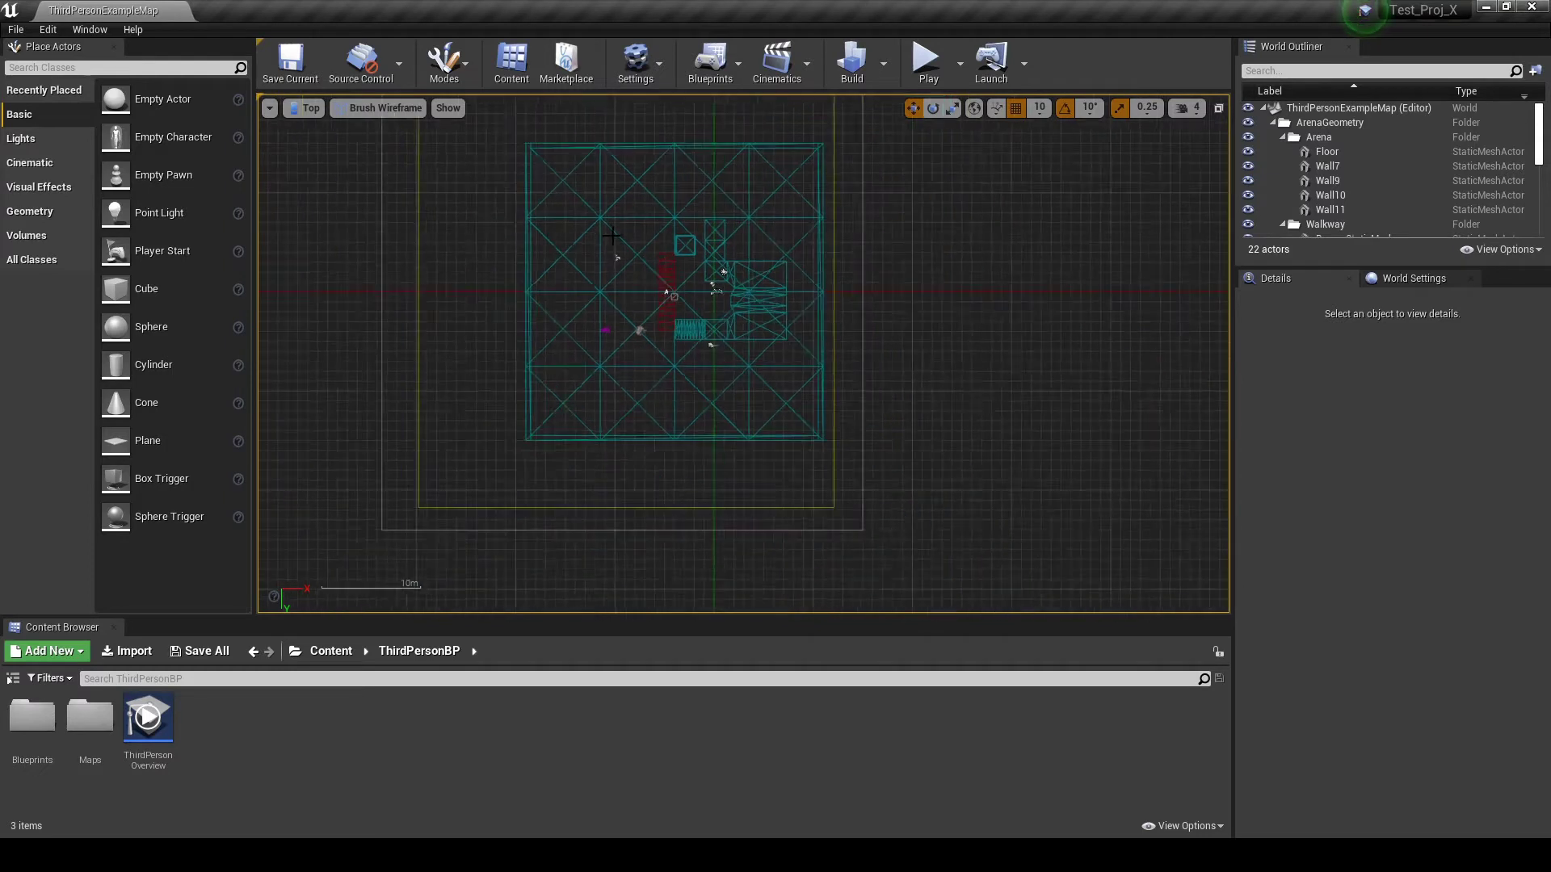
pyautogui.scroll(5, 618, 235)
pyautogui.scroll(3, 624, 252)
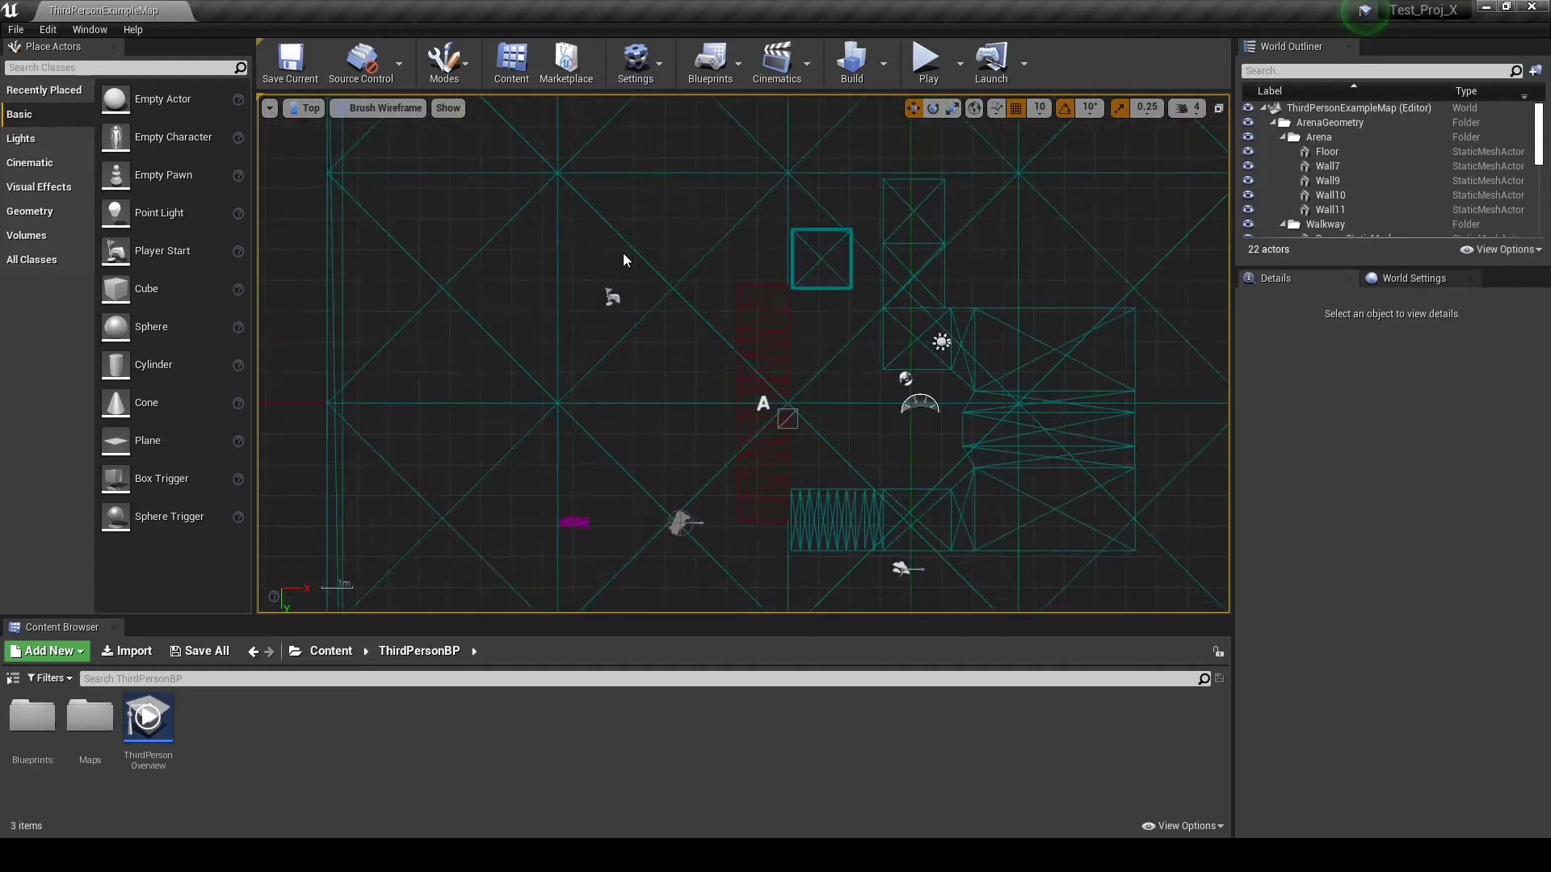
# Switch the viewport to the orthographic Left view and examine the character and level geometry from the side
pyautogui.click(306, 110)
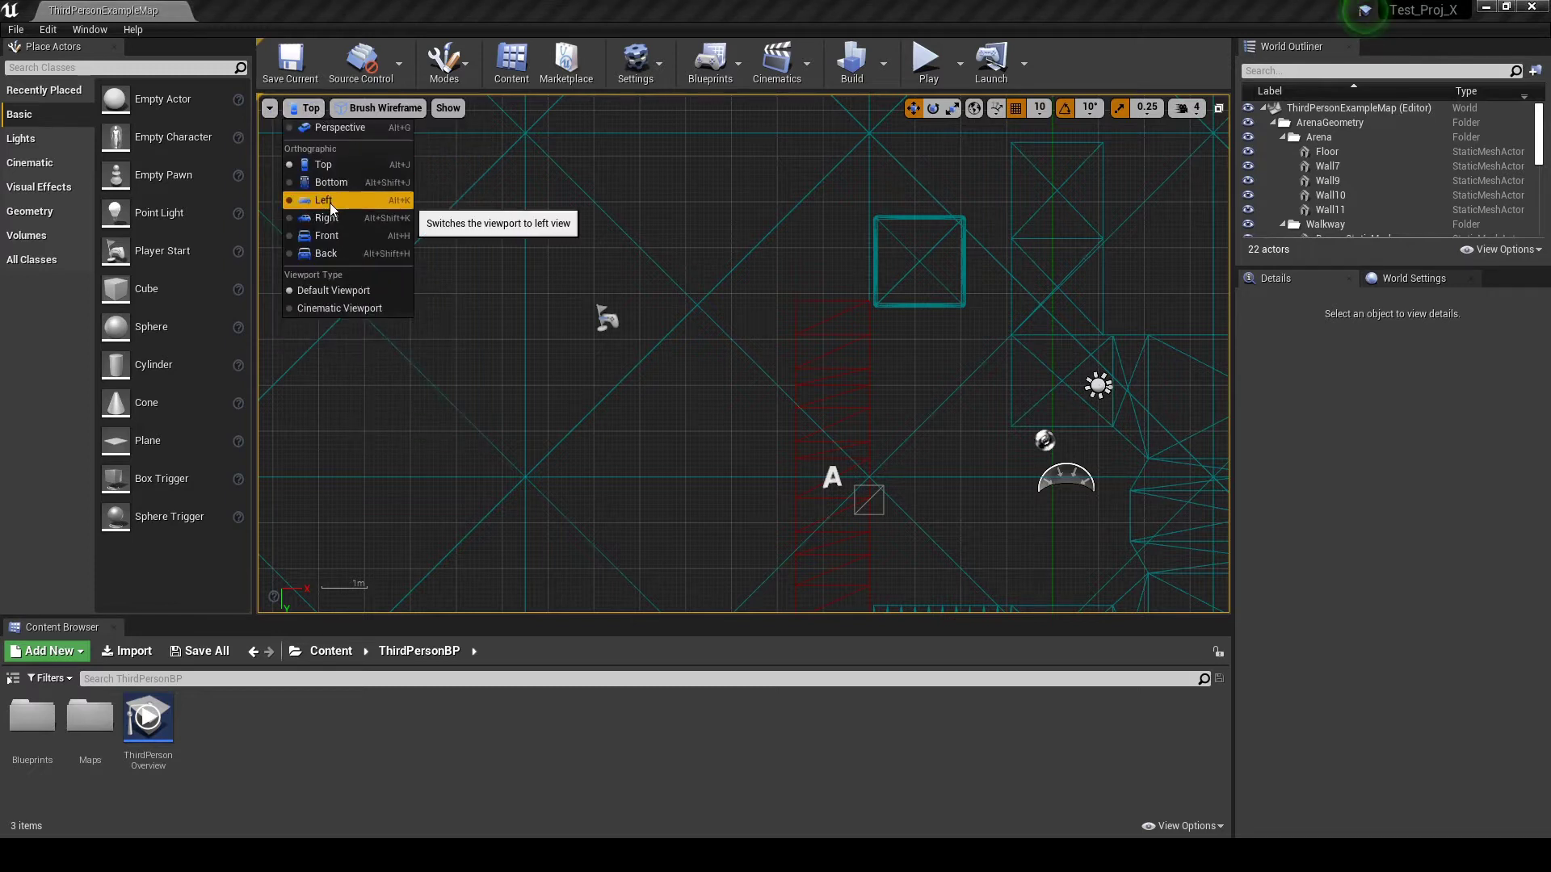
pyautogui.click(332, 200)
pyautogui.moveTo(737, 332); pyautogui.dragTo(907, 250, button='right')
pyautogui.scroll(-1, 920, 275)
pyautogui.moveTo(935, 300); pyautogui.dragTo(908, 333, button='right')
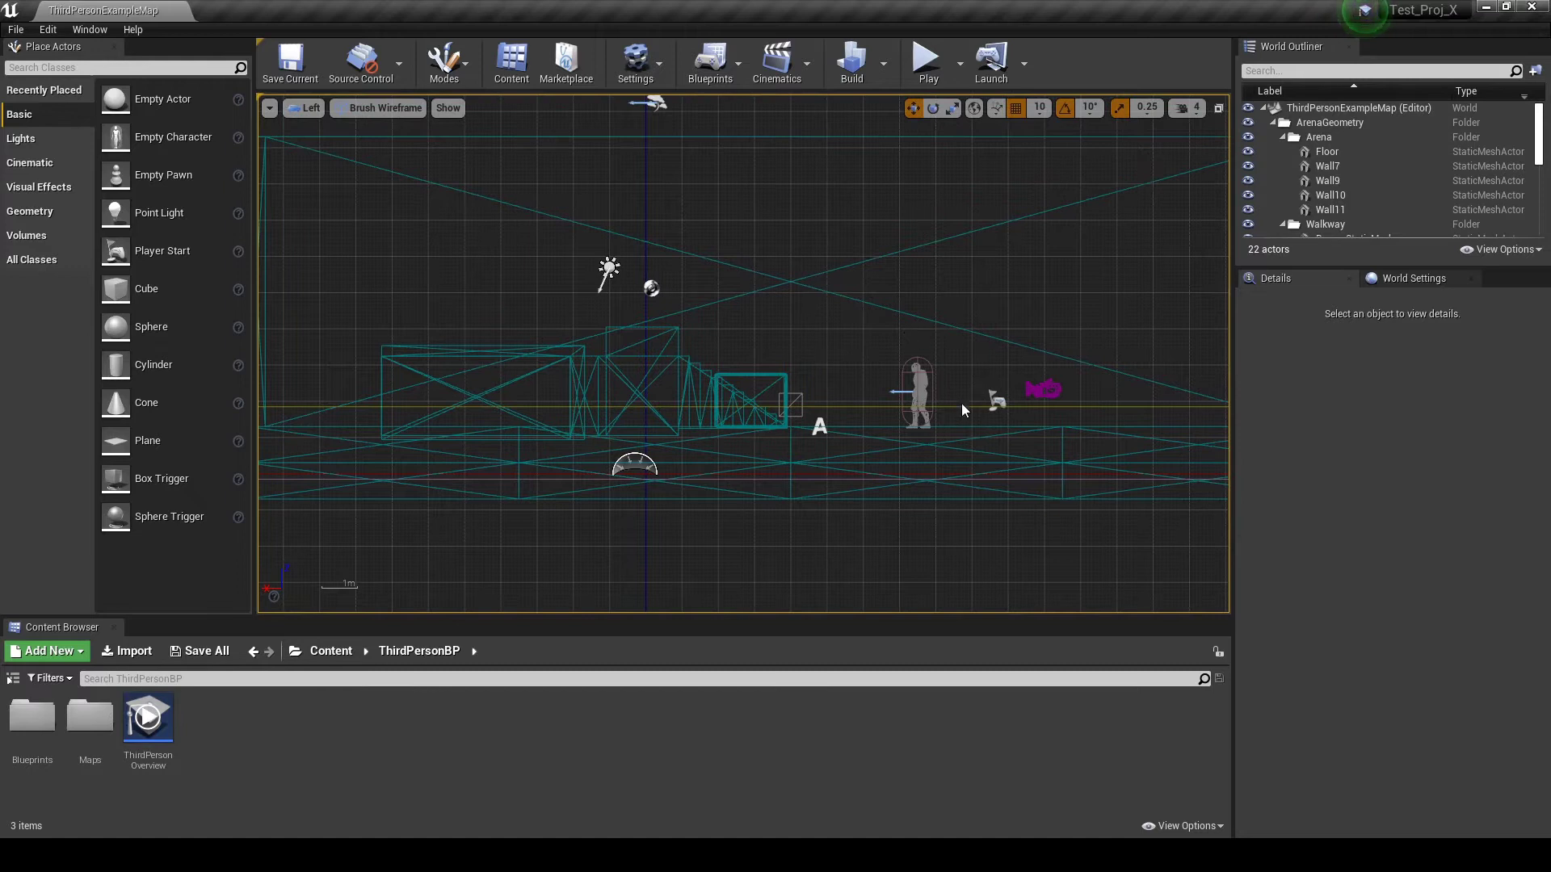
pyautogui.scroll(6, 948, 414)
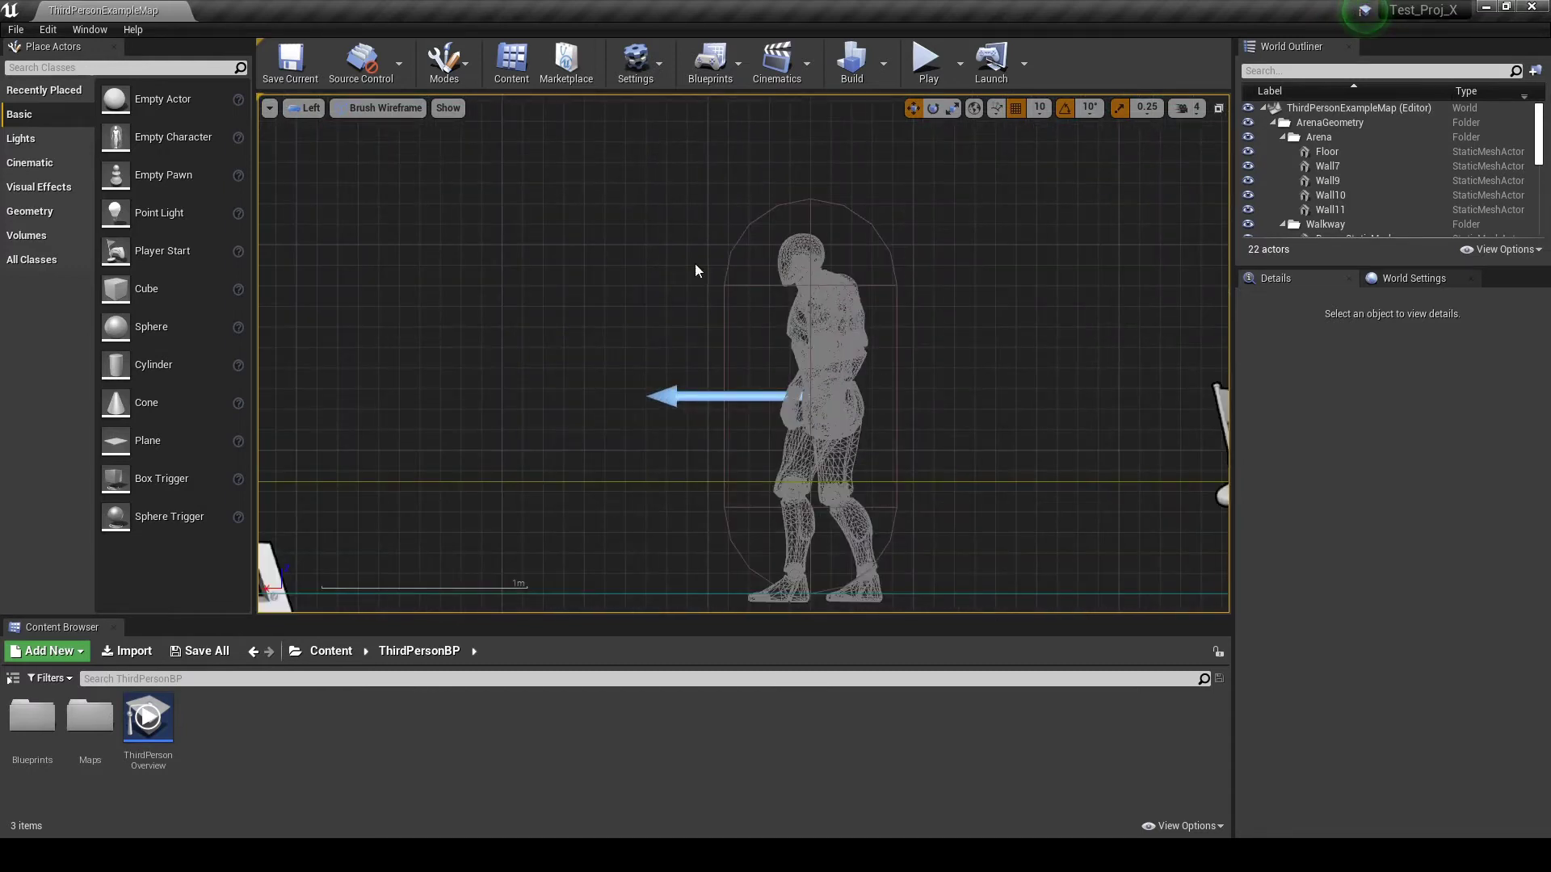
pyautogui.scroll(-5, 737, 320)
pyautogui.moveTo(607, 367); pyautogui.dragTo(1083, 331, button='right')
pyautogui.scroll(-5, 872, 328)
pyautogui.moveTo(682, 303); pyautogui.dragTo(826, 317, button='right')
pyautogui.scroll(-1, 746, 361)
pyautogui.scroll(-3, 727, 336)
# Return the viewport to Perspective view and fly up close to the mannequin character
pyautogui.click(312, 110)
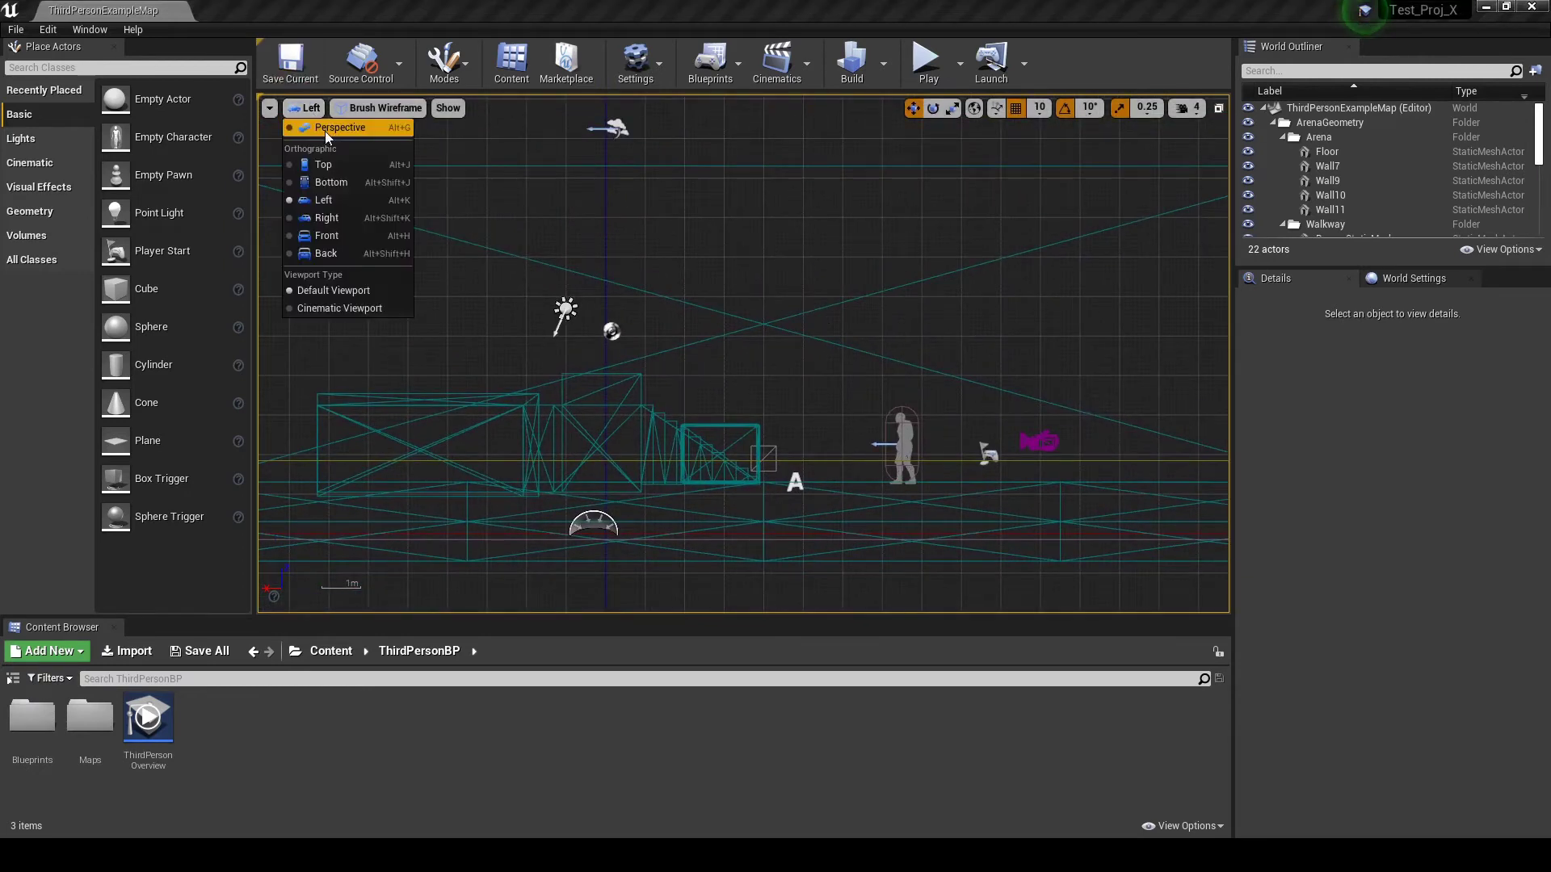
pyautogui.click(319, 138)
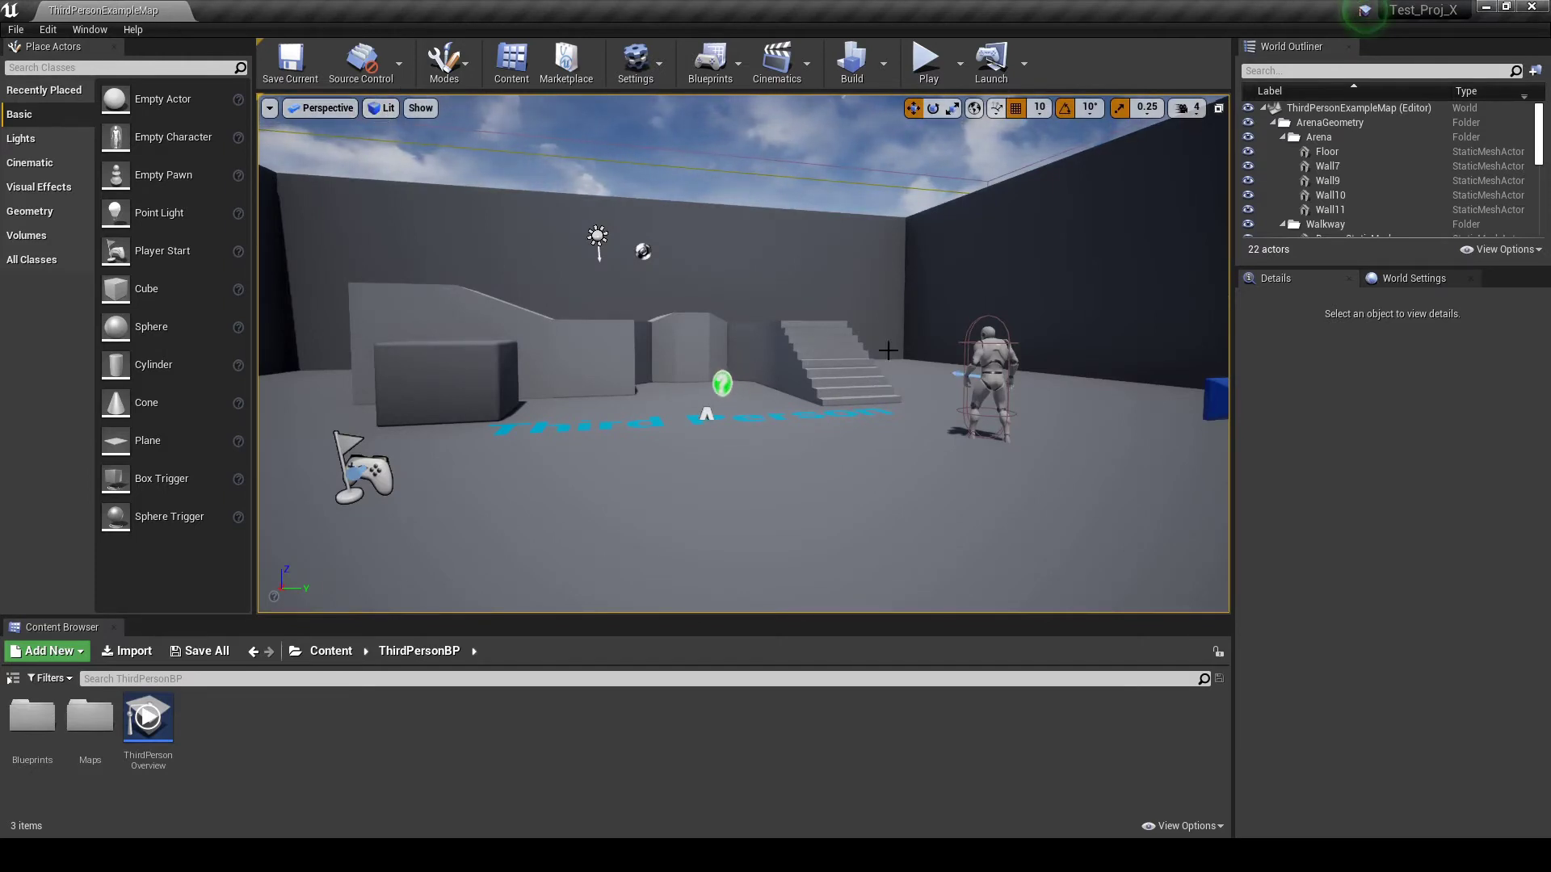
pyautogui.moveTo(743, 356); pyautogui.dragTo(810, 378, button='right')
pyautogui.moveTo(959, 366); pyautogui.dragTo(963, 339, button='middle')
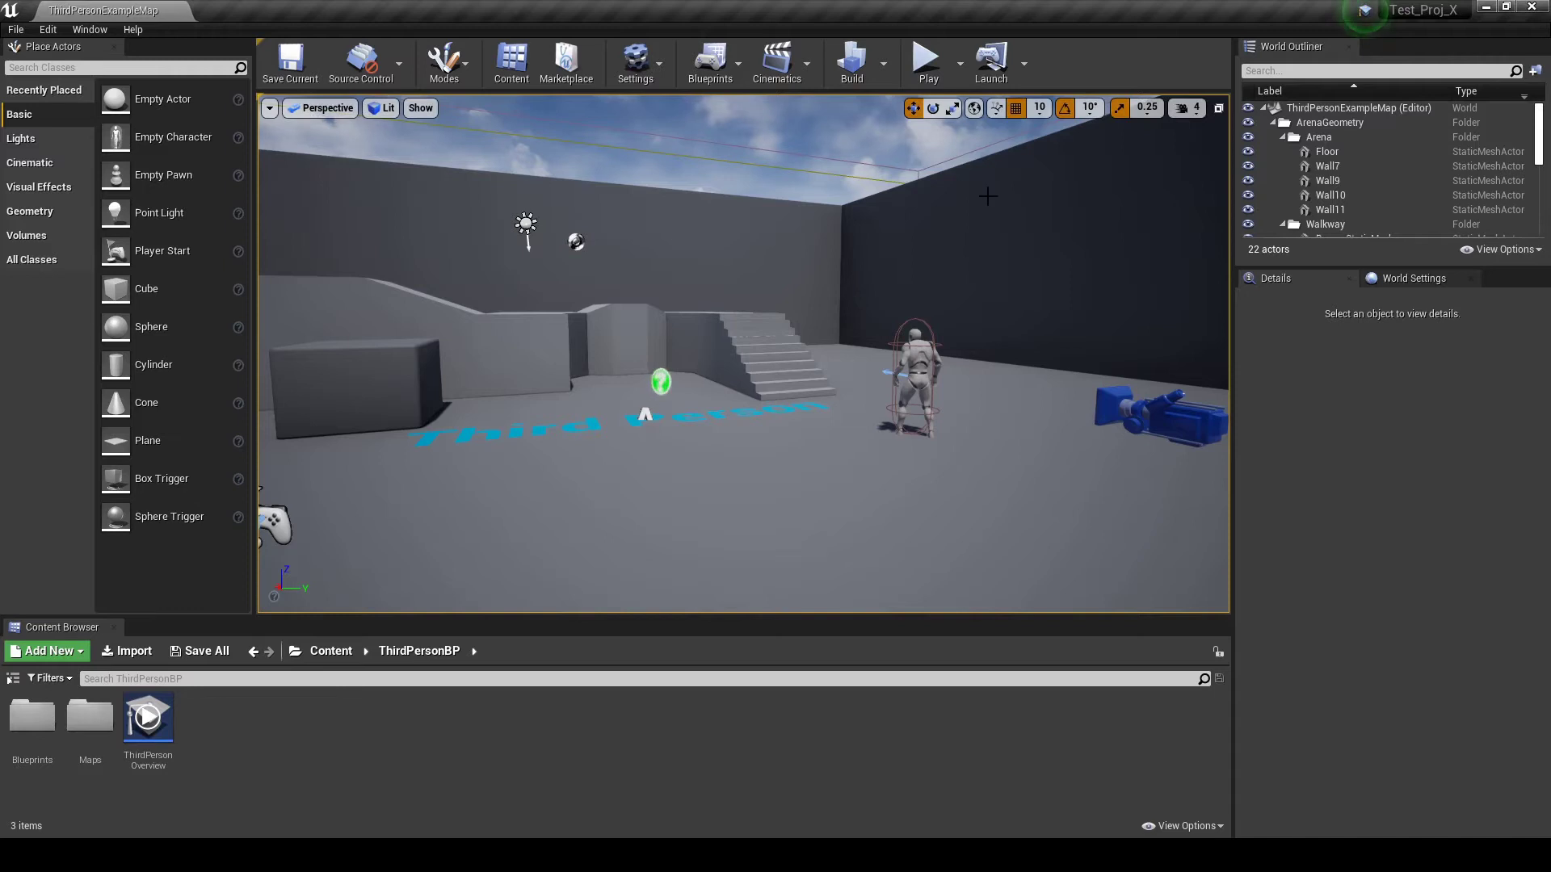
pyautogui.moveTo(825, 369); pyautogui.dragTo(987, 355, button='right')
pyautogui.press('w')
pyautogui.press('w')
pyautogui.press('s')
pyautogui.press('w')
pyautogui.moveTo(827, 423)
pyautogui.mouseDown()
pyautogui.moveTo(824, 360)
pyautogui.moveTo(816, 436)
pyautogui.mouseUp()
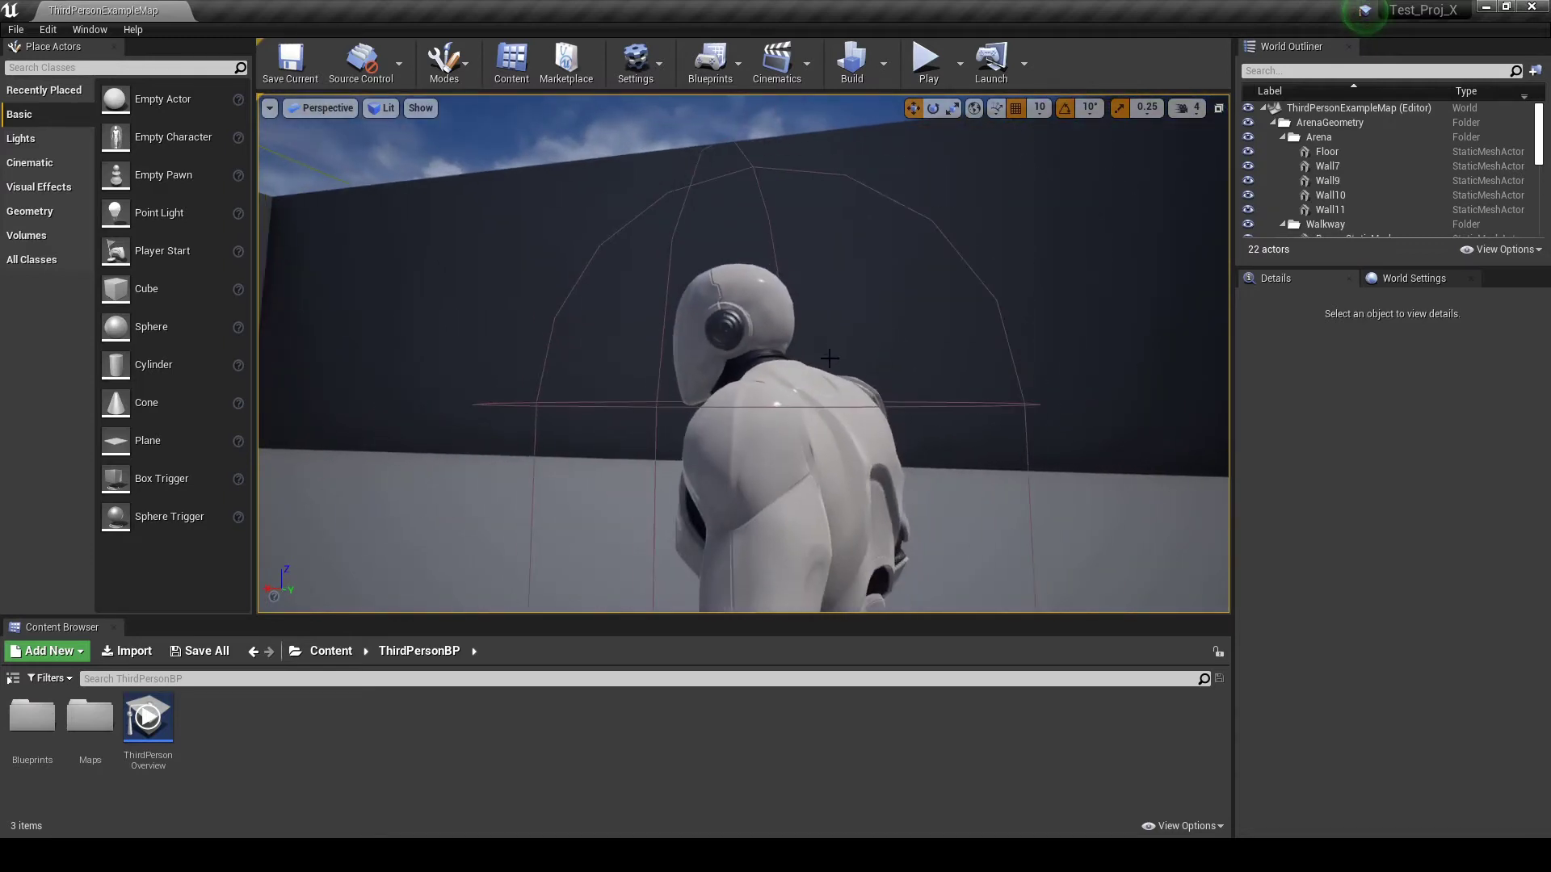
pyautogui.moveTo(829, 360); pyautogui.dragTo(818, 452, button='right')
pyautogui.moveTo(822, 320); pyautogui.dragTo(796, 402, button='right')
pyautogui.moveTo(820, 505); pyautogui.dragTo(806, 343, button='right')
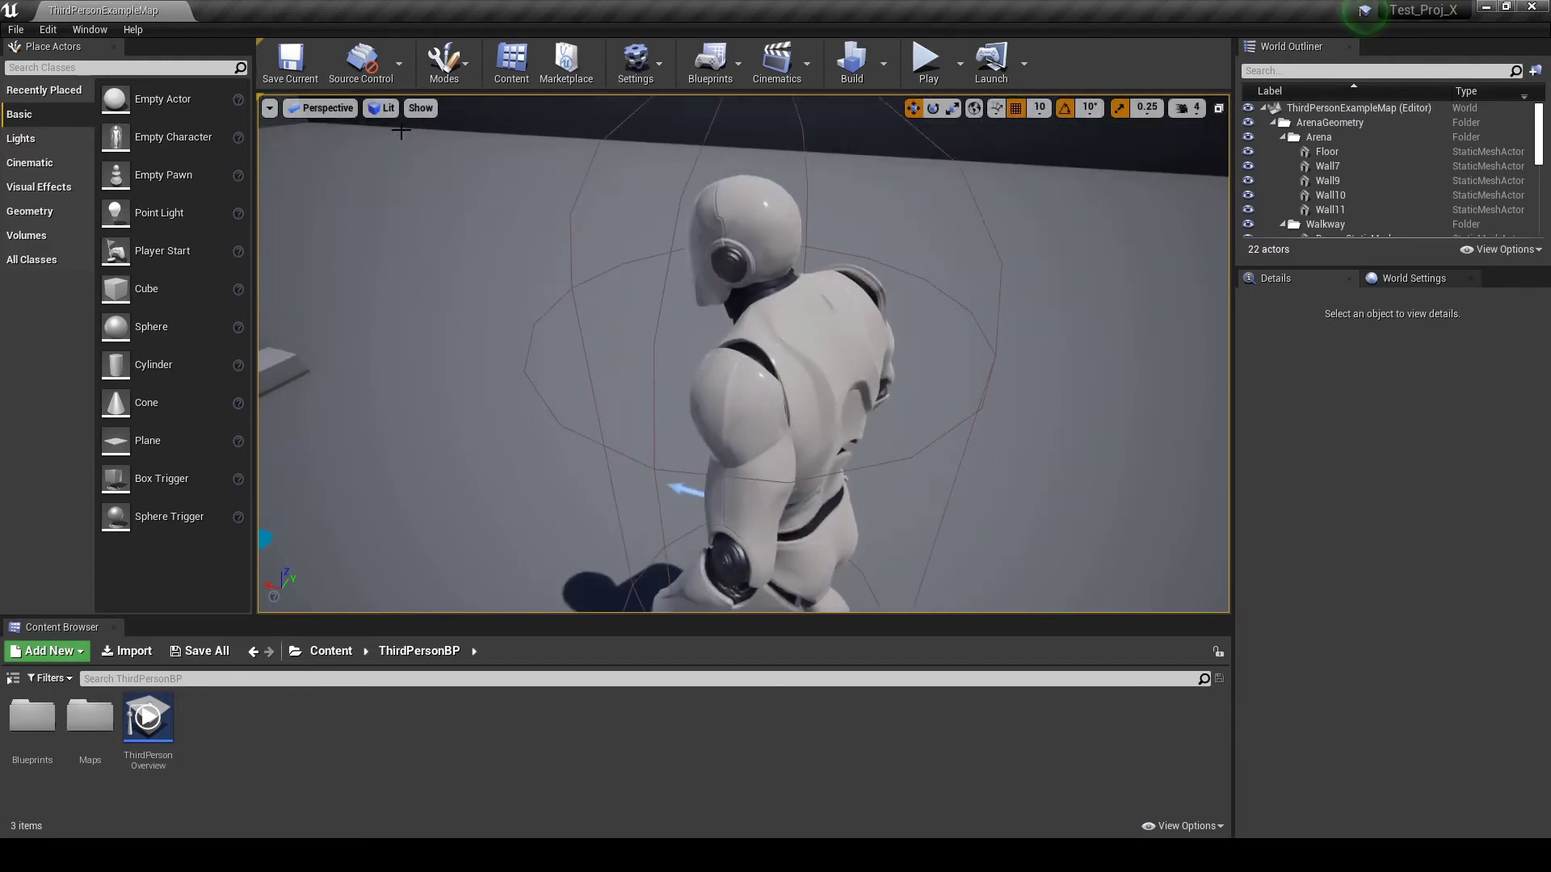
# Set the viewport's view mode to Unlit and examine the mannequin and the scene around it from several angles
pyautogui.click(385, 108)
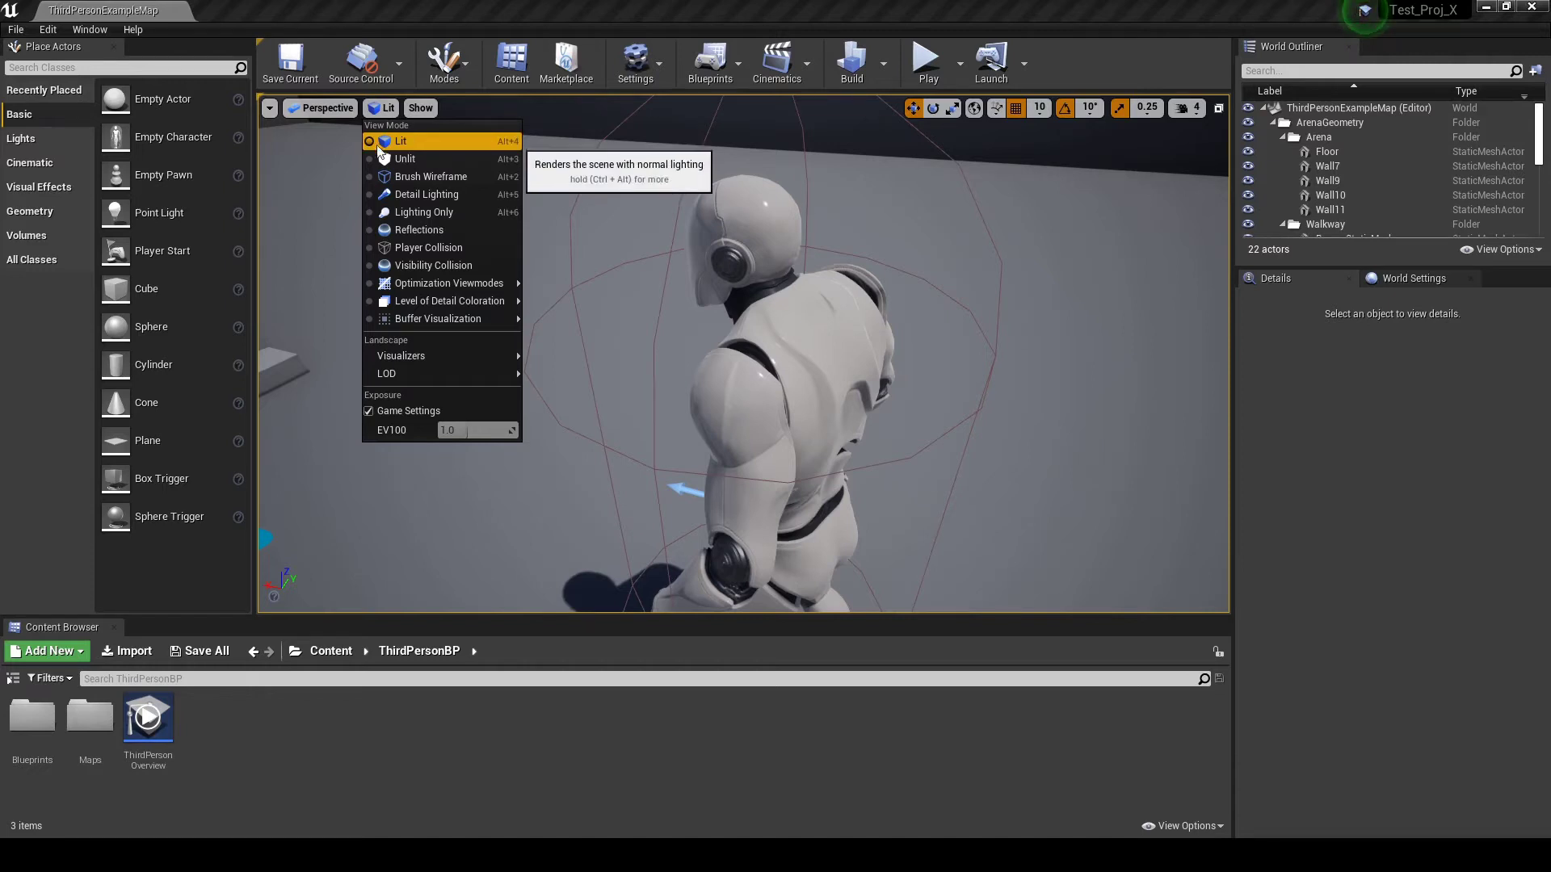
pyautogui.click(405, 160)
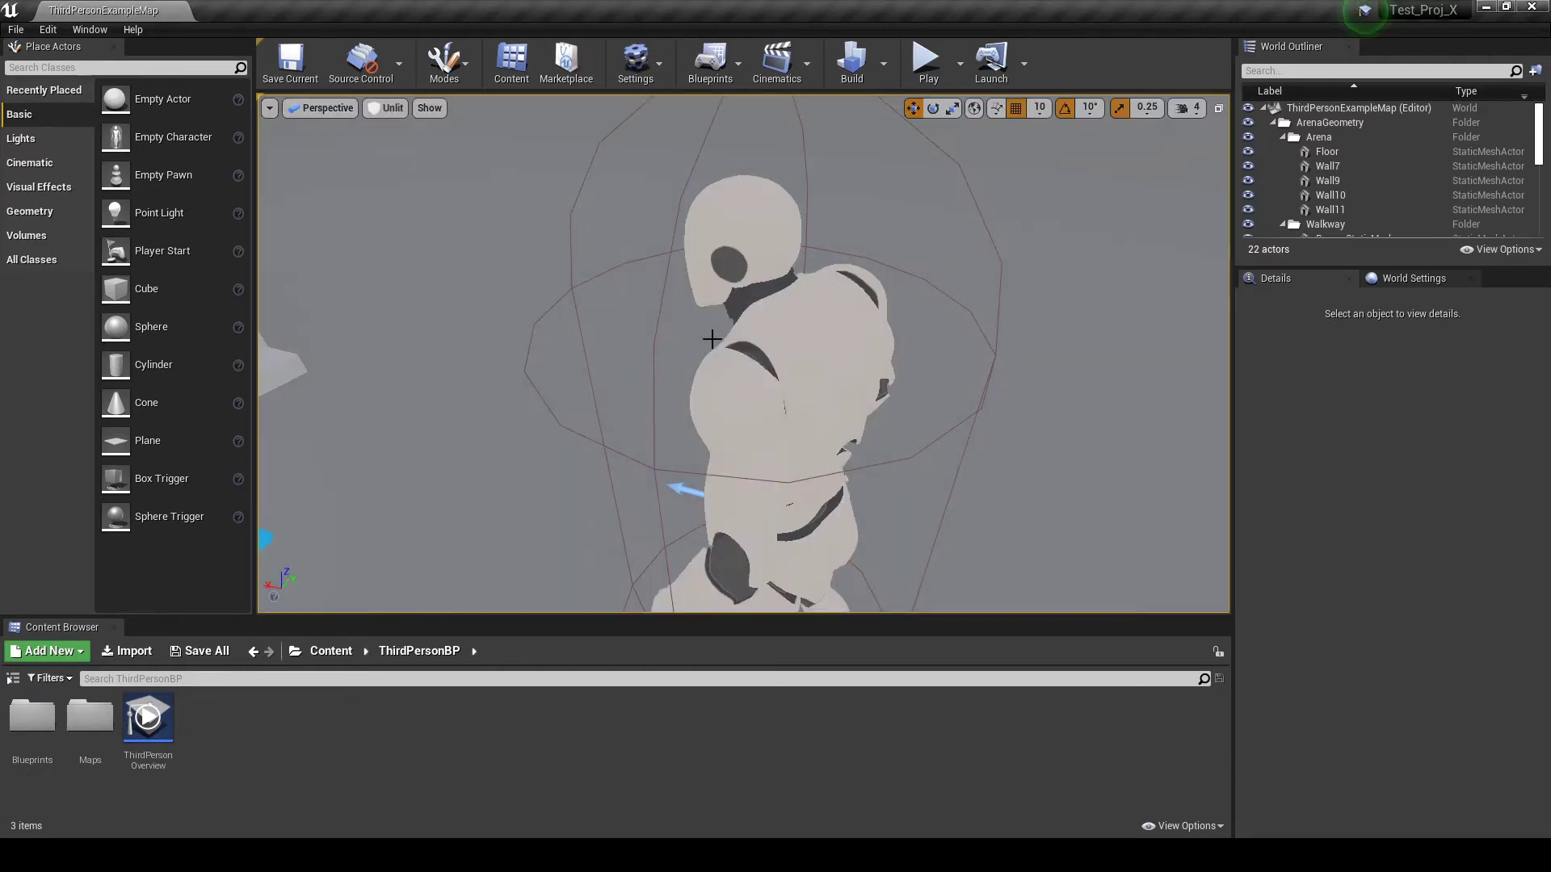
pyautogui.press('s')
pyautogui.moveTo(711, 335); pyautogui.dragTo(318, 283, button='right')
pyautogui.press('d')
pyautogui.press('d')
pyautogui.press('w')
pyautogui.press('a')
pyautogui.press('w')
pyautogui.press('d')
pyautogui.press('s')
pyautogui.press('w')
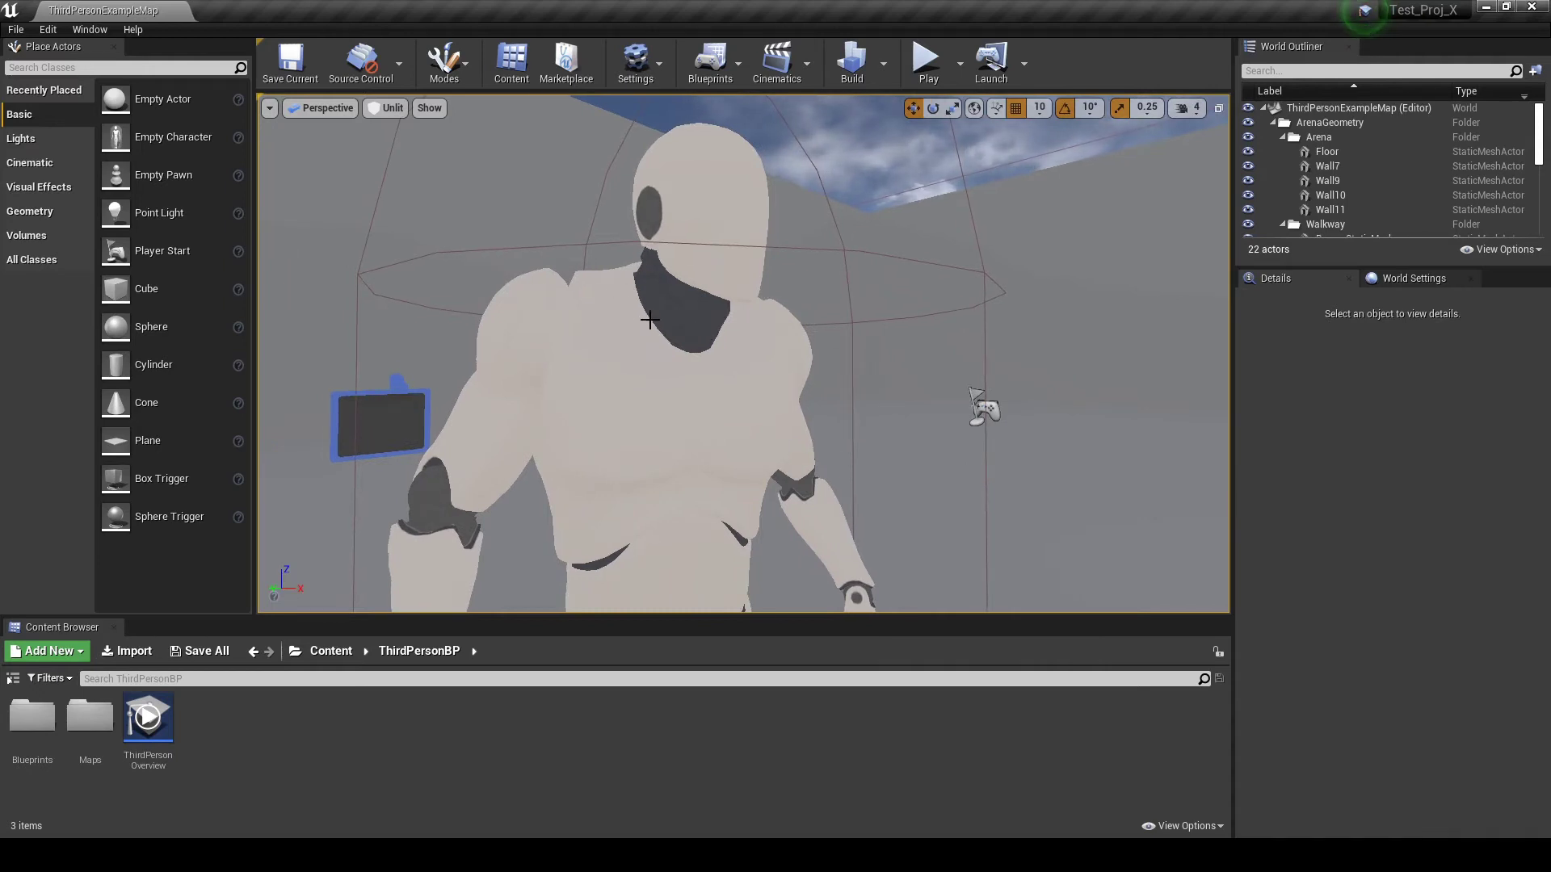
pyautogui.moveTo(650, 322); pyautogui.dragTo(601, 339, button='middle')
pyautogui.moveTo(634, 314); pyautogui.dragTo(649, 323)
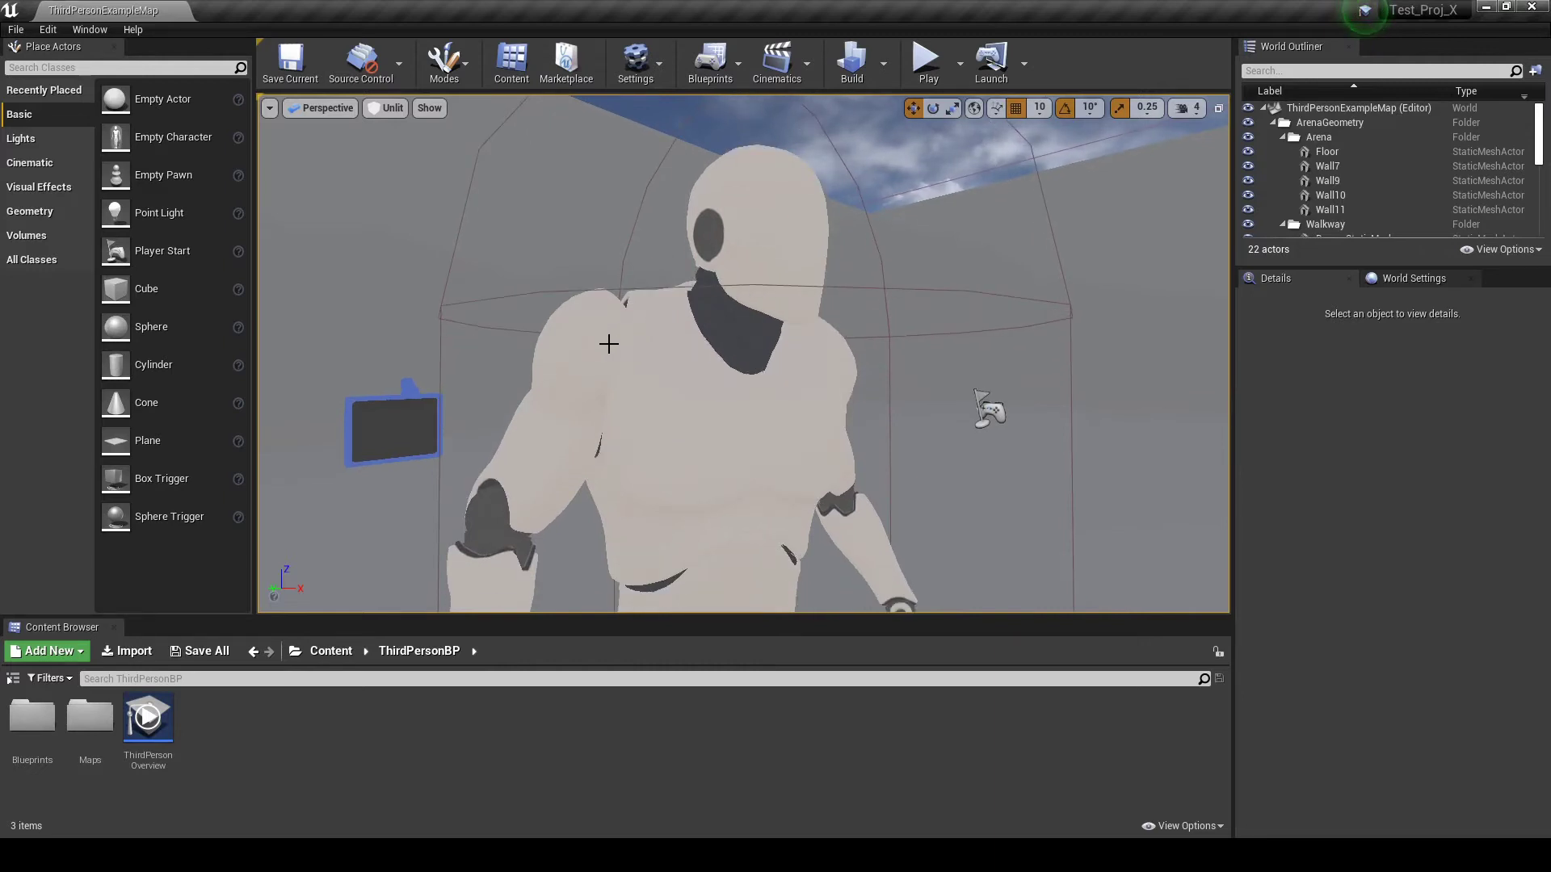
pyautogui.moveTo(566, 407); pyautogui.dragTo(594, 409)
pyautogui.moveTo(616, 421); pyautogui.dragTo(582, 422, button='middle')
pyautogui.moveTo(618, 421); pyautogui.dragTo(299, 452, button='right')
pyautogui.moveTo(557, 437); pyautogui.dragTo(549, 432, button='right')
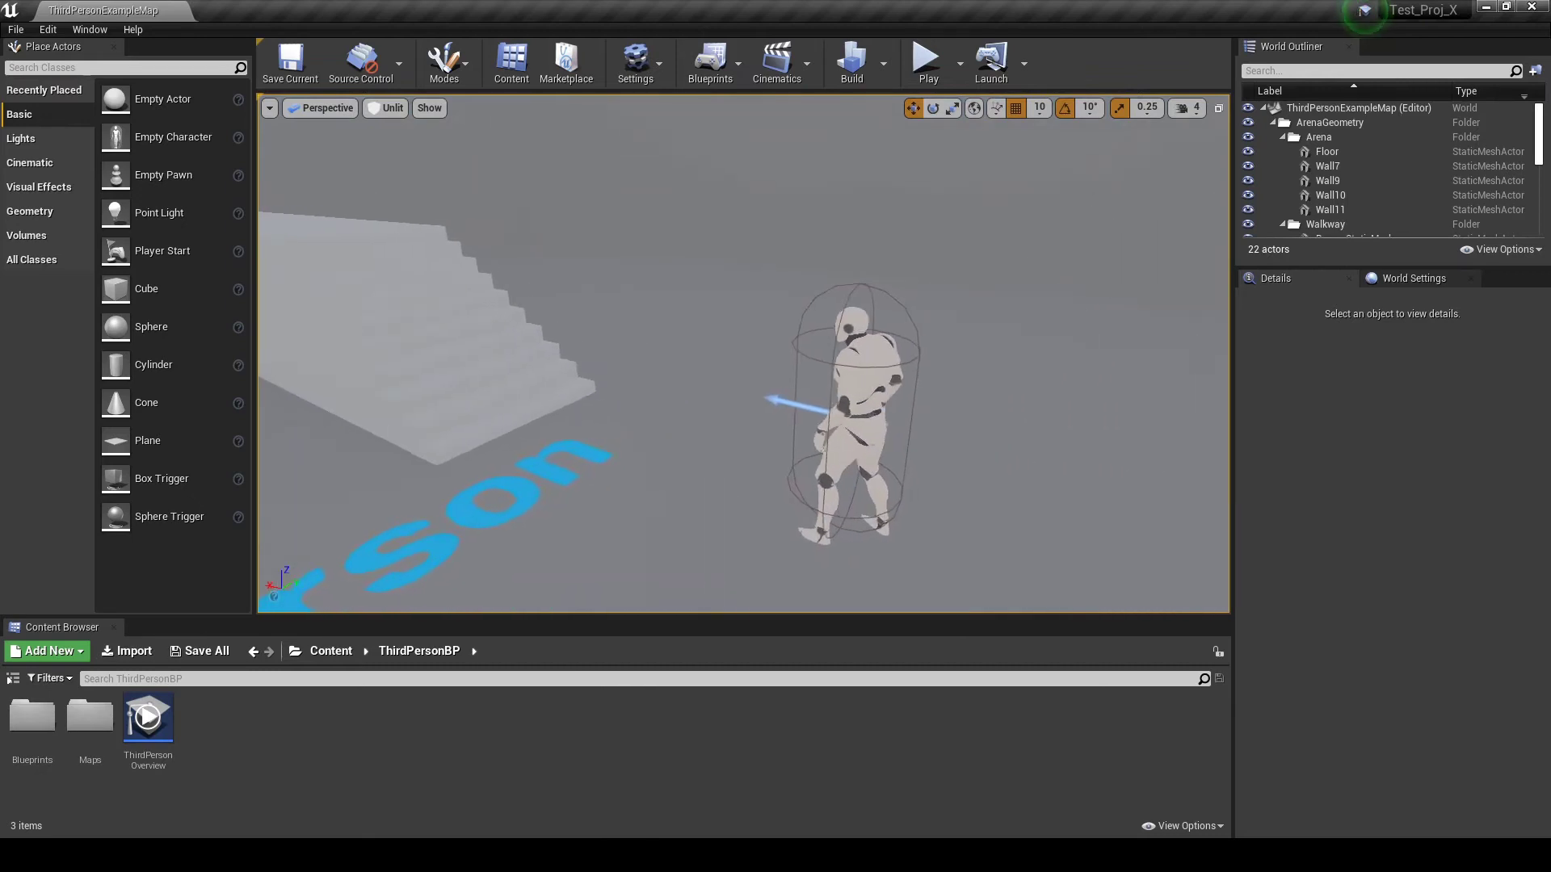
# Set the viewport's view mode to Brush Wireframe and examine the level's meshes as wireframes
pyautogui.click(392, 108)
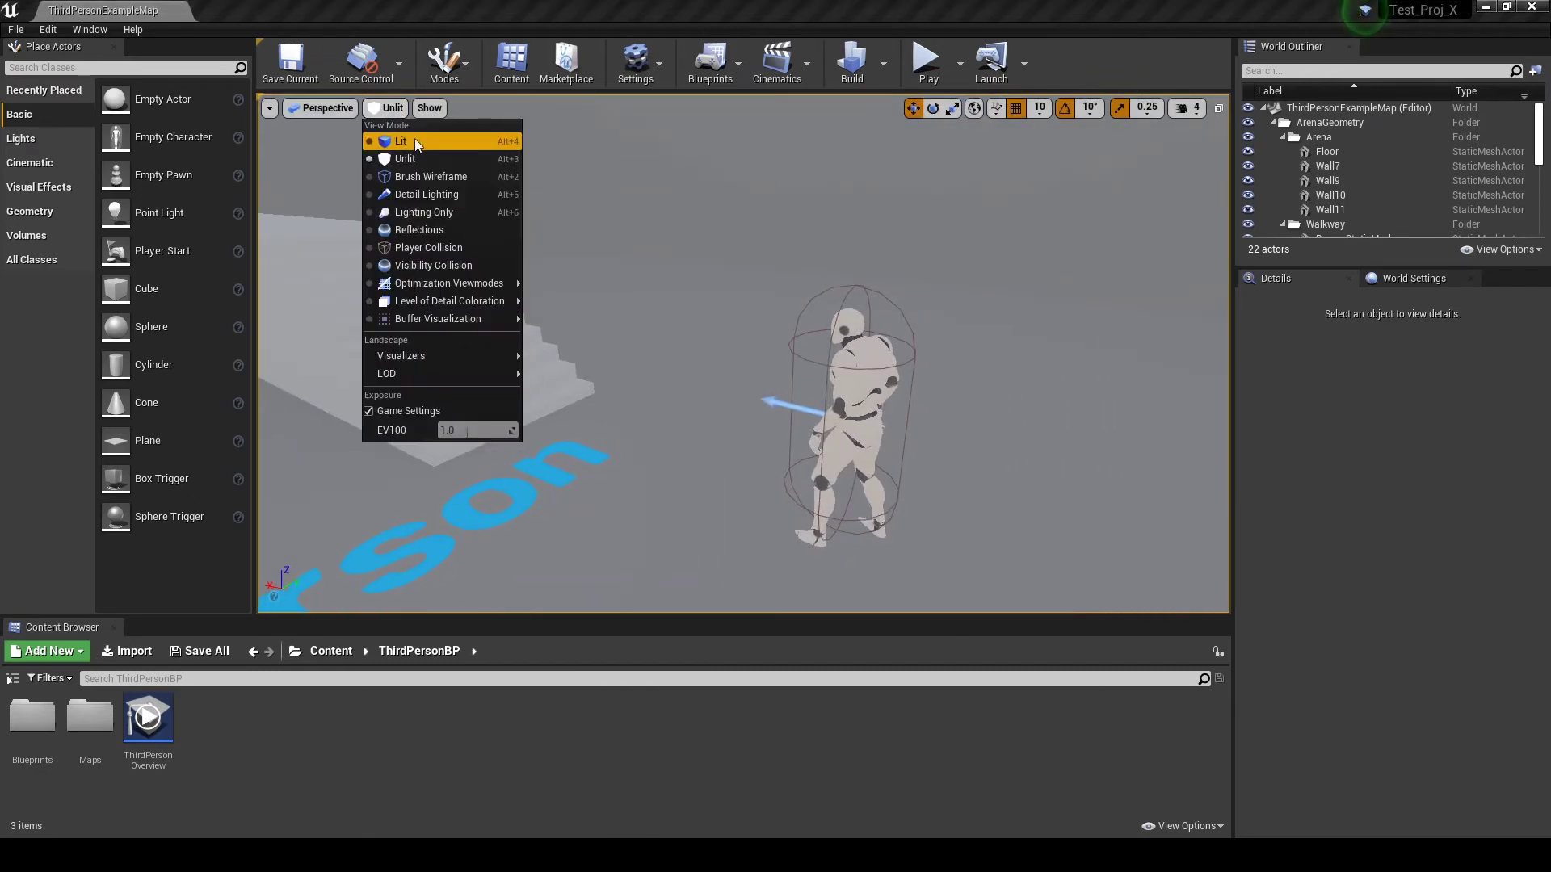
pyautogui.click(429, 177)
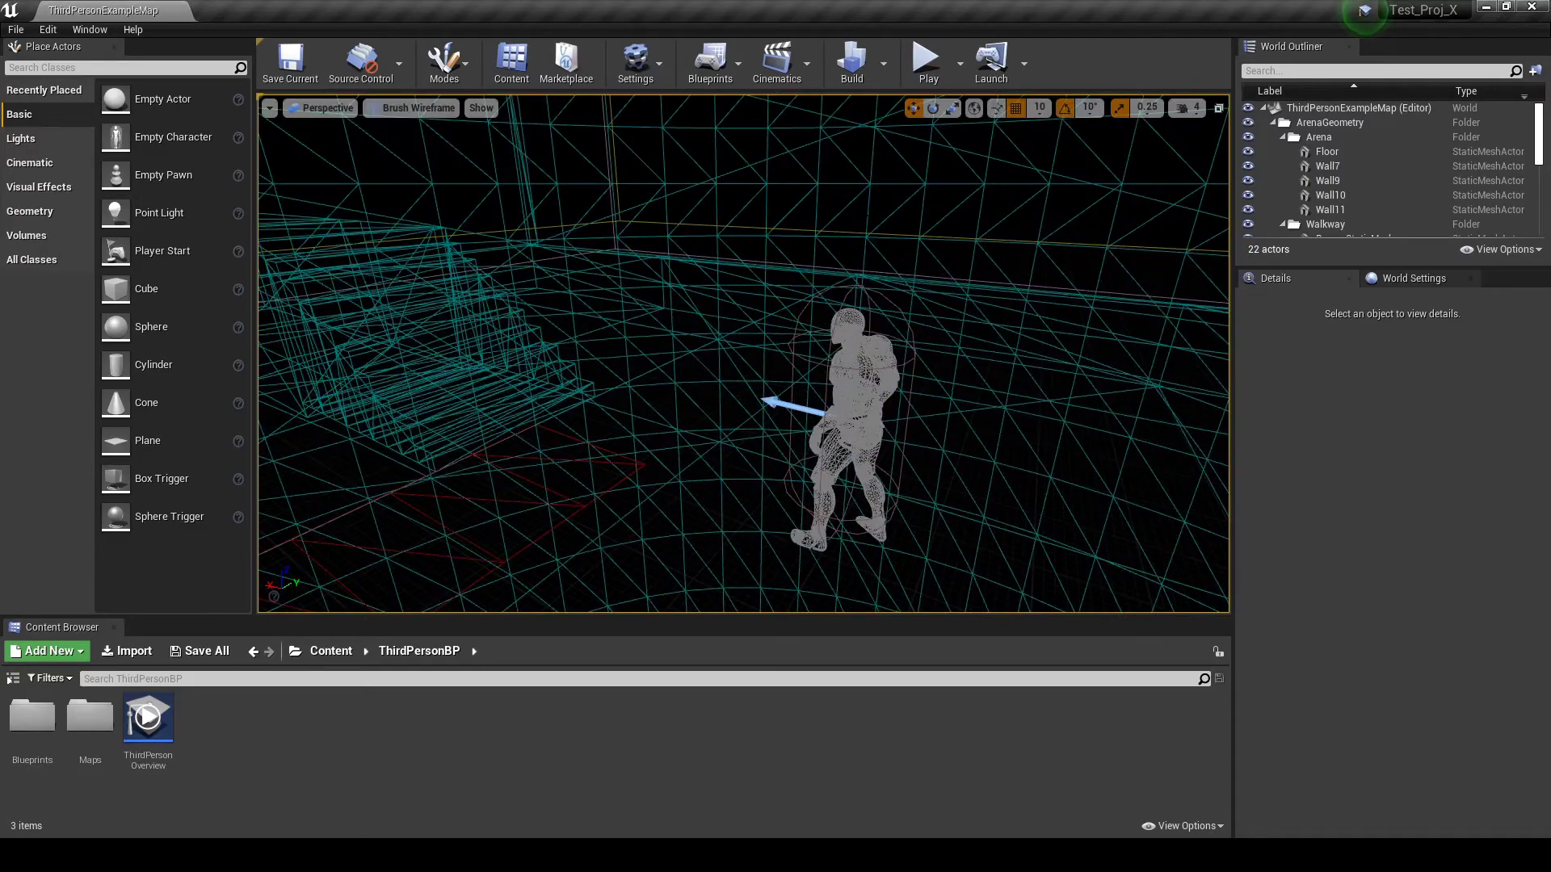
pyautogui.moveTo(743, 356)
pyautogui.mouseDown(button='right')
pyautogui.moveTo(662, 331)
pyautogui.moveTo(711, 311)
pyautogui.moveTo(694, 287)
pyautogui.moveTo(598, 278)
pyautogui.moveTo(775, 354)
pyautogui.moveTo(739, 355)
pyautogui.mouseUp(button='right')
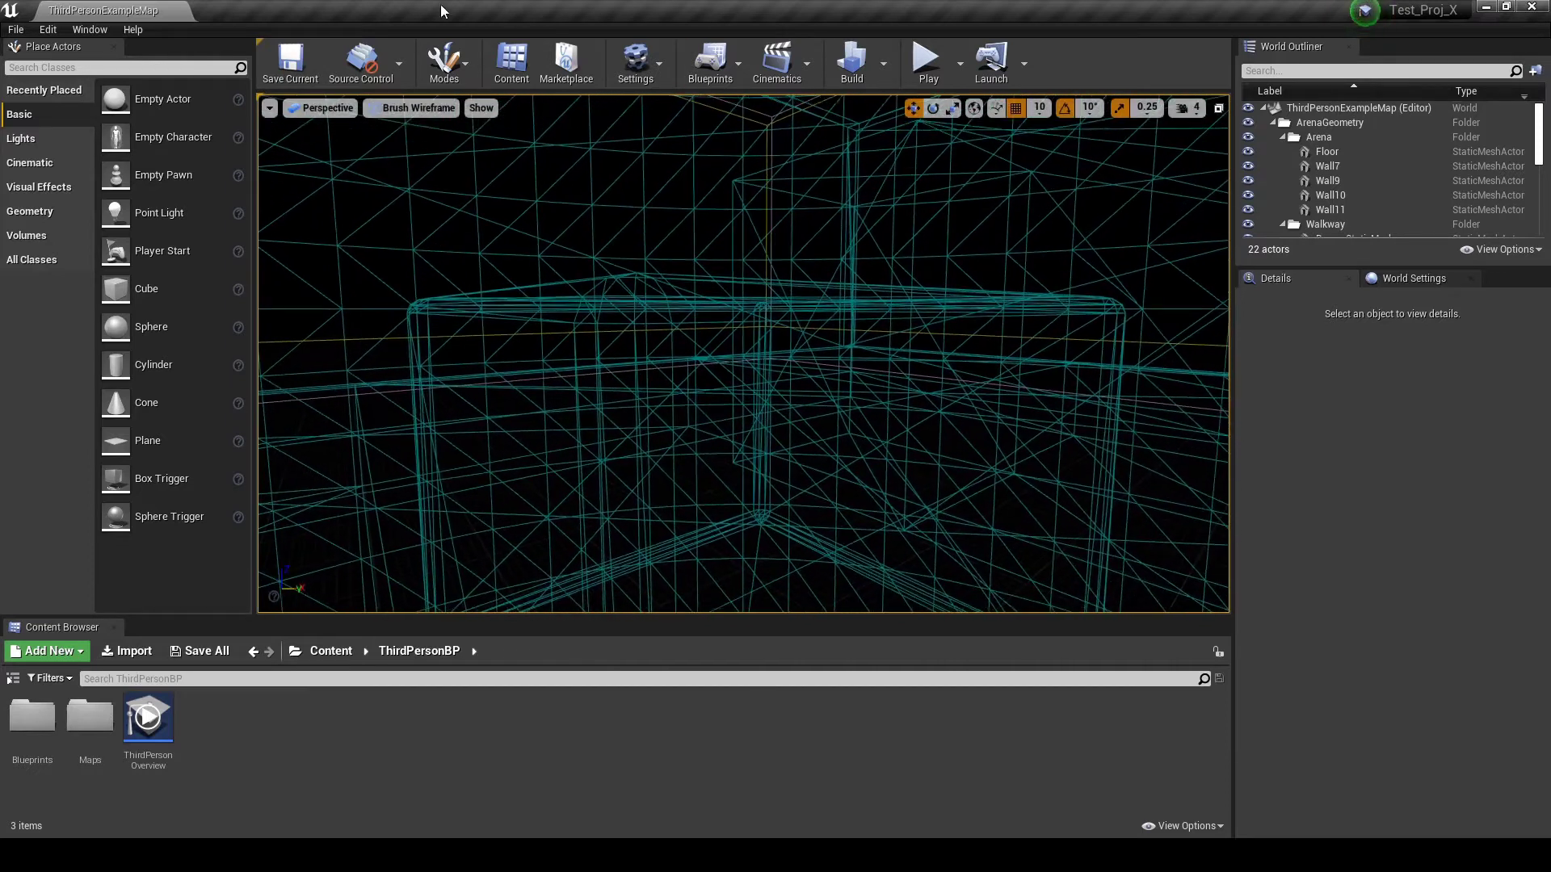
# Return the viewport to the Lit view mode and back the camera away to show the whole arena
pyautogui.click(397, 105)
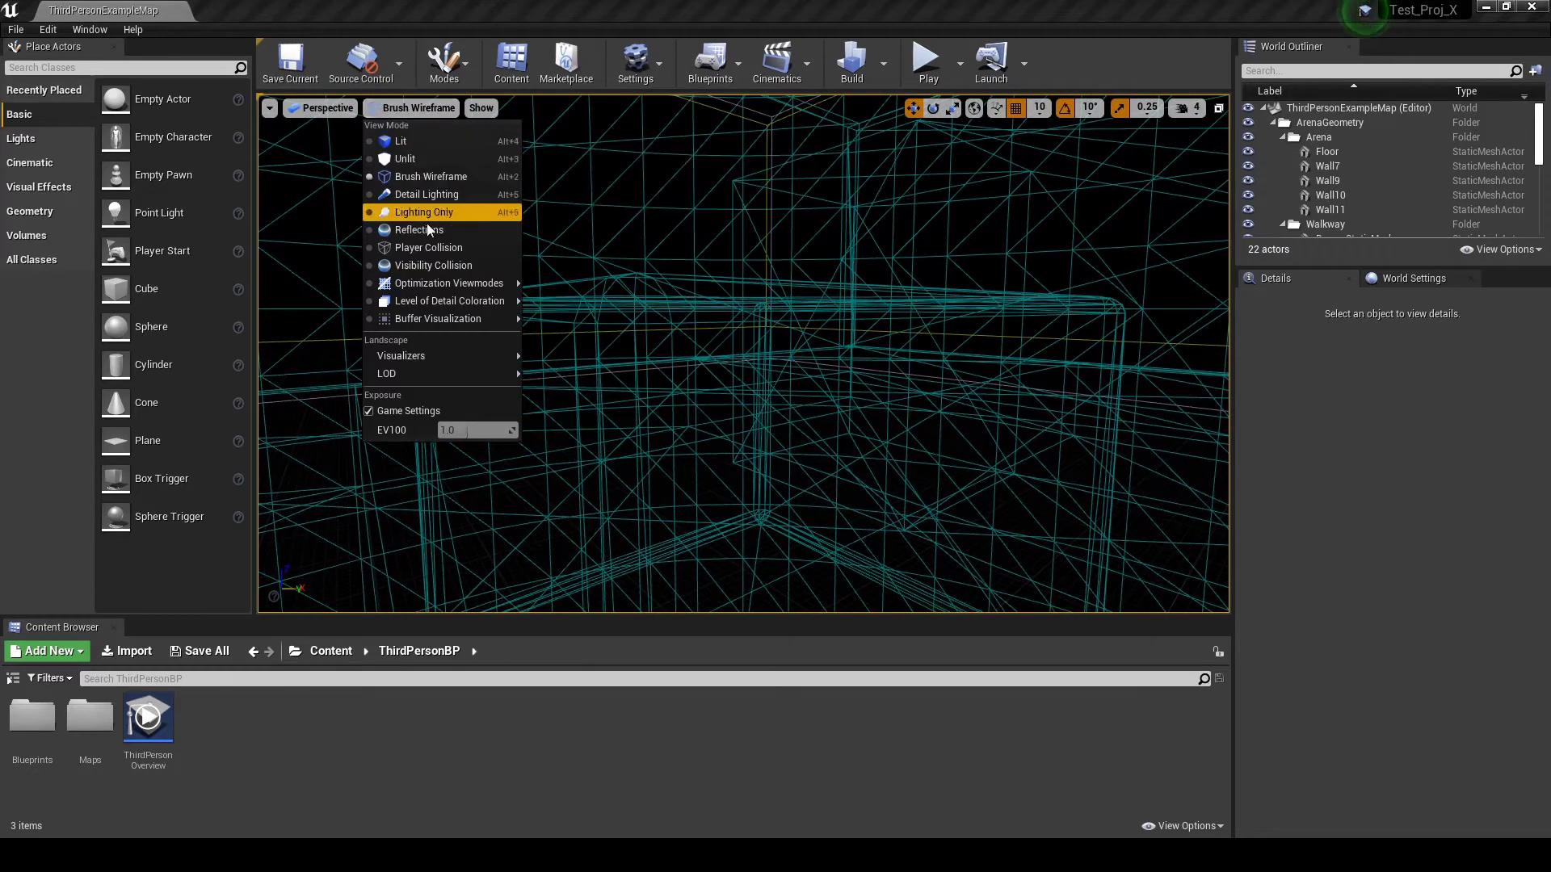
pyautogui.click(420, 143)
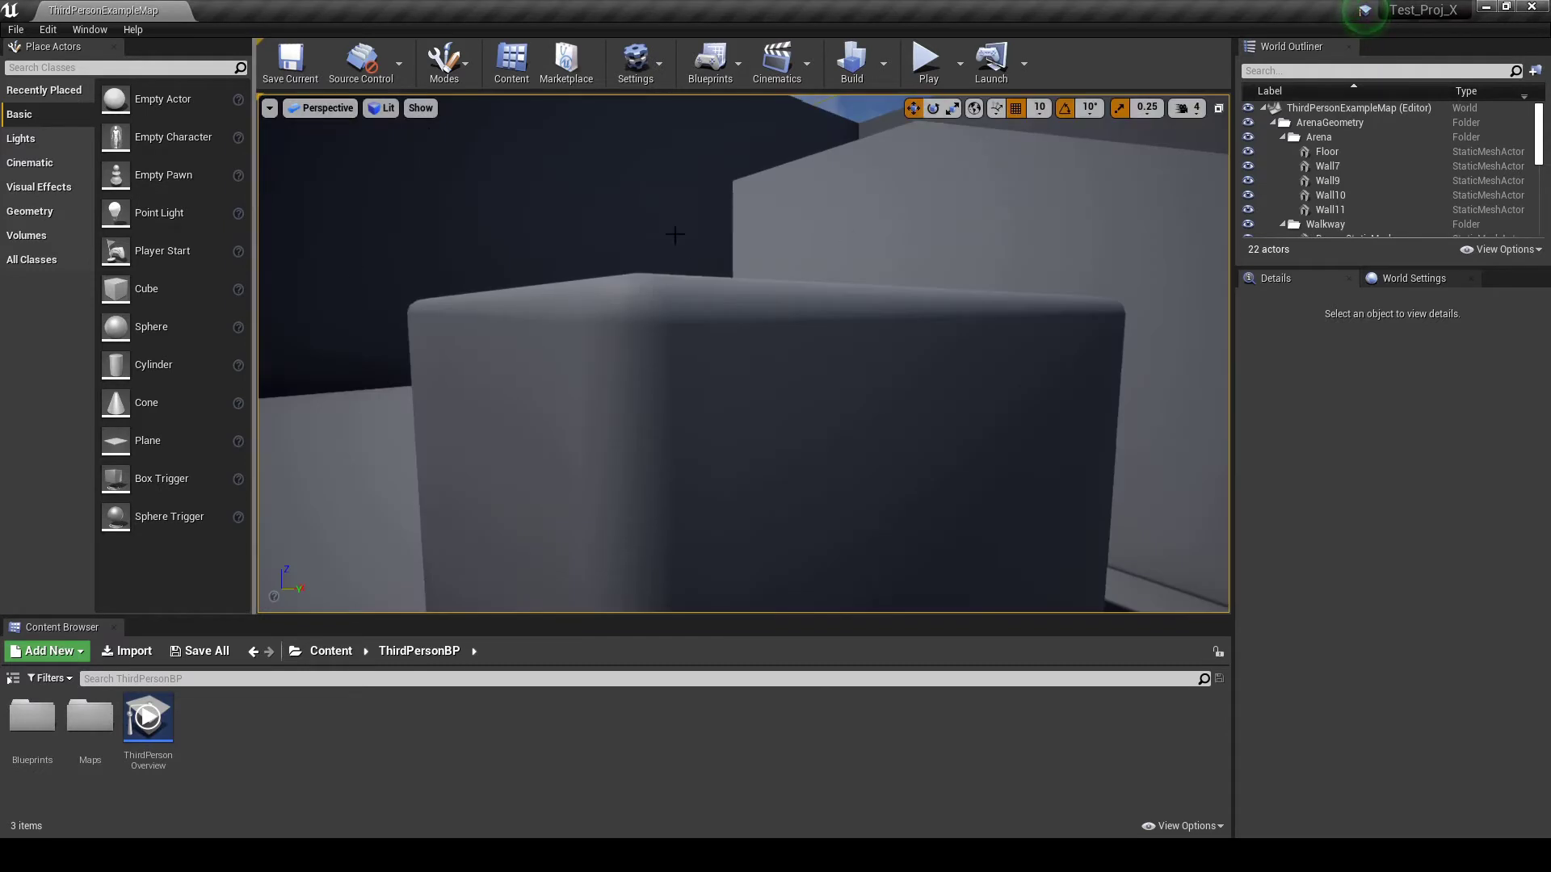
pyautogui.moveTo(677, 251); pyautogui.dragTo(1009, 562, button='right')
pyautogui.press('s')
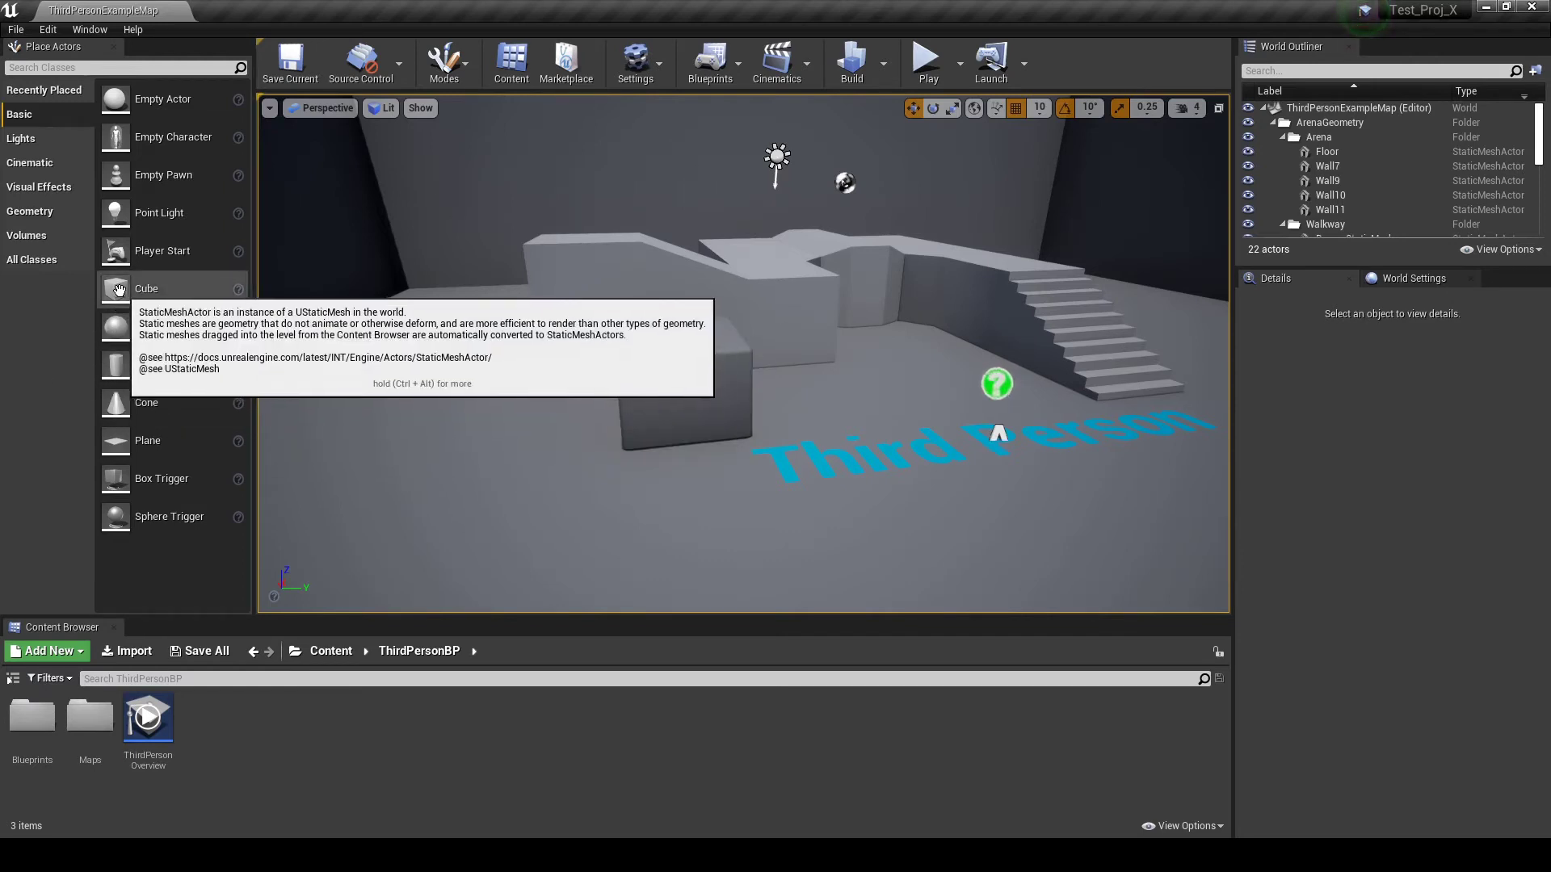
# Place a Cube, a Sphere, a Cone and a Cylinder from the Basic actors on the open floor beside the arena blocks
pyautogui.moveTo(119, 291); pyautogui.dragTo(536, 526)
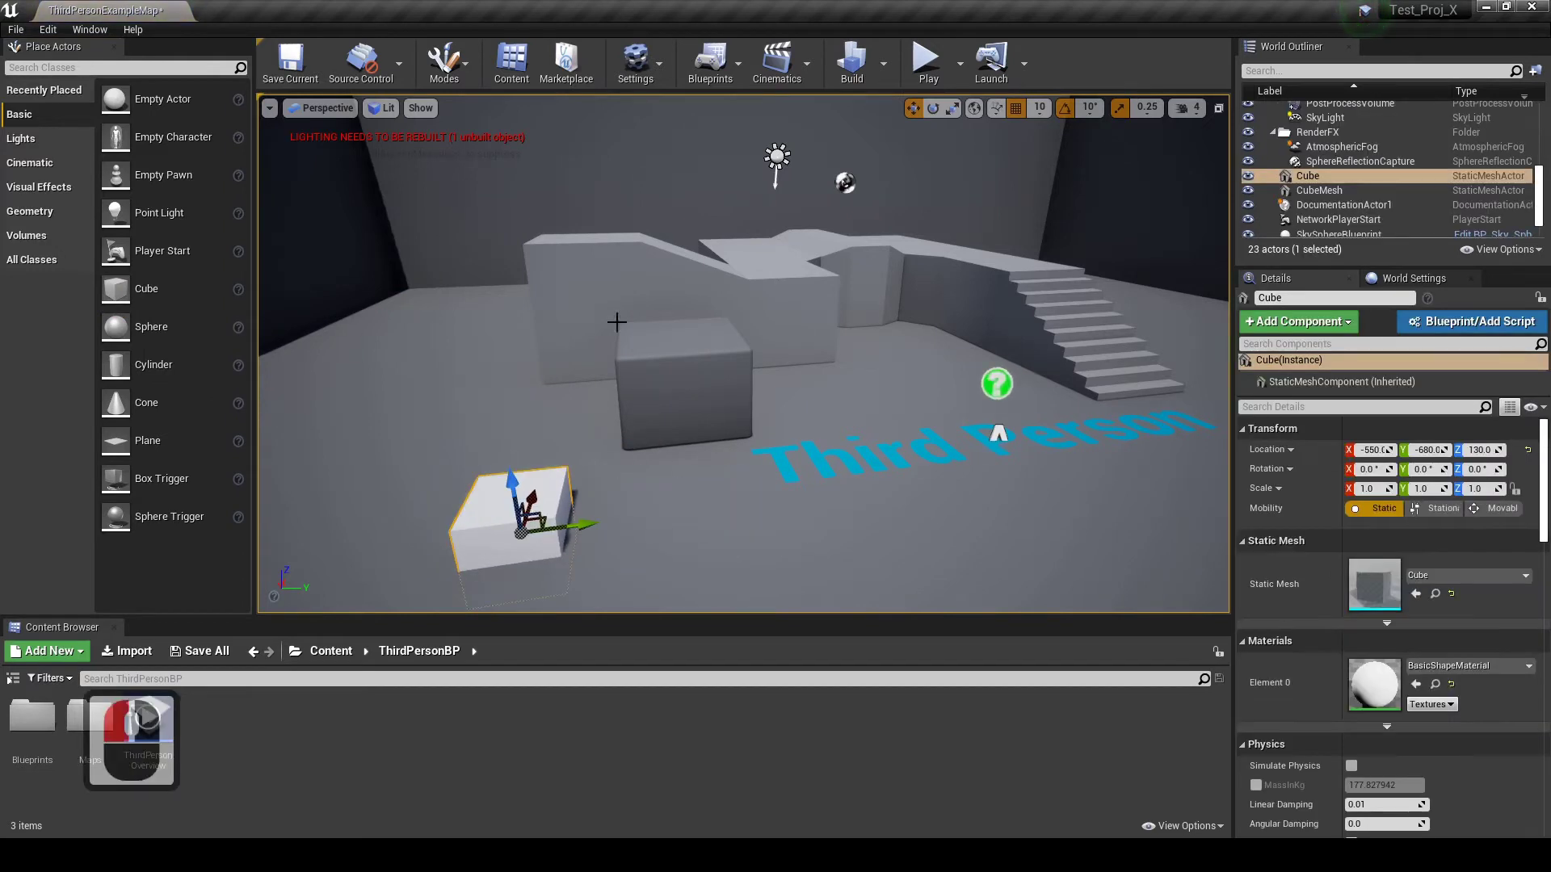
pyautogui.moveTo(146, 327); pyautogui.dragTo(472, 336)
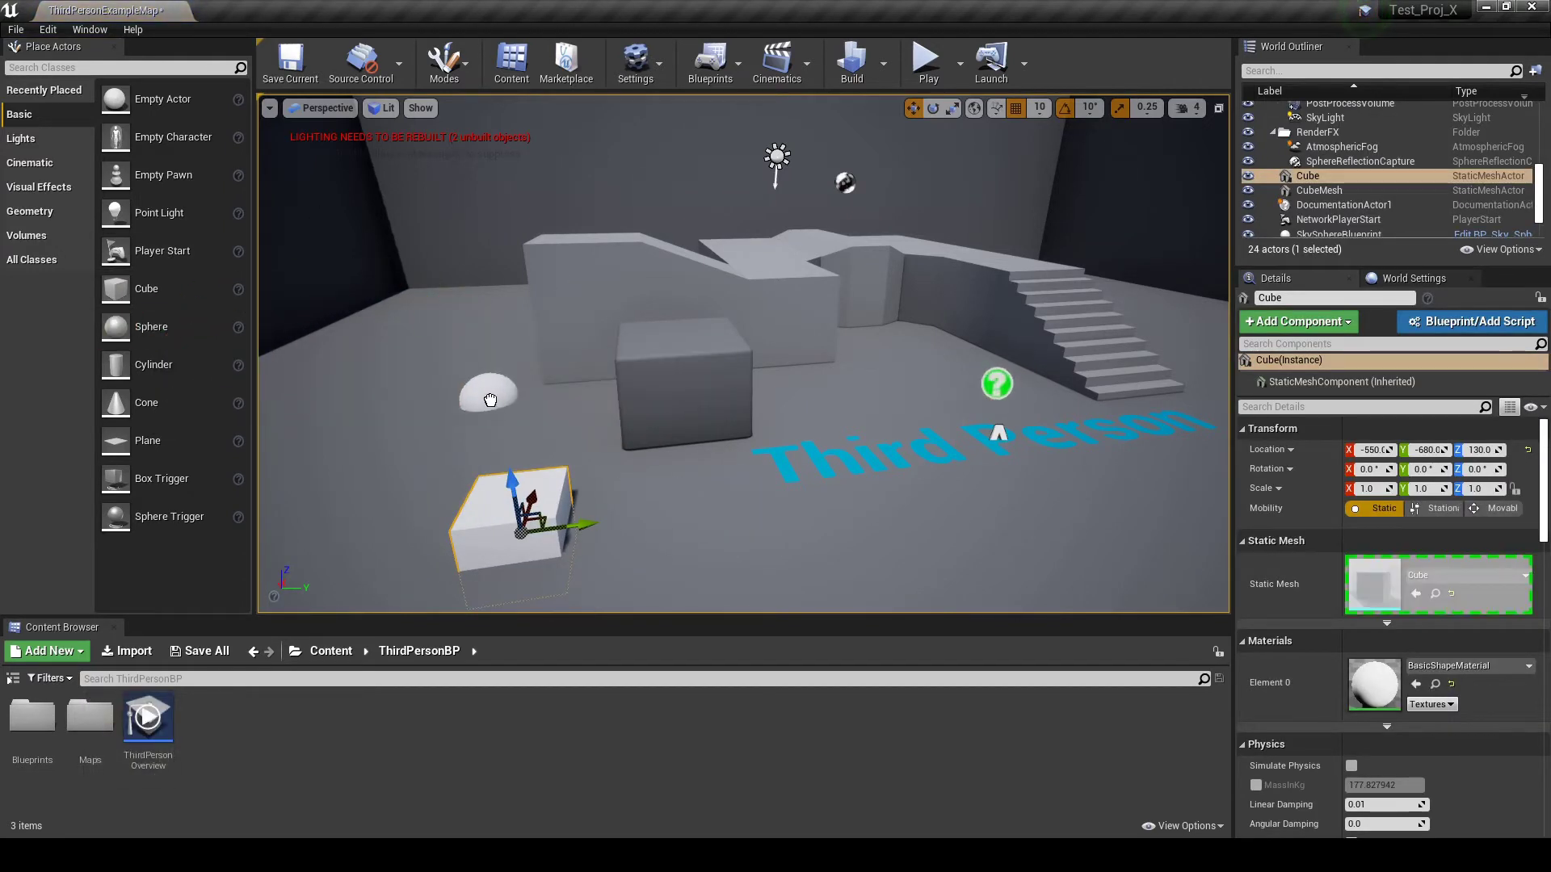
pyautogui.moveTo(489, 400); pyautogui.dragTo(490, 400)
pyautogui.moveTo(144, 404); pyautogui.dragTo(418, 360)
pyautogui.moveTo(133, 364); pyautogui.dragTo(336, 319)
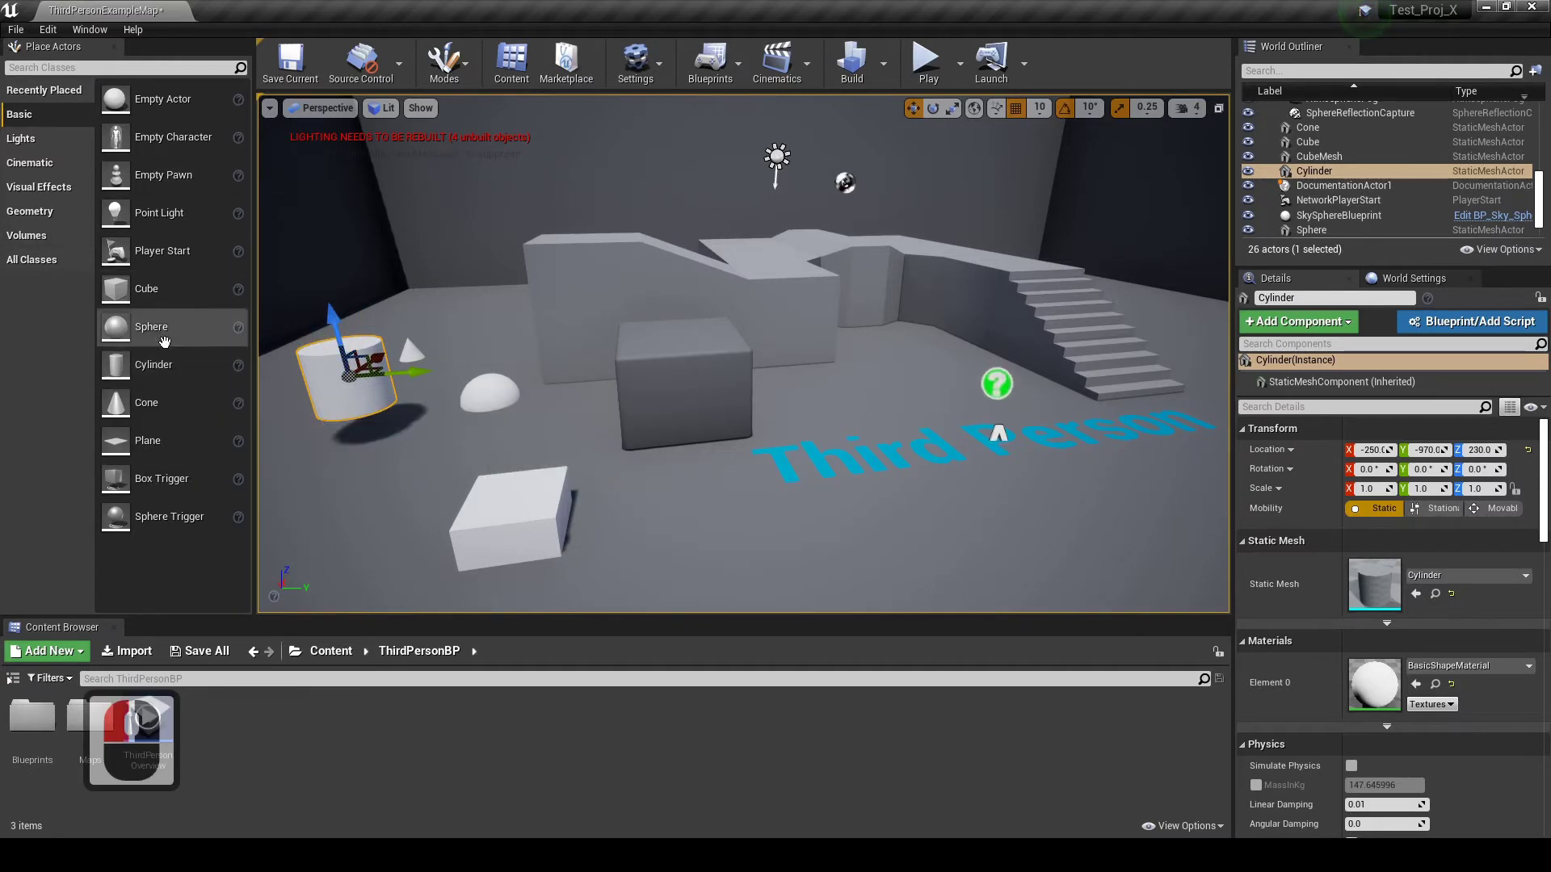
# Fly up to the cylinder and move it along the Y axis to about -1060 using the 10-unit grid snap
pyautogui.moveTo(590, 408); pyautogui.dragTo(536, 399, button='right')
pyautogui.press('w')
pyautogui.press('w')
pyautogui.press('a')
pyautogui.press('w')
pyautogui.press('w')
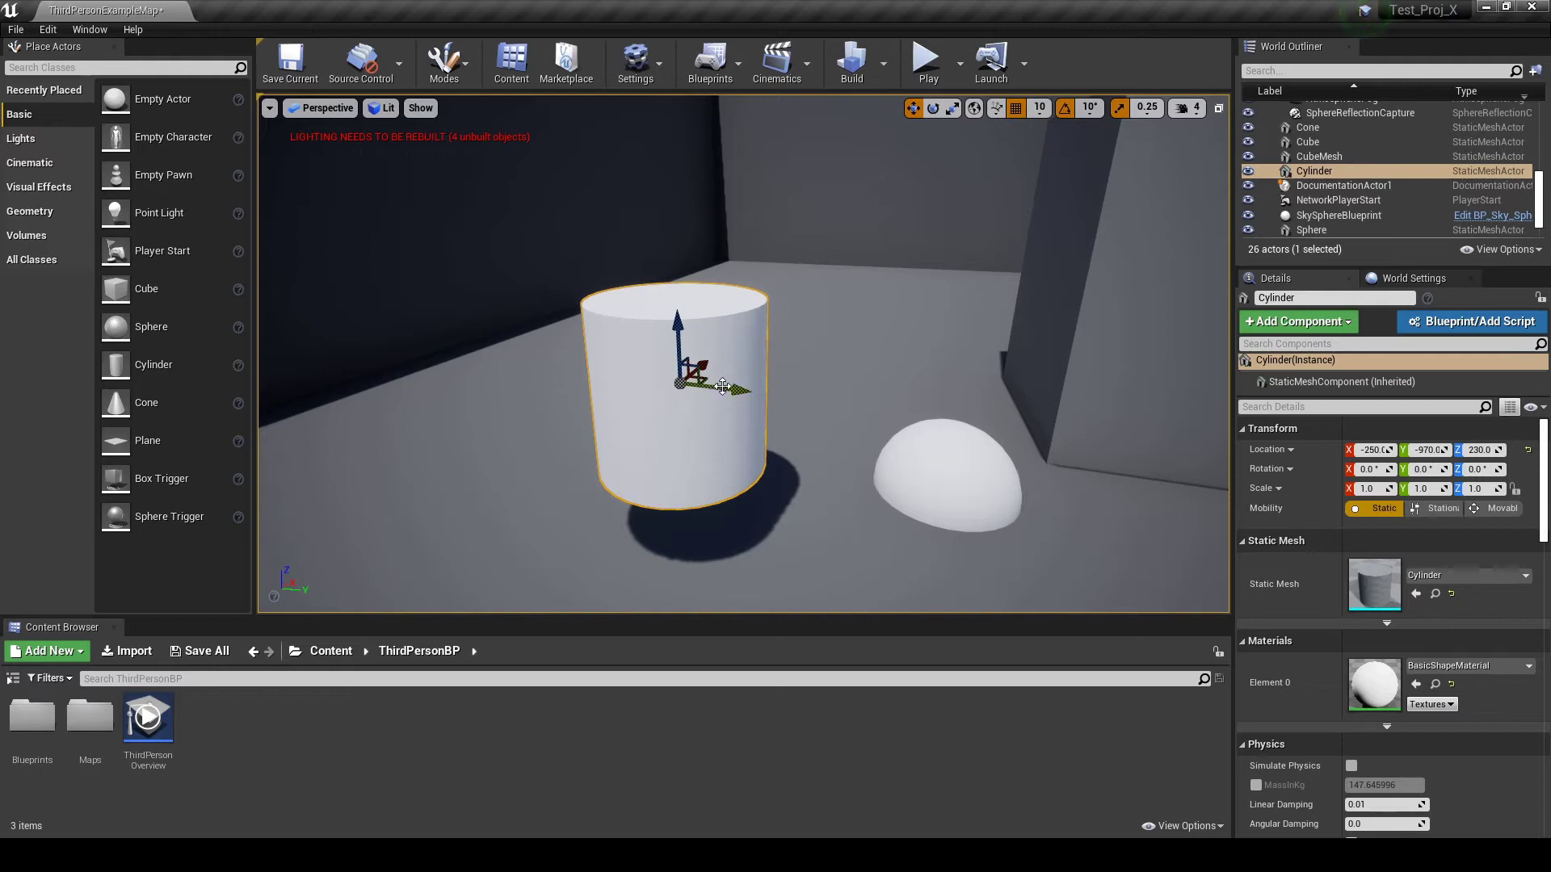
pyautogui.moveTo(722, 386); pyautogui.dragTo(635, 381)
pyautogui.moveTo(584, 453); pyautogui.dragTo(598, 424)
pyautogui.moveTo(719, 370); pyautogui.dragTo(686, 383)
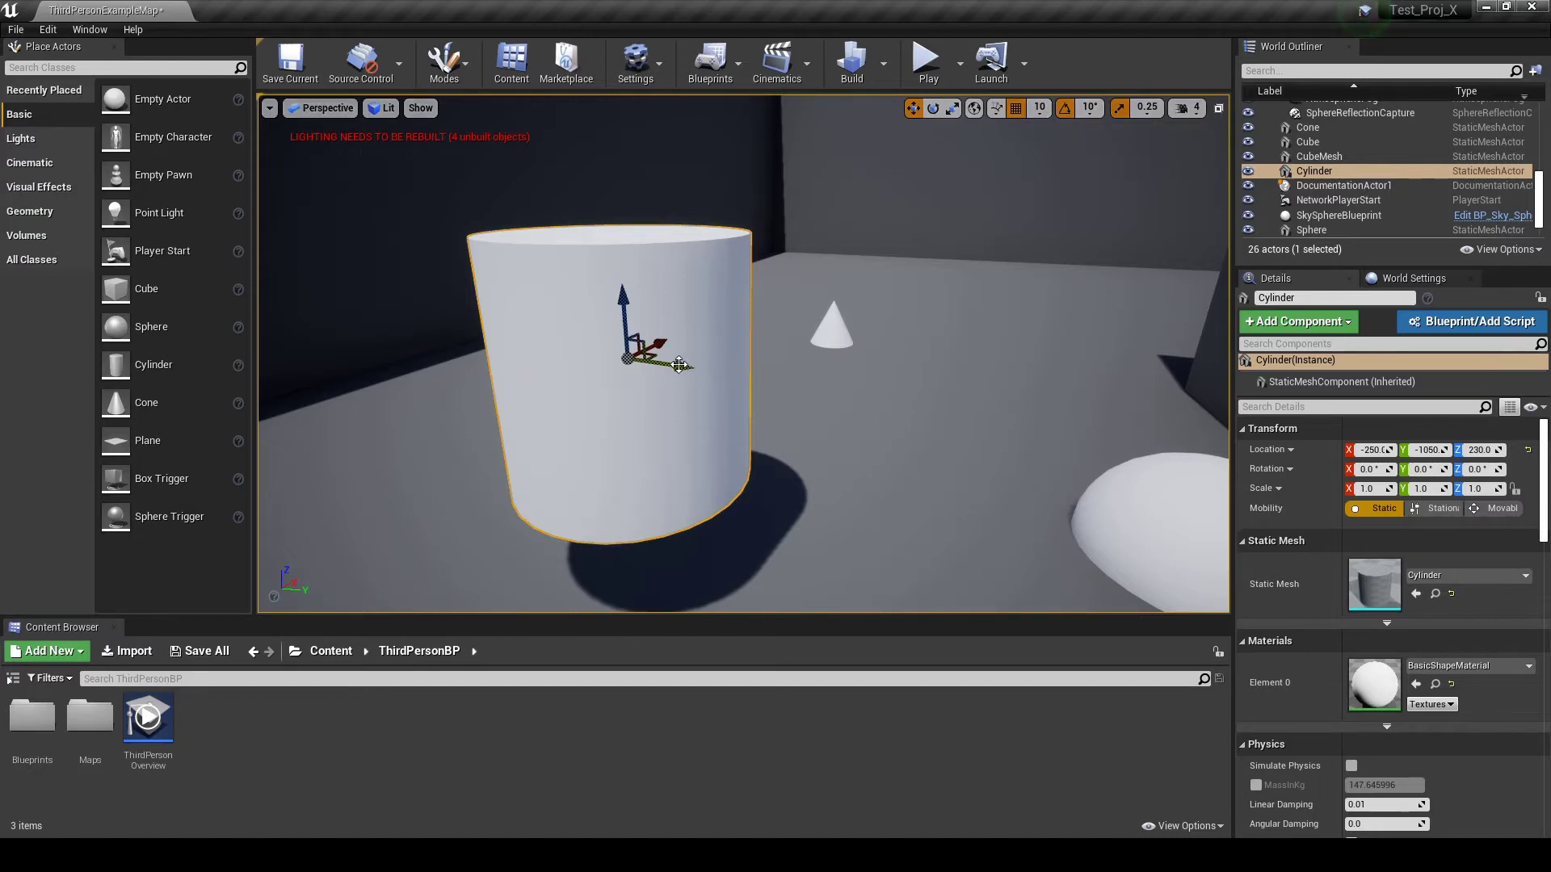
pyautogui.moveTo(678, 365)
pyautogui.mouseDown()
pyautogui.moveTo(609, 359)
pyautogui.moveTo(660, 365)
pyautogui.mouseUp()
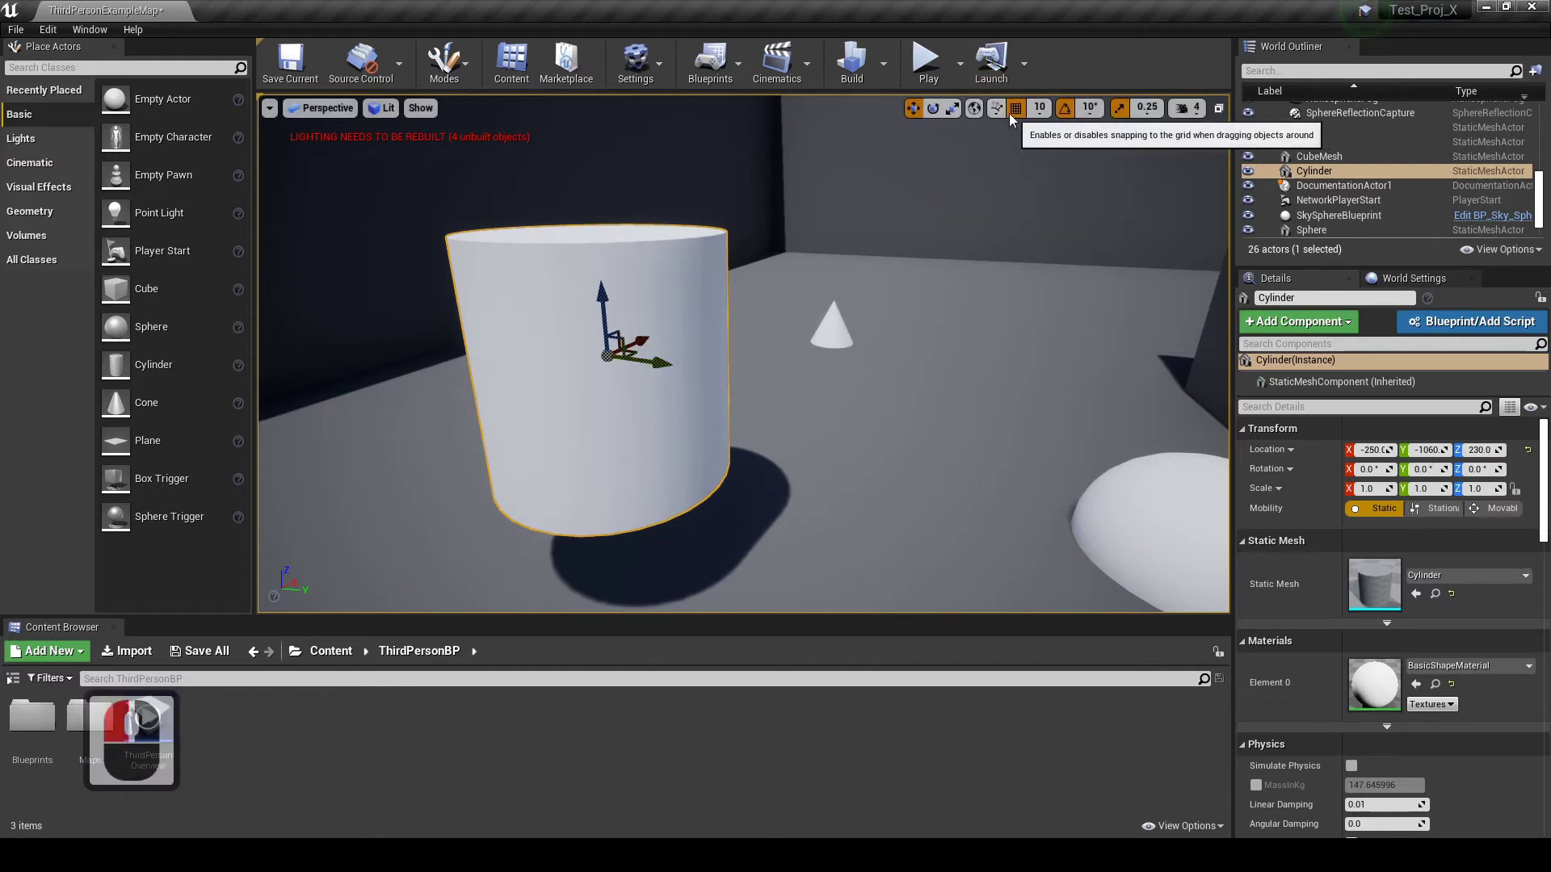
# Turn off position grid snapping and move the cylinder freely to about Y -1091 and Z 243
pyautogui.click(730, 439)
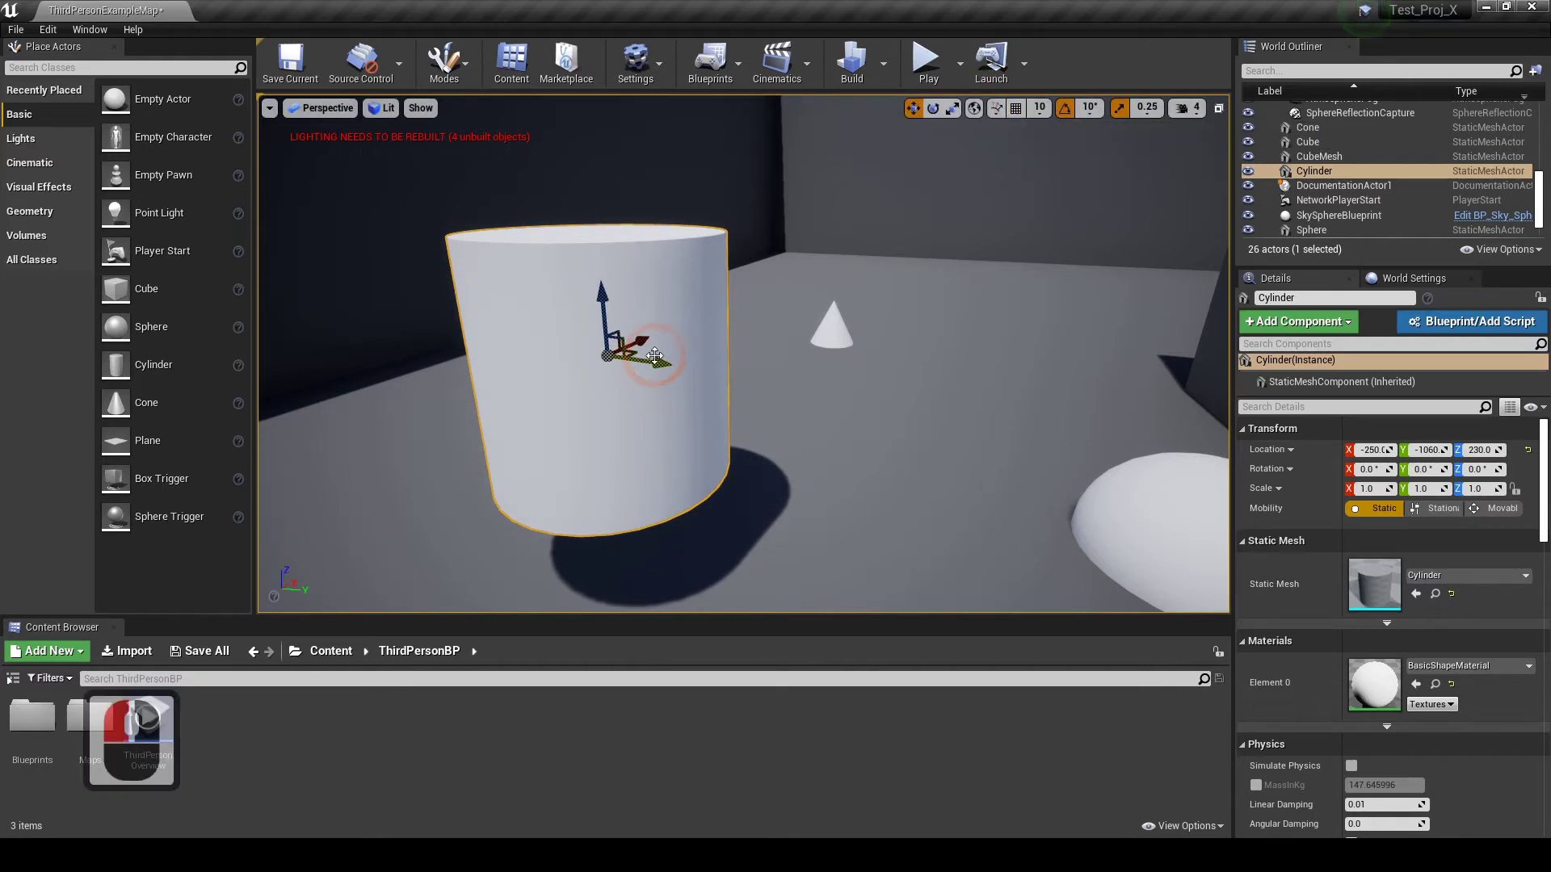
pyautogui.moveTo(655, 356); pyautogui.dragTo(721, 363)
pyautogui.moveTo(684, 305); pyautogui.dragTo(588, 346)
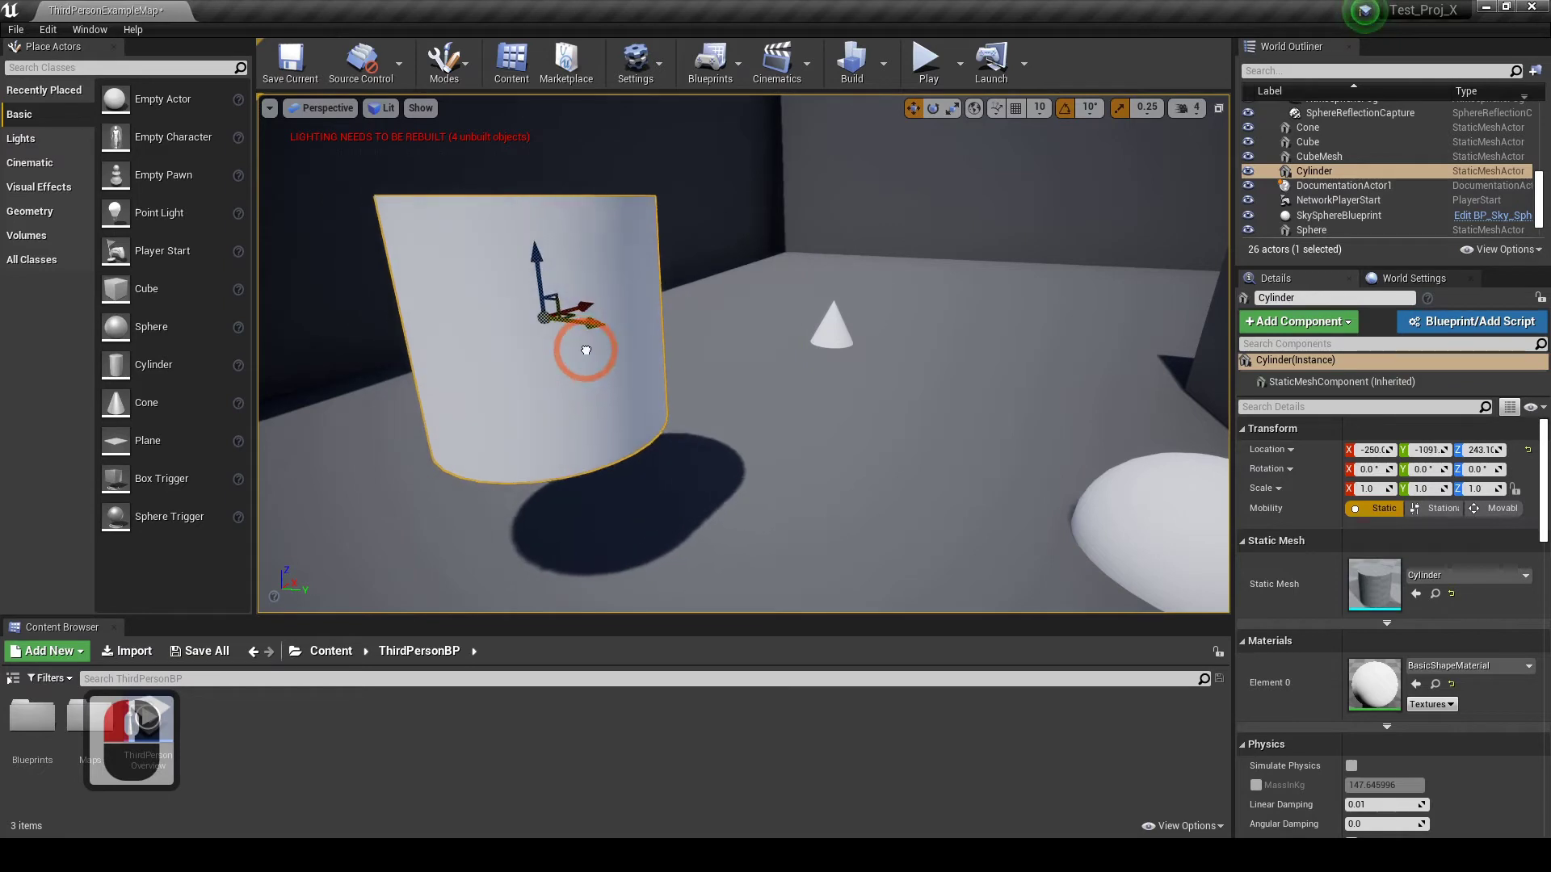
# Turn position grid snapping back on with a snap size of 100 and move the cylinder along X to 50 and back to -250
pyautogui.click(1017, 108)
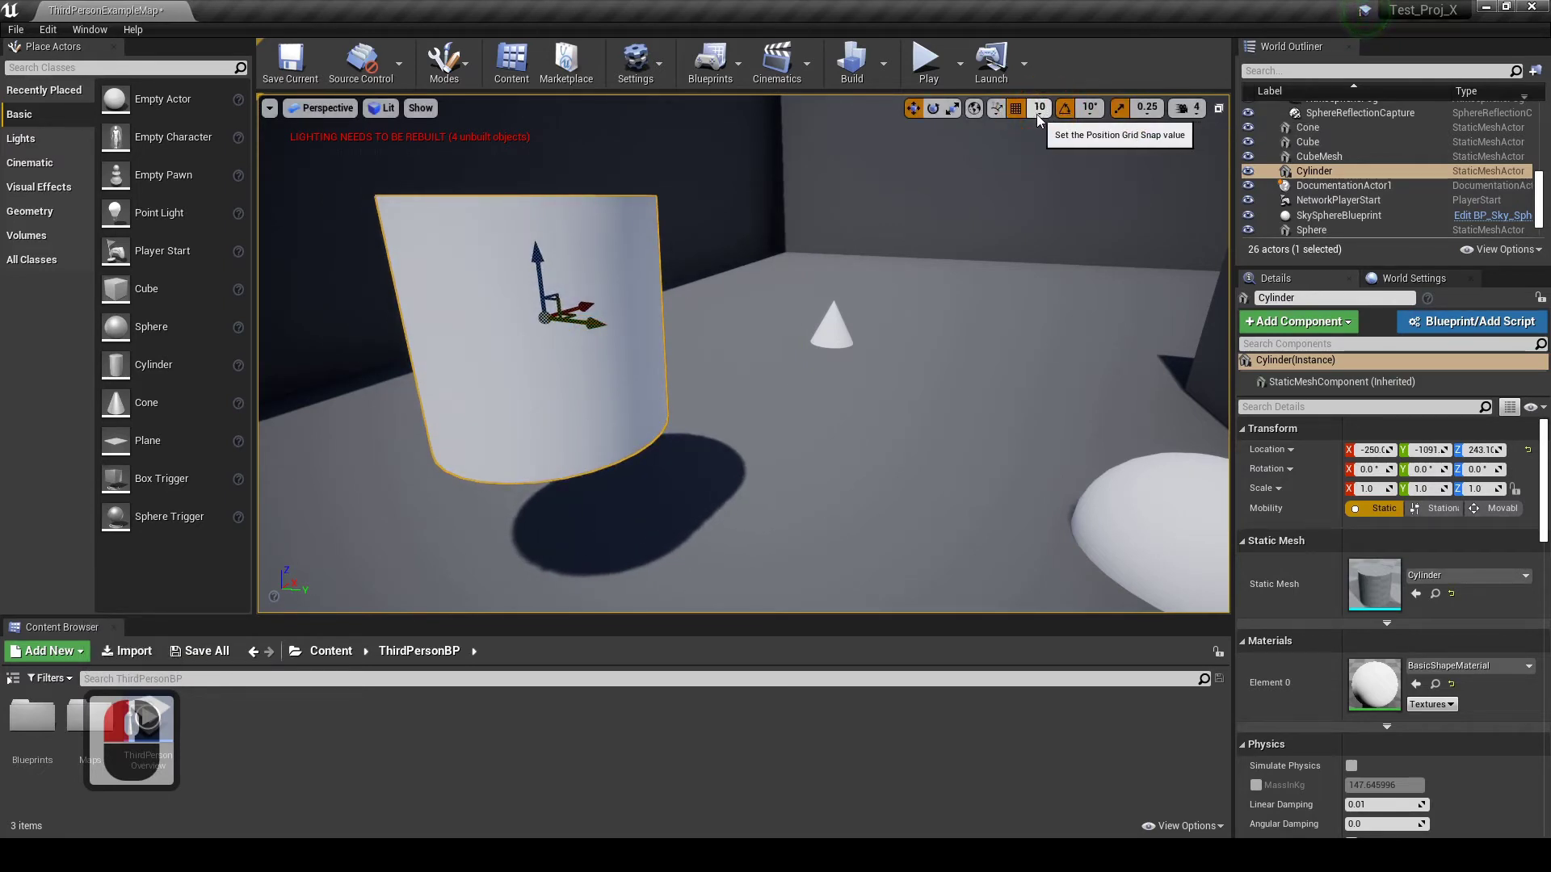
pyautogui.click(1038, 110)
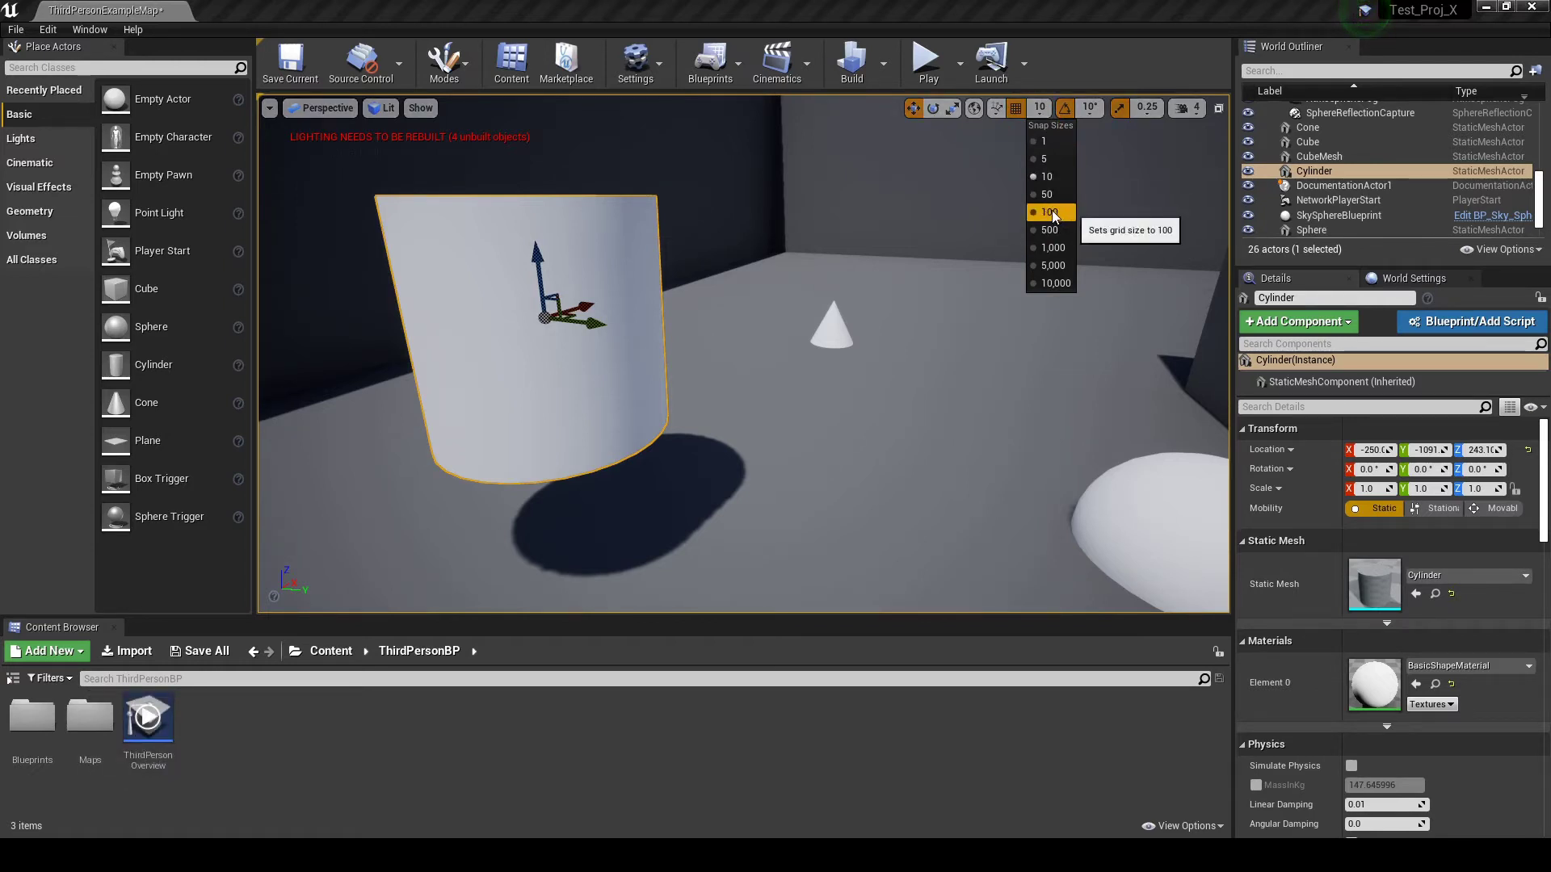
pyautogui.click(1050, 212)
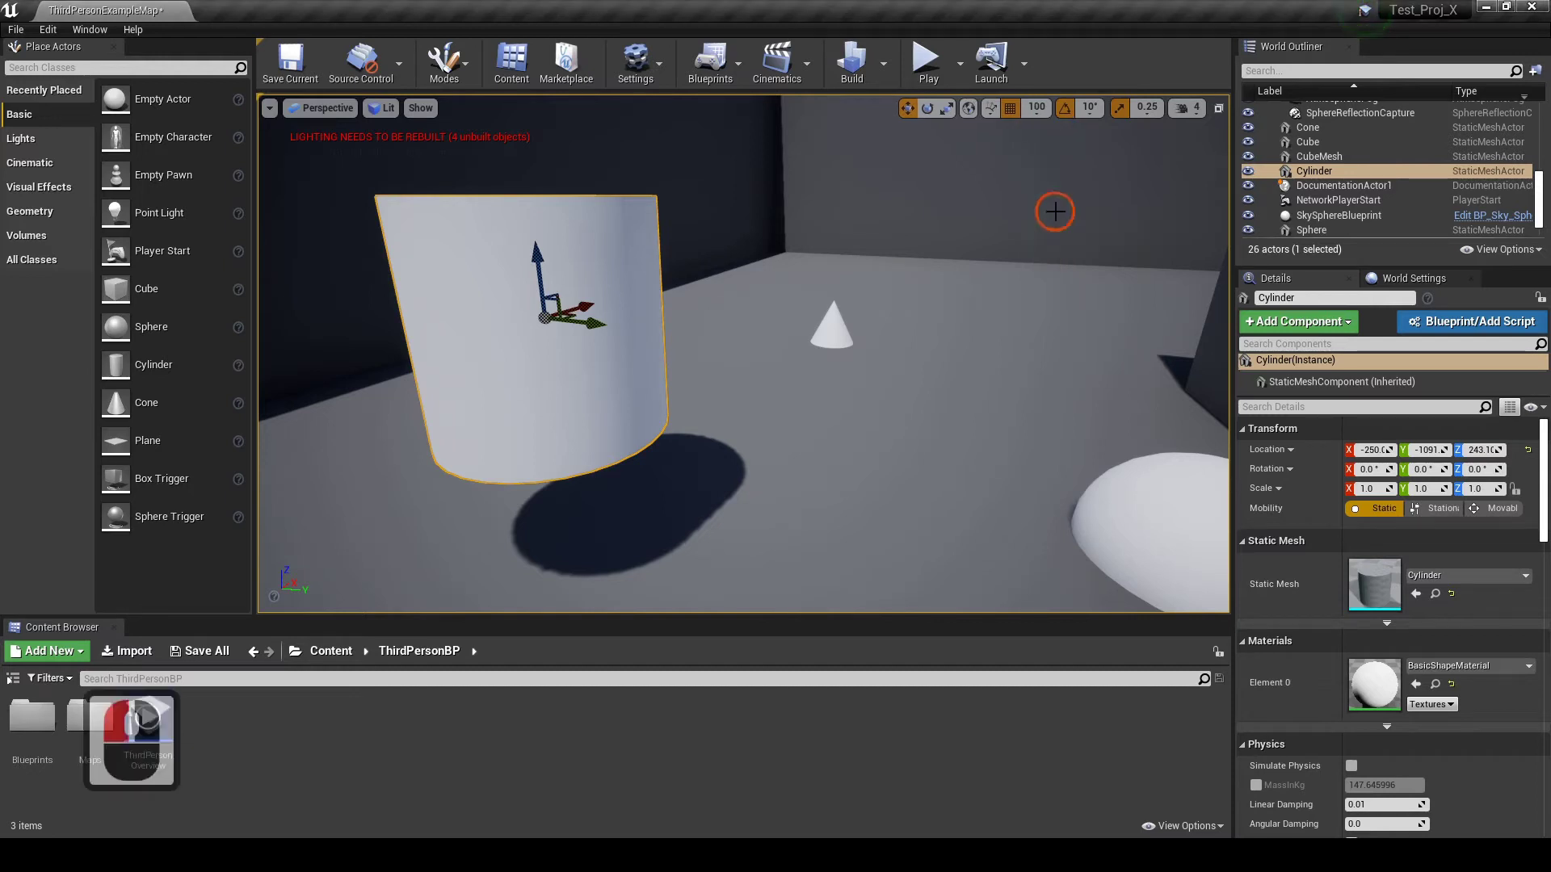
pyautogui.moveTo(624, 288); pyautogui.dragTo(852, 229)
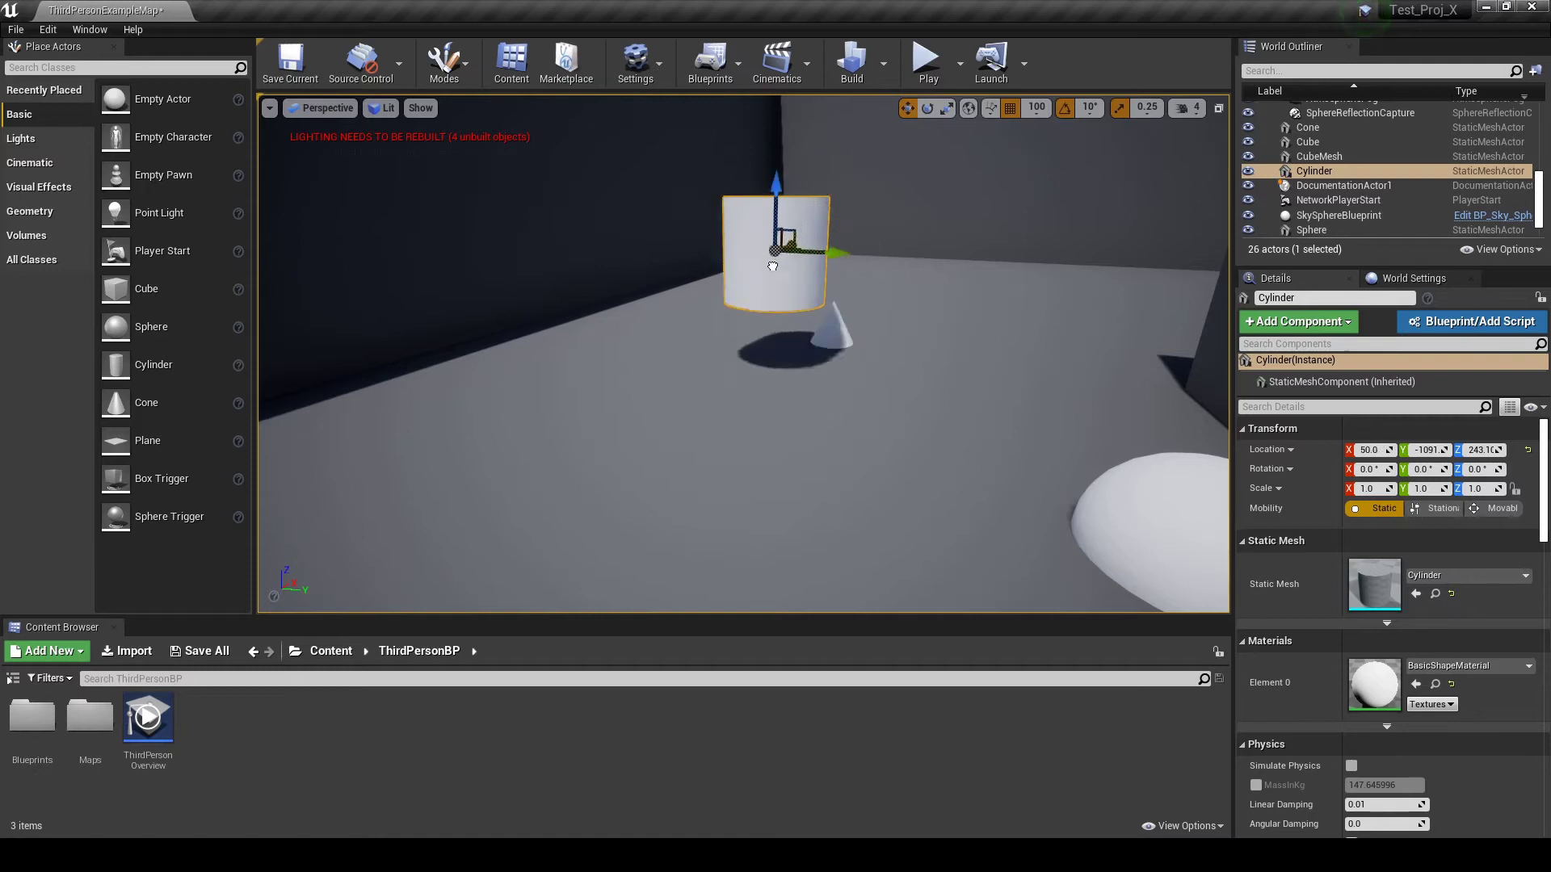
pyautogui.moveTo(773, 267); pyautogui.dragTo(612, 328)
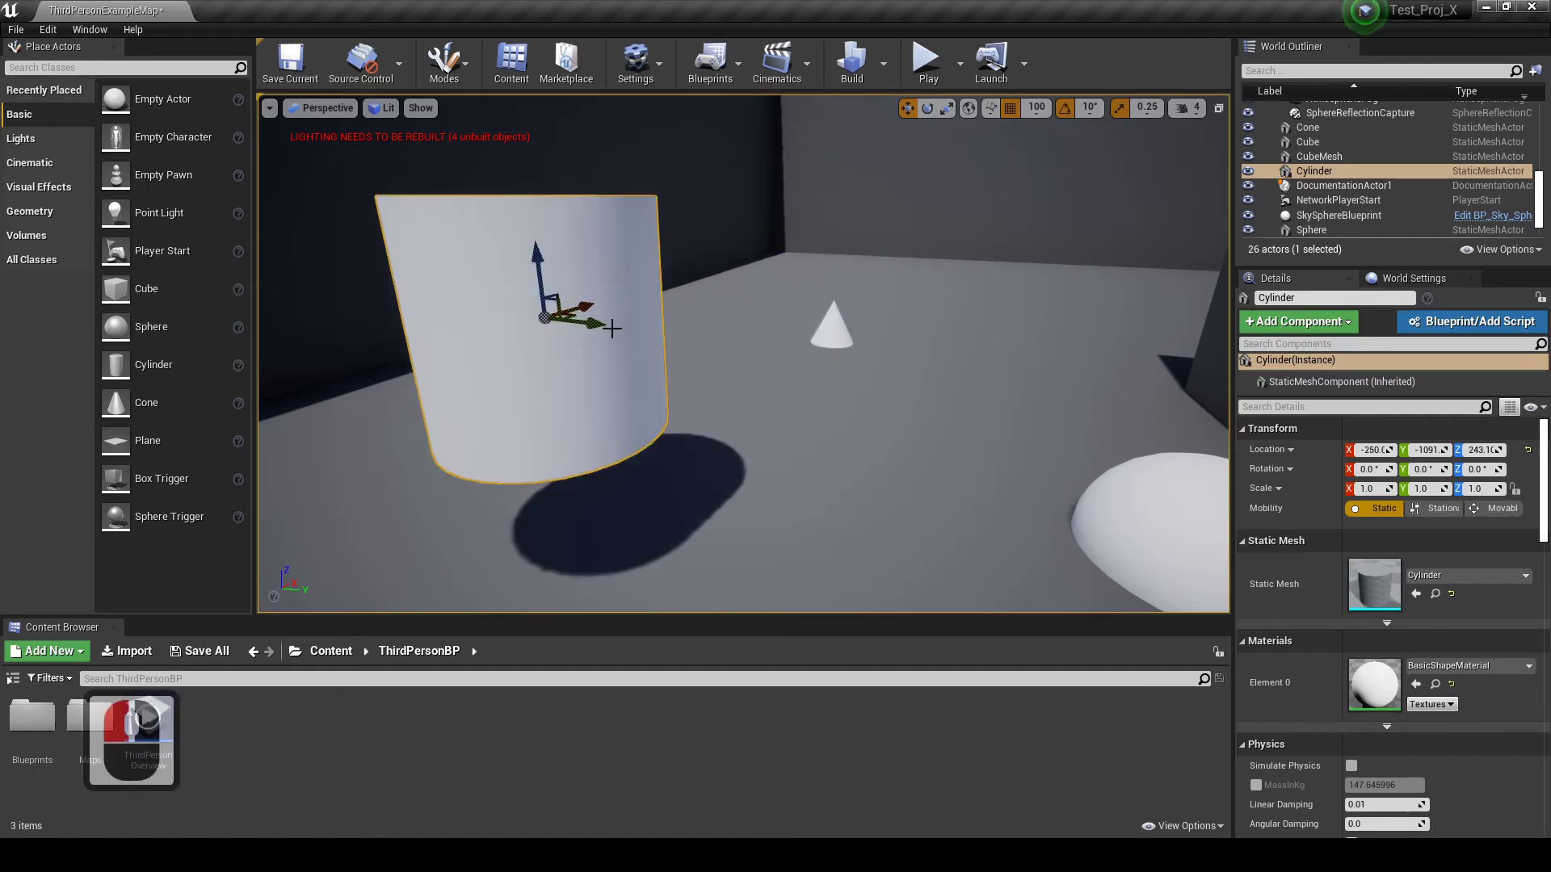
# Set the position snap size to 5 and move the cylinder along the Y axis to about -1026
pyautogui.click(1036, 108)
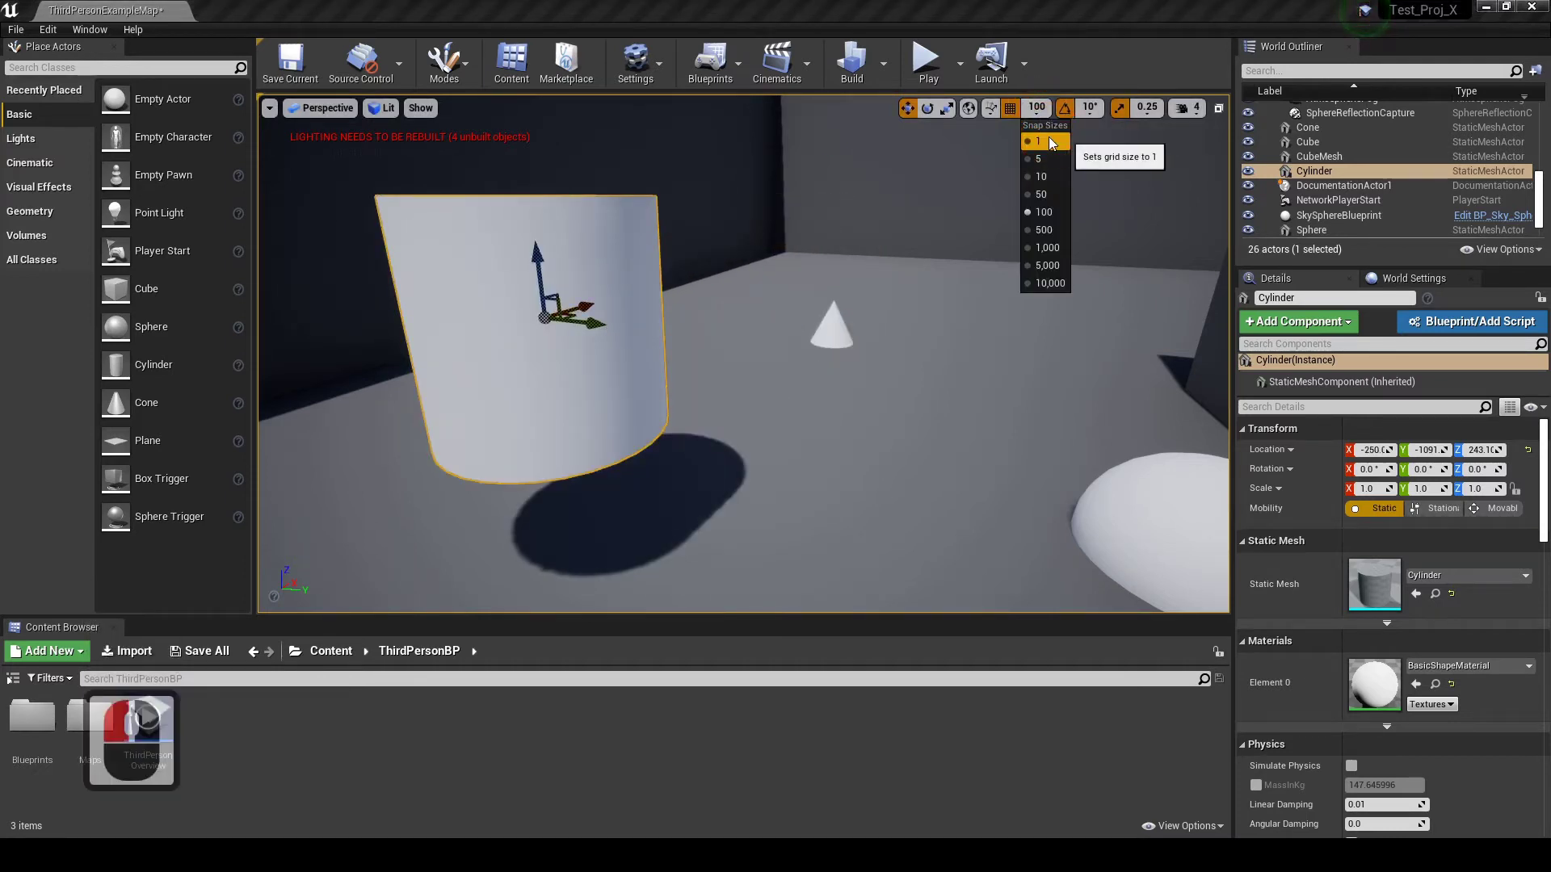
pyautogui.click(1040, 160)
pyautogui.moveTo(586, 325); pyautogui.dragTo(741, 354)
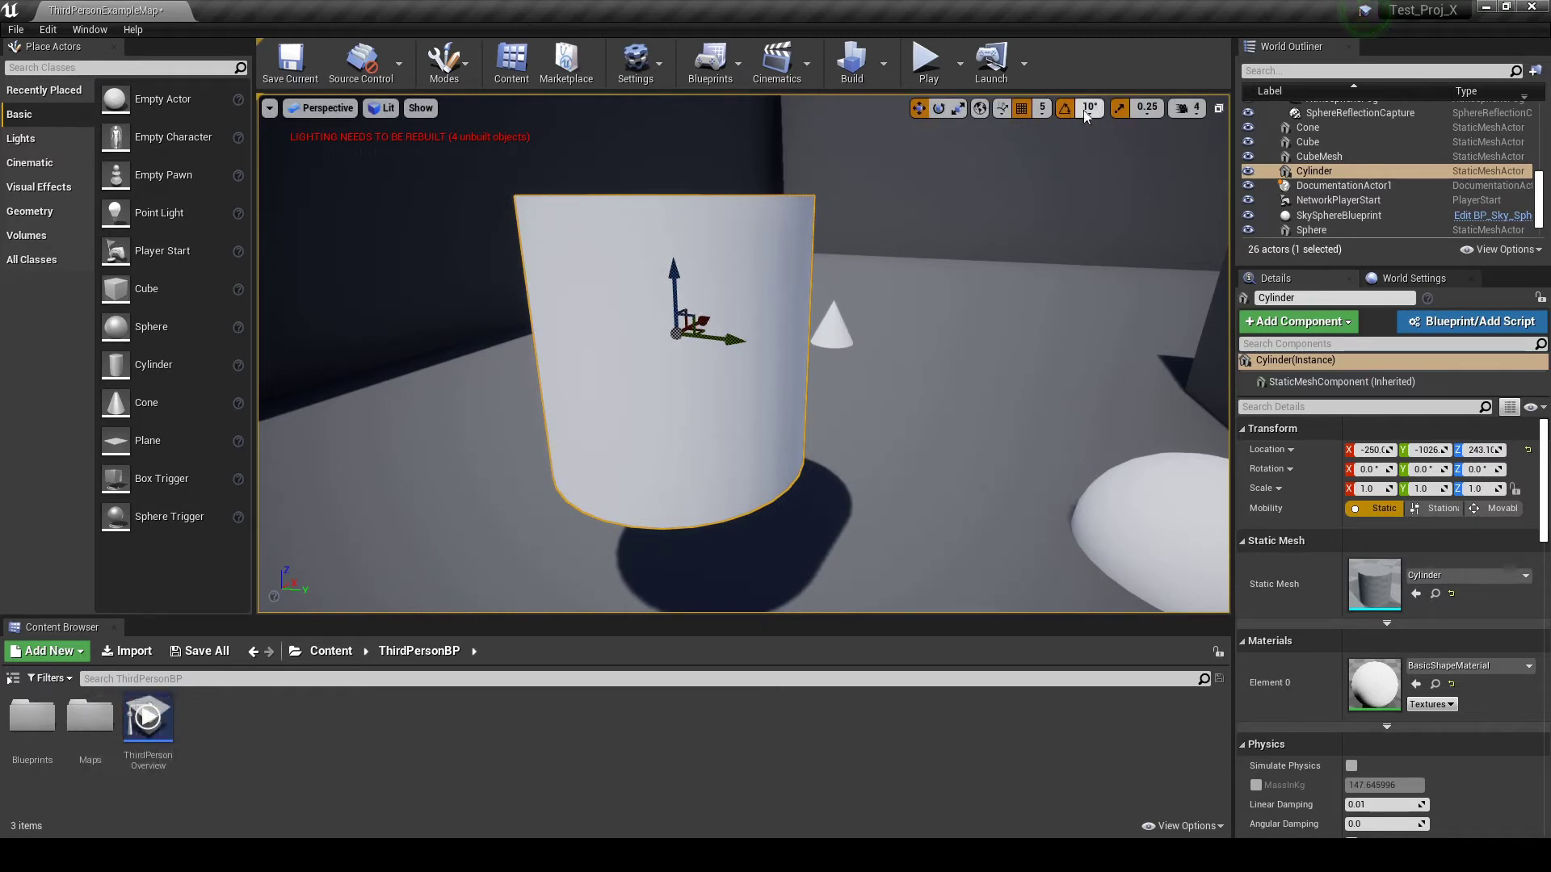
# Switch to the Rotate tool and try turning the cylinder on its axes with the 10° rotation snap
pyautogui.moveTo(695, 259); pyautogui.dragTo(734, 299, button='right')
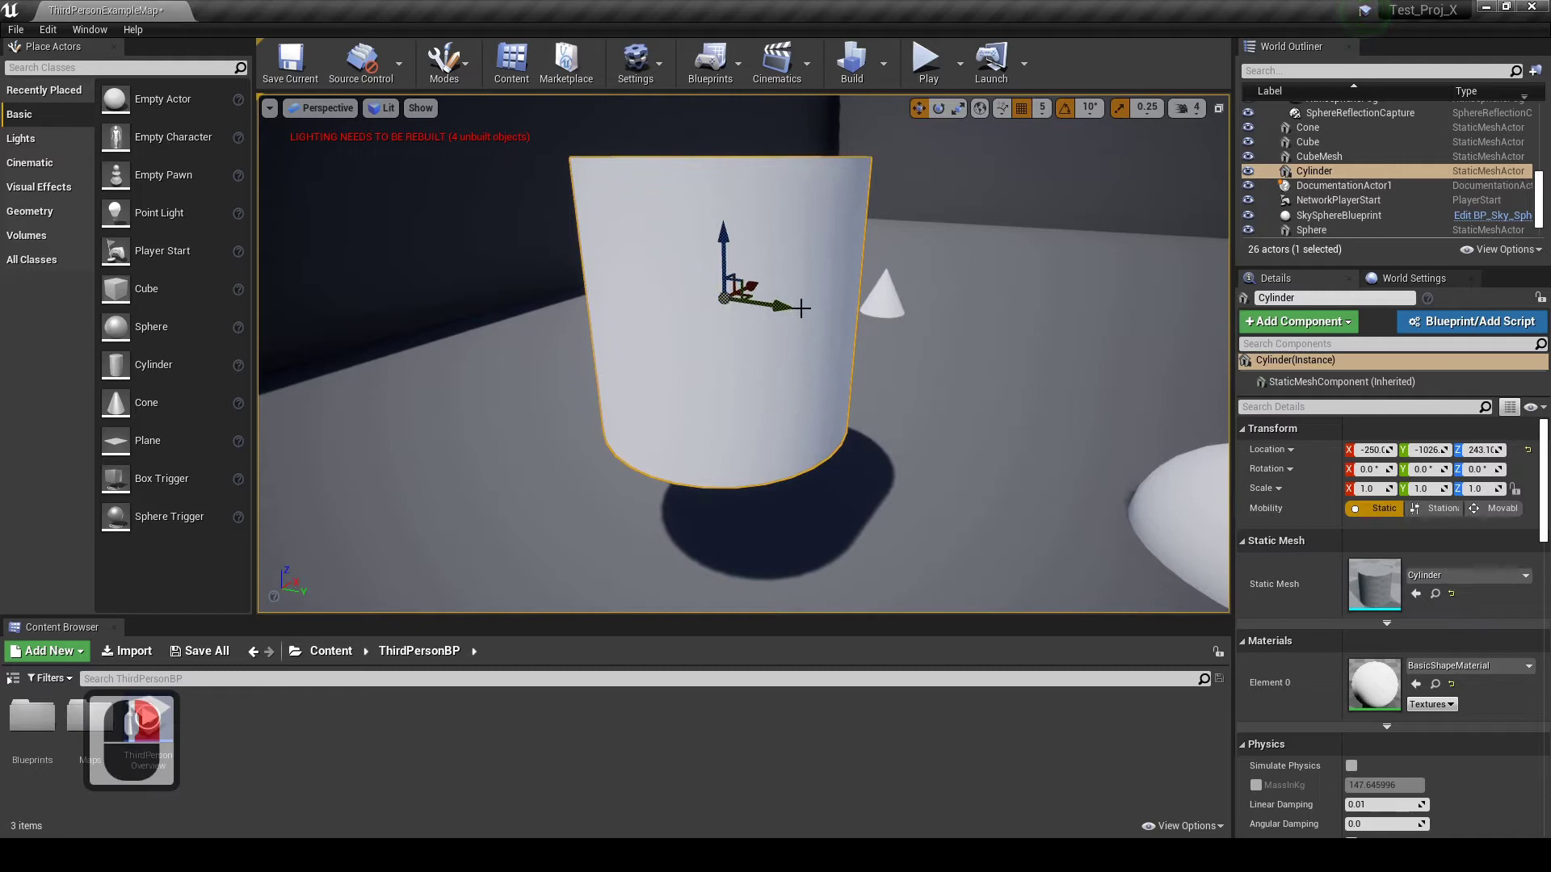
pyautogui.press('e')
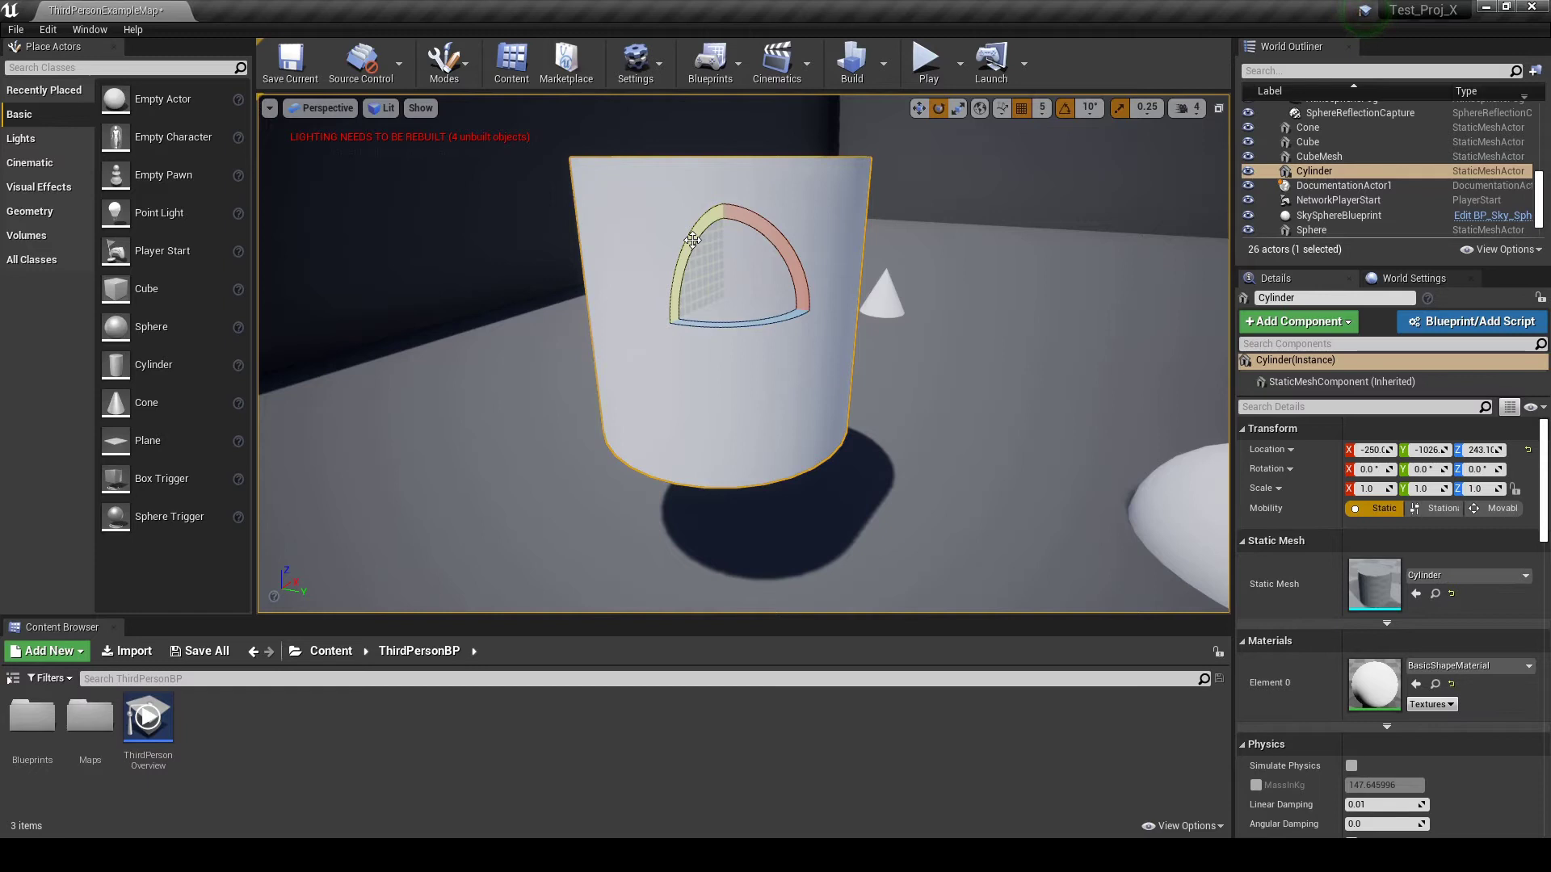
pyautogui.moveTo(692, 240); pyautogui.dragTo(800, 208)
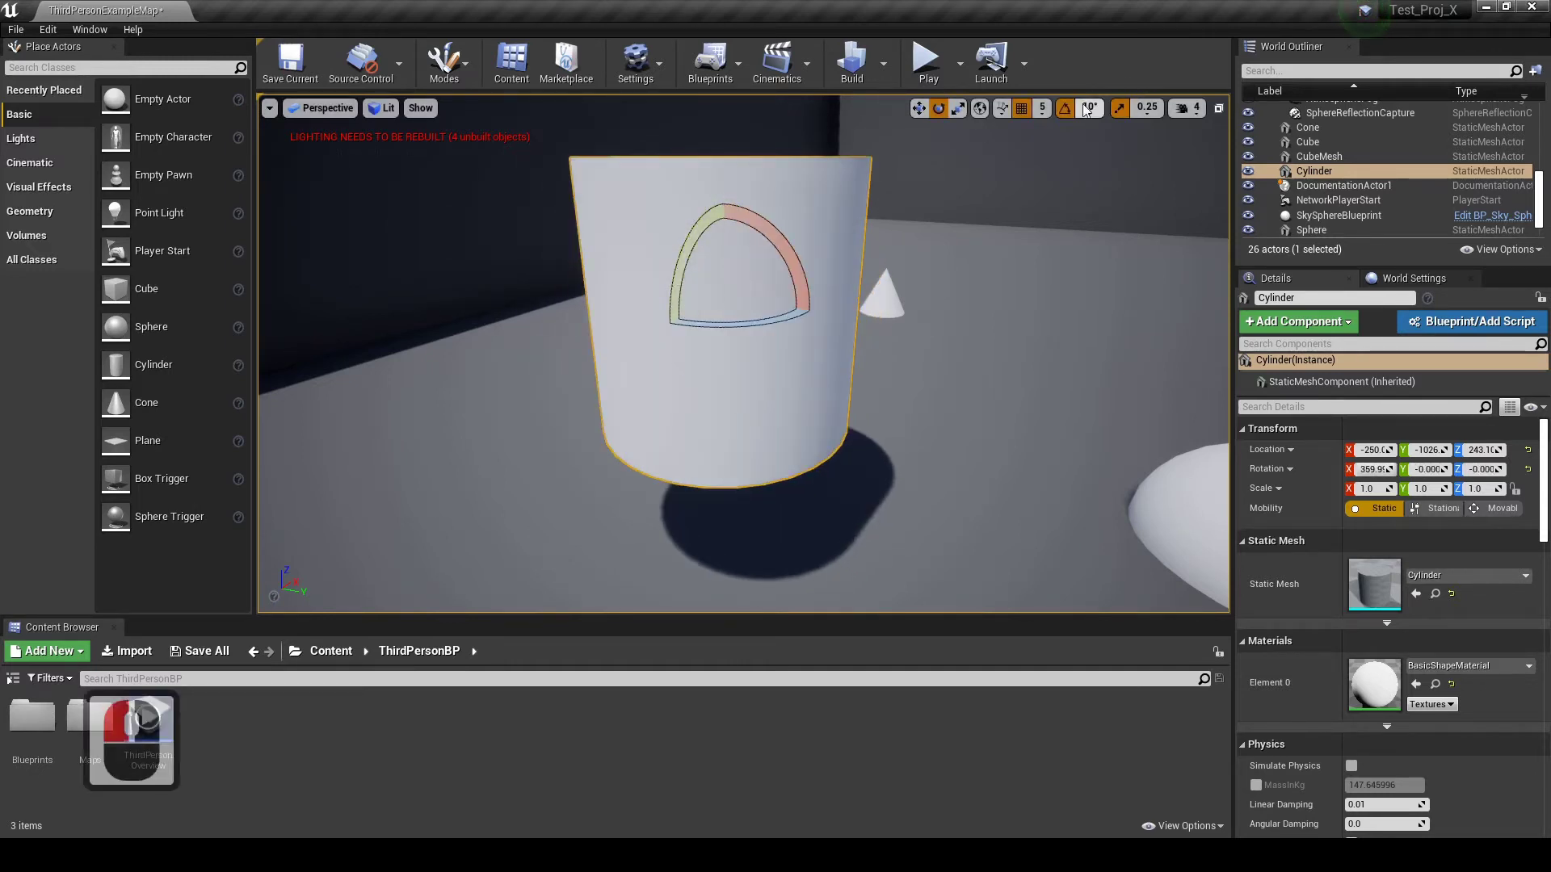
# Rotate the cylinder with a 45° rotation snap, and with rotation snapping off tilt it freely to about 15° on Y
pyautogui.click(1097, 113)
pyautogui.click(1102, 210)
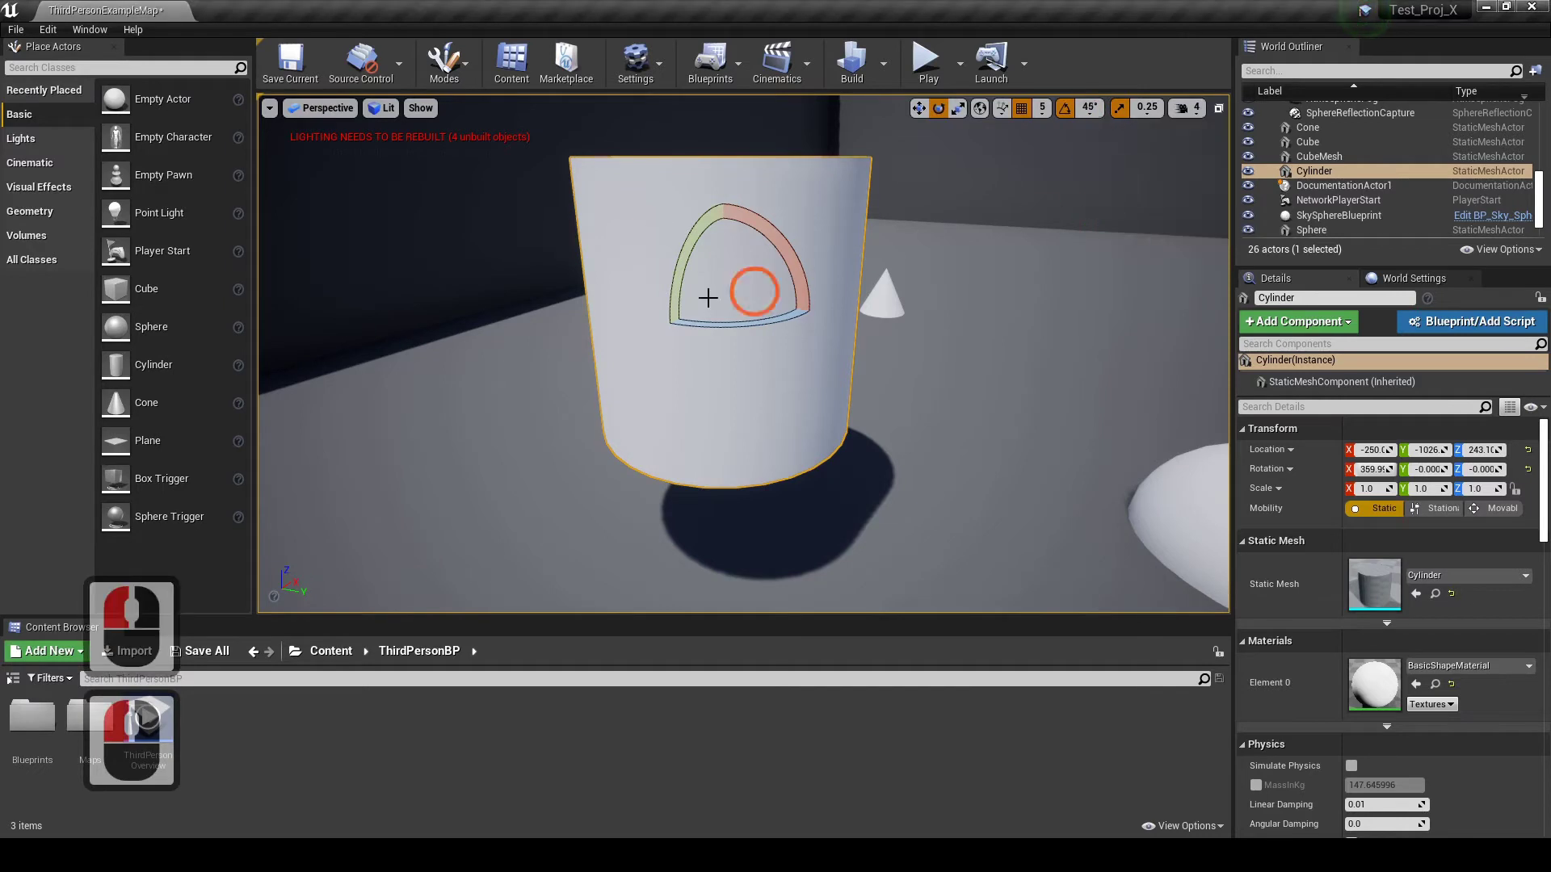
pyautogui.moveTo(691, 244); pyautogui.dragTo(607, 469)
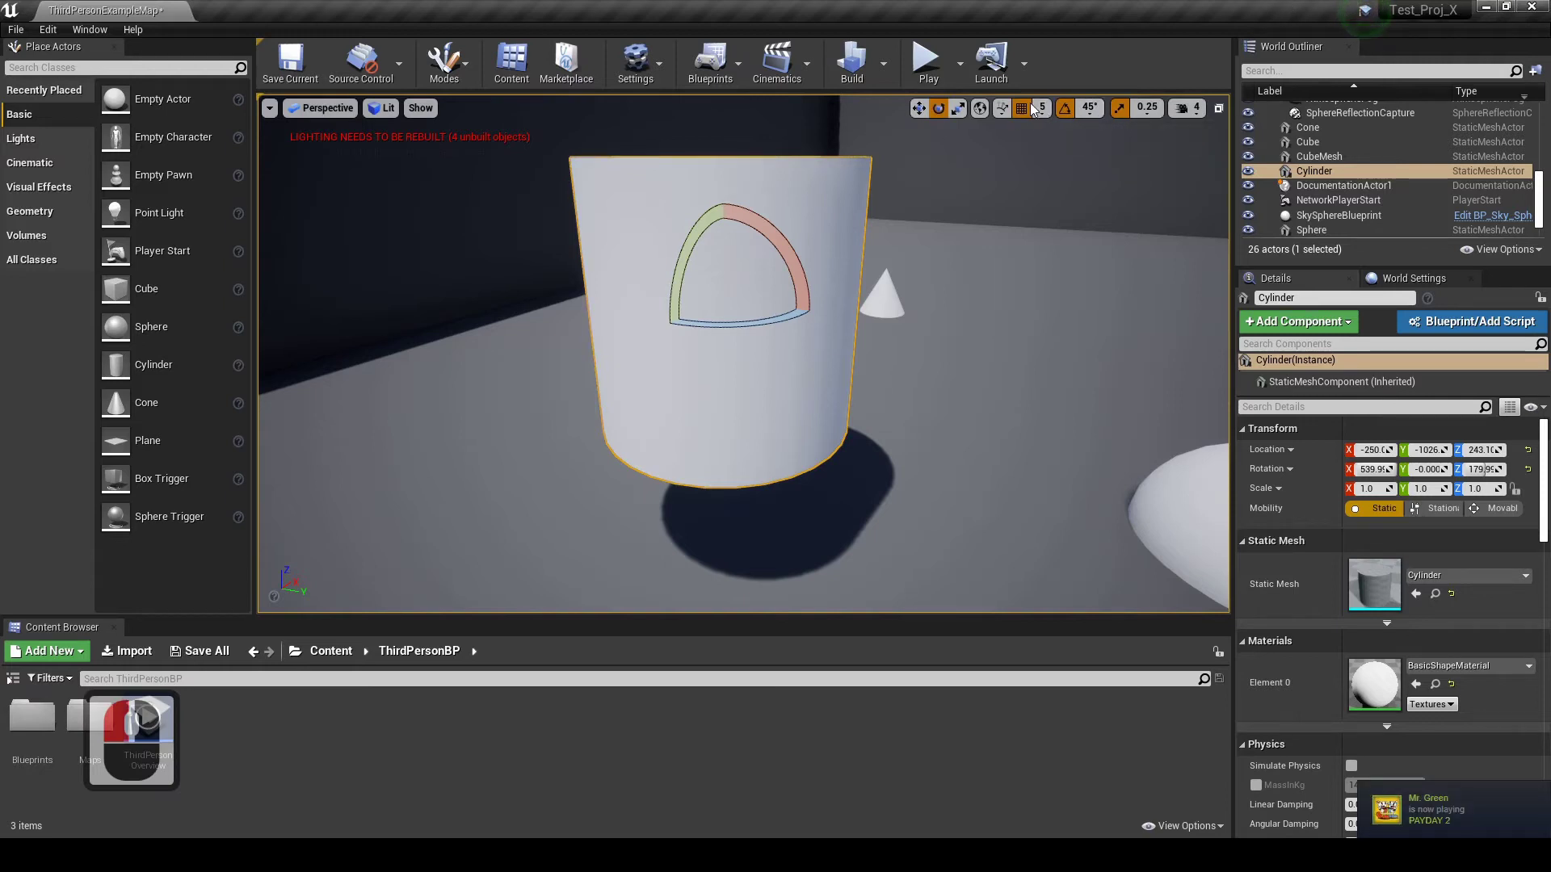
pyautogui.click(1063, 110)
pyautogui.moveTo(680, 247)
pyautogui.mouseDown()
pyautogui.moveTo(702, 177)
pyautogui.moveTo(731, 375)
pyautogui.moveTo(755, 325)
pyautogui.moveTo(751, 257)
pyautogui.moveTo(731, 198)
pyautogui.moveTo(703, 207)
pyautogui.moveTo(721, 198)
pyautogui.moveTo(777, 277)
pyautogui.moveTo(768, 329)
pyautogui.moveTo(723, 386)
pyautogui.moveTo(679, 339)
pyautogui.moveTo(744, 355)
pyautogui.moveTo(767, 299)
pyautogui.moveTo(684, 250)
pyautogui.mouseUp()
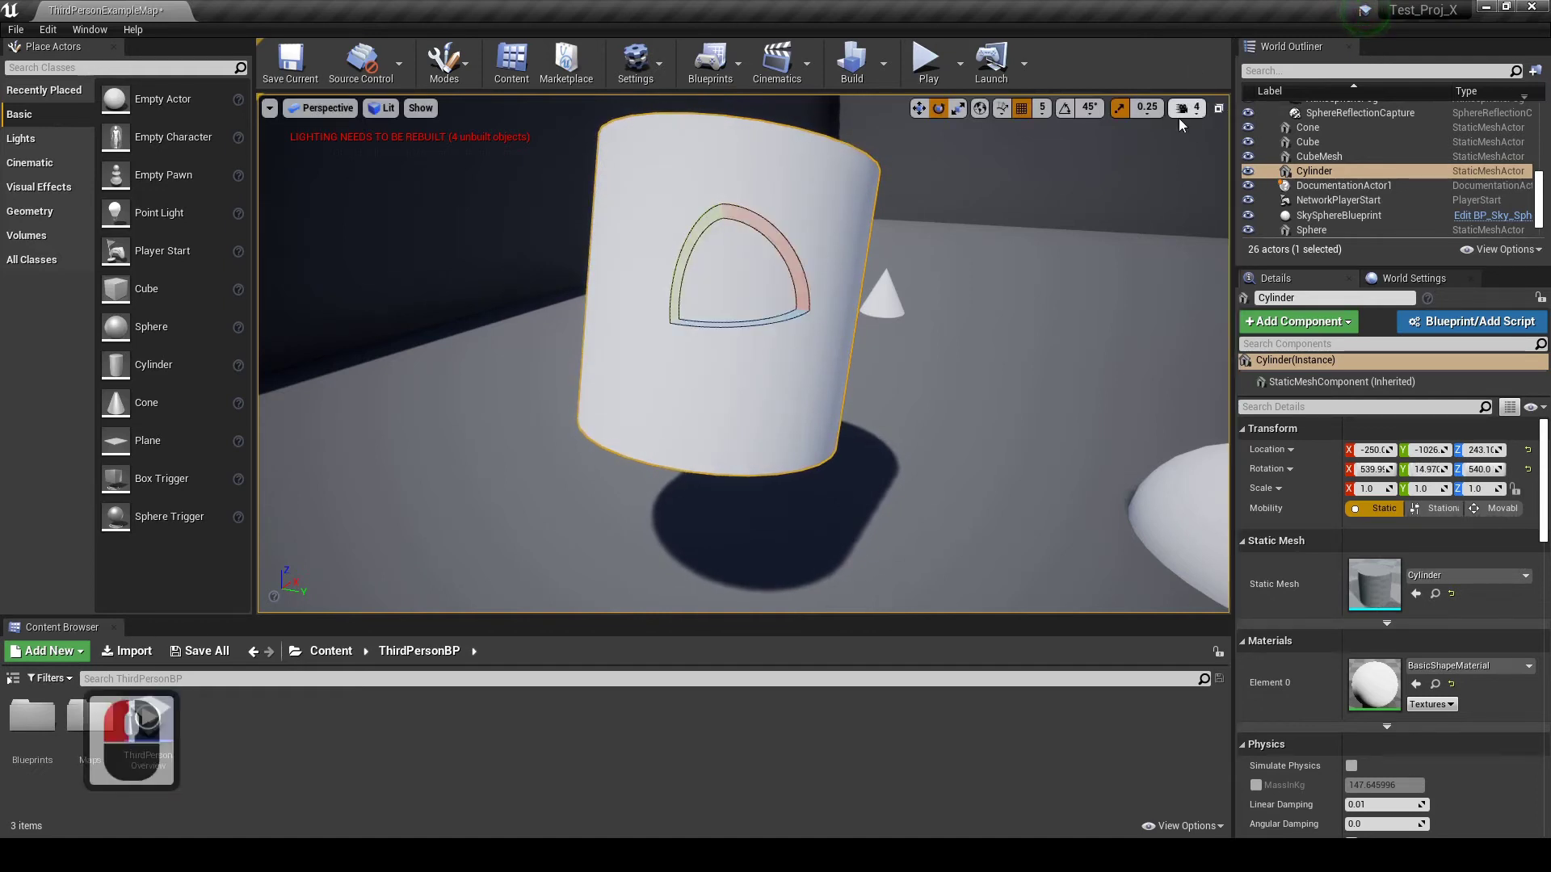
# Switch to the Scale tool and scale the cylinder uniformly to 1.5 with the 0.25 scale snap
pyautogui.press('r')
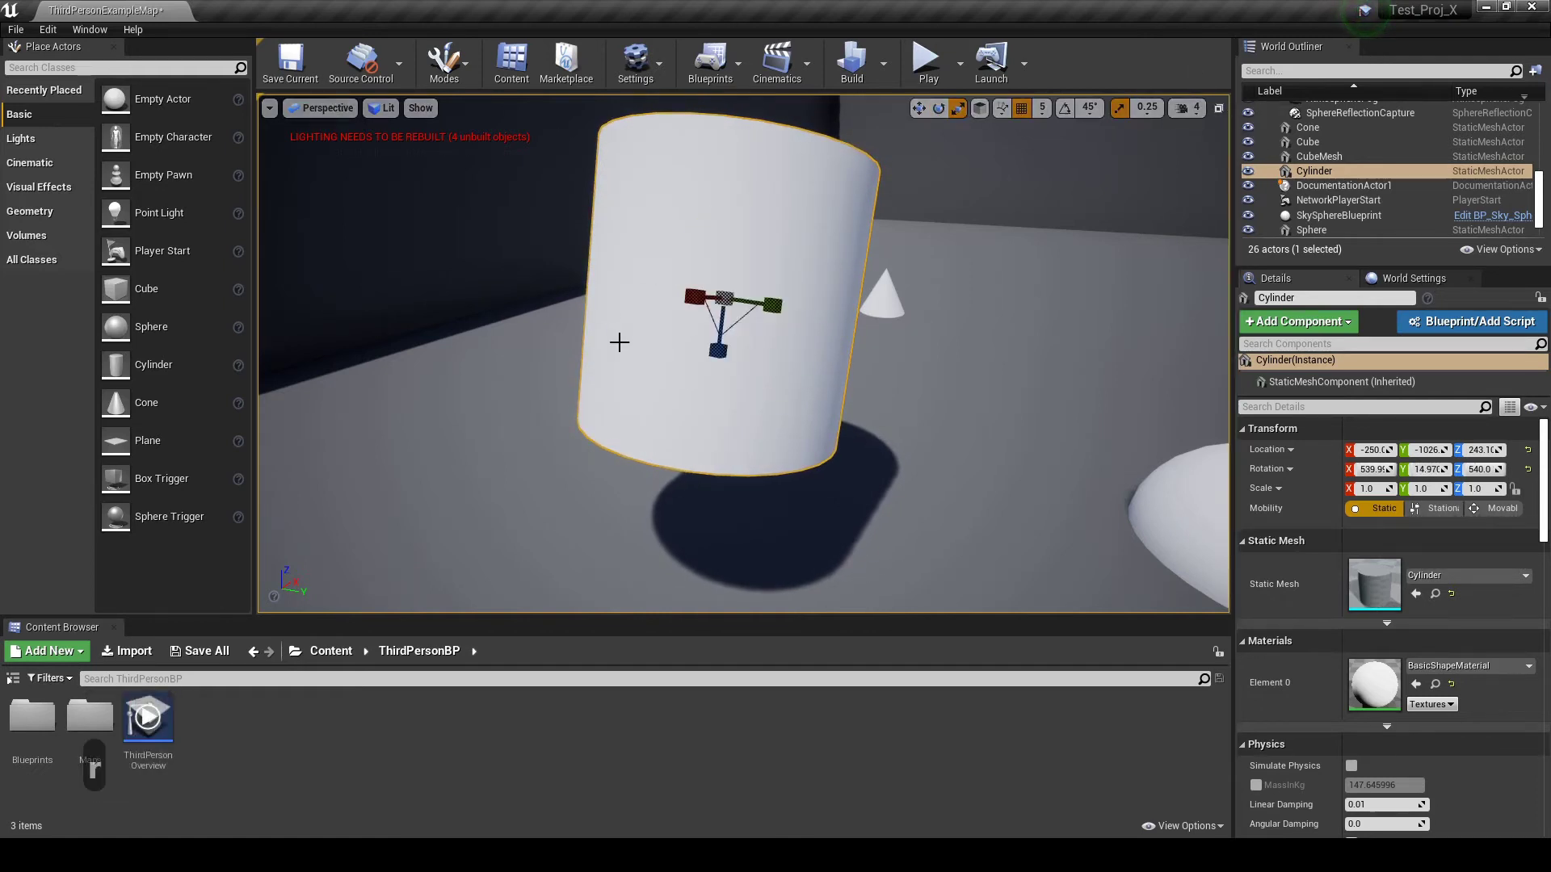
pyautogui.moveTo(721, 299)
pyautogui.mouseDown()
pyautogui.moveTo(707, 317)
pyautogui.moveTo(776, 270)
pyautogui.moveTo(722, 300)
pyautogui.mouseUp()
pyautogui.hotkey('ctrl', 'y')
pyautogui.hotkey('ctrl', 'z')
pyautogui.hotkey('ctrl', 'y')
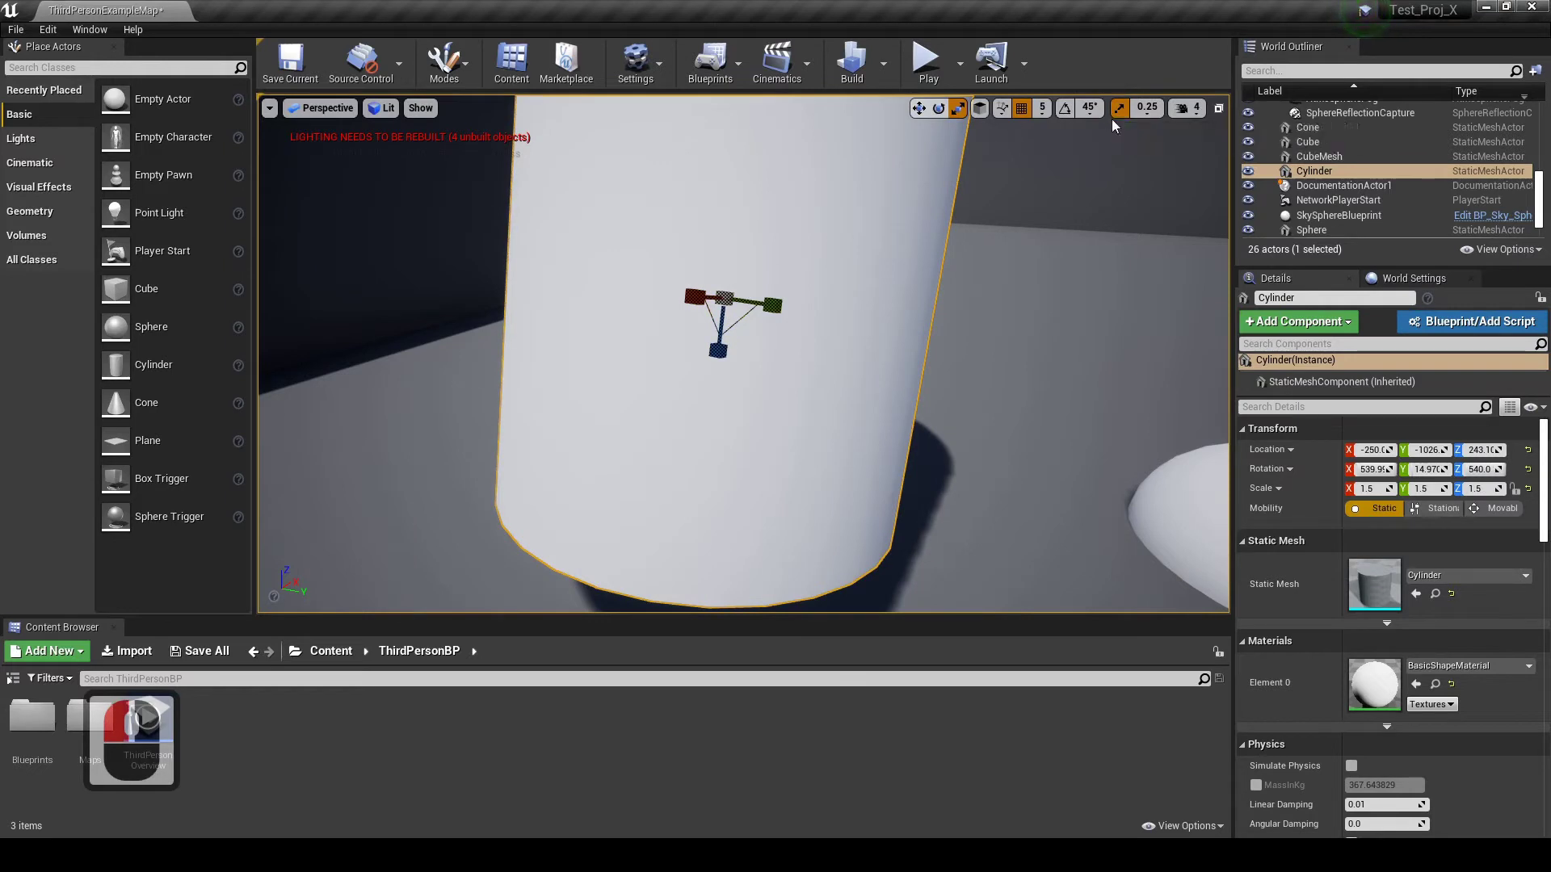
# Turn off scale snapping and scale the cylinder uniformly to about 0.88
pyautogui.click(1119, 108)
pyautogui.moveTo(720, 297); pyautogui.dragTo(1081, 288)
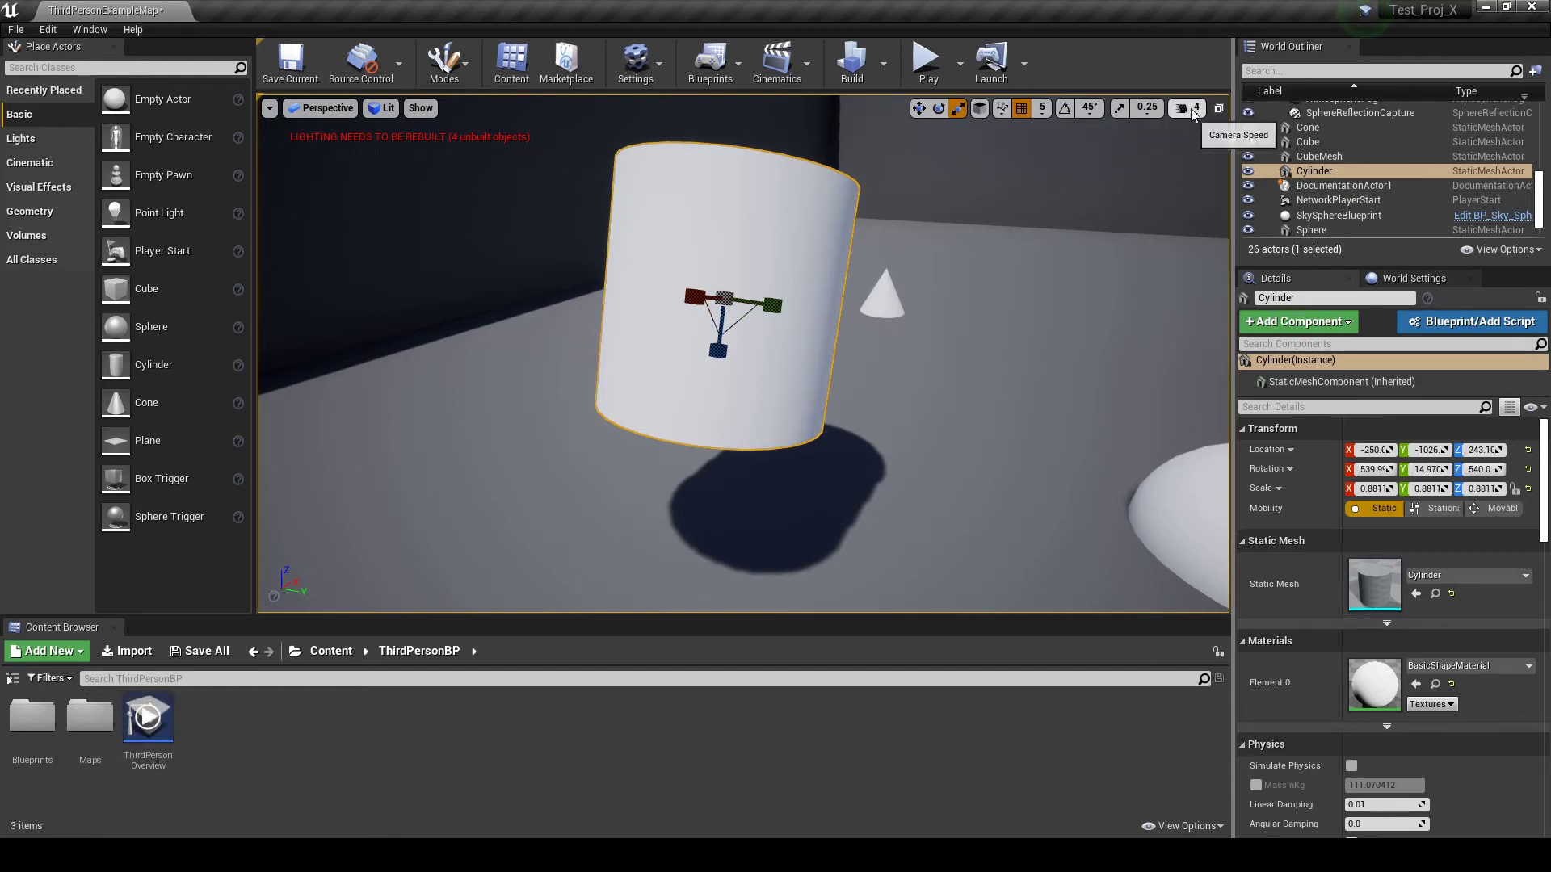
# Fly the camera around the cylinder and through the level to try out camera speed 4
pyautogui.moveTo(979, 283); pyautogui.dragTo(695, 355, button='right')
pyautogui.press('s')
pyautogui.press('s')
pyautogui.press('w')
pyautogui.press('a')
pyautogui.press('s')
pyautogui.press('d')
pyautogui.press('s')
pyautogui.press('a')
pyautogui.press('a')
pyautogui.press('a')
pyautogui.press('w')
pyautogui.moveTo(1001, 258); pyautogui.dragTo(612, 362, button='right')
pyautogui.press('w')
pyautogui.press('s')
pyautogui.press('a')
pyautogui.press('d')
pyautogui.press('s')
pyautogui.press('a')
pyautogui.press('w')
pyautogui.press('s')
pyautogui.press('d')
pyautogui.press('w')
pyautogui.press('a')
pyautogui.press('s')
pyautogui.press('d')
pyautogui.moveTo(984, 306); pyautogui.dragTo(799, 120, button='right')
pyautogui.press('a')
pyautogui.press('s')
pyautogui.press('w')
pyautogui.press('w')
pyautogui.press('w')
pyautogui.press('s')
pyautogui.press('a')
pyautogui.press('w')
pyautogui.press('w')
pyautogui.press('d')
pyautogui.press('s')
pyautogui.press('s')
pyautogui.press('d')
pyautogui.press('w')
pyautogui.press('w')
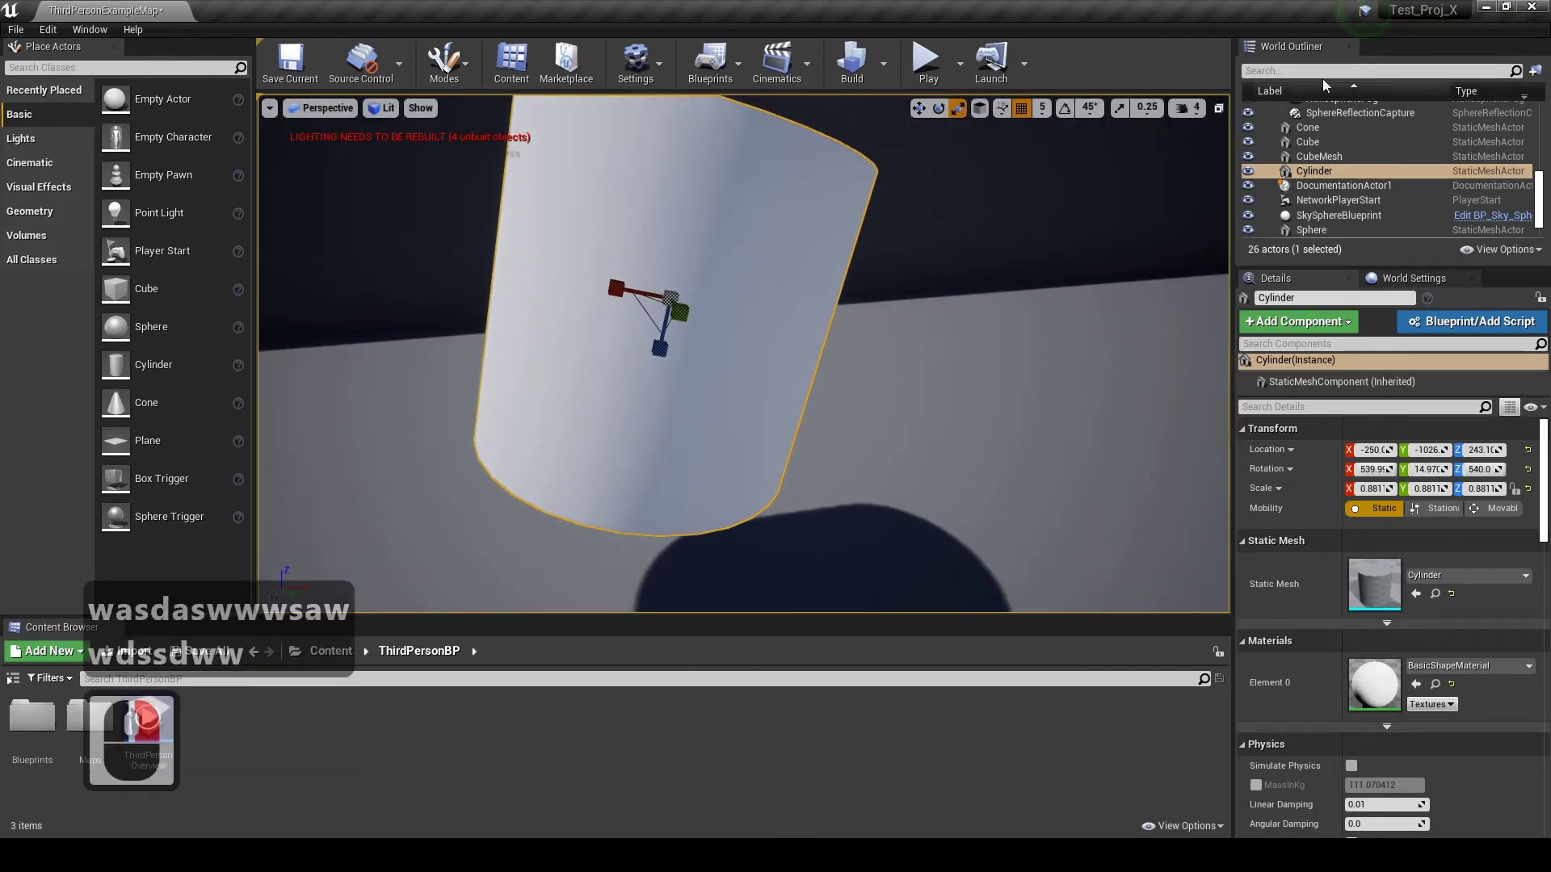
# Lower the viewport camera speed to 2 and fly around the cylinder and sphere to try the slower movement
pyautogui.click(1193, 108)
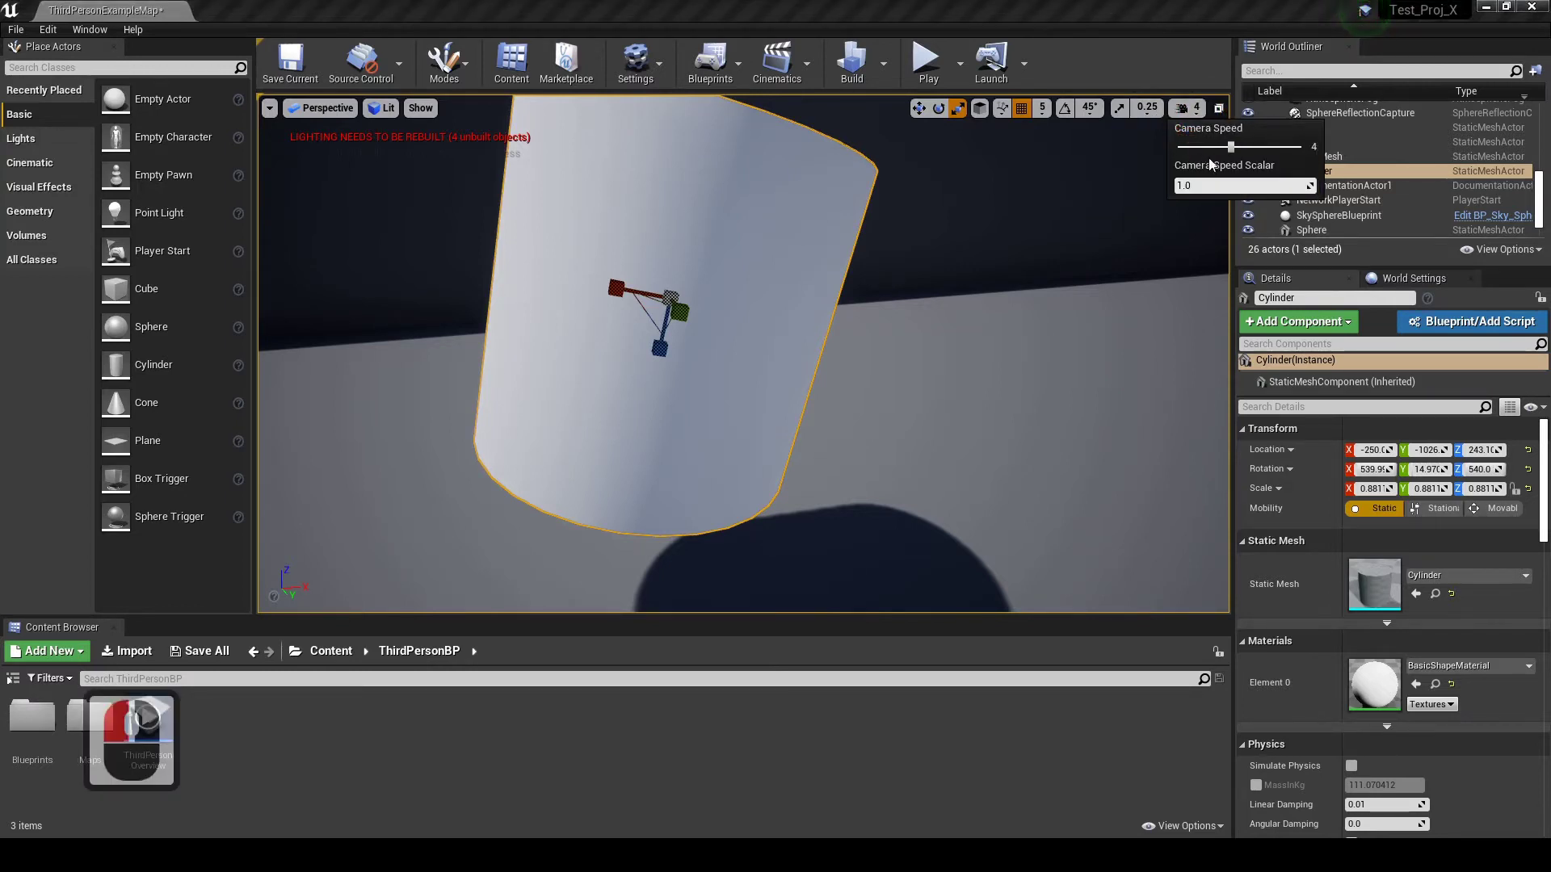
pyautogui.moveTo(1231, 147); pyautogui.dragTo(1209, 147)
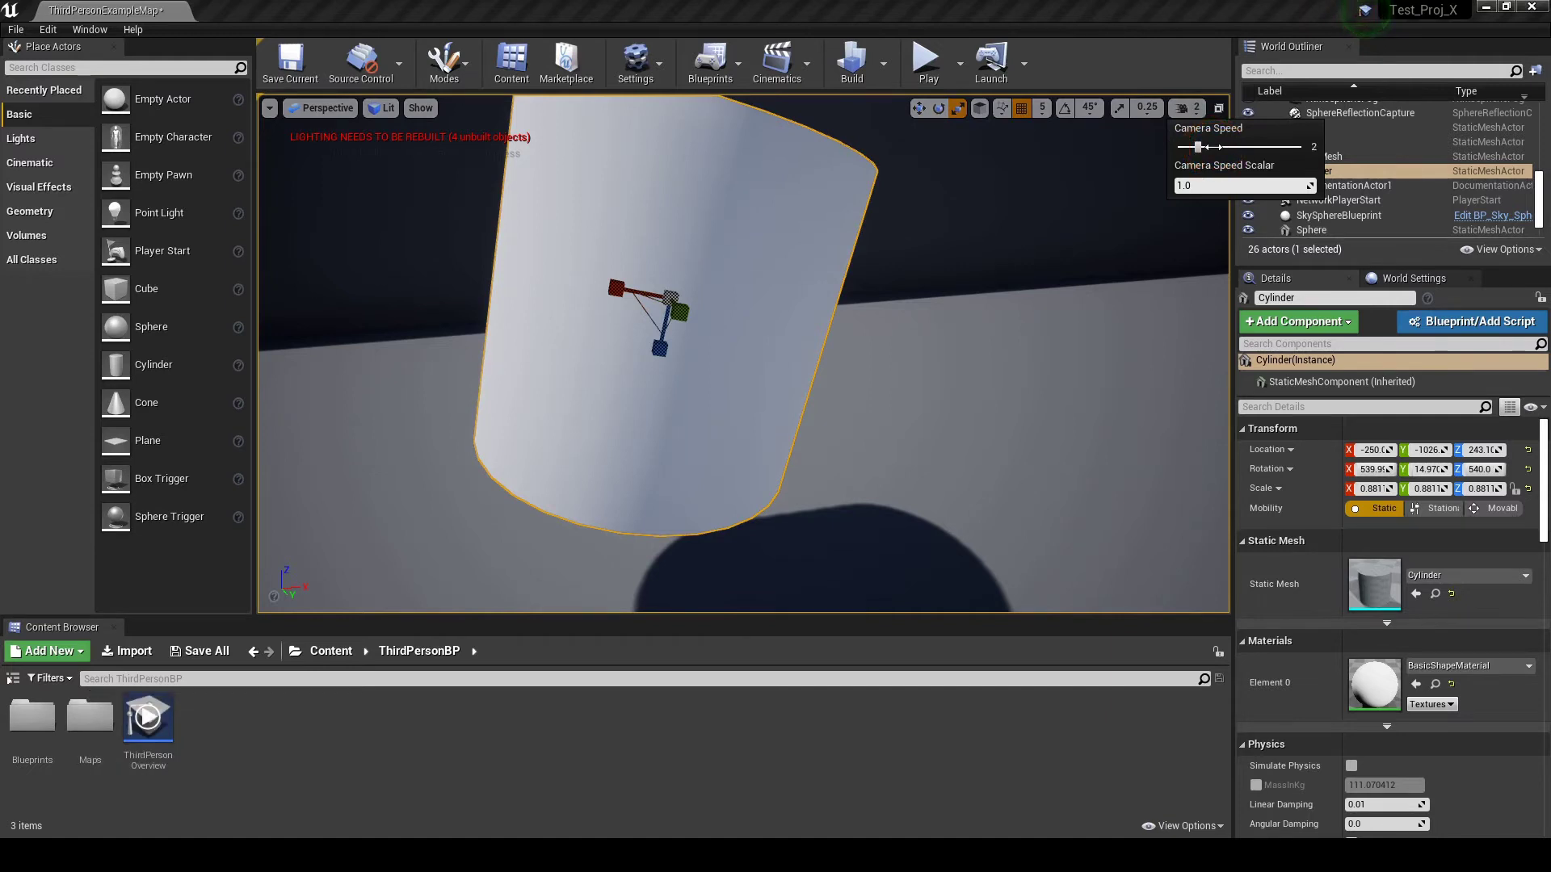
pyautogui.press('s')
pyautogui.moveTo(874, 273); pyautogui.dragTo(1191, 301)
pyautogui.press('s')
pyautogui.press('a')
pyautogui.press('a')
pyautogui.press('a')
pyautogui.press('w')
pyautogui.press('a')
pyautogui.press('a')
pyautogui.press('d')
pyautogui.moveTo(878, 309); pyautogui.dragTo(878, 309, button='right')
pyautogui.press('d')
pyautogui.press('d')
pyautogui.press('d')
pyautogui.press('d')
pyautogui.press('d')
pyautogui.press('d')
pyautogui.press('d')
pyautogui.press('d')
pyautogui.press('d')
pyautogui.press('d')
pyautogui.press('d')
pyautogui.press('s')
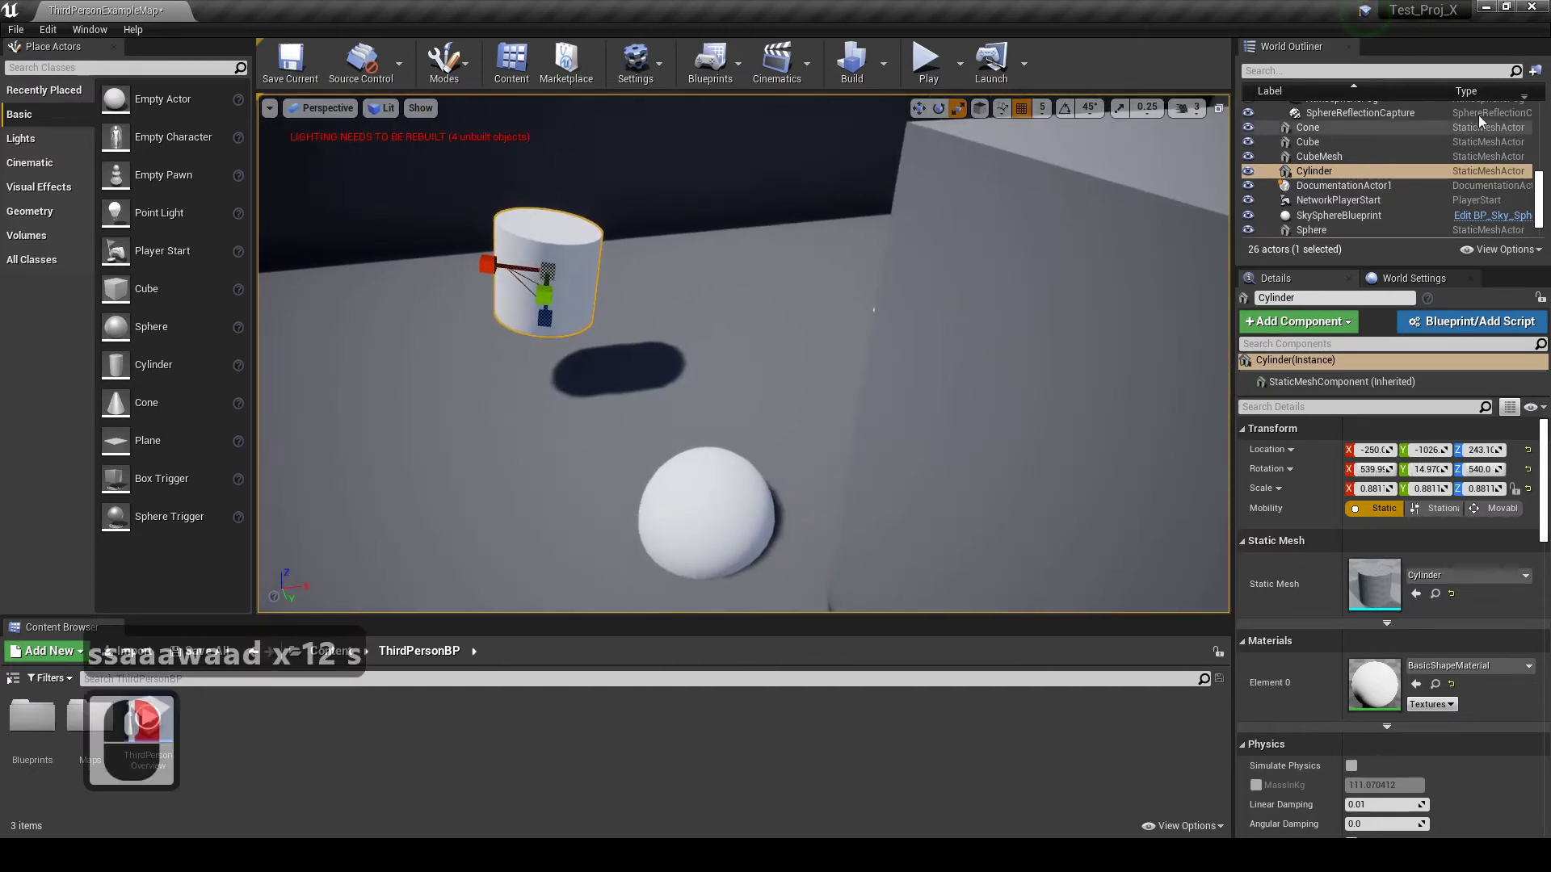
# Set the camera speed to 2 again and fly in close around the cylinder to judge the movement
pyautogui.click(1189, 109)
pyautogui.moveTo(1214, 148); pyautogui.dragTo(1195, 146)
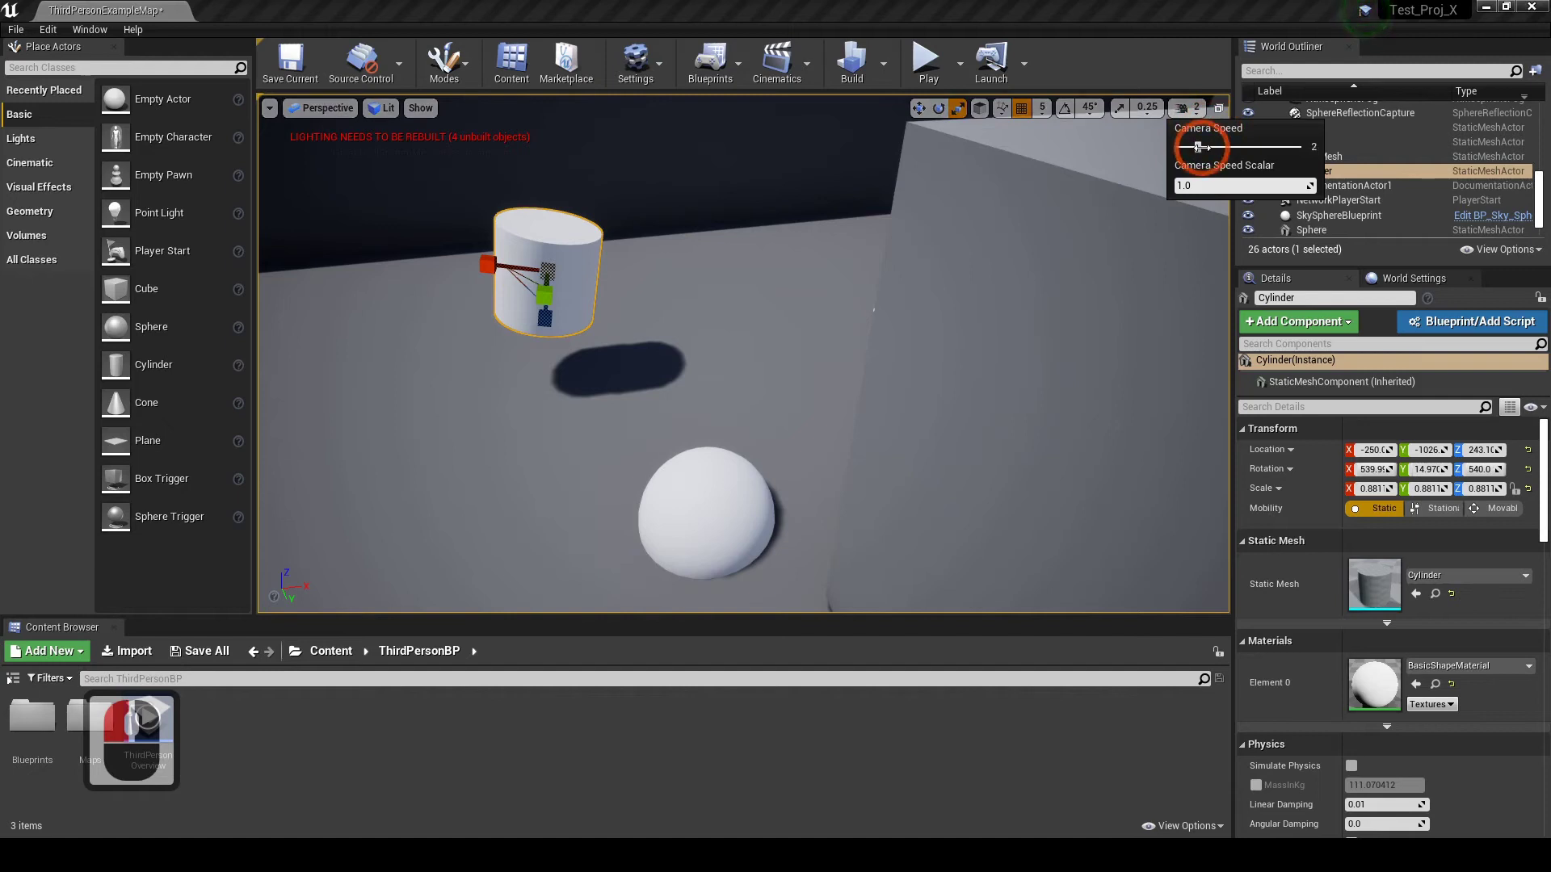
pyautogui.press('a')
pyautogui.press('a')
pyautogui.moveTo(855, 256); pyautogui.dragTo(855, 256, button='right')
pyautogui.press('w')
pyautogui.press('w')
pyautogui.press('s')
pyautogui.press('s')
pyautogui.press('s')
pyautogui.press('d')
pyautogui.press('d')
pyautogui.press('w')
pyautogui.press('s')
pyautogui.press('w')
pyautogui.press('s')
pyautogui.press('a')
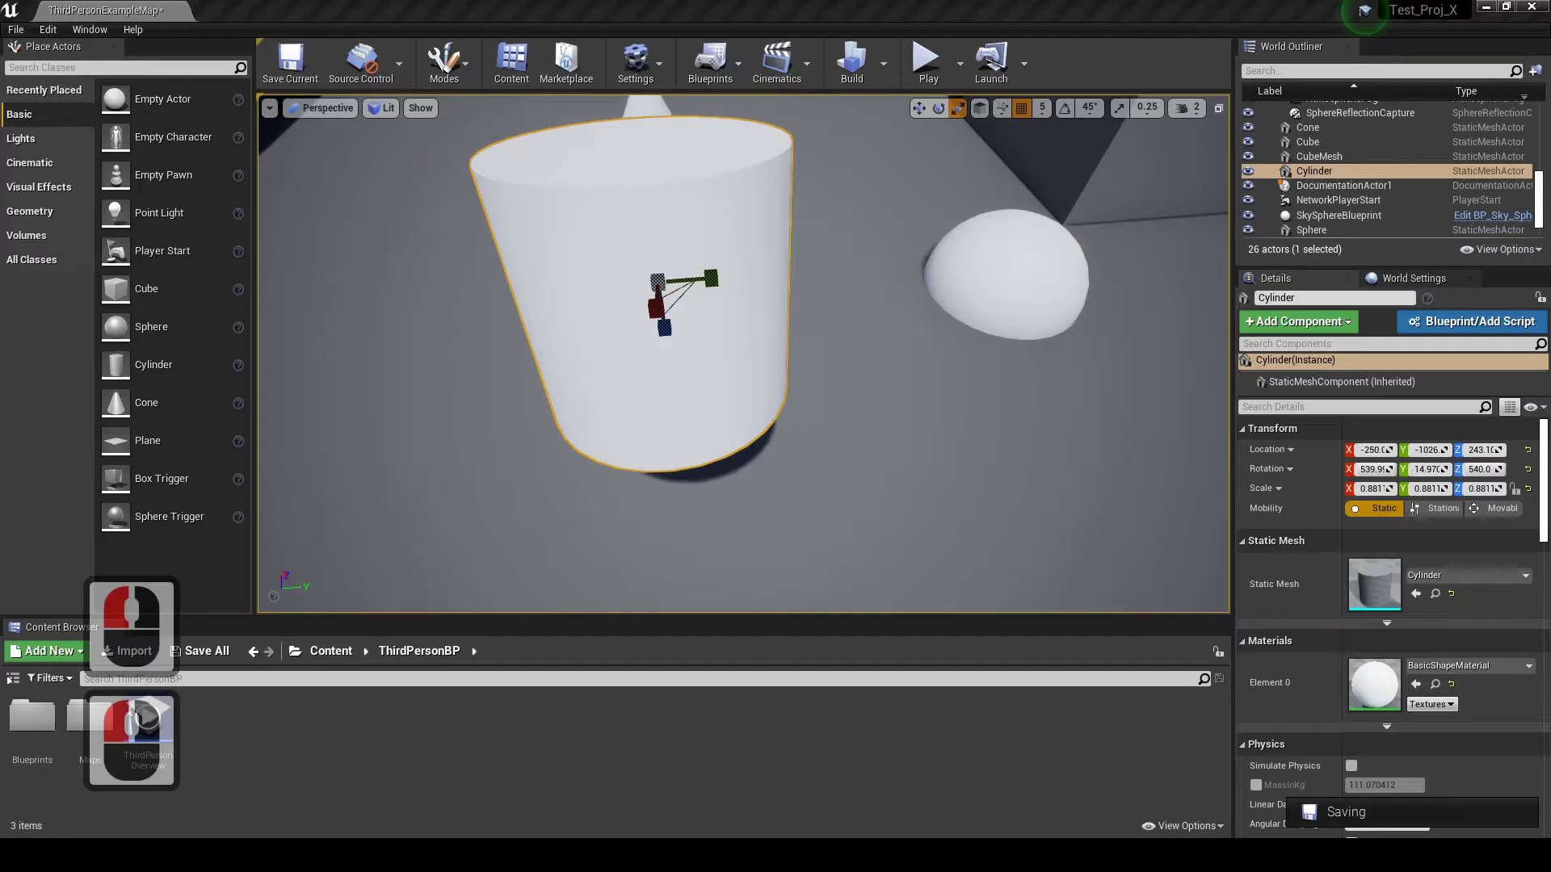
# Fly, pan and look around the cylinder, sphere and cone from several directions to practise viewport navigation
pyautogui.moveTo(972, 423); pyautogui.dragTo(914, 405, button='right')
pyautogui.press('d')
pyautogui.press('d')
pyautogui.press('d')
pyautogui.press('d')
pyautogui.press('d')
pyautogui.press('d')
pyautogui.press('d')
pyautogui.press('s')
pyautogui.moveTo(914, 405); pyautogui.dragTo(949, 307, button='middle')
pyautogui.press('s')
pyautogui.press('a')
pyautogui.press('a')
pyautogui.press('a')
pyautogui.press('a')
pyautogui.press('a')
pyautogui.press('a')
pyautogui.press('a')
pyautogui.press('a')
pyautogui.press('a')
pyautogui.press('a')
pyautogui.press('a')
pyautogui.press('a')
pyautogui.press('a')
pyautogui.press('a')
pyautogui.moveTo(949, 307); pyautogui.dragTo(962, 315, button='right')
pyautogui.press('d')
pyautogui.press('d')
pyautogui.press('s')
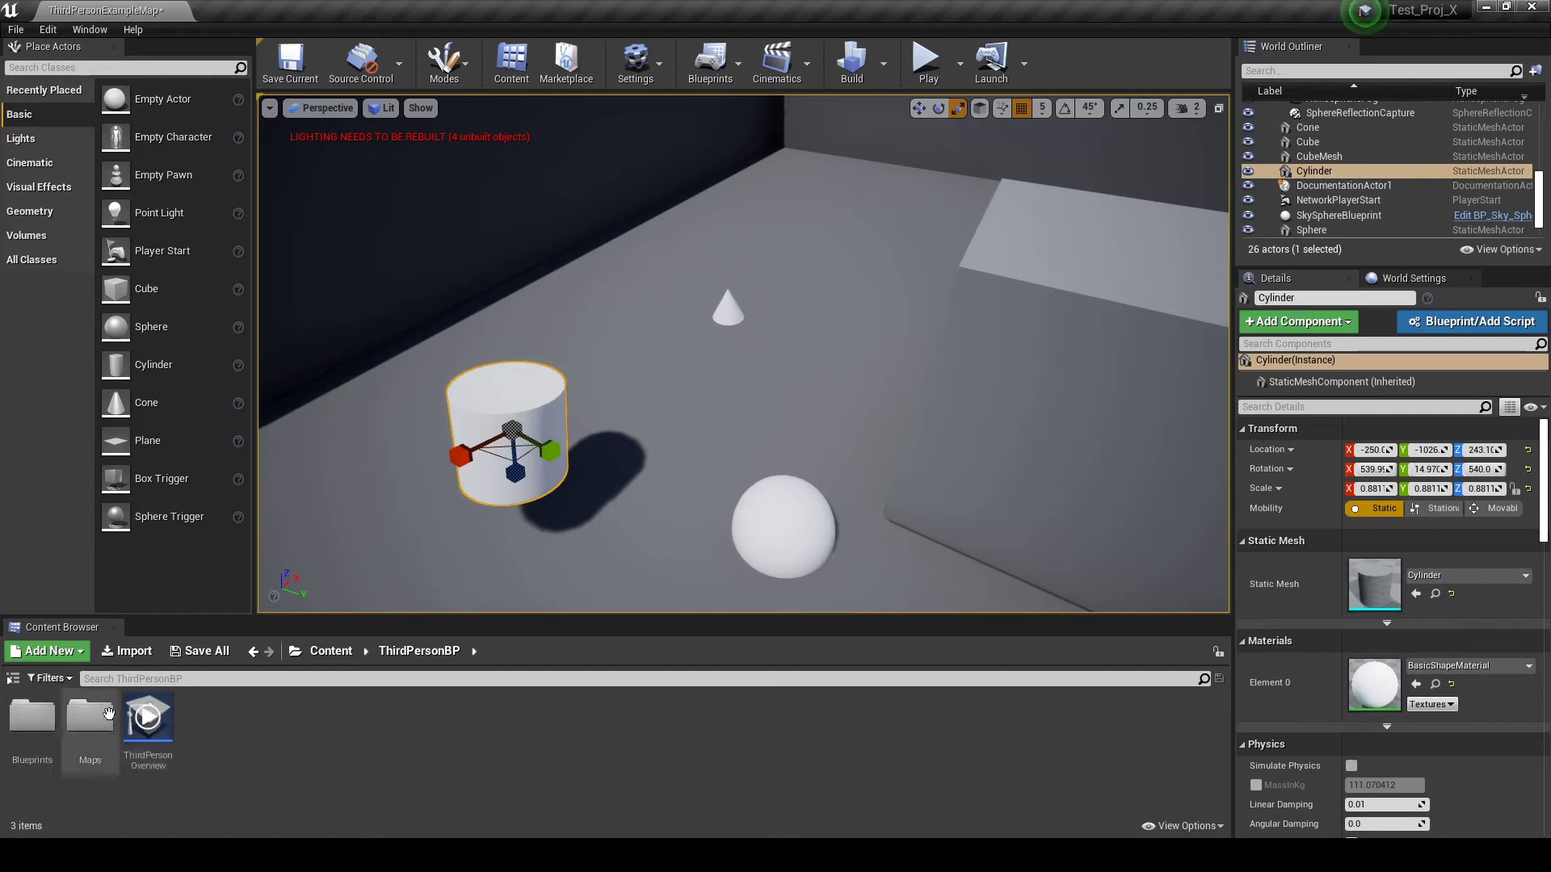
# Show the Content Browser's folder tree, browse the Geometry, Mannequin, ThirdPerson and ThirdPersonBP folders, and return to the Content root
pyautogui.click(12, 678)
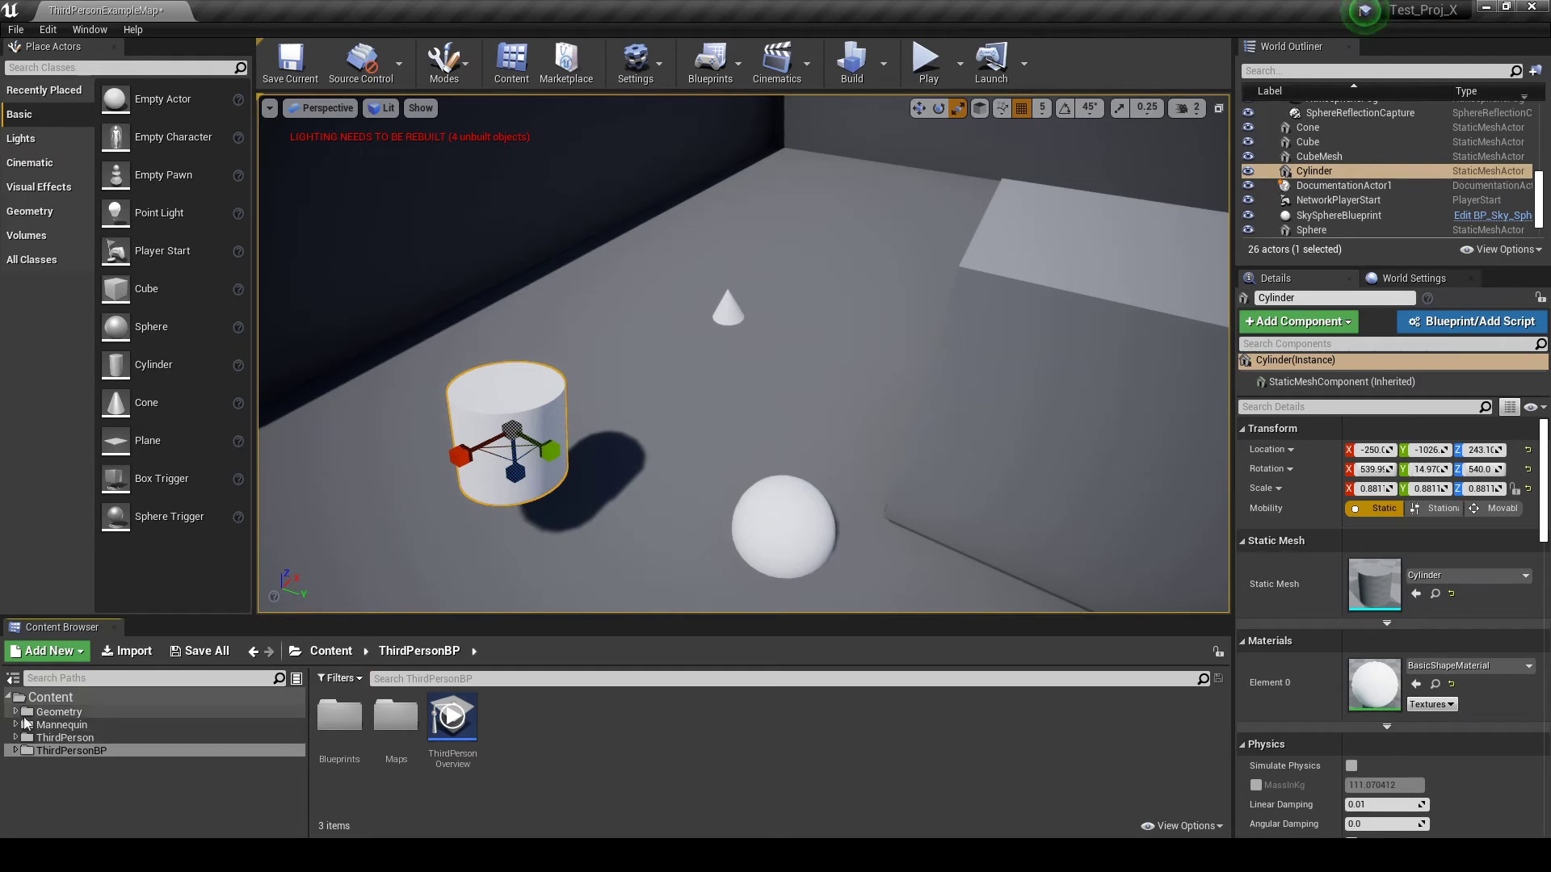
pyautogui.click(56, 712)
pyautogui.click(61, 724)
pyautogui.click(55, 738)
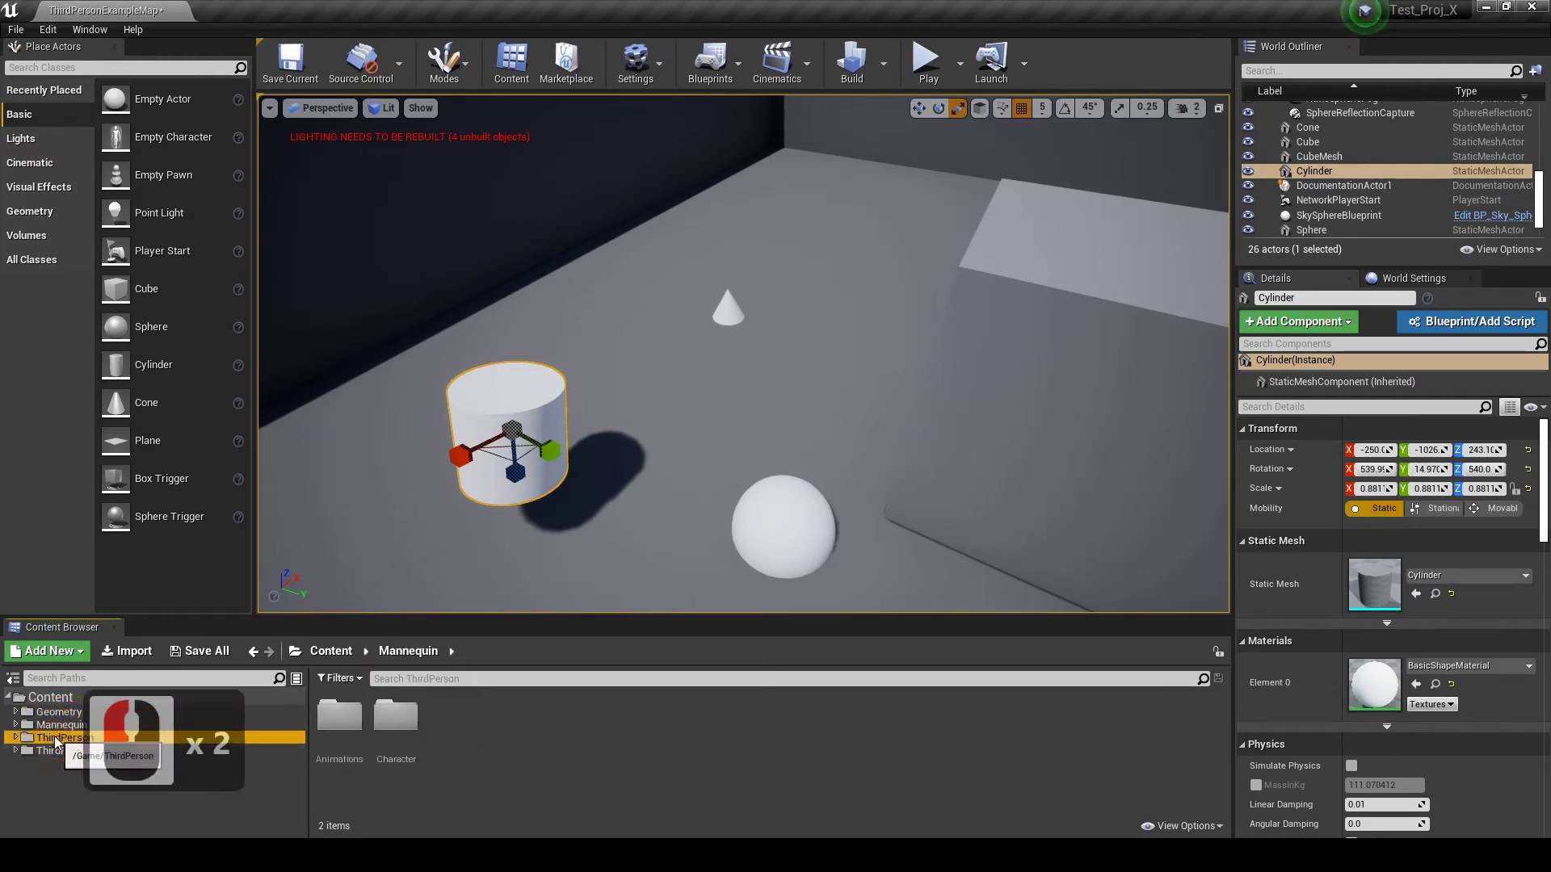
pyautogui.click(55, 750)
pyautogui.click(59, 699)
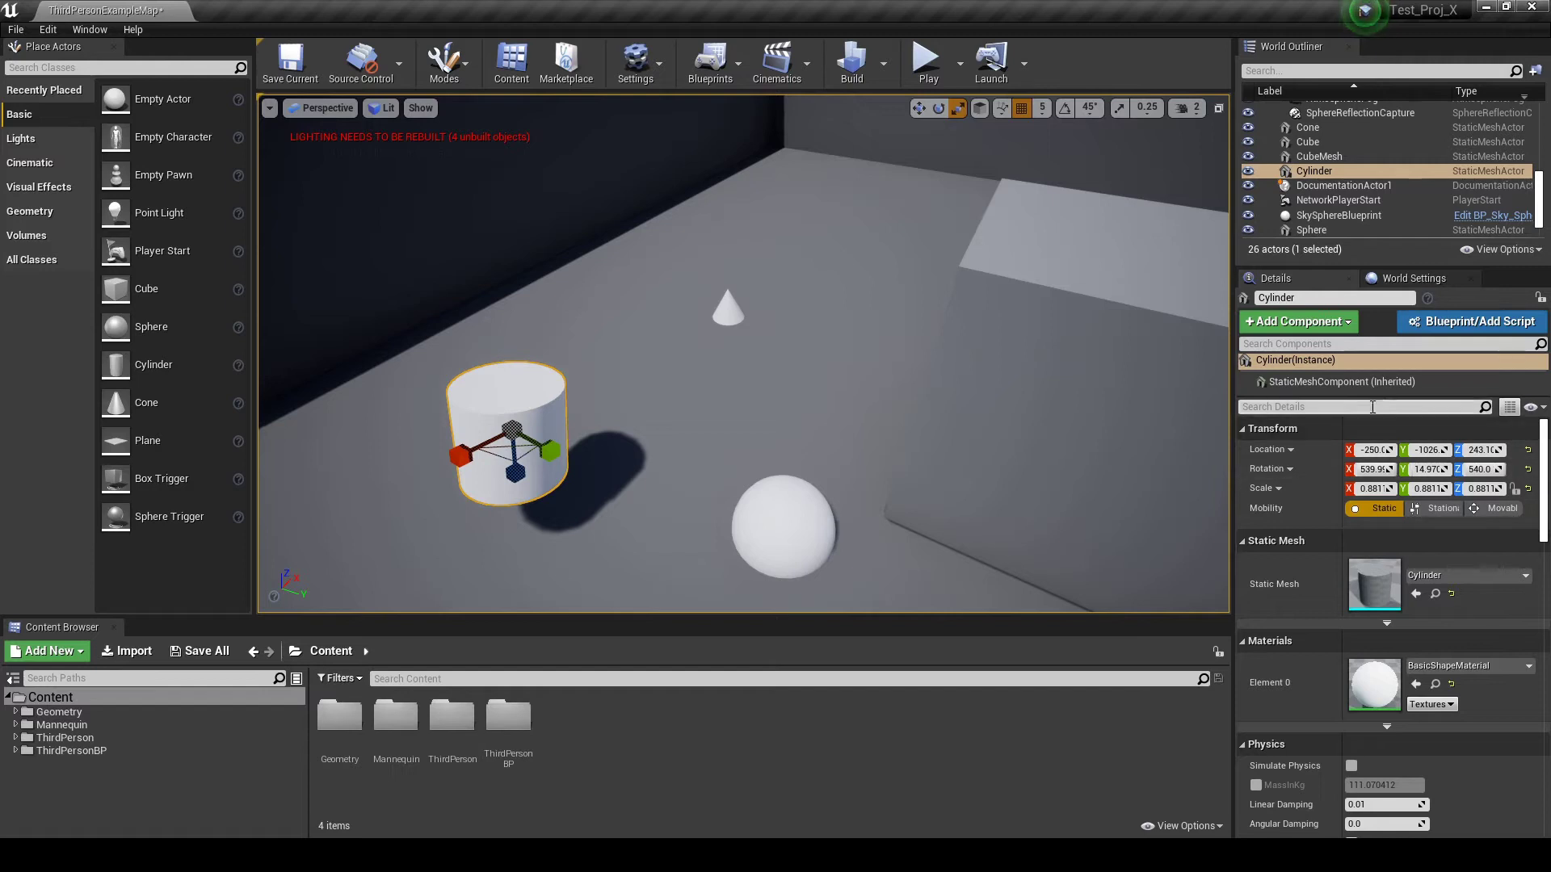
# Review the selected cylinder's details, from Transform and Materials down to the Physics and Collision properties
pyautogui.moveTo(882, 351); pyautogui.dragTo(868, 357, button='right')
pyautogui.moveTo(867, 356); pyautogui.dragTo(866, 279, button='middle')
pyautogui.moveTo(840, 279); pyautogui.dragTo(872, 191, button='right')
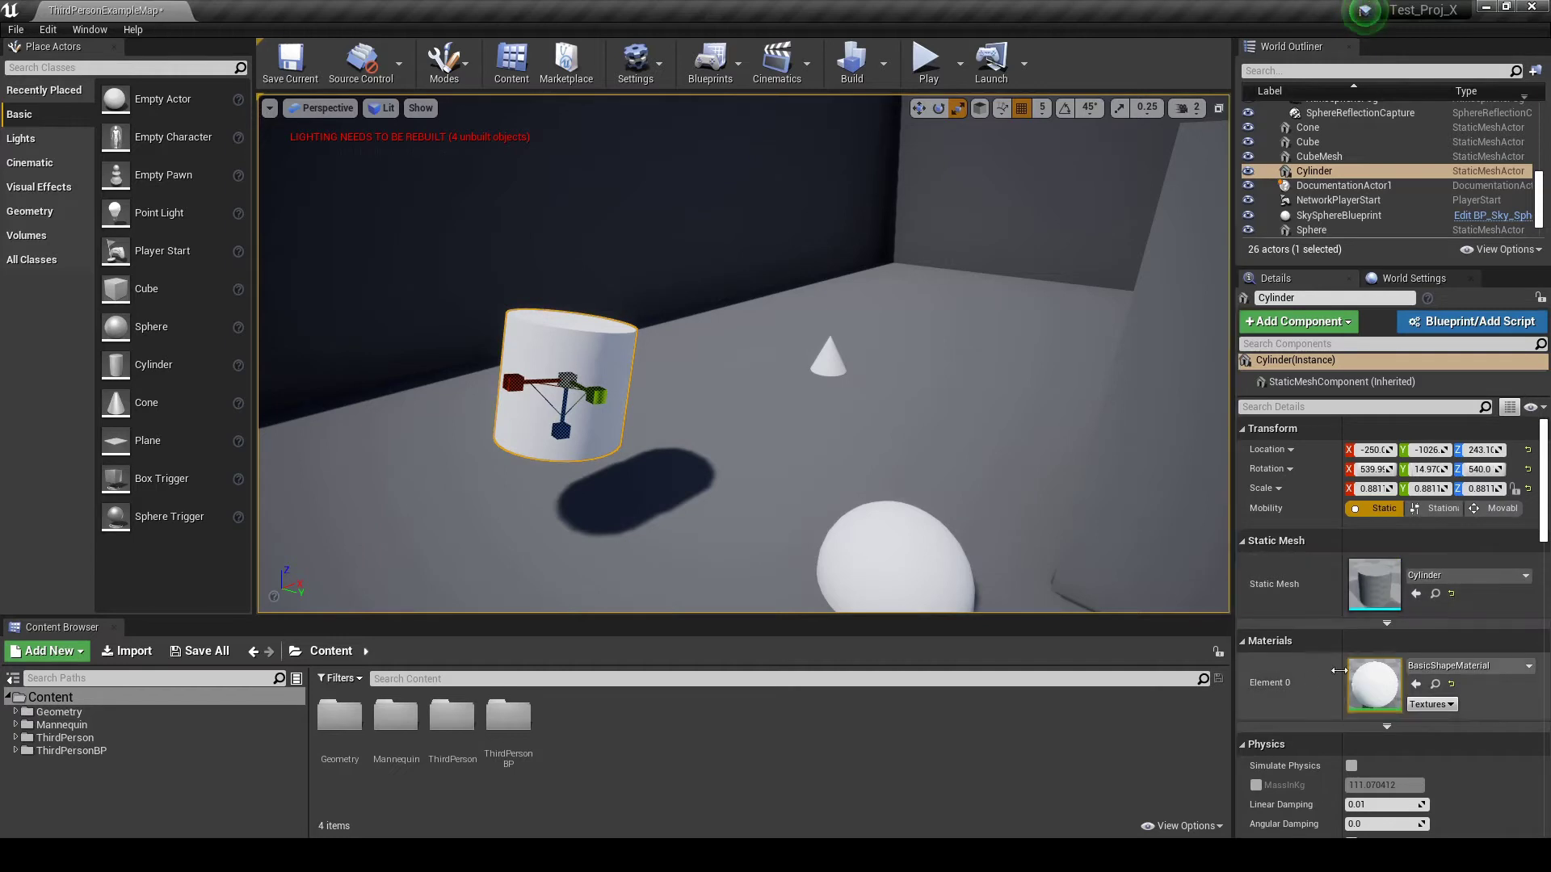
pyautogui.scroll(-3, 1383, 672)
pyautogui.scroll(-6, 1302, 625)
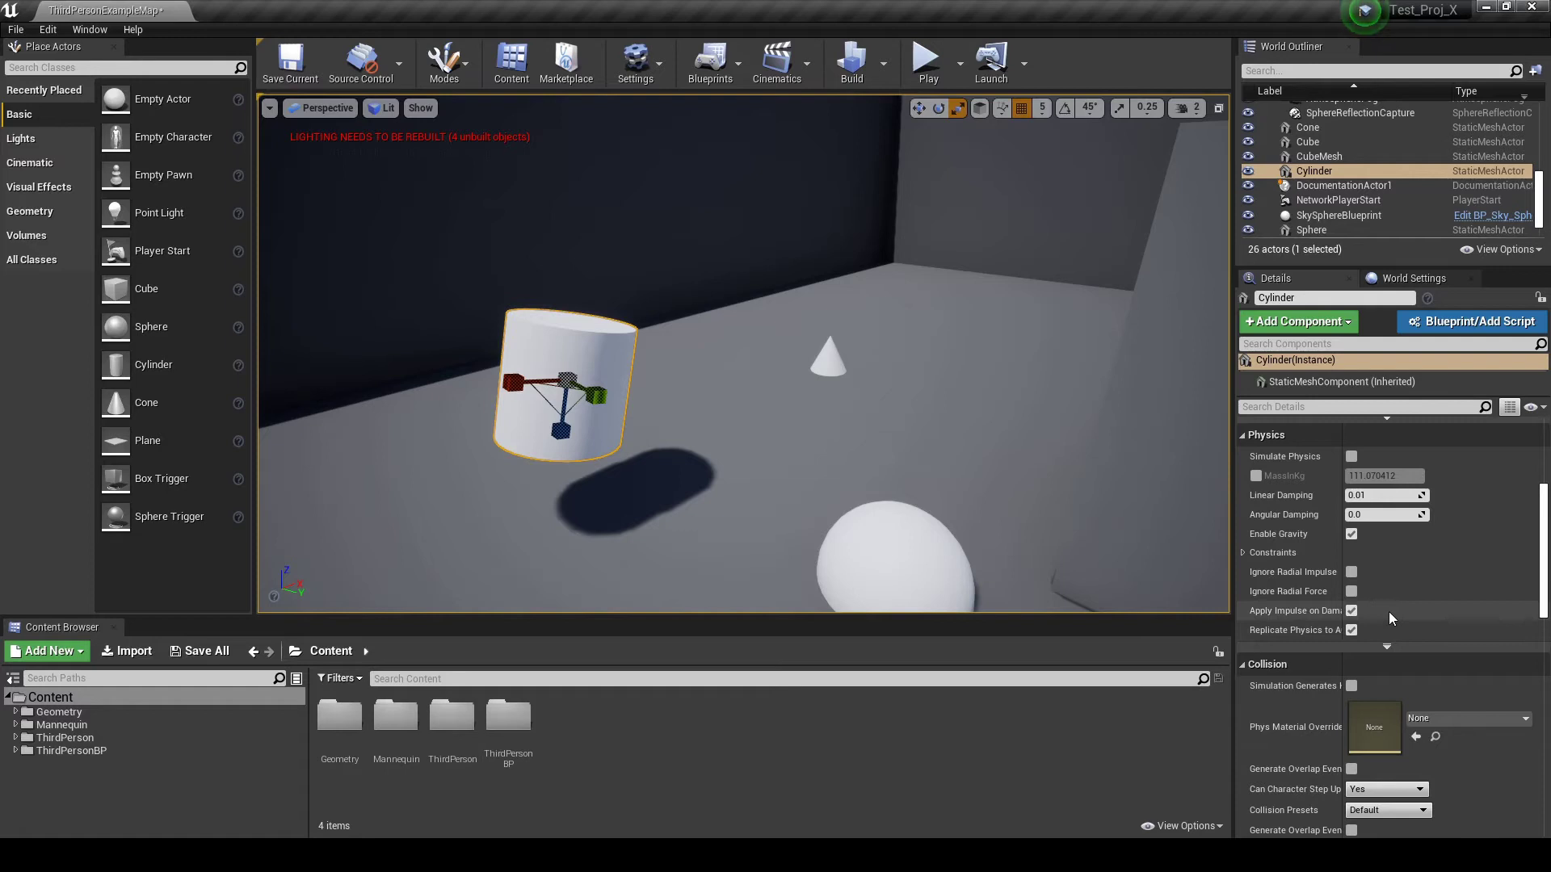
pyautogui.scroll(-2, 1378, 623)
pyautogui.scroll(3, 1405, 611)
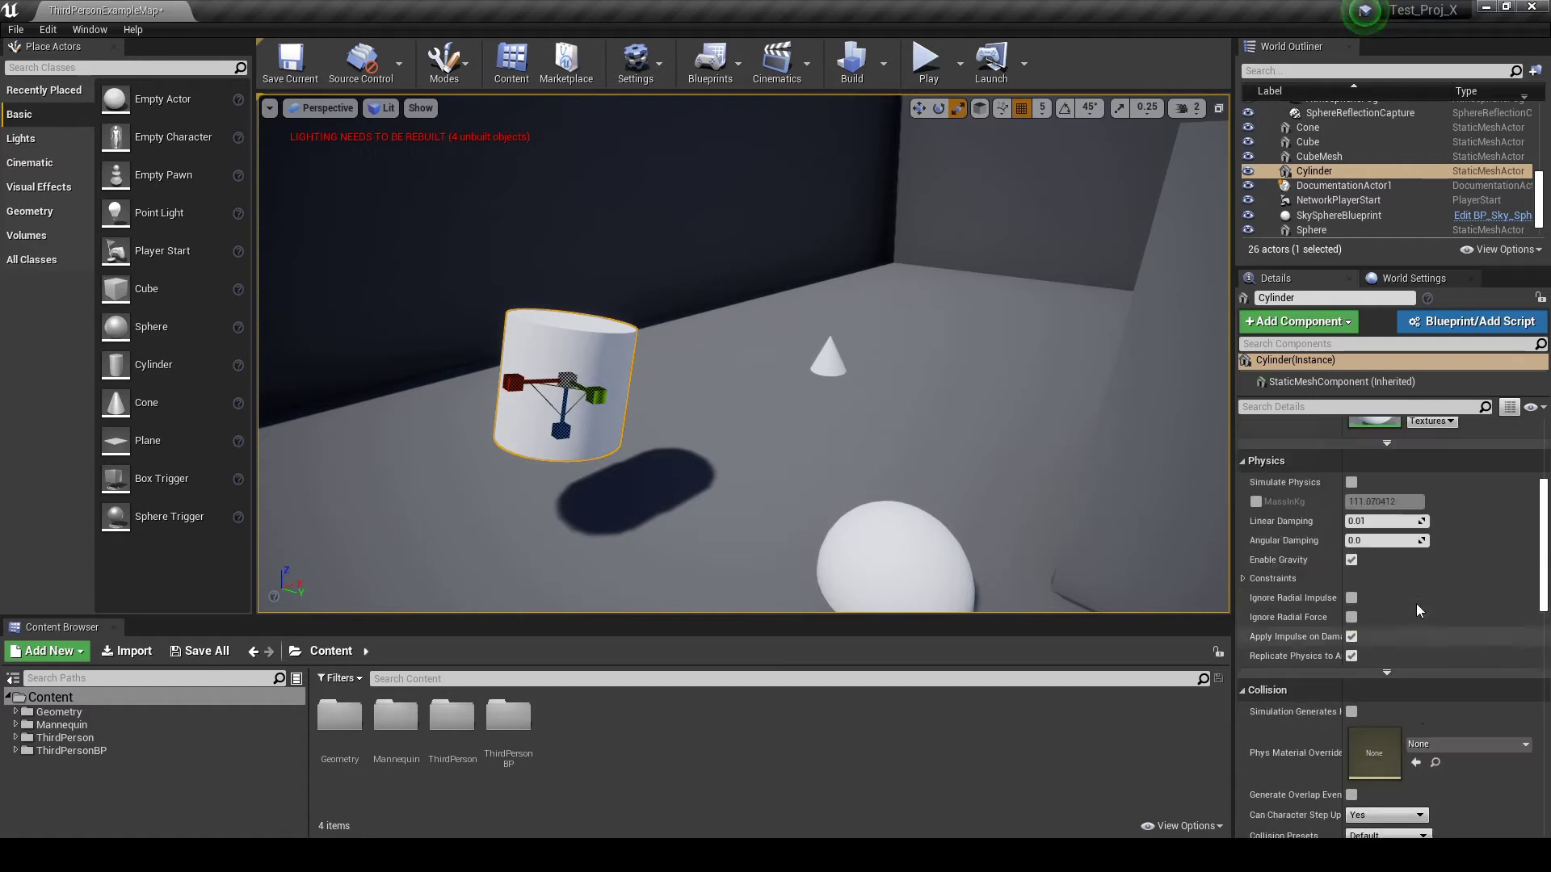
pyautogui.scroll(8, 1416, 604)
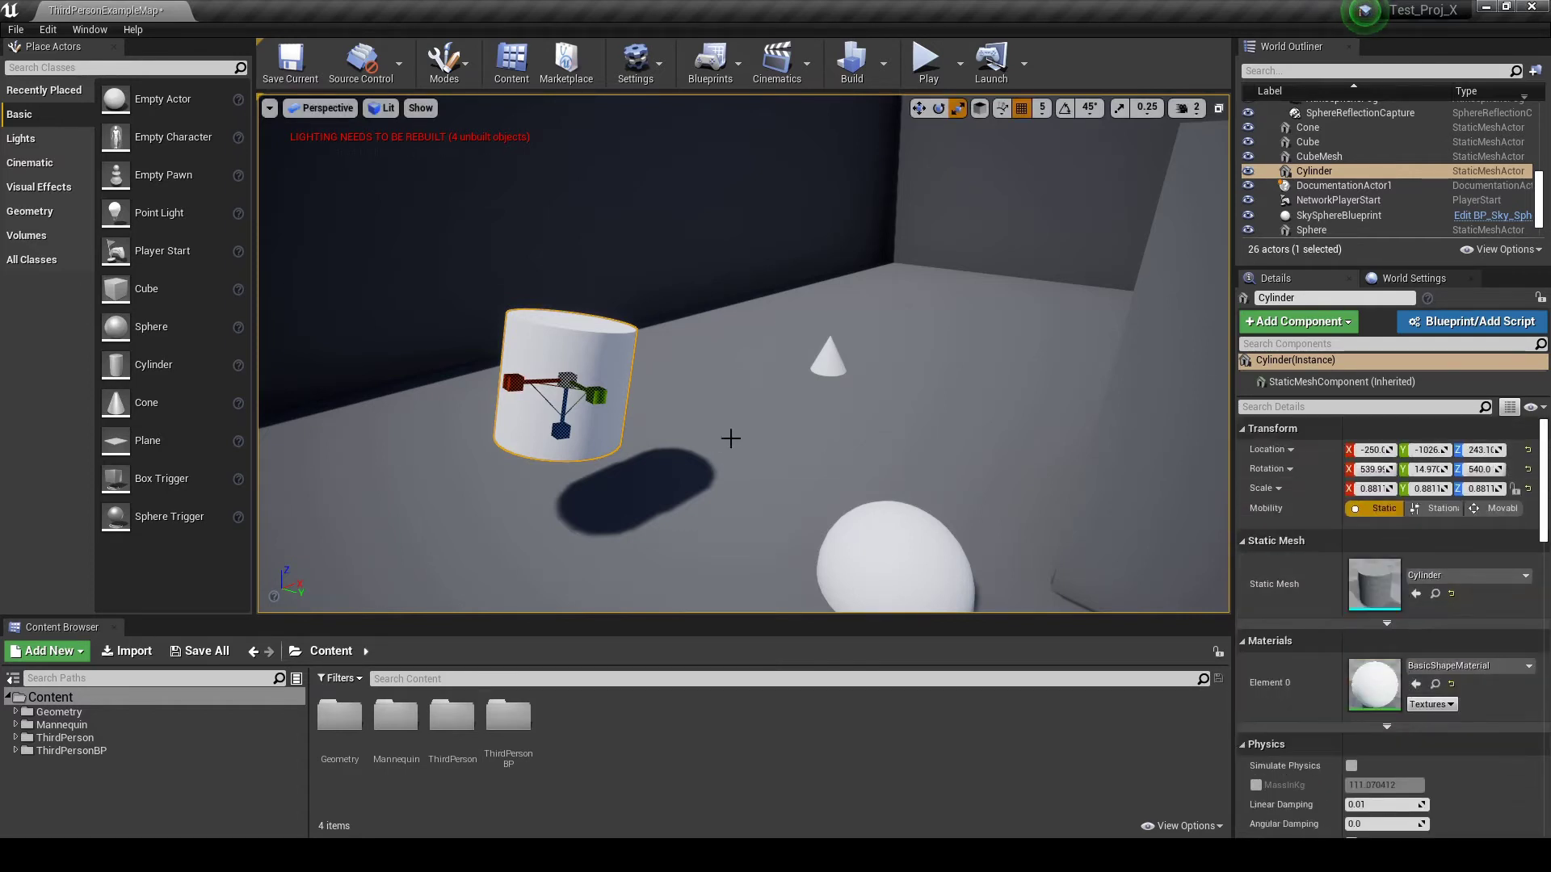
# Select the sphere, enlarge the World Outliner and look through its list of level actors
pyautogui.moveTo(771, 408); pyautogui.dragTo(856, 435, button='right')
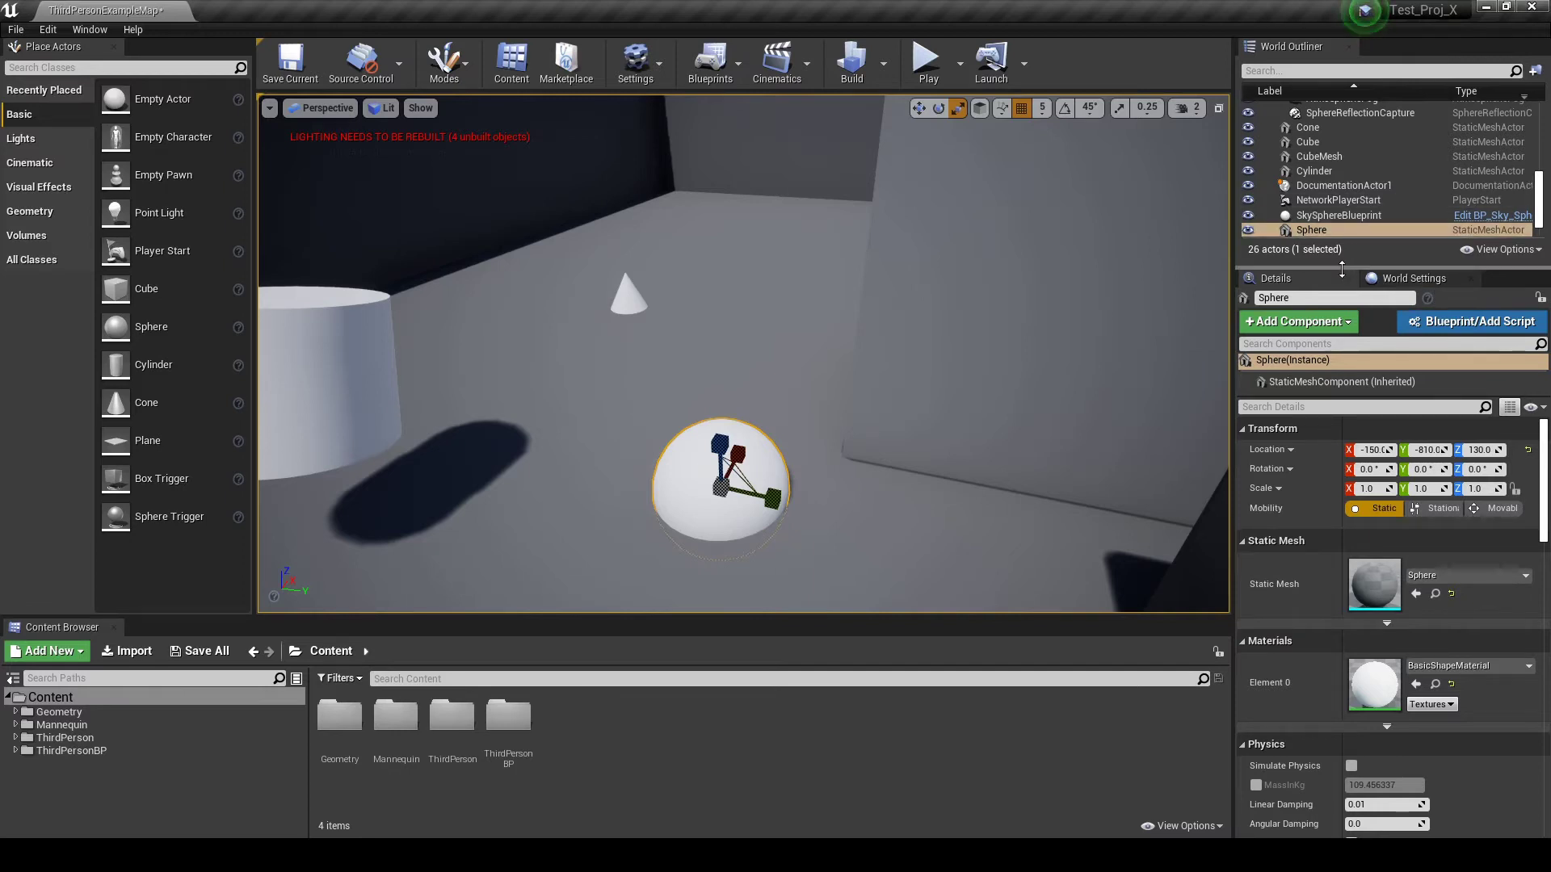
pyautogui.moveTo(1343, 269); pyautogui.dragTo(1342, 404)
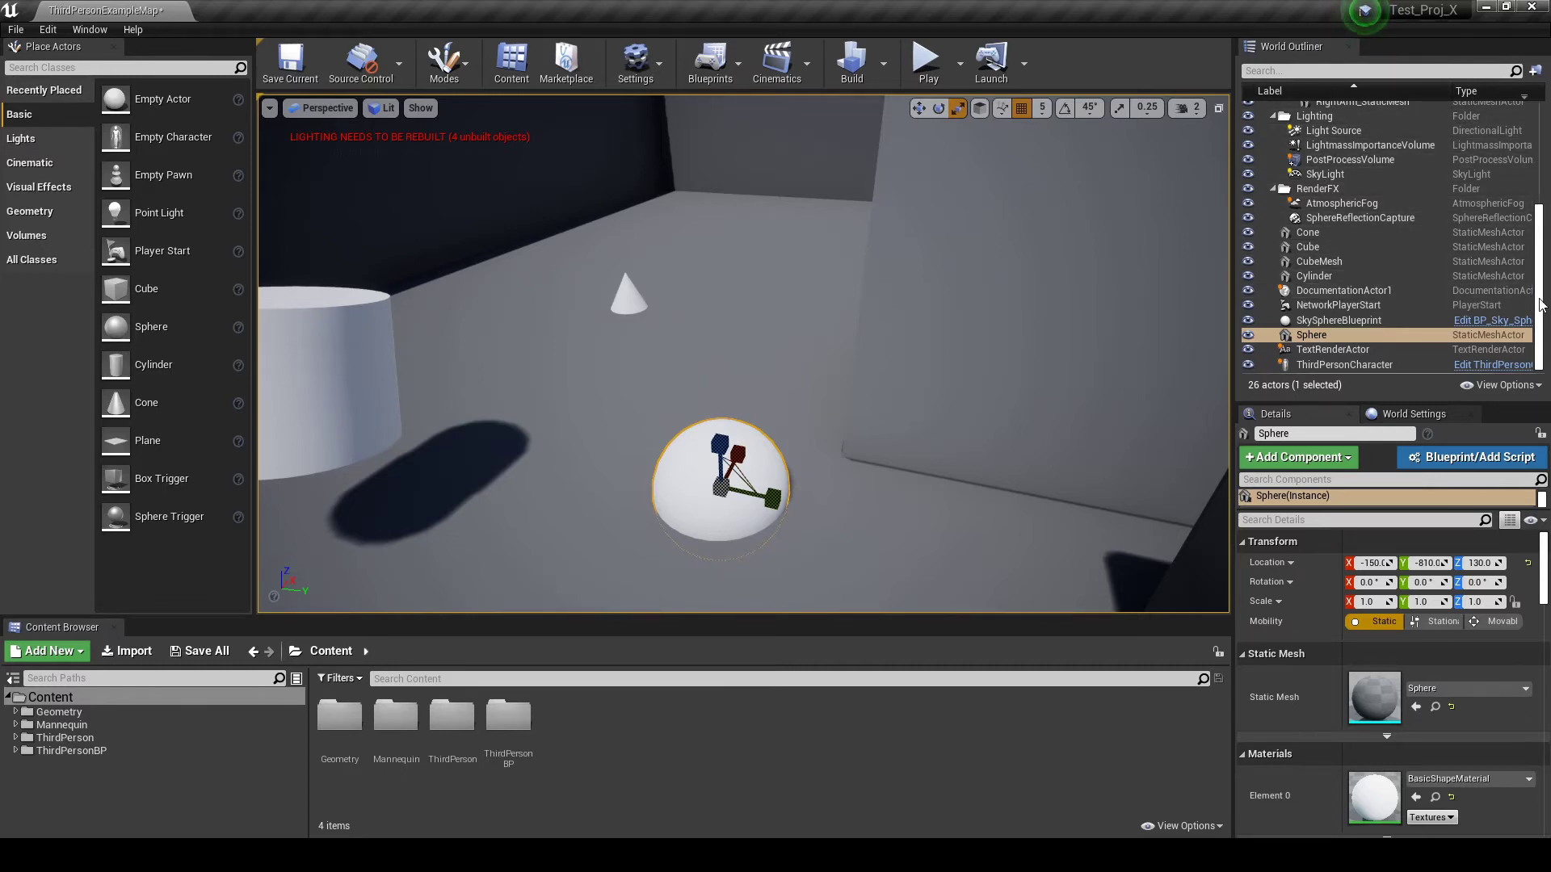
pyautogui.moveTo(1541, 305); pyautogui.dragTo(1535, 183)
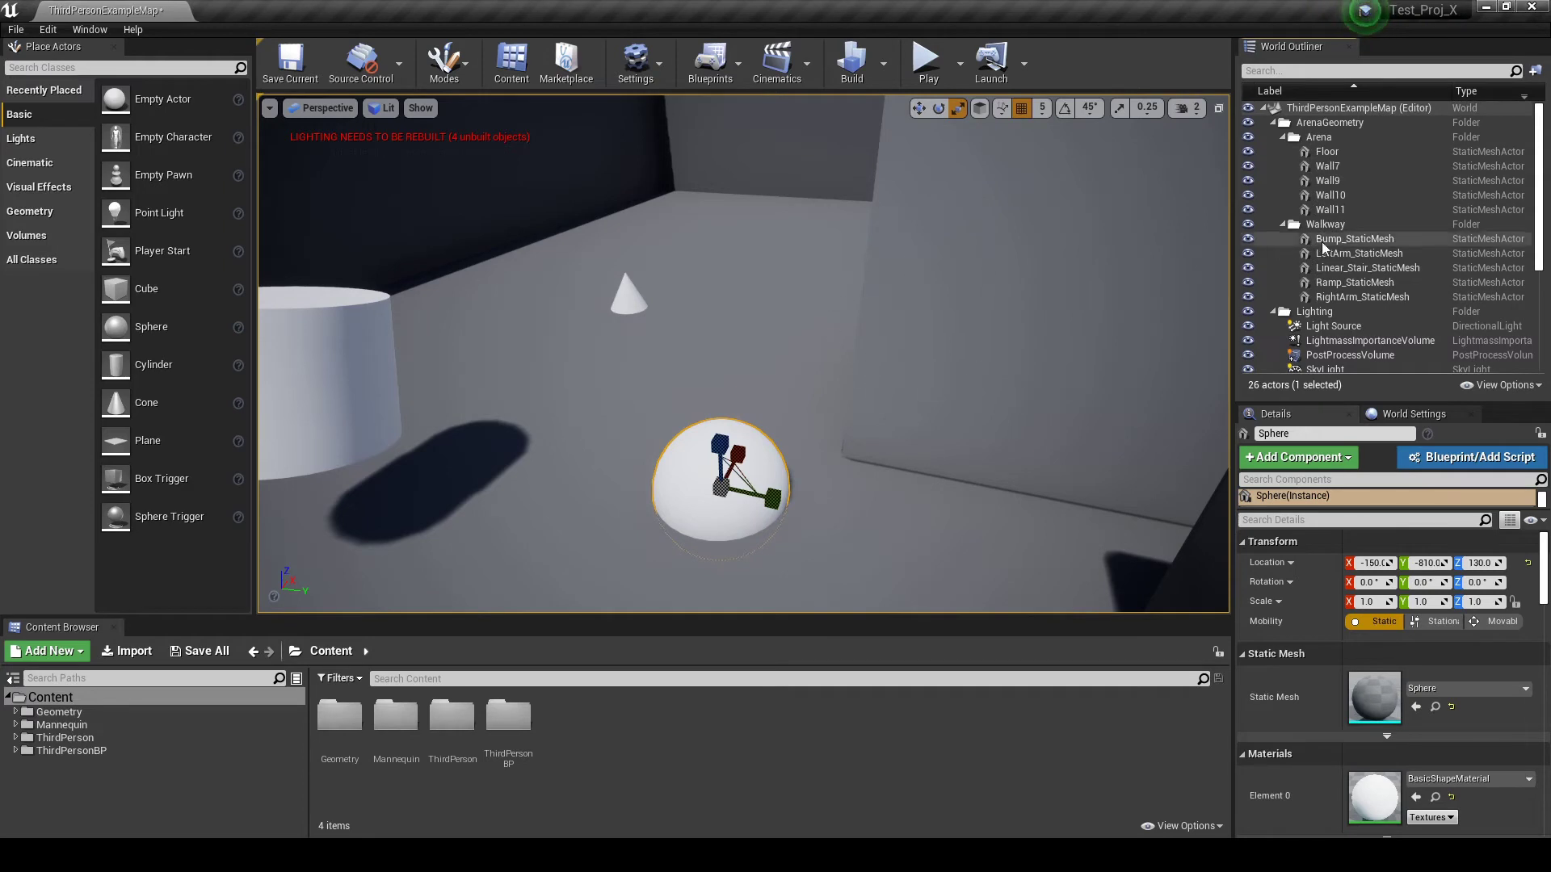
pyautogui.moveTo(794, 395); pyautogui.dragTo(759, 355, button='right')
pyautogui.moveTo(795, 394); pyautogui.dragTo(798, 432, button='middle')
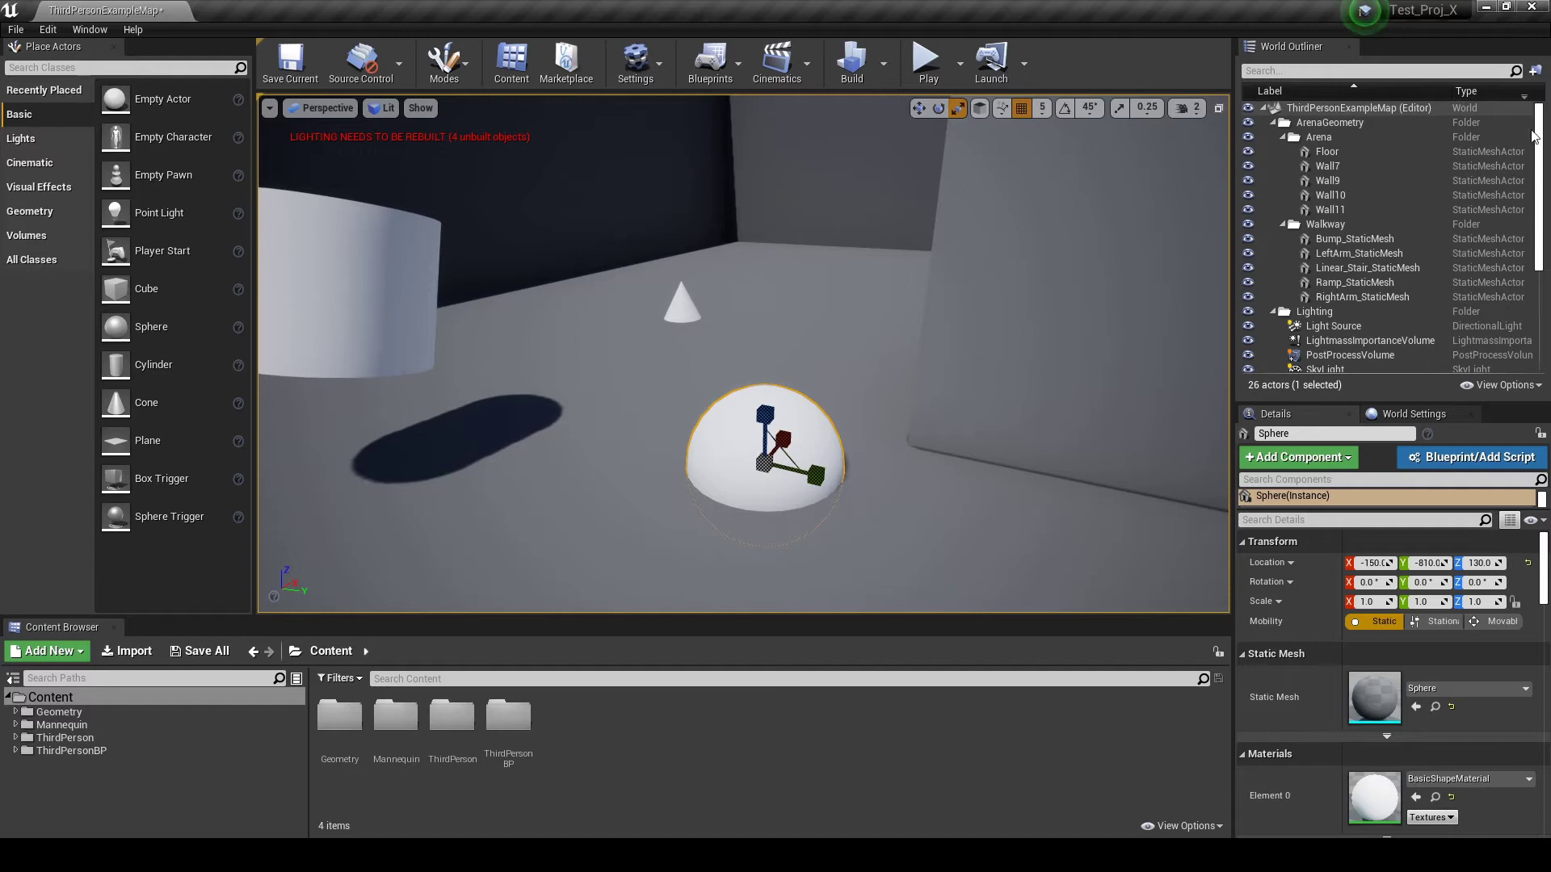
pyautogui.scroll(-5, 1546, 305)
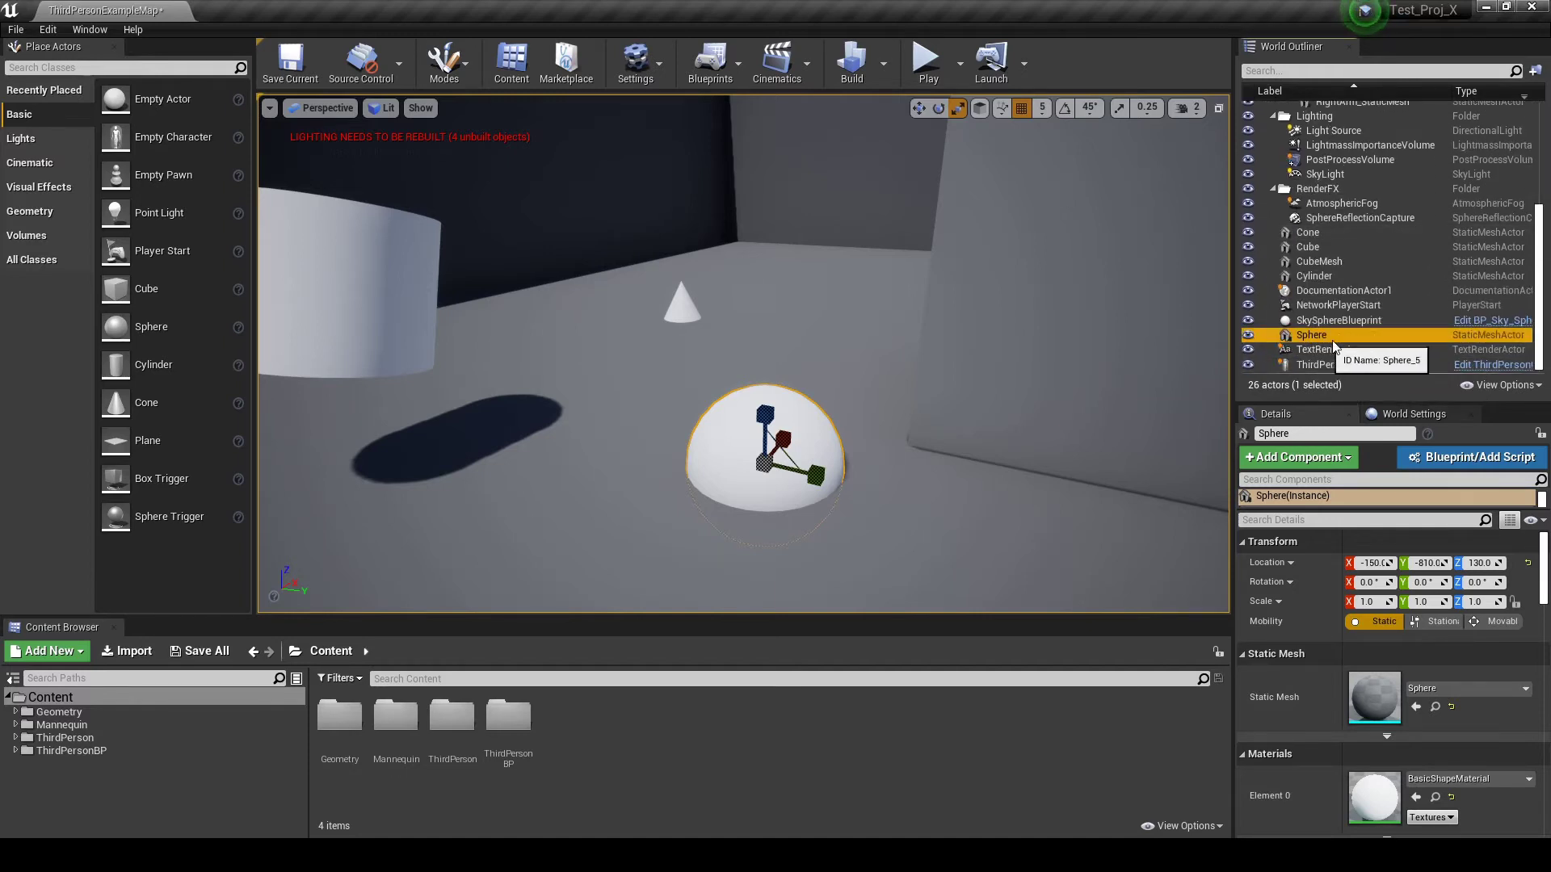
# Switch to the Move tool and duplicate the sphere twice along the Y axis, to about Y -715 and Y -620
pyautogui.moveTo(789, 446); pyautogui.dragTo(795, 453, button='right')
pyautogui.press('w')
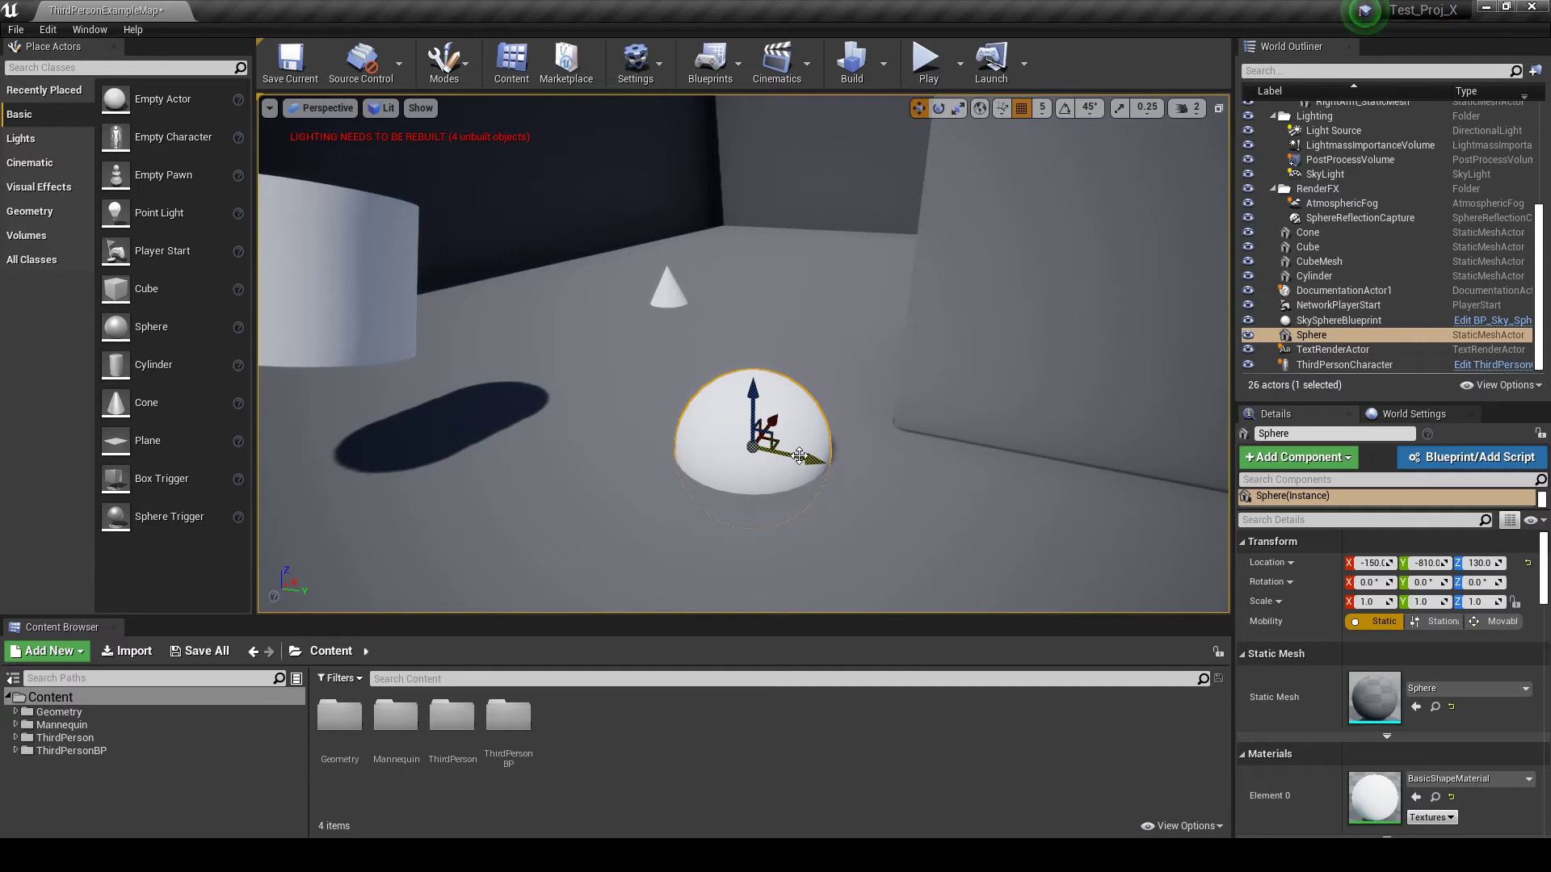
pyautogui.keyDown('alt'); pyautogui.moveTo(799, 458); pyautogui.dragTo(959, 500); pyautogui.keyUp('alt')
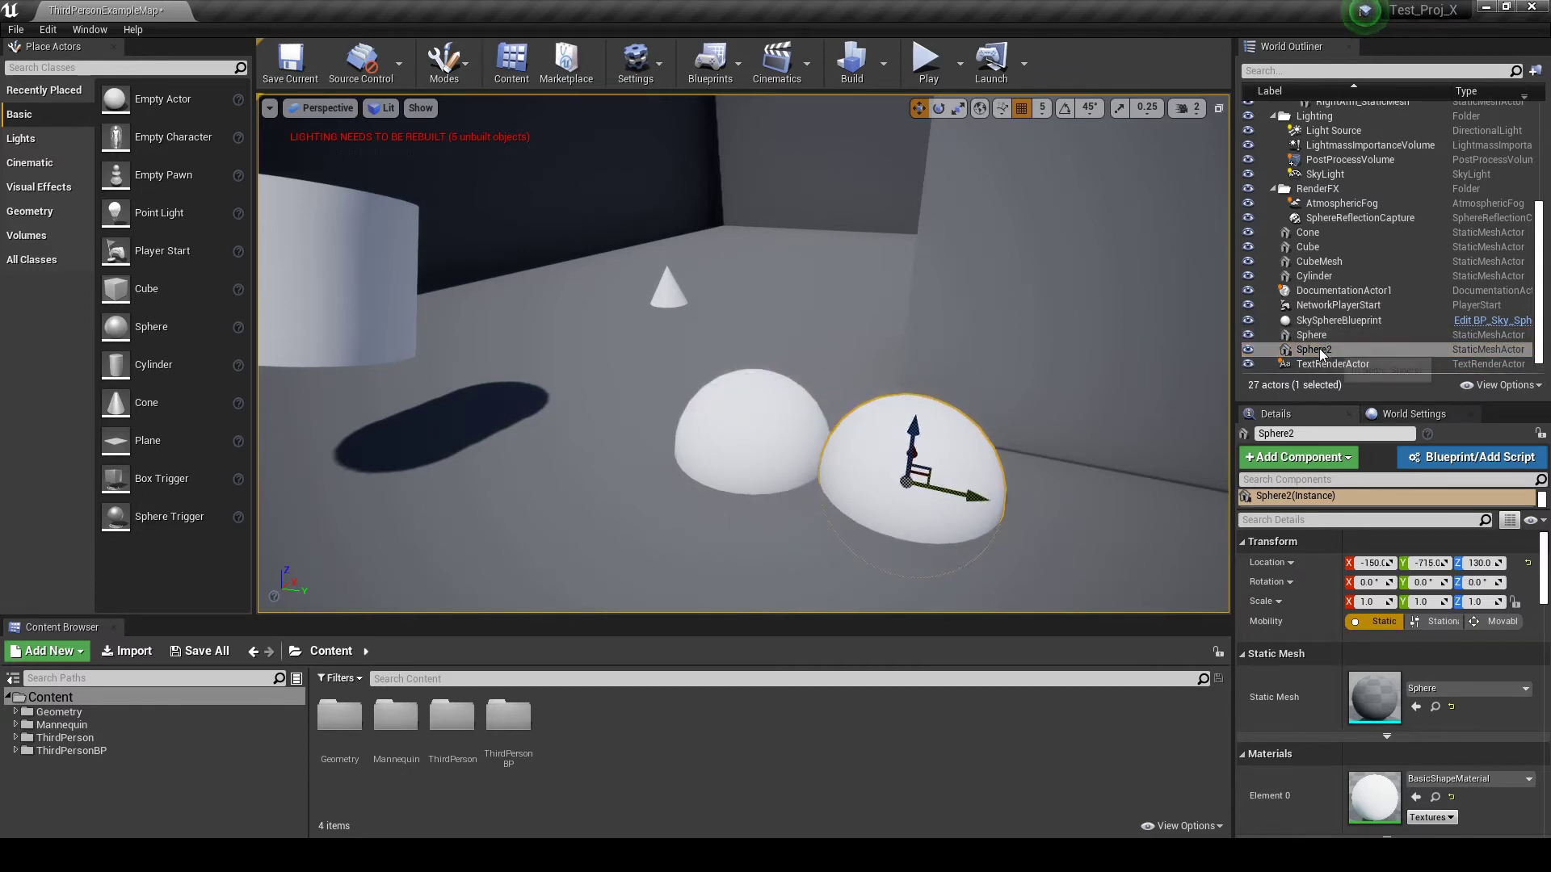
pyautogui.press('f')
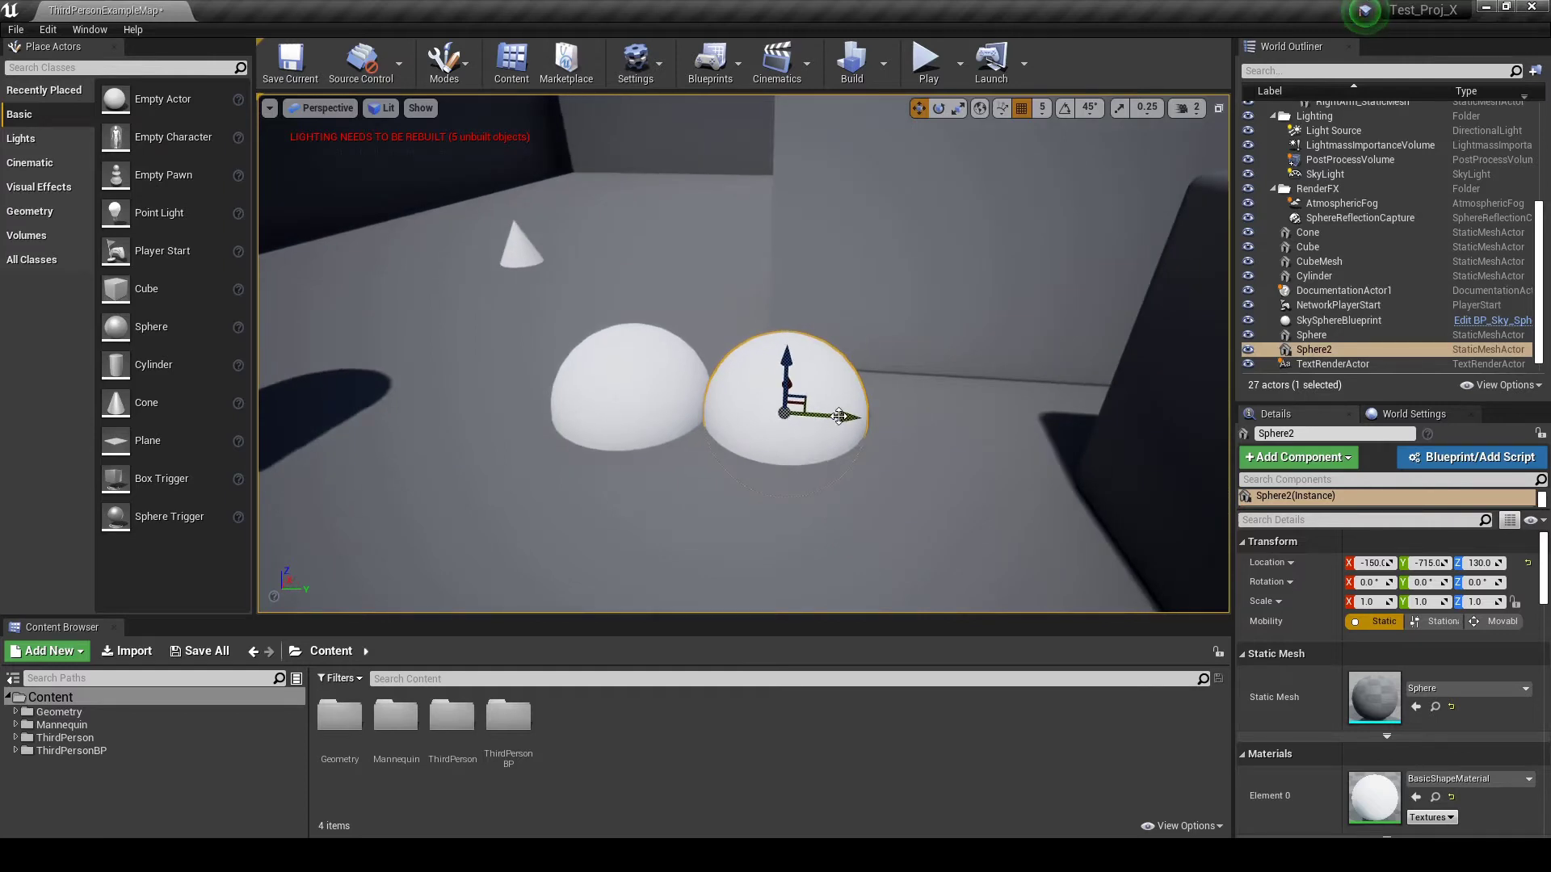
pyautogui.keyDown('alt'); pyautogui.moveTo(839, 416); pyautogui.dragTo(999, 426); pyautogui.keyUp('alt')
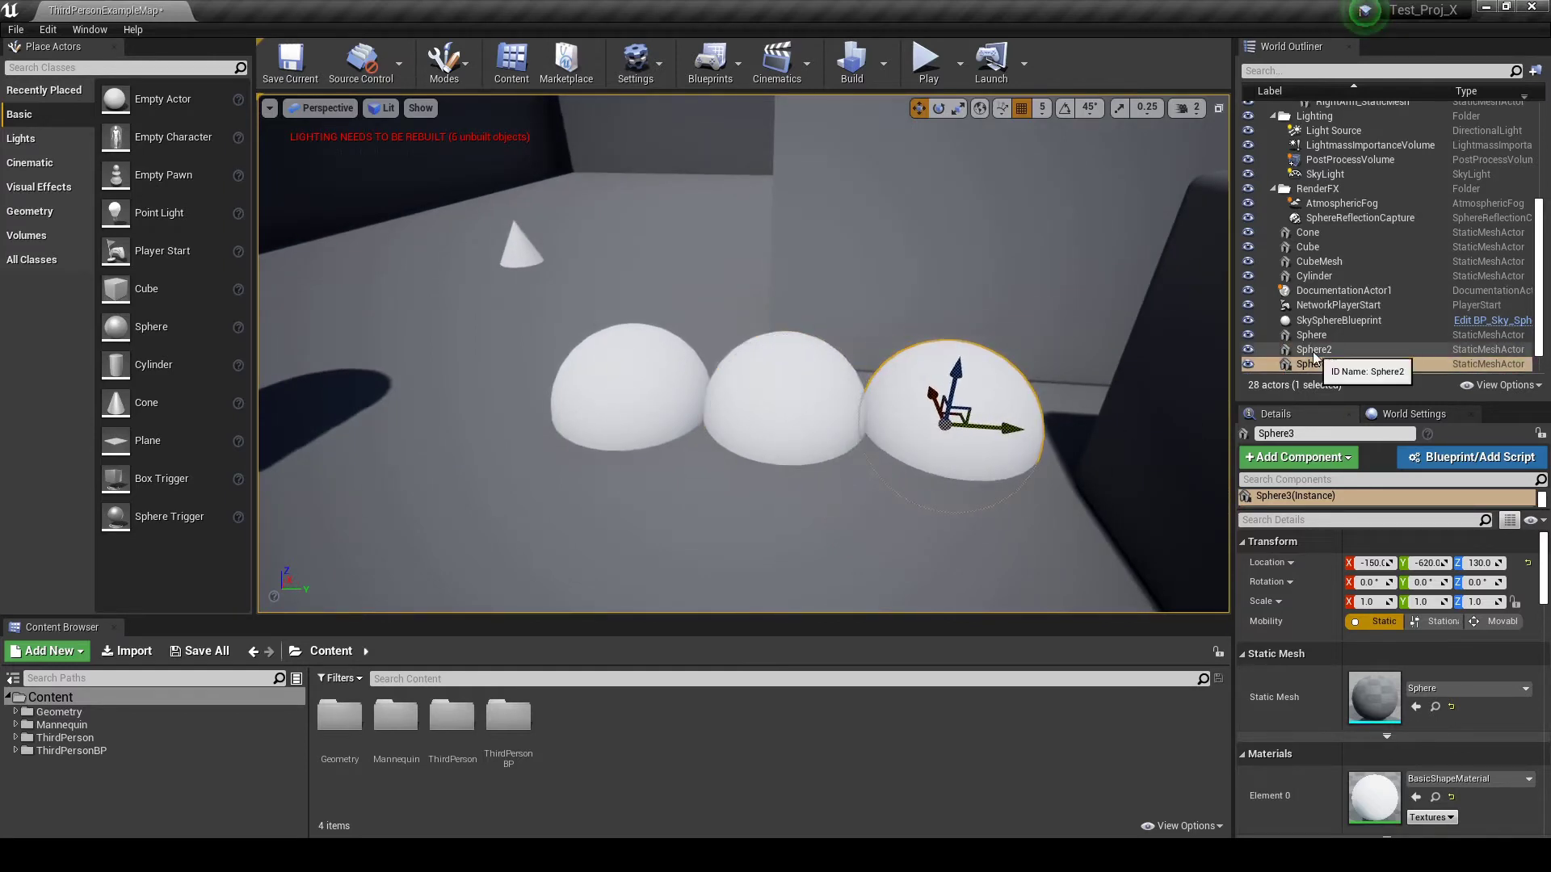
# Locate the newest sphere copy in the World Outliner and view the available editor modes
pyautogui.click(1332, 365)
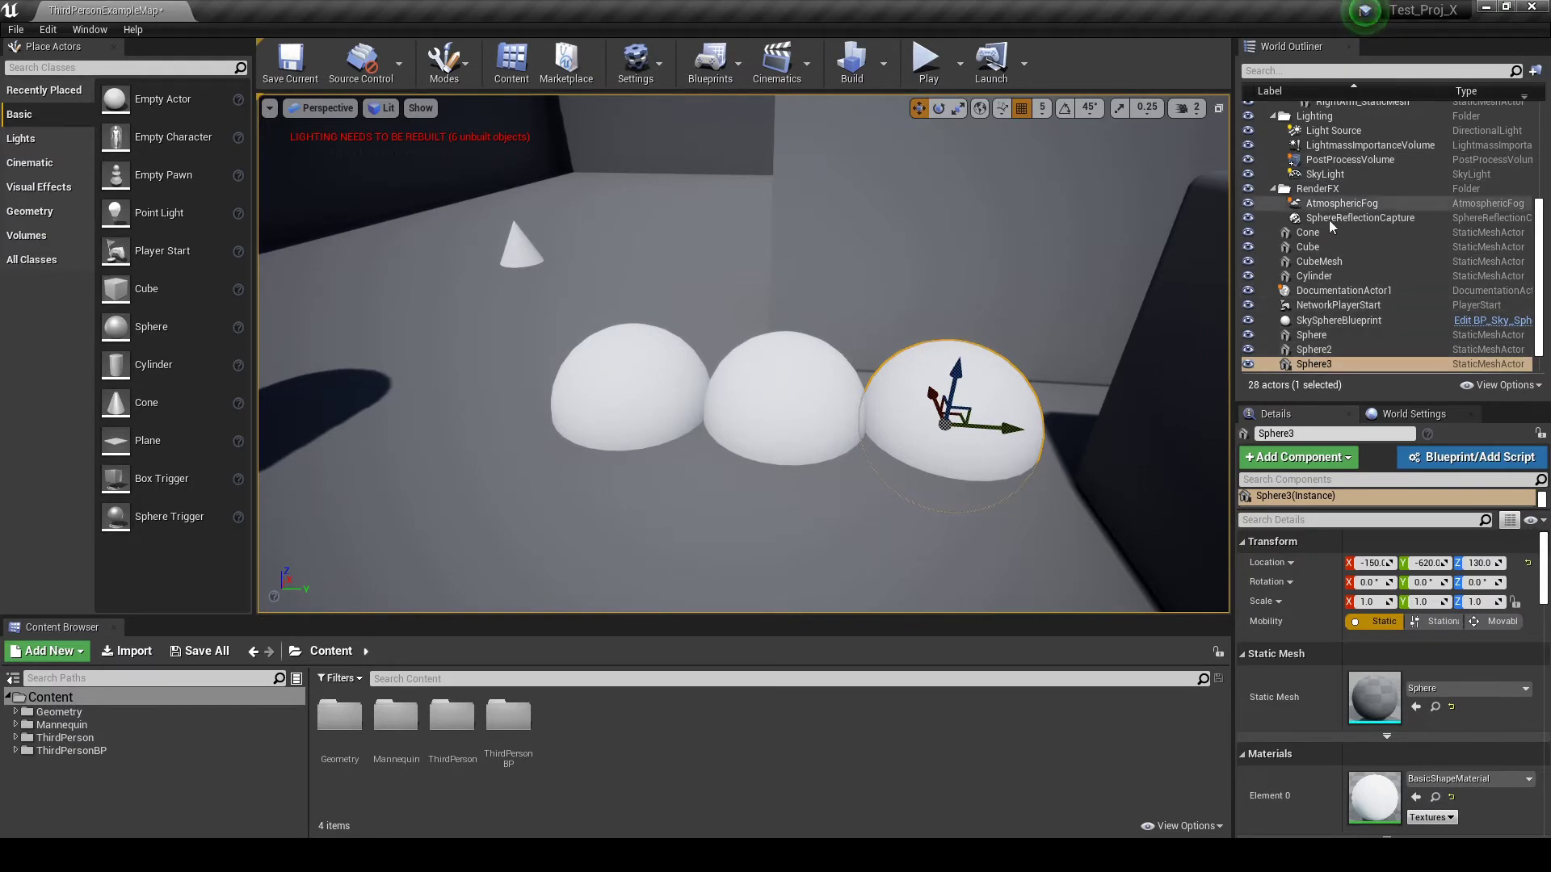
pyautogui.moveTo(1540, 281); pyautogui.dragTo(1548, 304)
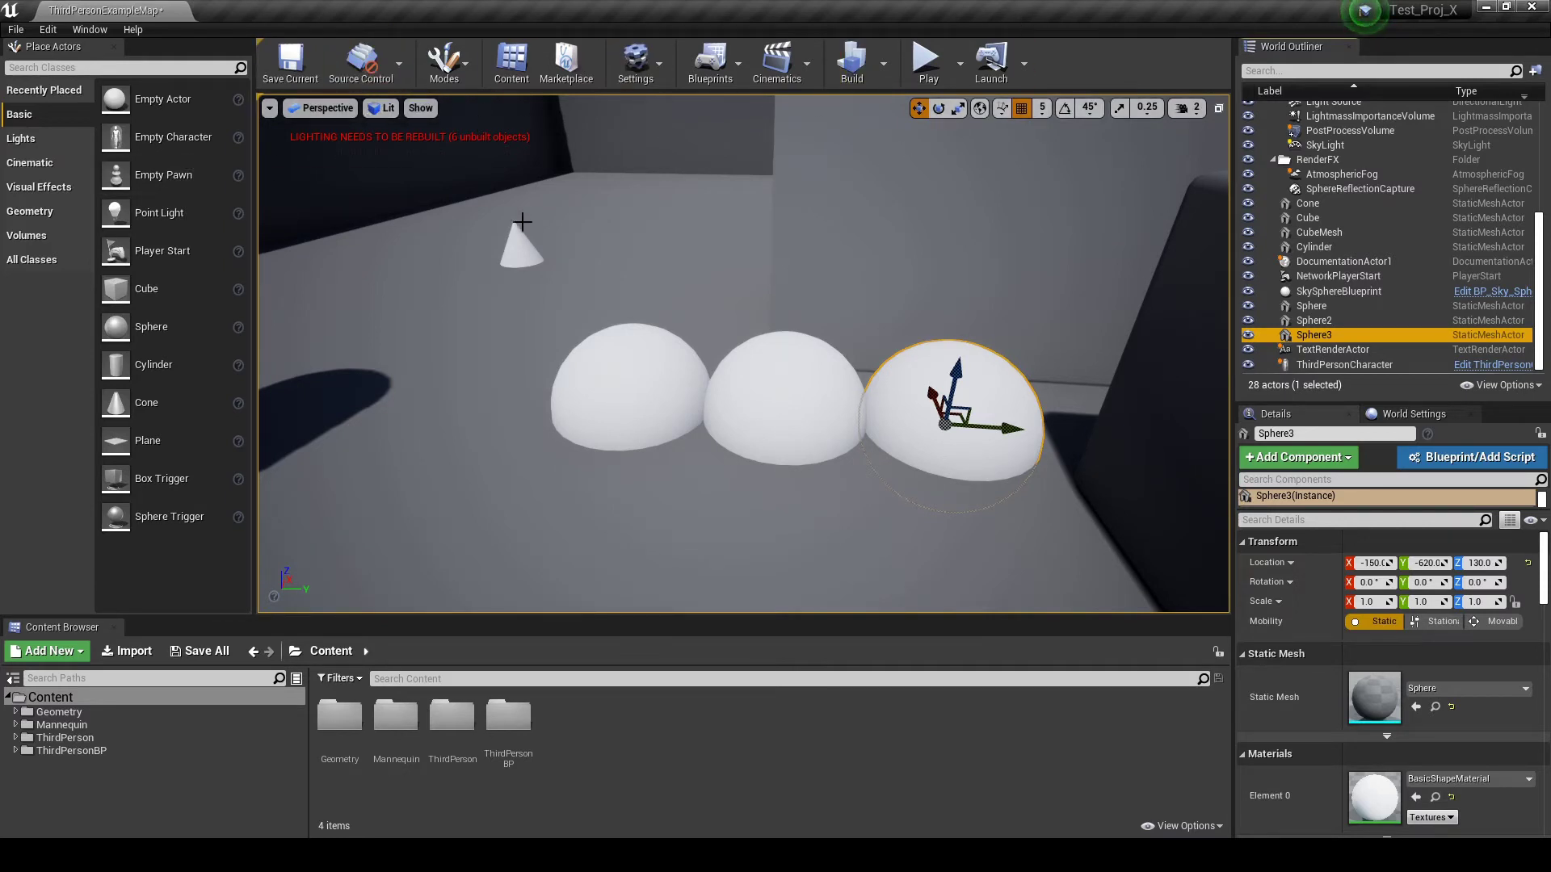
pyautogui.click(468, 66)
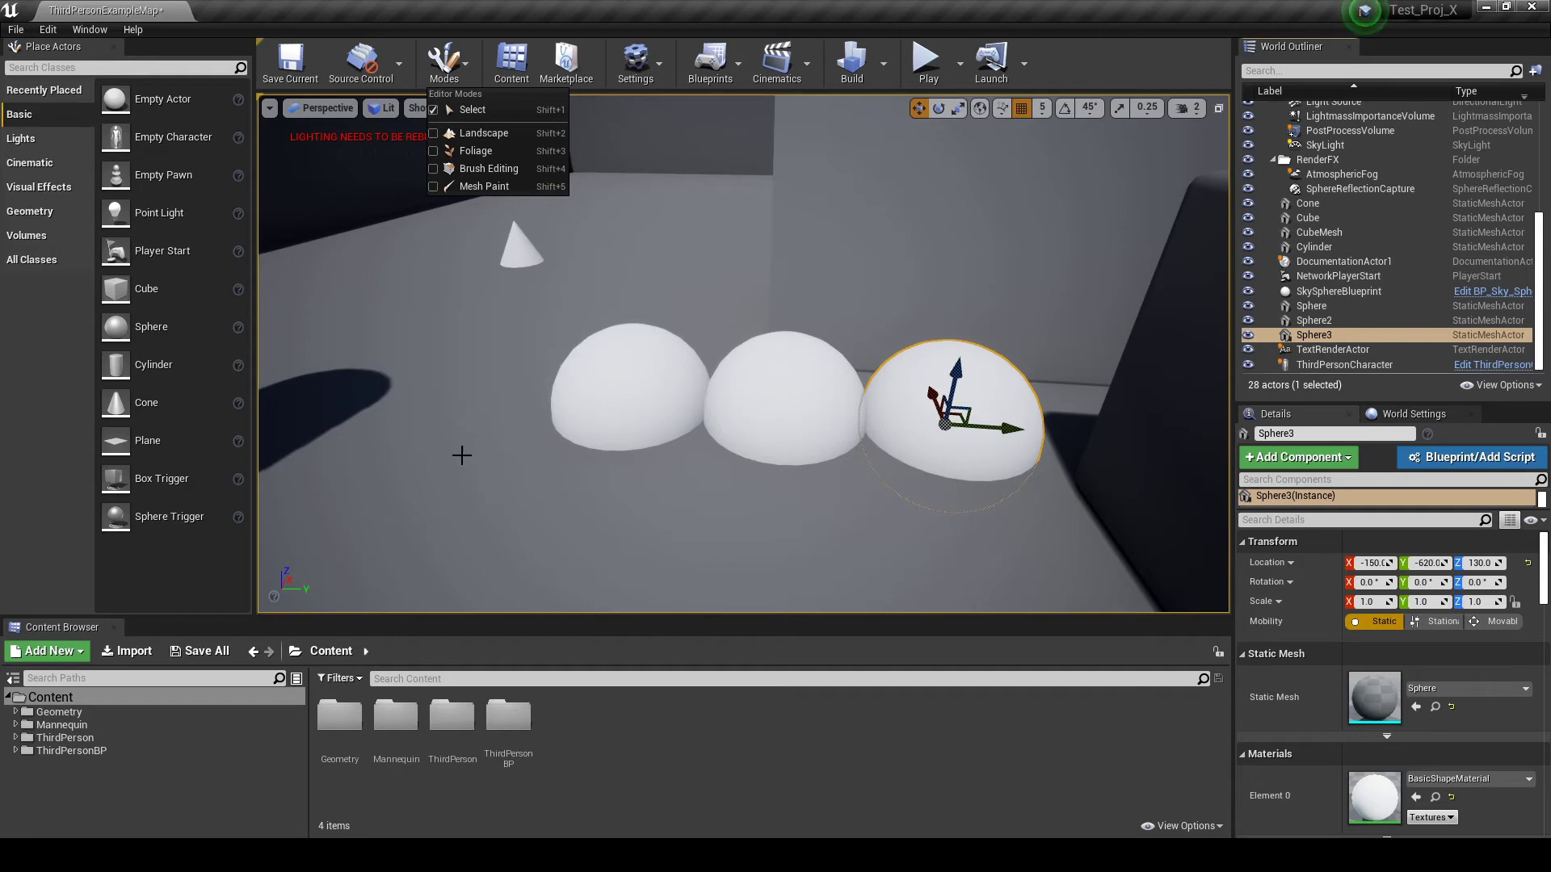
# Delete the three spheres, the cone and the cylinder from the level
pyautogui.moveTo(666, 404); pyautogui.dragTo(730, 385, button='right')
pyautogui.press('Delete')
pyautogui.click(763, 376)
pyautogui.press('Delete')
pyautogui.click(670, 387)
pyautogui.press('Delete')
pyautogui.click(775, 256)
pyautogui.press('Delete')
pyautogui.click(432, 231)
pyautogui.press('Delete')
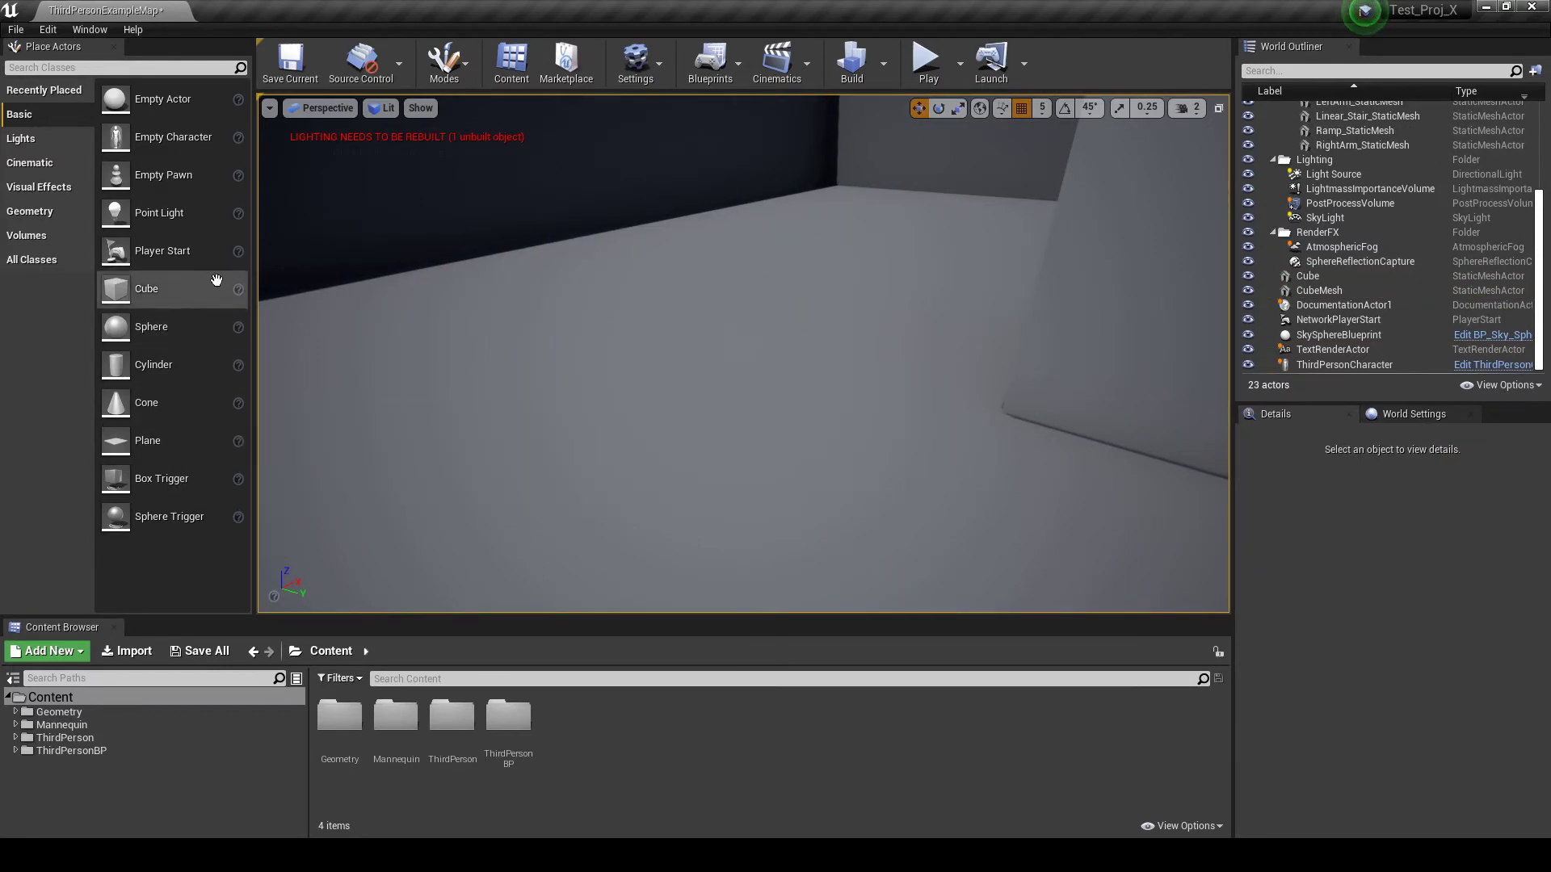
# Place a new cube on the open floor at about X -225, Y -965
pyautogui.moveTo(146, 288); pyautogui.dragTo(588, 388)
pyautogui.moveTo(589, 387); pyautogui.dragTo(638, 395, button='right')
pyautogui.press('s')
pyautogui.moveTo(541, 384); pyautogui.dragTo(619, 423, button='right')
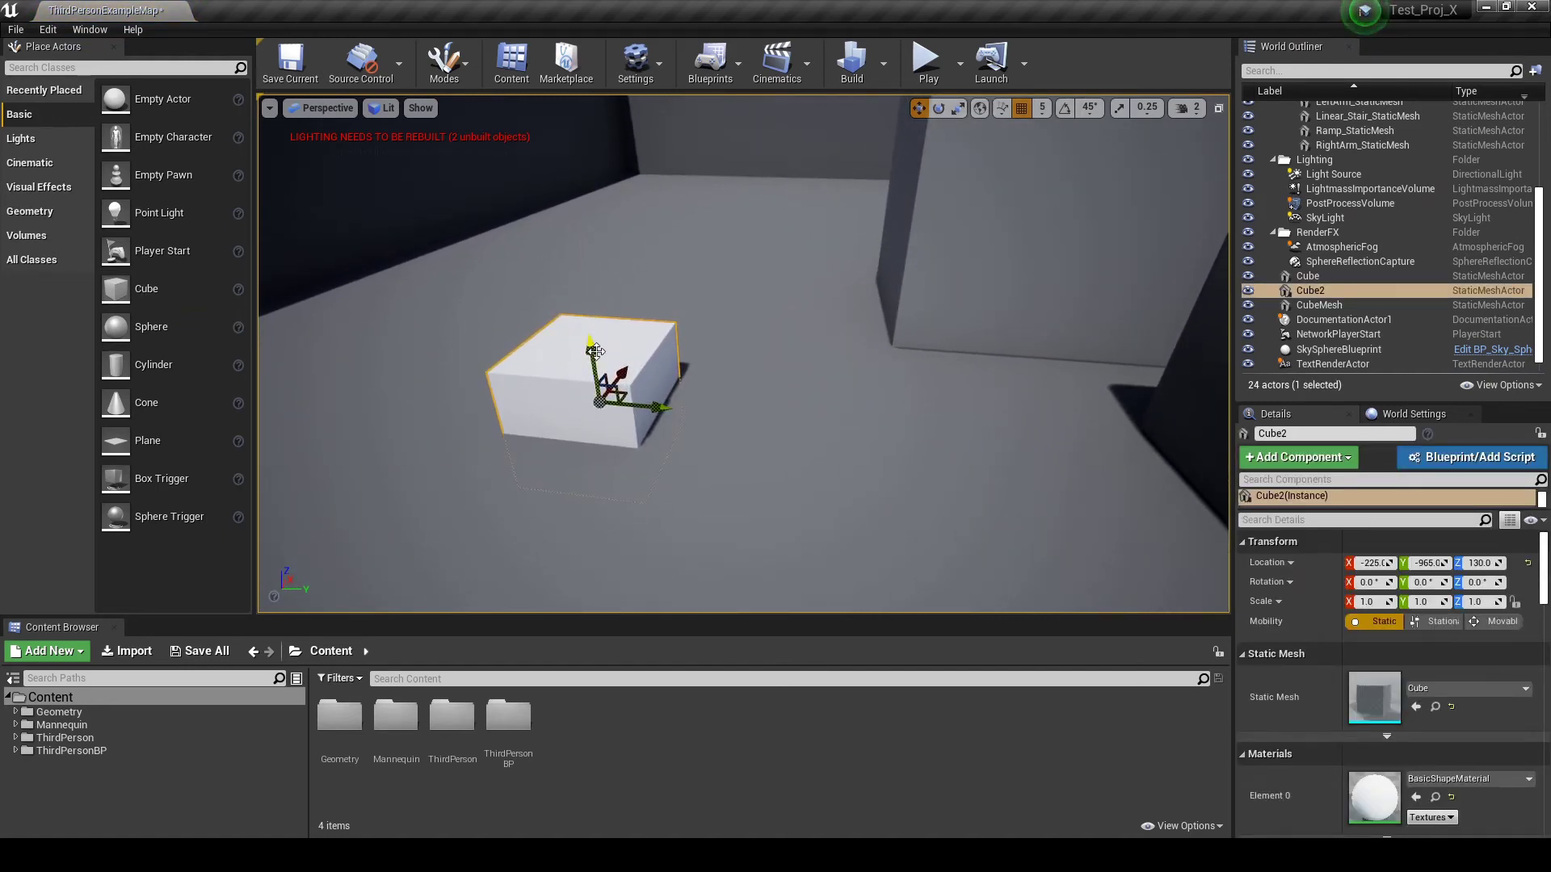
# Raise the cube to Z 205 and scale it into a thin wall of about 3.58 × 0.23 × 2.74
pyautogui.moveTo(593, 353); pyautogui.dragTo(575, 129)
pyautogui.press('r')
pyautogui.moveTo(607, 291)
pyautogui.mouseDown()
pyautogui.moveTo(637, 336)
pyautogui.moveTo(602, 319)
pyautogui.mouseUp()
pyautogui.moveTo(709, 251); pyautogui.dragTo(709, 331, button='right')
pyautogui.press('s')
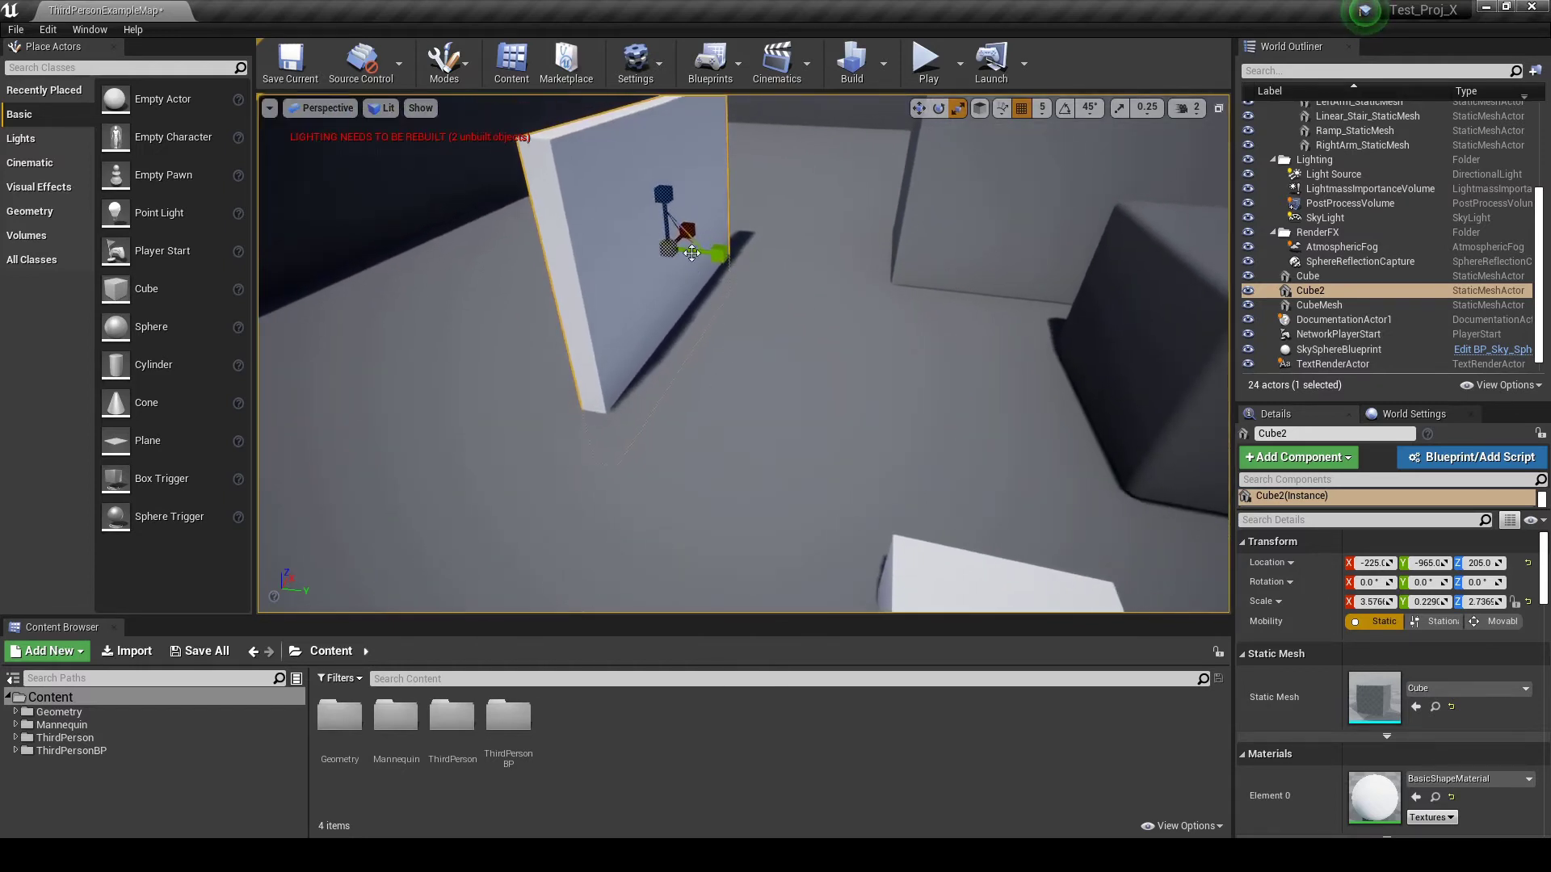
# Move the wall toward the arena's dark side wall, to Y -1215 and Z 270
pyautogui.press('w')
pyautogui.moveTo(662, 201); pyautogui.dragTo(673, 132)
pyautogui.moveTo(732, 178); pyautogui.dragTo(499, 206)
# Scale the wall's height to about 3.95 and raise it to Z 325
pyautogui.moveTo(604, 277); pyautogui.dragTo(585, 191, button='right')
pyautogui.press('r')
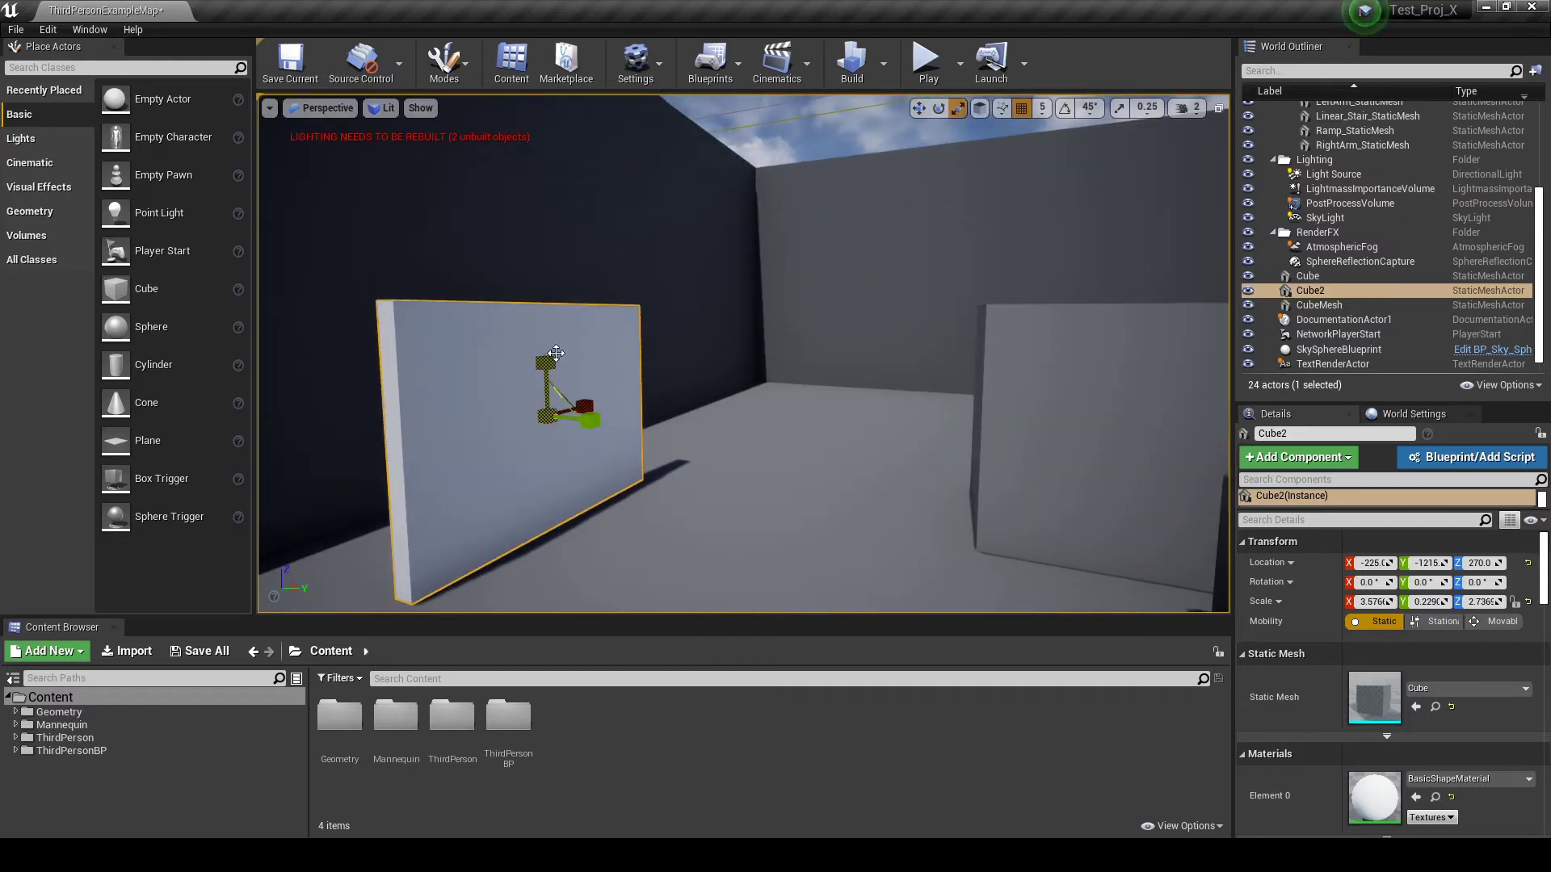
pyautogui.moveTo(546, 362); pyautogui.dragTo(546, 288)
pyautogui.press('w')
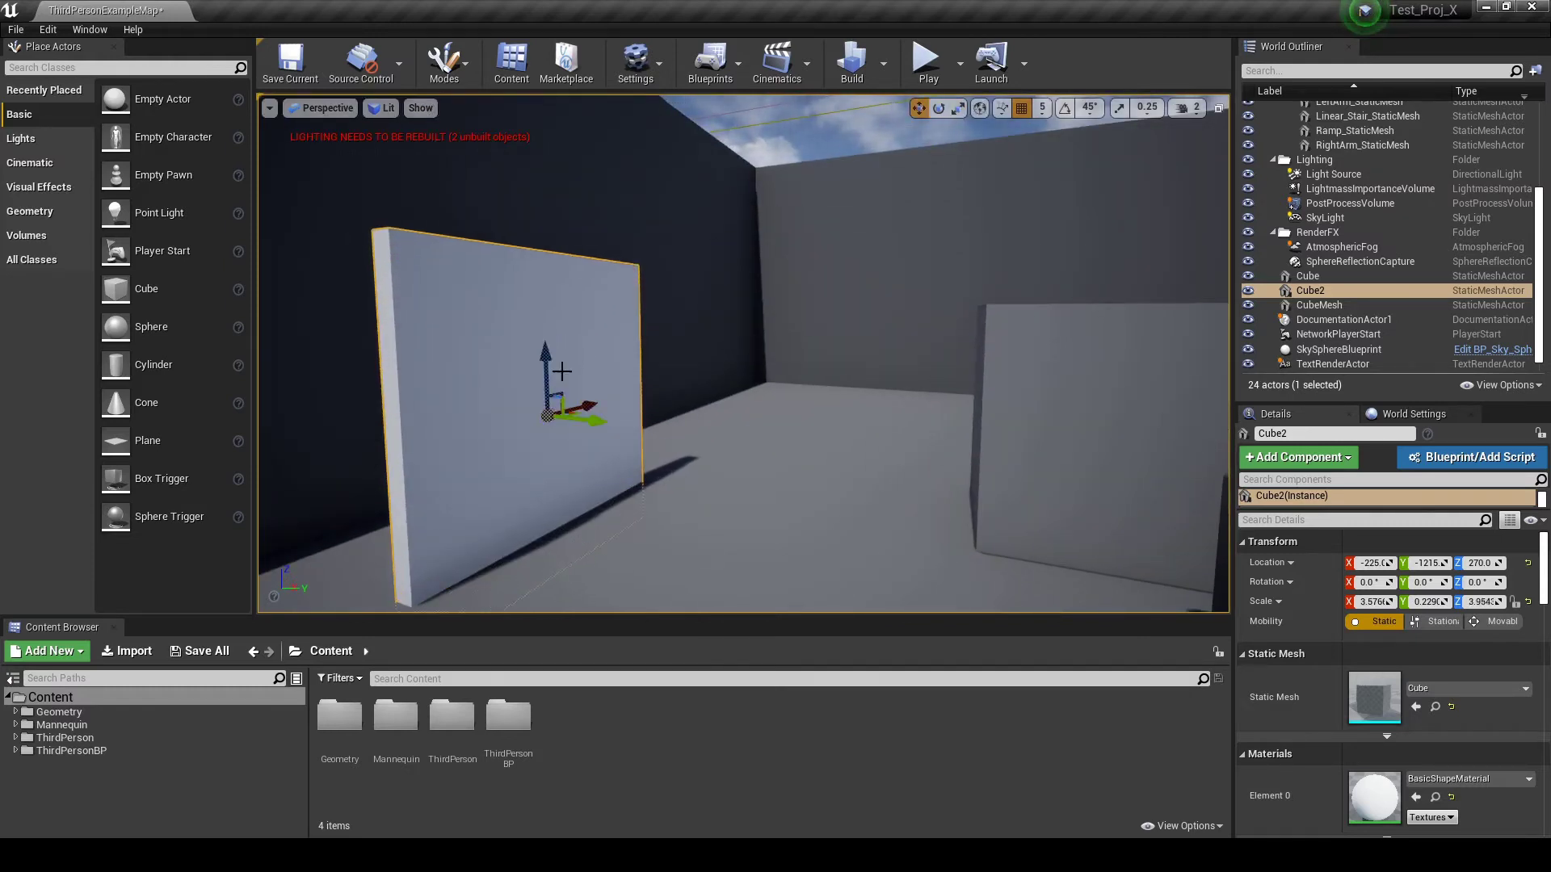
pyautogui.moveTo(546, 367); pyautogui.dragTo(548, 320)
pyautogui.moveTo(557, 322); pyautogui.dragTo(485, 323, button='right')
# Set the viewport camera speed to 3
pyautogui.click(1186, 108)
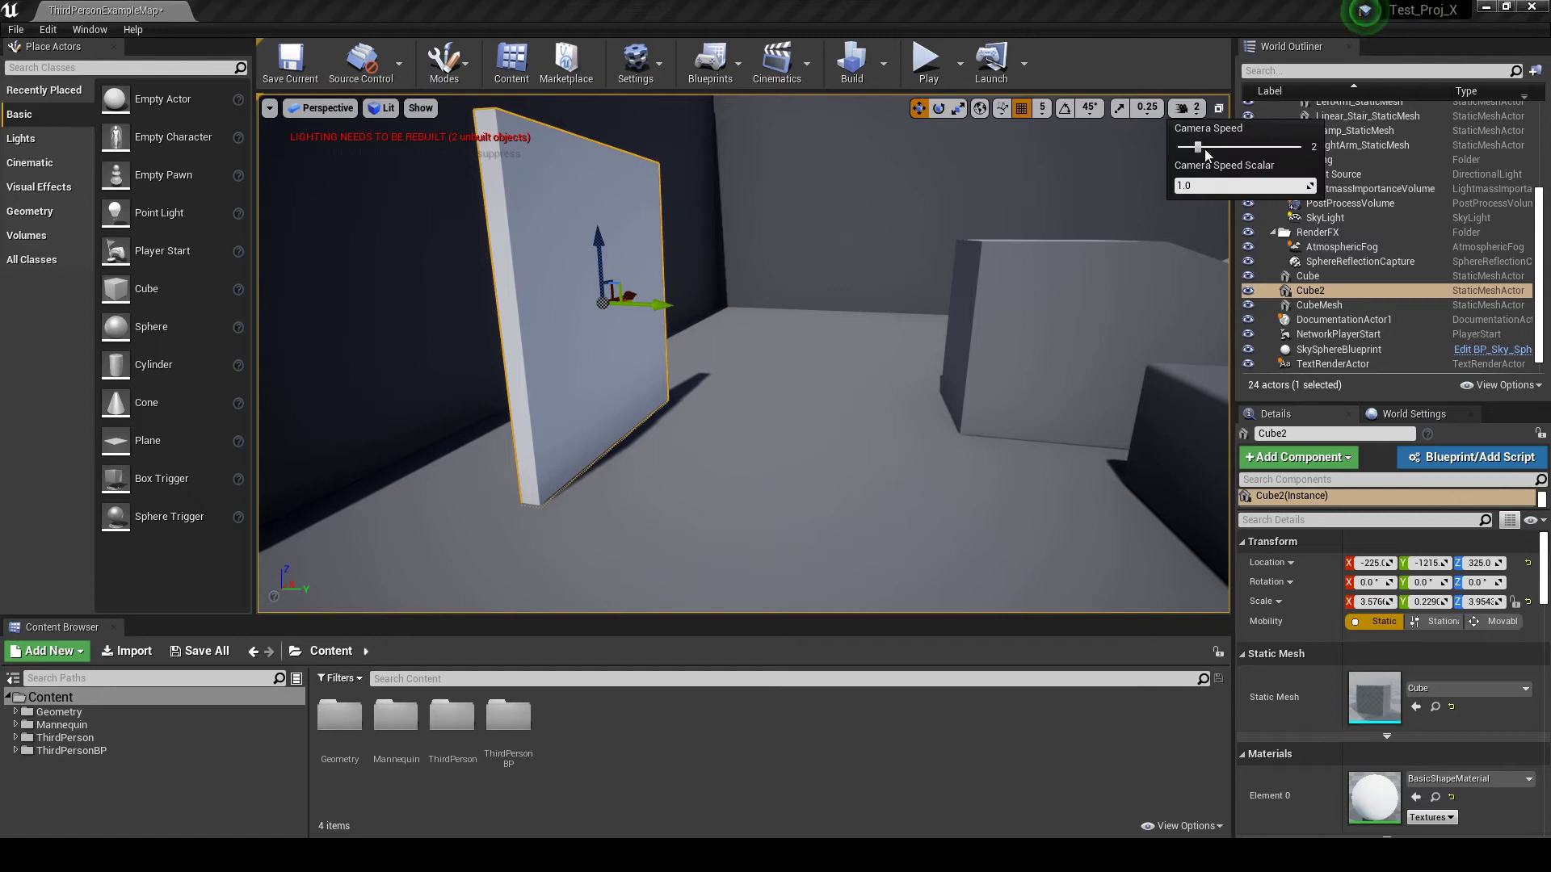
pyautogui.moveTo(1203, 147); pyautogui.dragTo(1215, 147)
pyautogui.click(1069, 36)
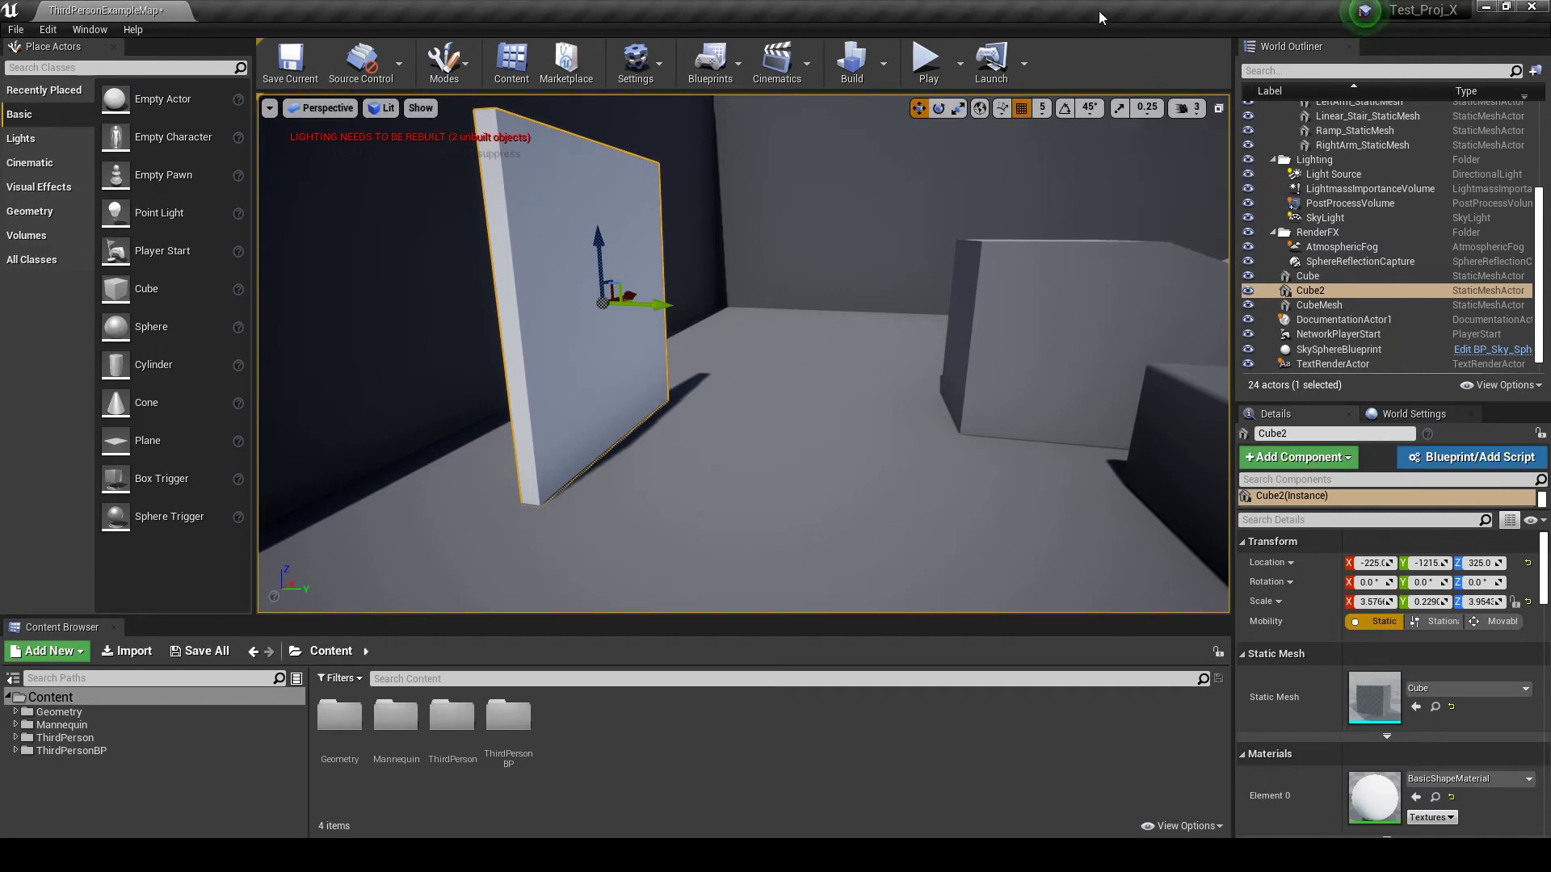
# Duplicate the wall along the Y axis to Y -875 as a second, parallel wall
pyautogui.moveTo(897, 258); pyautogui.dragTo(892, 194, button='right')
pyautogui.moveTo(701, 391); pyautogui.dragTo(683, 415, button='right')
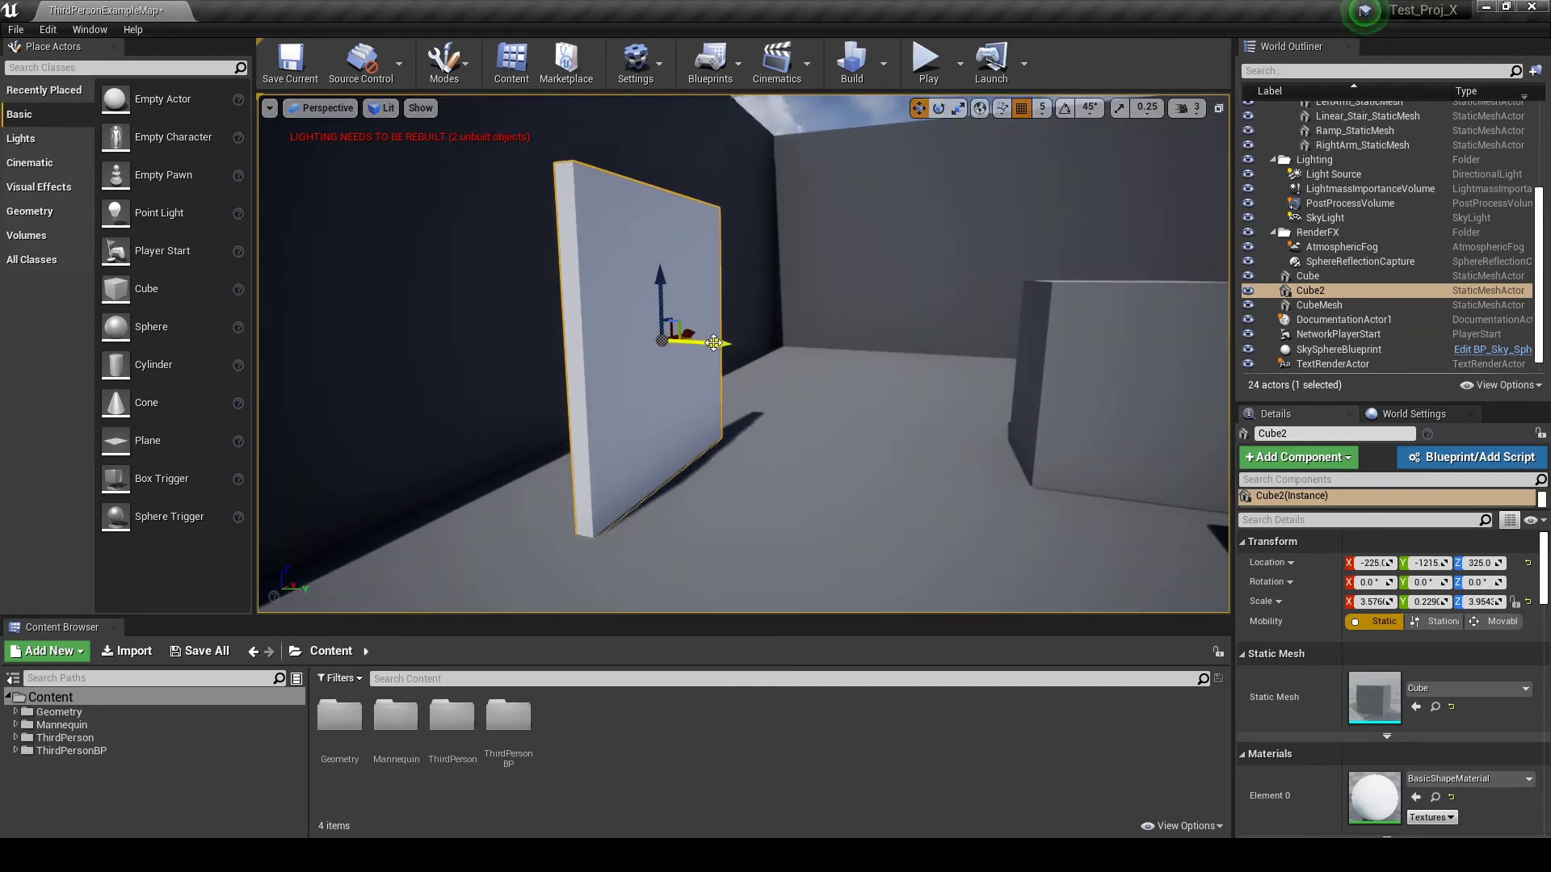
pyautogui.keyDown('alt'); pyautogui.moveTo(713, 342); pyautogui.dragTo(999, 364); pyautogui.keyUp('alt')
pyautogui.moveTo(999, 363); pyautogui.dragTo(929, 405, button='right')
pyautogui.press('s')
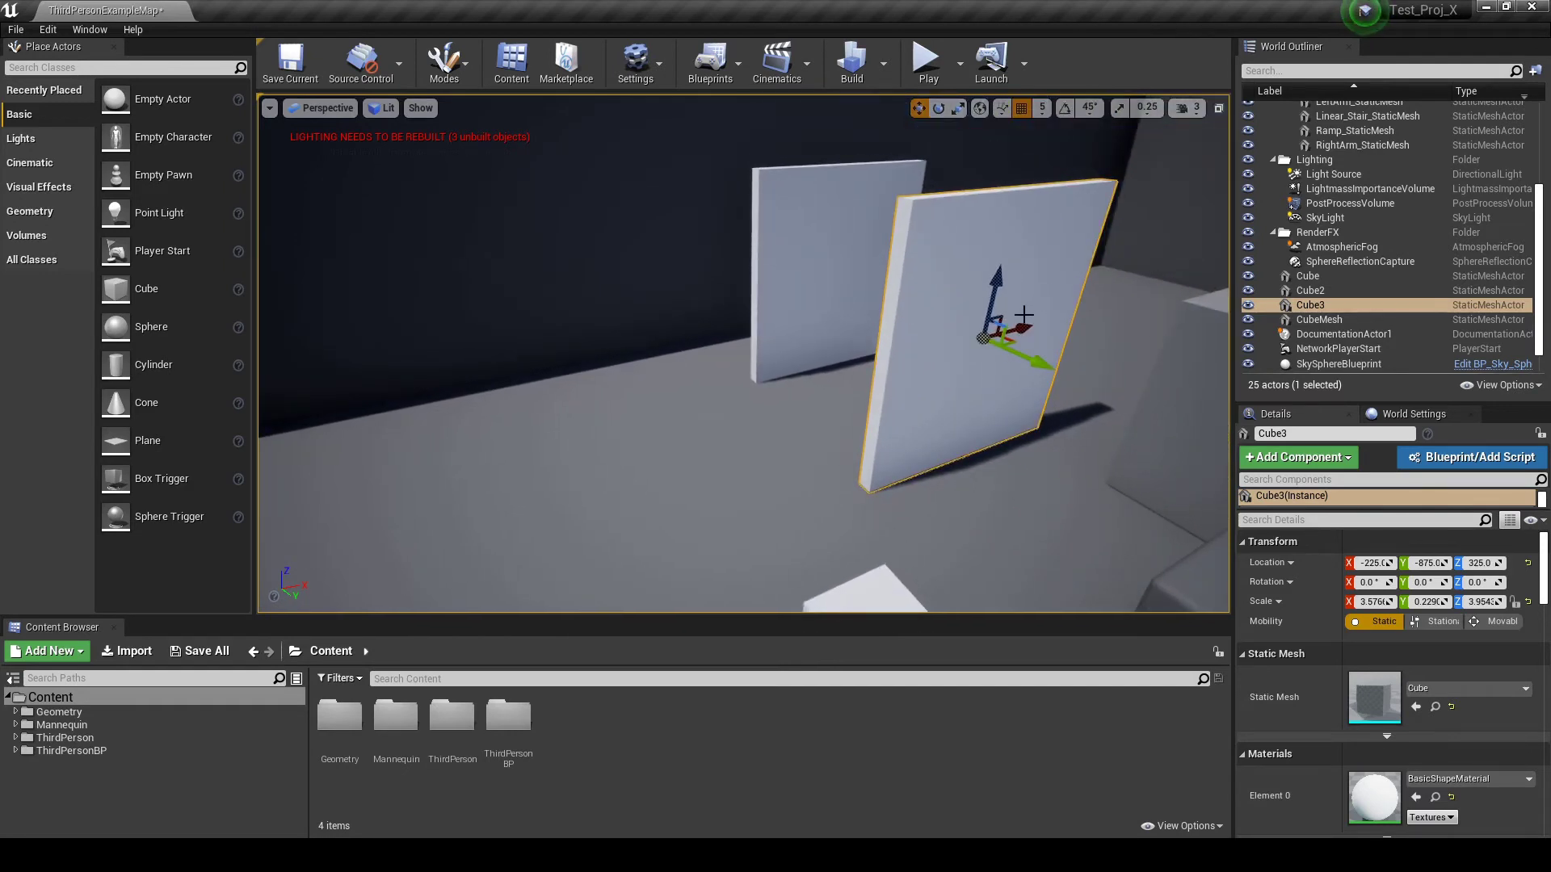
# Duplicate the second wall along the X axis to X 70 and rotate the copy -90° about Z
pyautogui.keyDown('alt'); pyautogui.moveTo(1020, 325); pyautogui.dragTo(1125, 311); pyautogui.keyUp('alt')
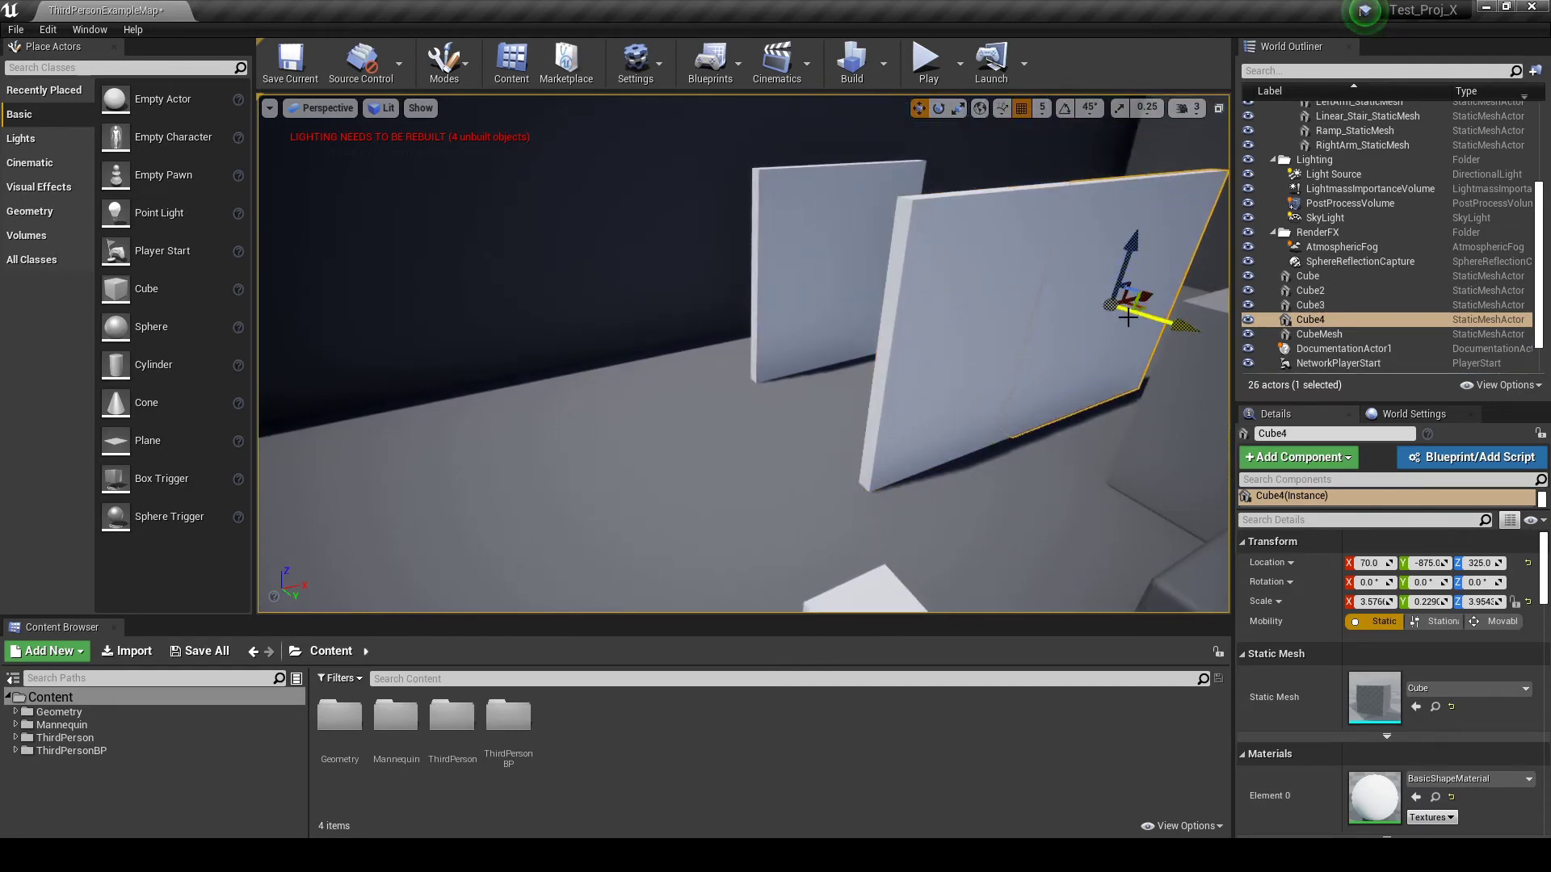
pyautogui.press('e')
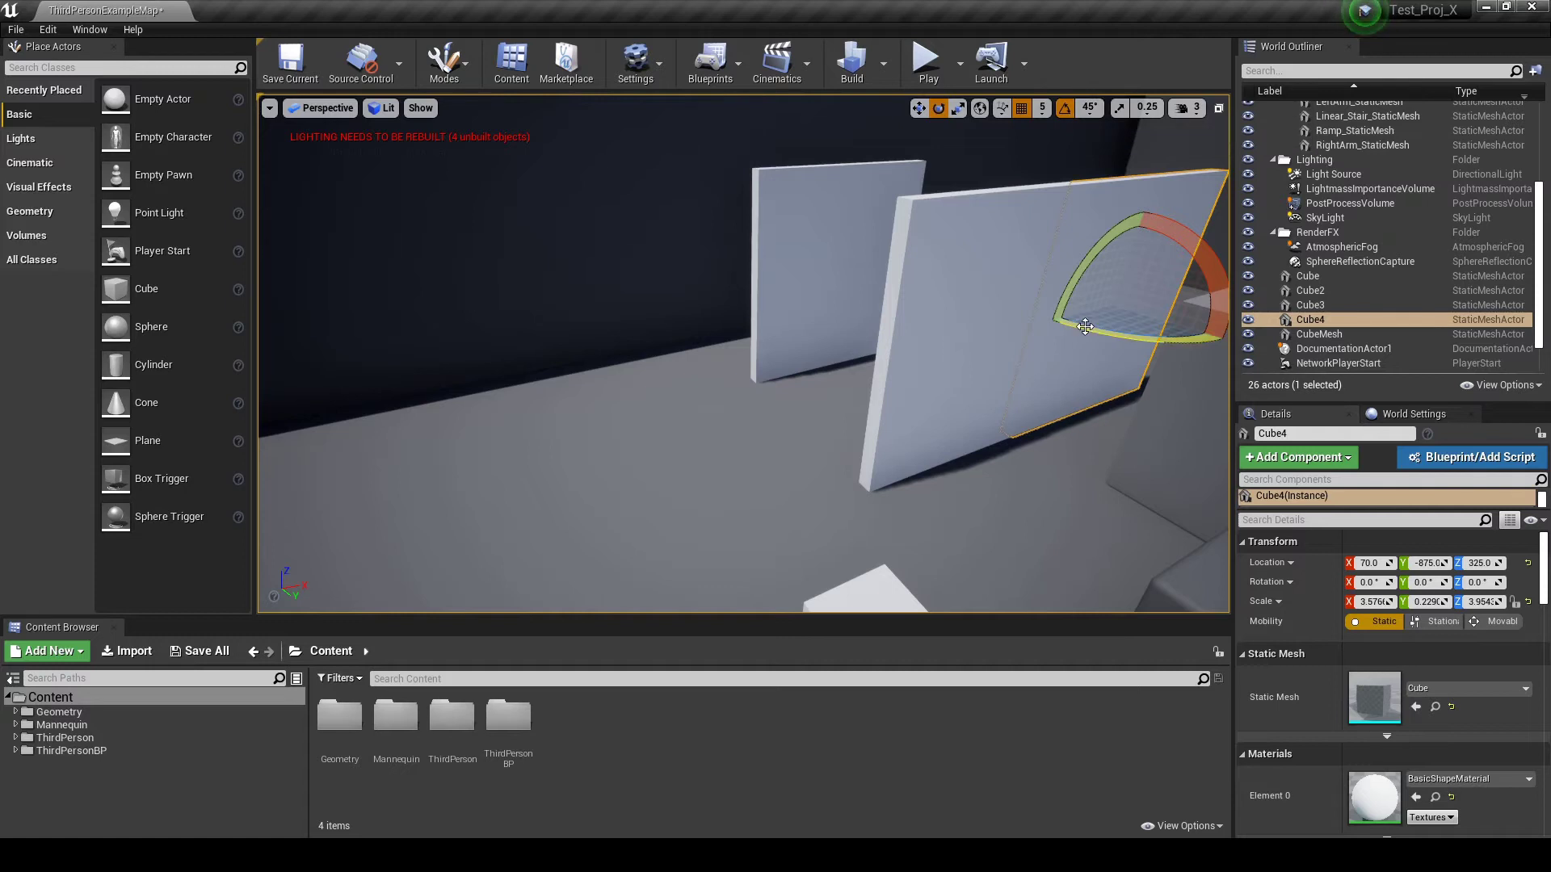
pyautogui.moveTo(1084, 327); pyautogui.dragTo(1058, 340)
# Move the rotated wall to X -30, Y -1040 so that it closes the end between the two parallel walls
pyautogui.press('w')
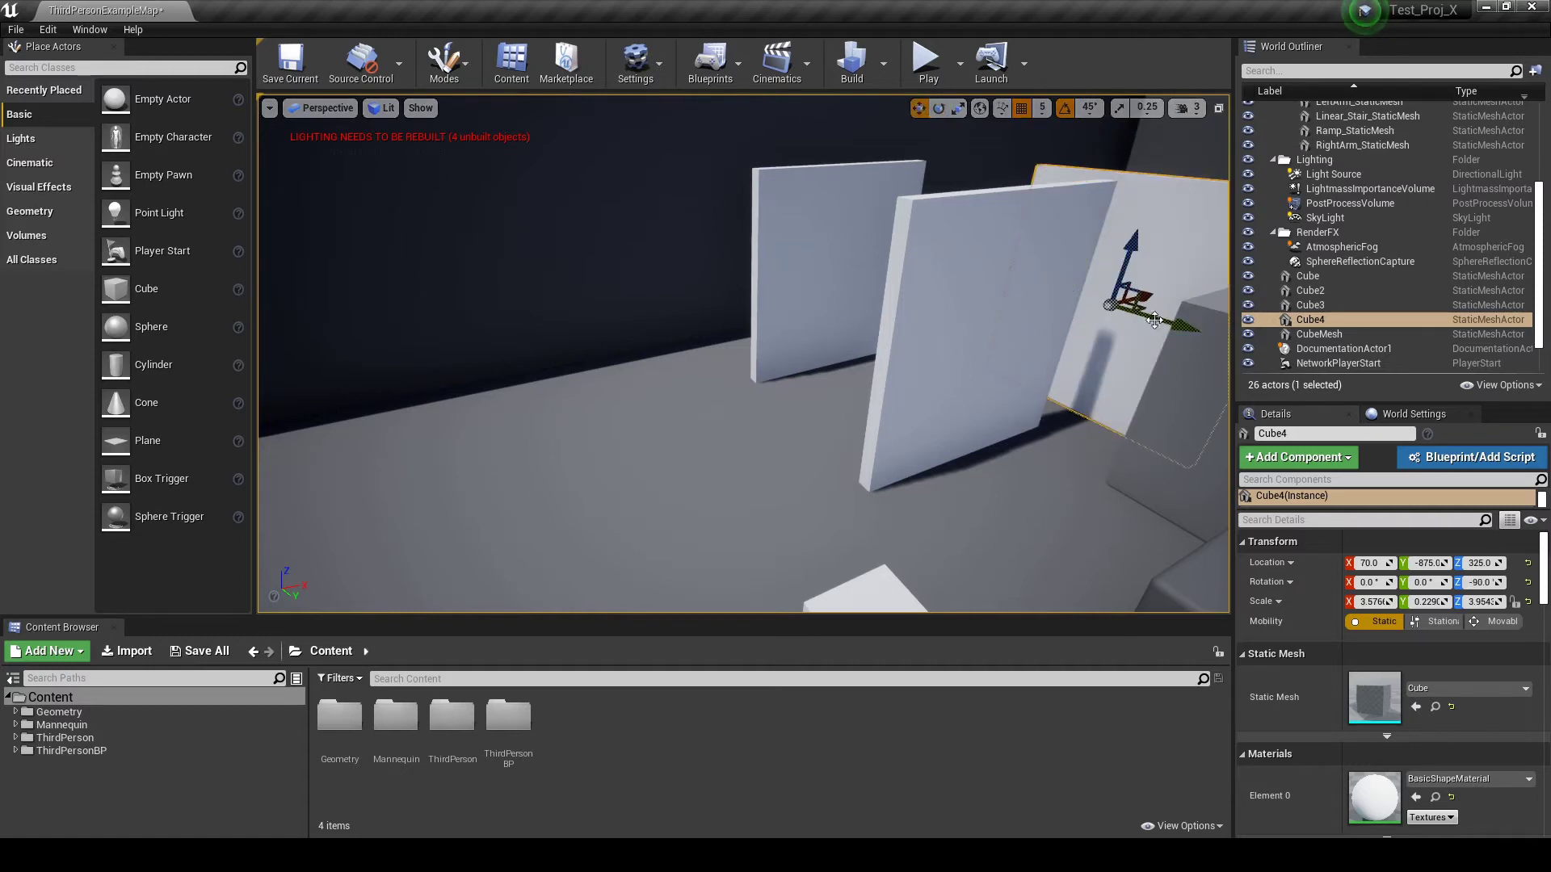
pyautogui.moveTo(1158, 324); pyautogui.dragTo(1091, 305)
pyautogui.moveTo(1092, 305); pyautogui.dragTo(1073, 329, button='right')
pyautogui.press('s')
pyautogui.moveTo(943, 410); pyautogui.dragTo(833, 366)
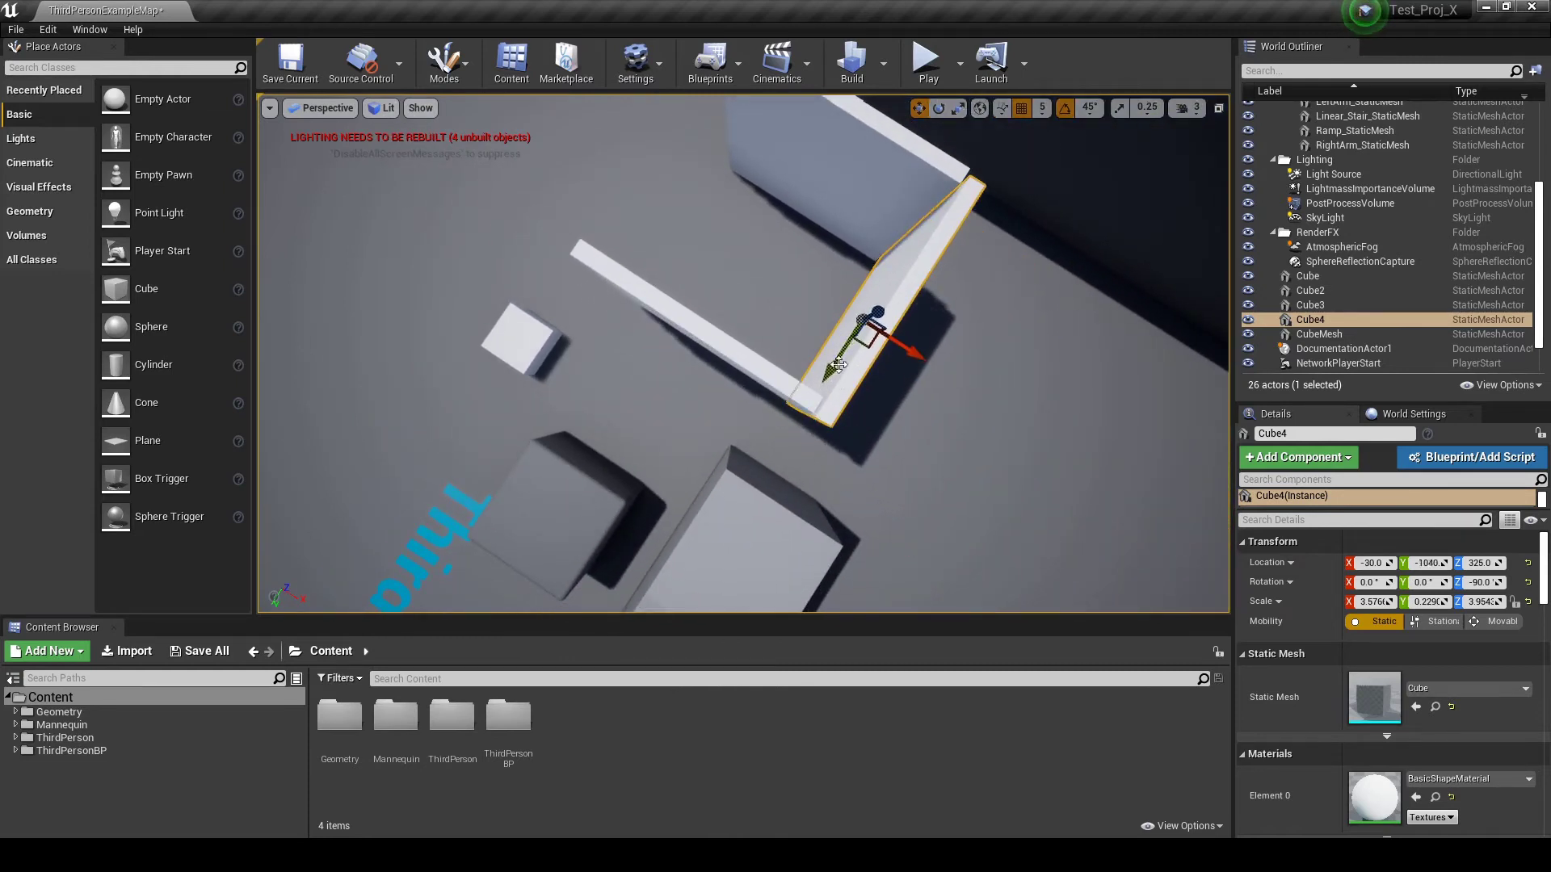
# Nudge the end wall so that it sits flush against the two parallel side walls
pyautogui.moveTo(866, 371); pyautogui.dragTo(918, 384, button='right')
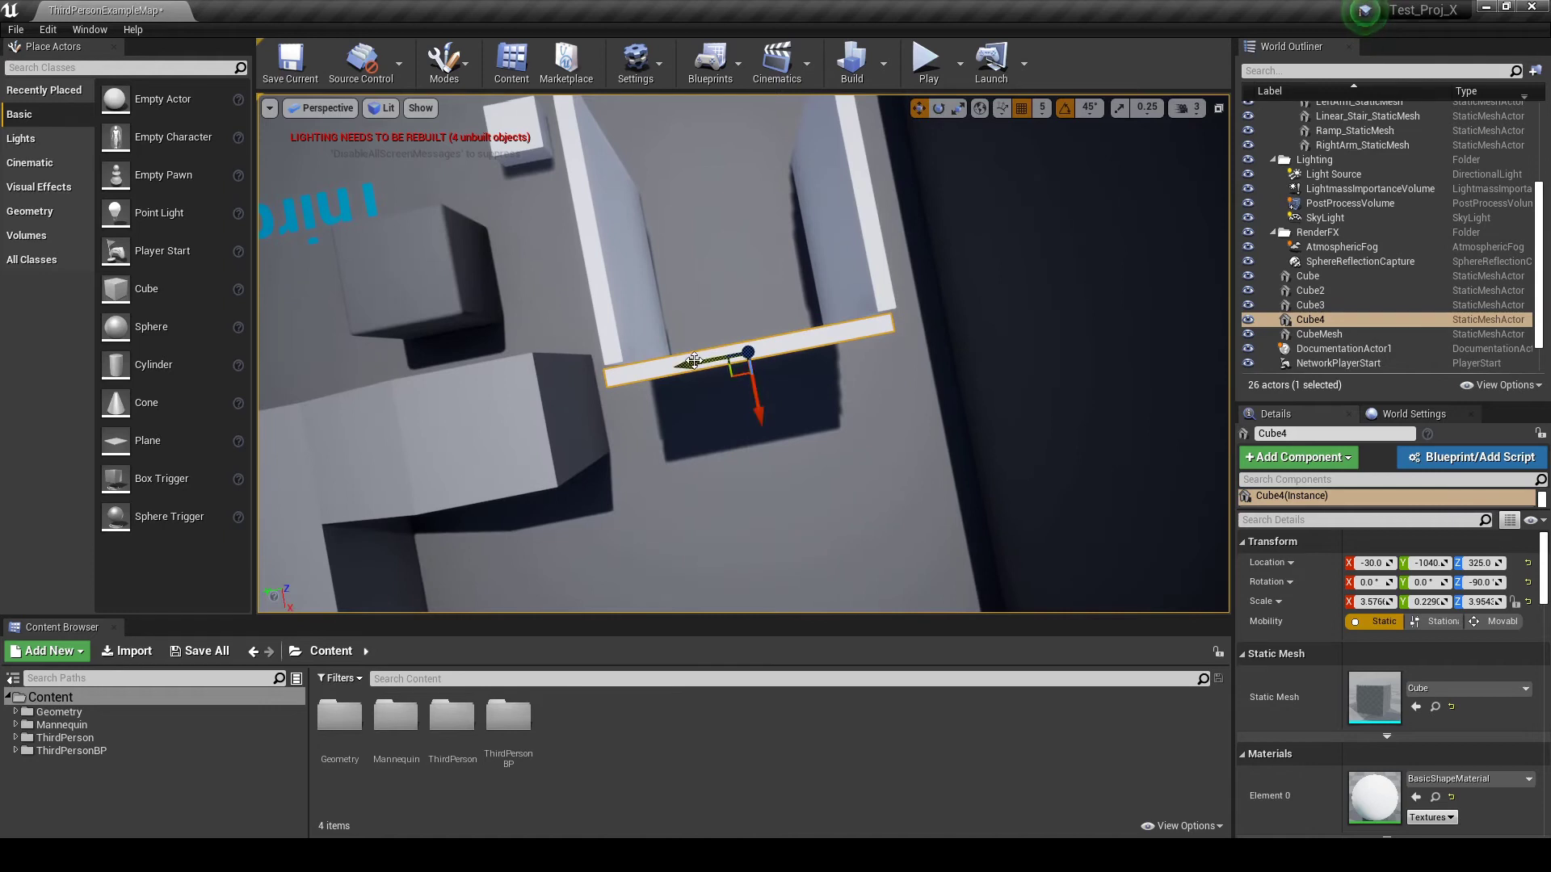
pyautogui.moveTo(694, 361); pyautogui.dragTo(696, 360)
pyautogui.moveTo(698, 357); pyautogui.dragTo(617, 368, button='right')
pyautogui.moveTo(810, 324); pyautogui.dragTo(801, 327)
# Duplicate the end wall to the open end at X -410, scale it to about 1.29 along X, and place a copy opposite, leaving a doorway
pyautogui.moveTo(824, 320); pyautogui.dragTo(779, 316, button='right')
pyautogui.scroll(-5, 831, 316)
pyautogui.keyDown('alt'); pyautogui.moveTo(832, 315); pyautogui.dragTo(600, 349); pyautogui.keyUp('alt')
pyautogui.moveTo(600, 349)
pyautogui.mouseDown(button='right')
pyautogui.moveTo(630, 343)
pyautogui.moveTo(606, 359)
pyautogui.moveTo(638, 368)
pyautogui.moveTo(613, 362)
pyautogui.mouseUp(button='right')
pyautogui.press('e')
pyautogui.press('r')
pyautogui.moveTo(590, 378); pyautogui.dragTo(614, 377)
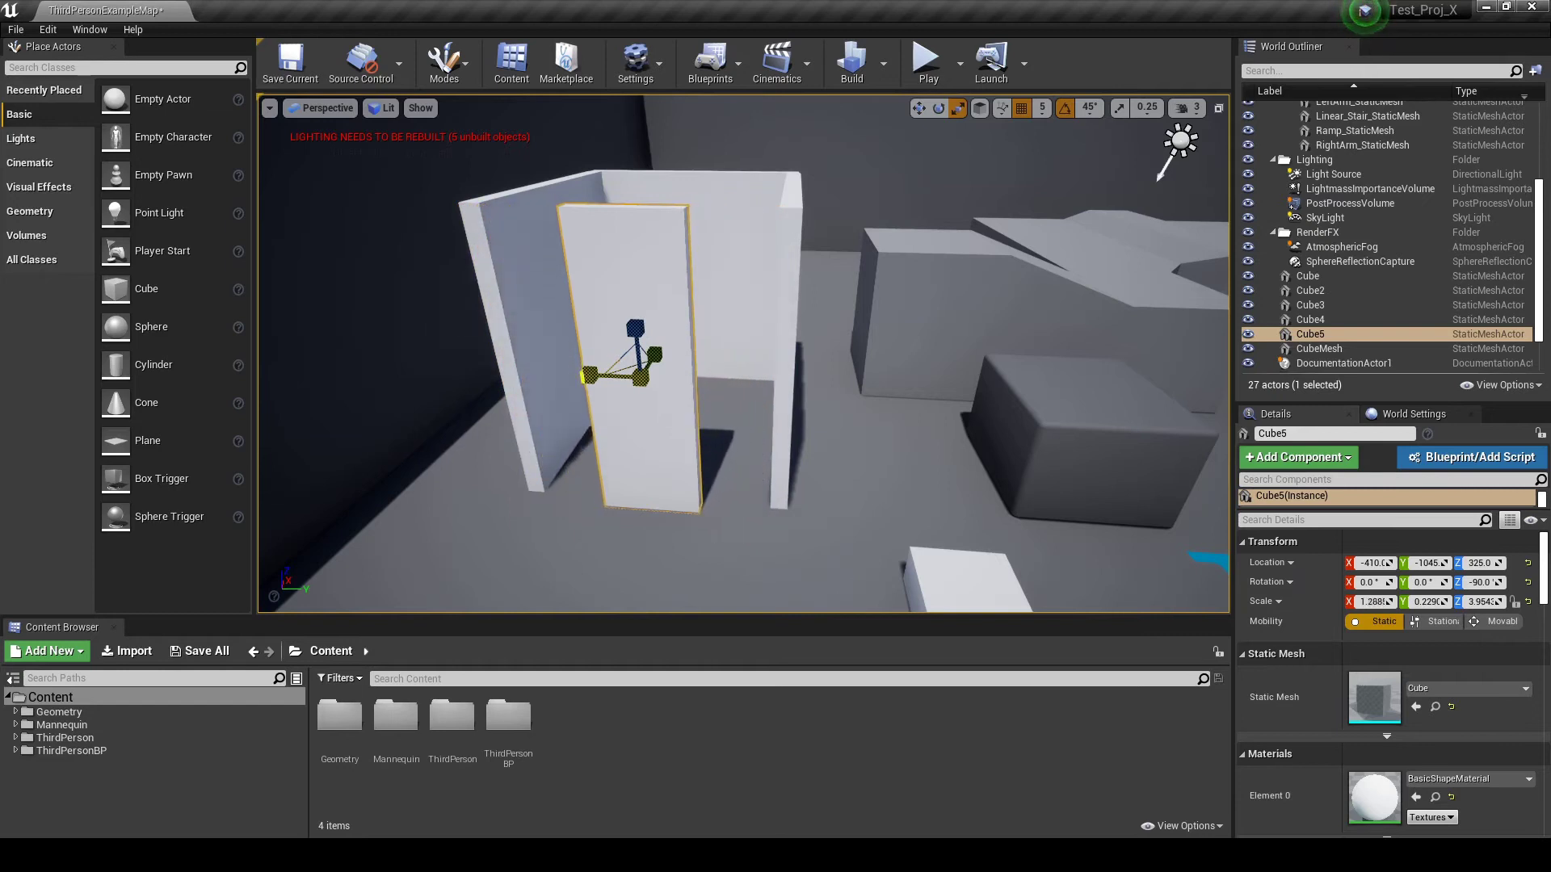
pyautogui.moveTo(584, 375)
pyautogui.mouseDown()
pyautogui.moveTo(792, 396)
pyautogui.moveTo(569, 384)
pyautogui.moveTo(579, 391)
pyautogui.mouseUp()
# Duplicate a side wall, rotate the copy 90° about X, and fit it as a roof at X -220, Y -1050, Z 525 with X scale about 4.25
pyautogui.click(610, 266)
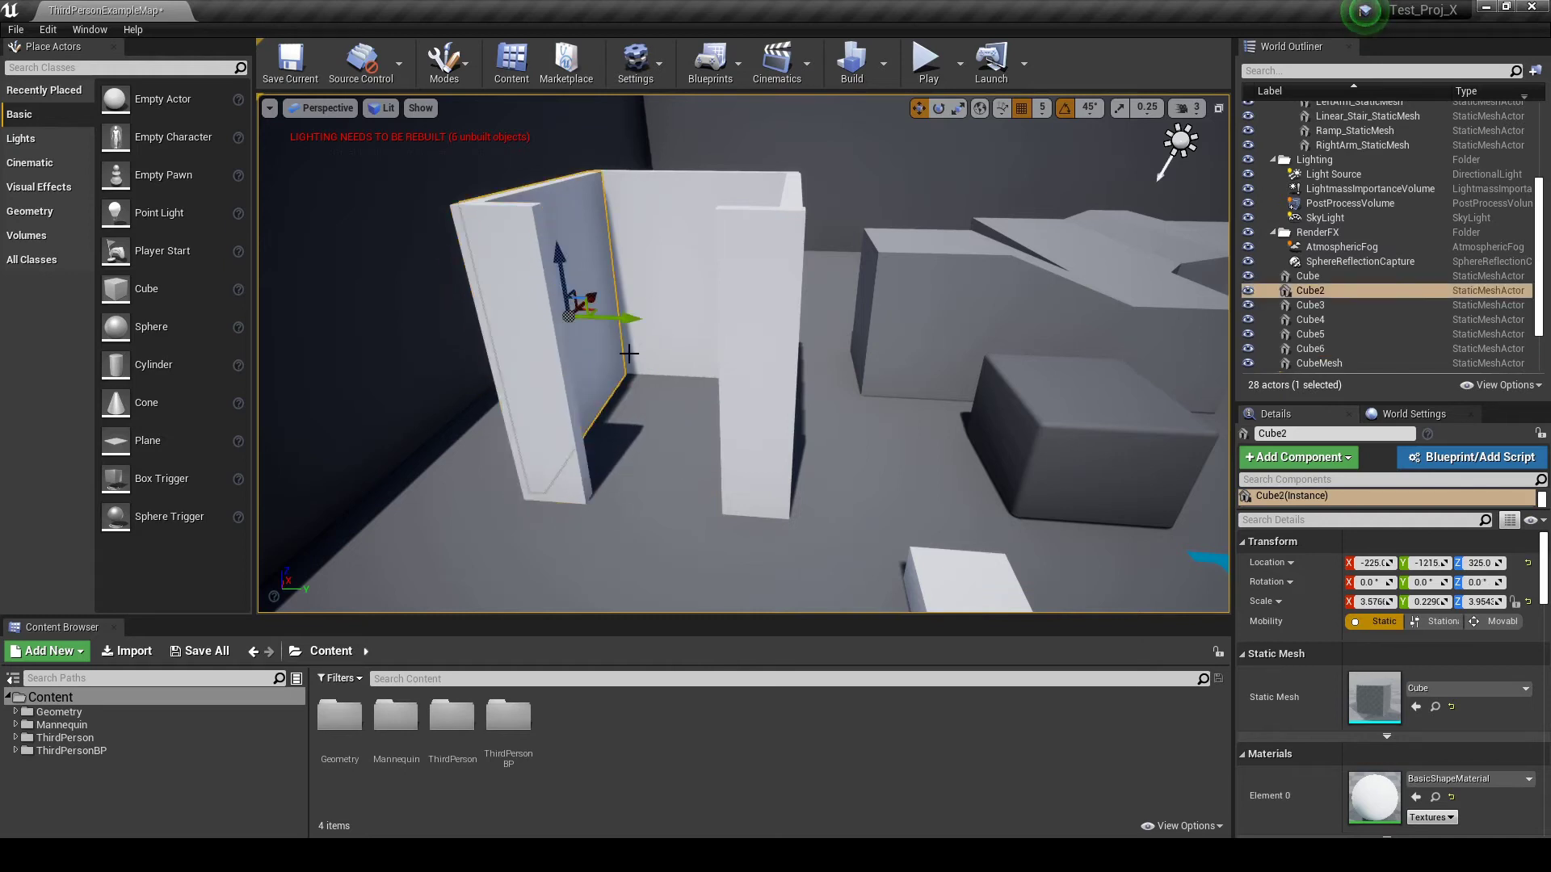
pyautogui.press('e')
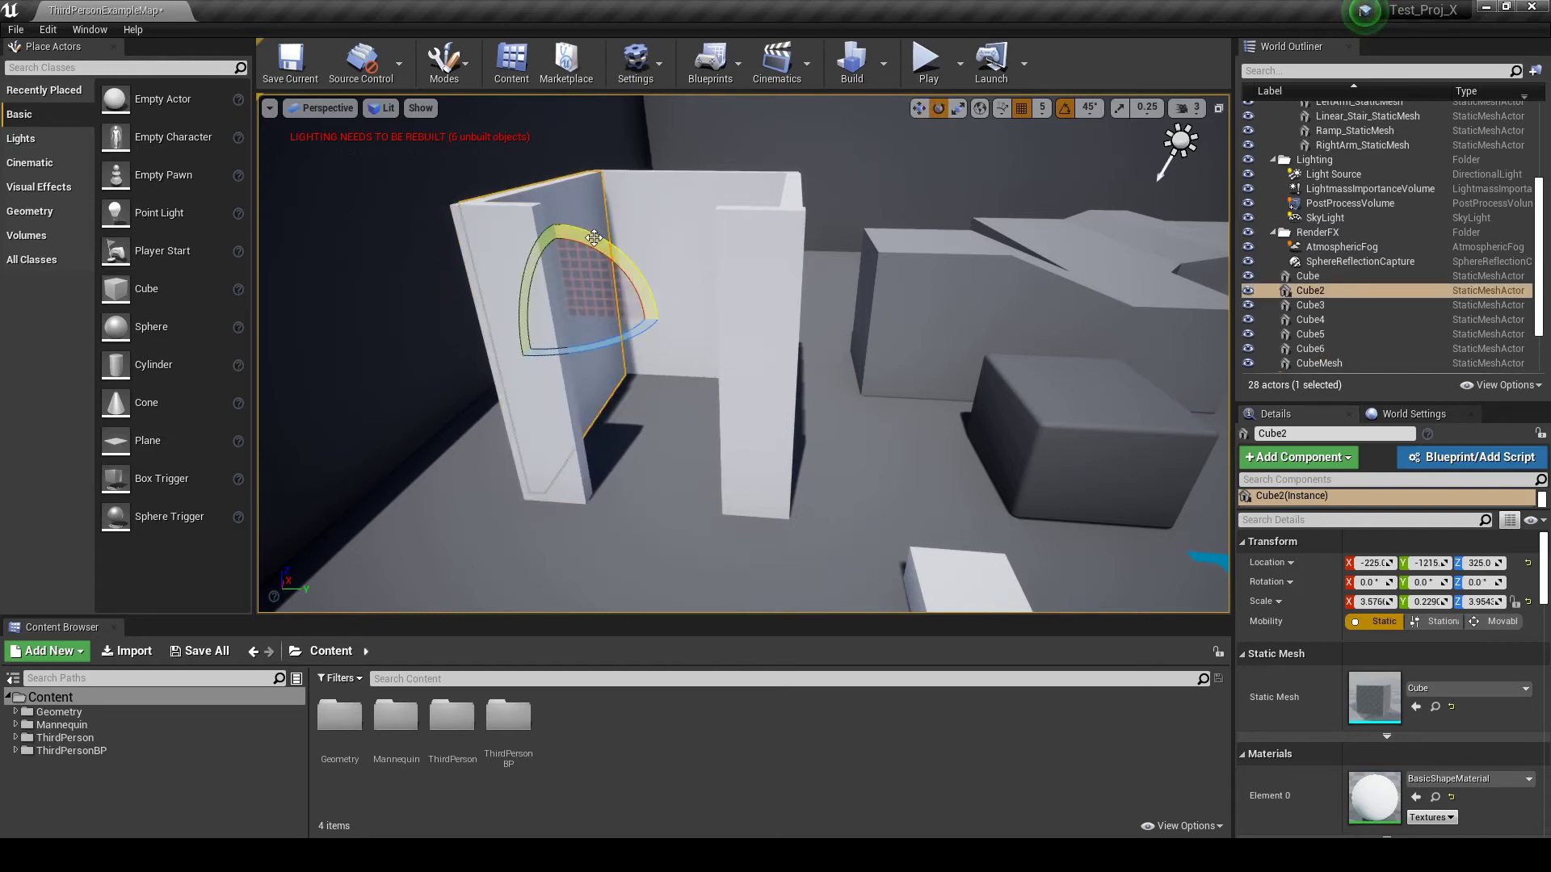
pyautogui.keyDown('alt'); pyautogui.moveTo(593, 238); pyautogui.dragTo(716, 188); pyautogui.keyUp('alt')
pyautogui.press('w')
pyautogui.press('d')
pyautogui.moveTo(869, 237); pyautogui.dragTo(622, 241, button='right')
pyautogui.moveTo(879, 244); pyautogui.dragTo(866, 245)
pyautogui.press('a')
pyautogui.moveTo(783, 299)
pyautogui.mouseDown(button='right')
pyautogui.moveTo(824, 356)
pyautogui.moveTo(897, 364)
pyautogui.moveTo(986, 299)
pyautogui.moveTo(1041, 294)
pyautogui.moveTo(784, 299)
pyautogui.mouseUp(button='right')
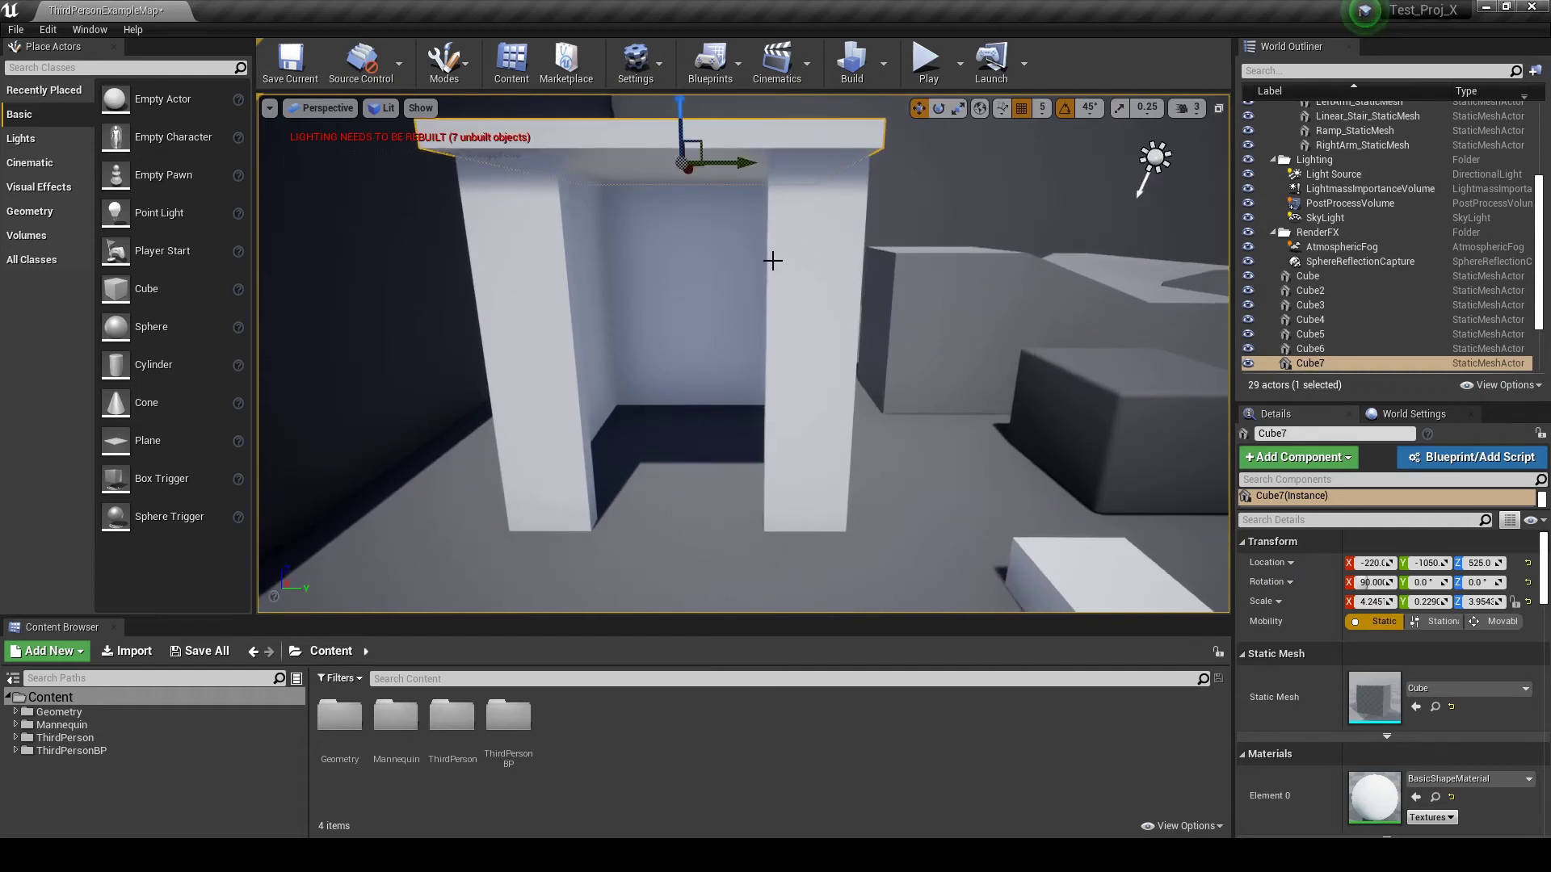
# Play-test the level by running the character into the cube room and around its entrance, and end the session
pyautogui.hotkey('alt', 'p')
pyautogui.press('w')
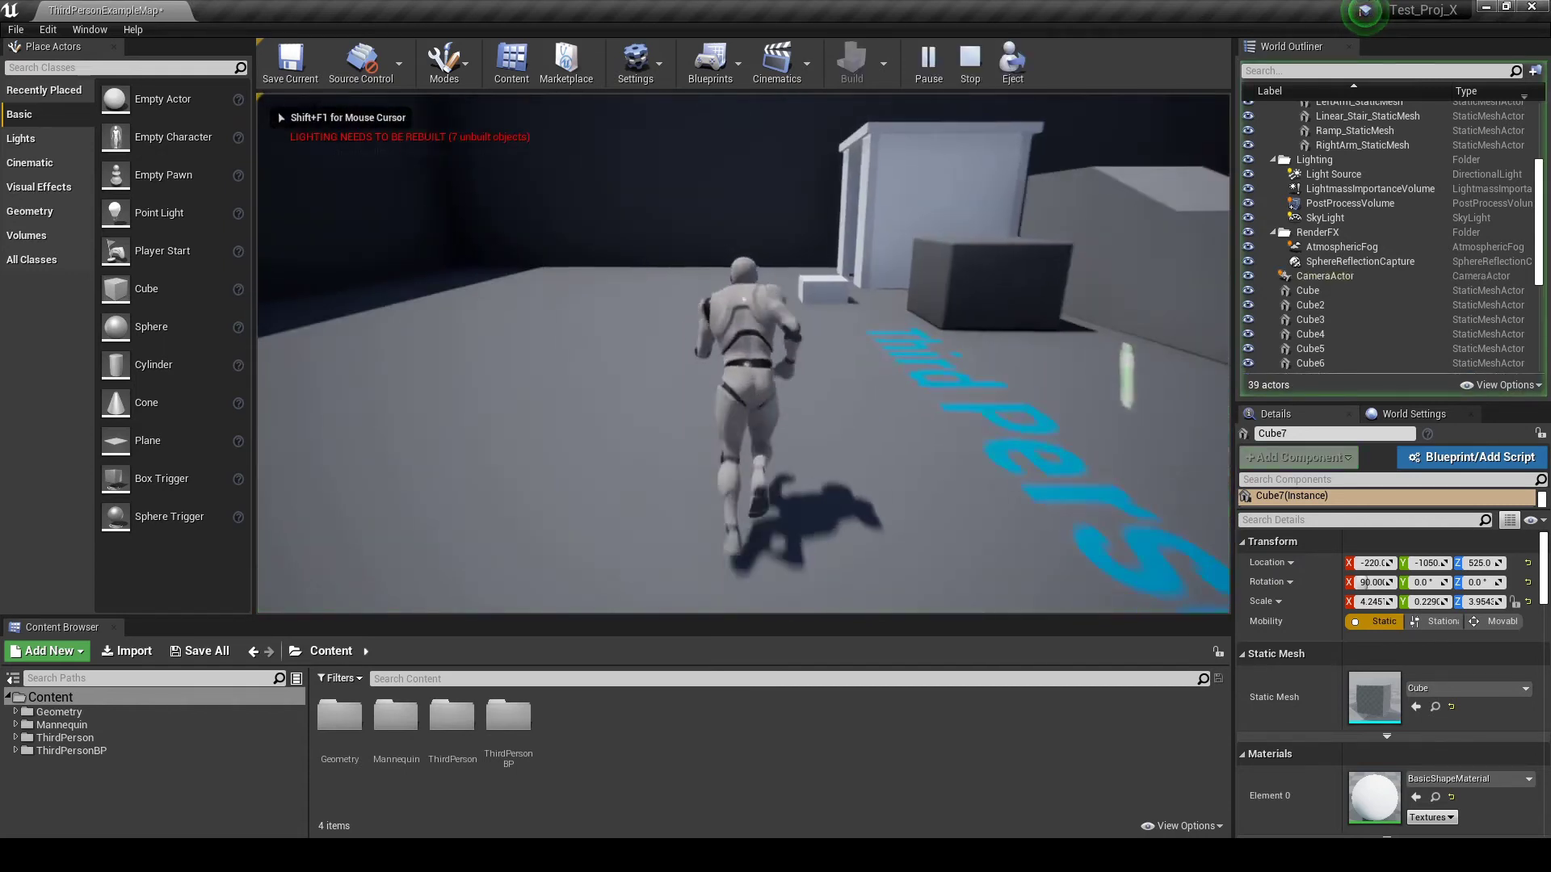
pyautogui.press('w')
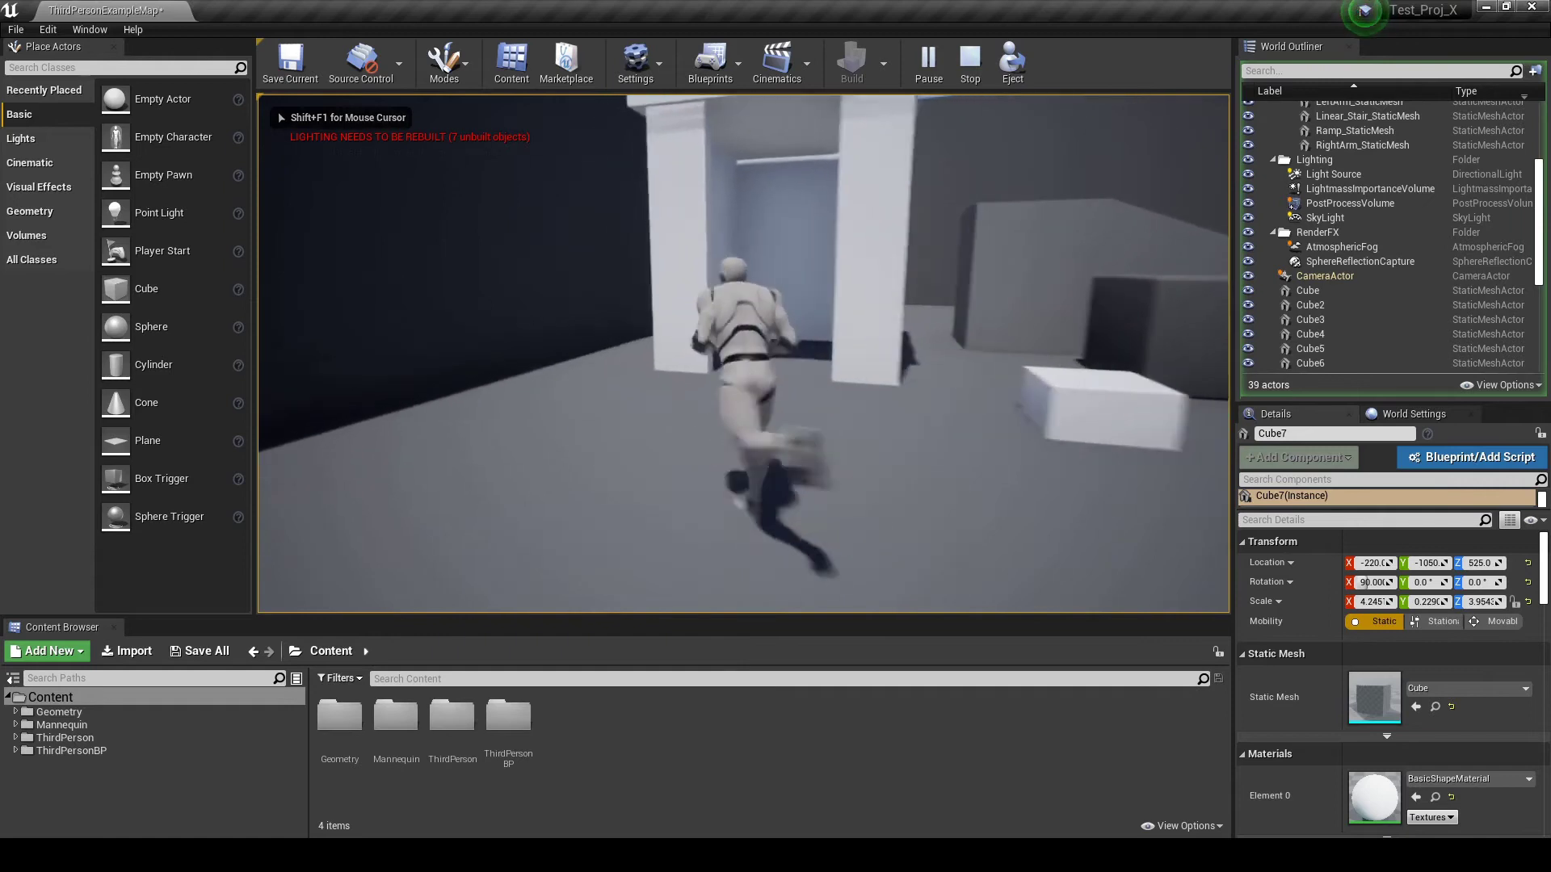
pyautogui.press('w')
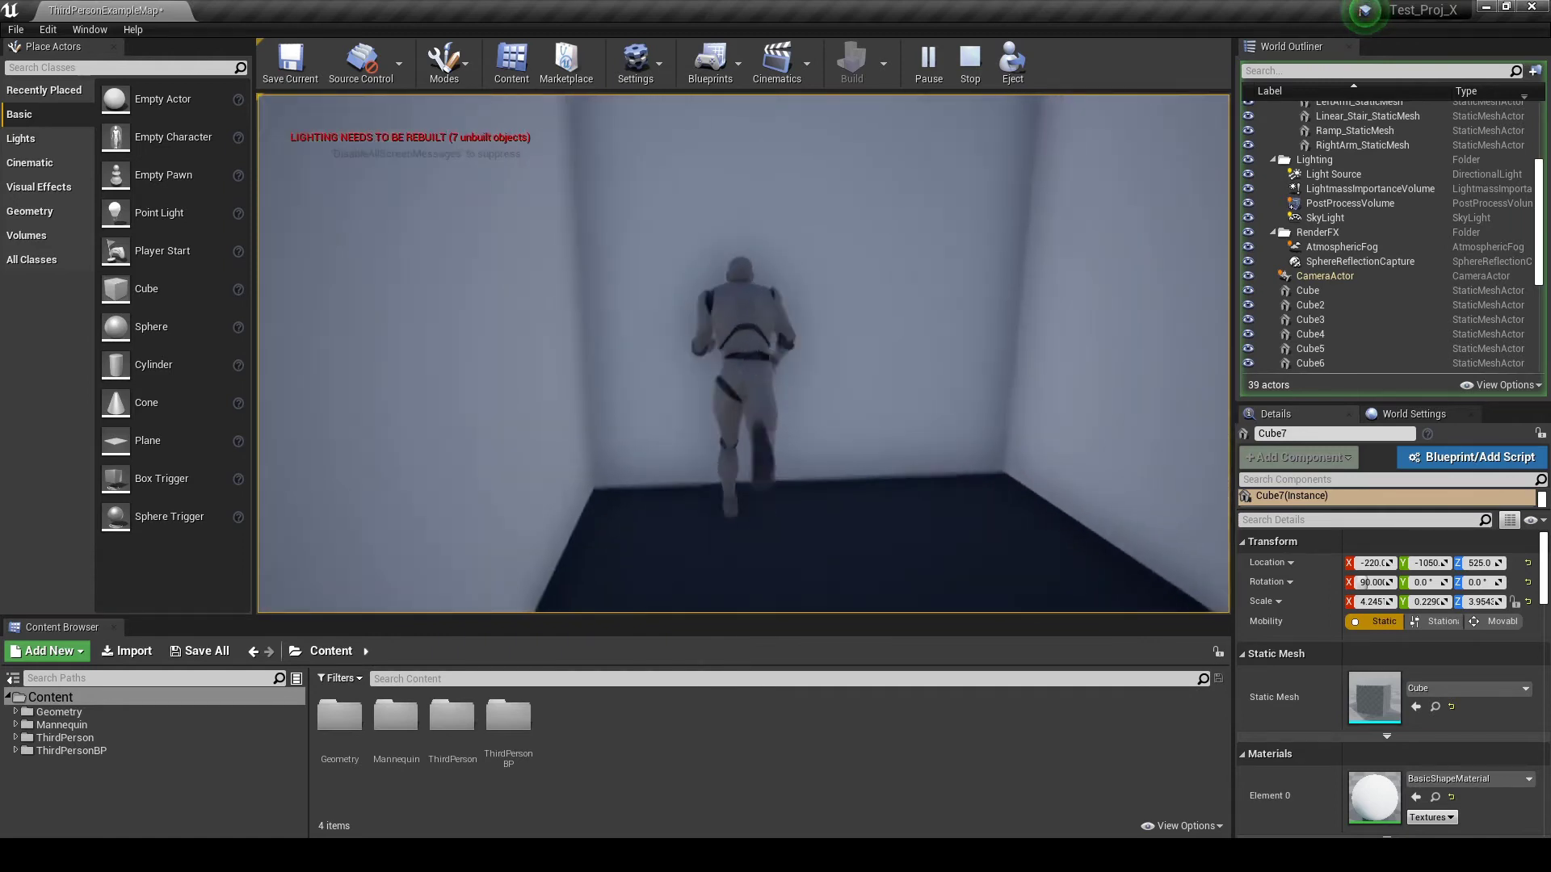
pyautogui.press('s')
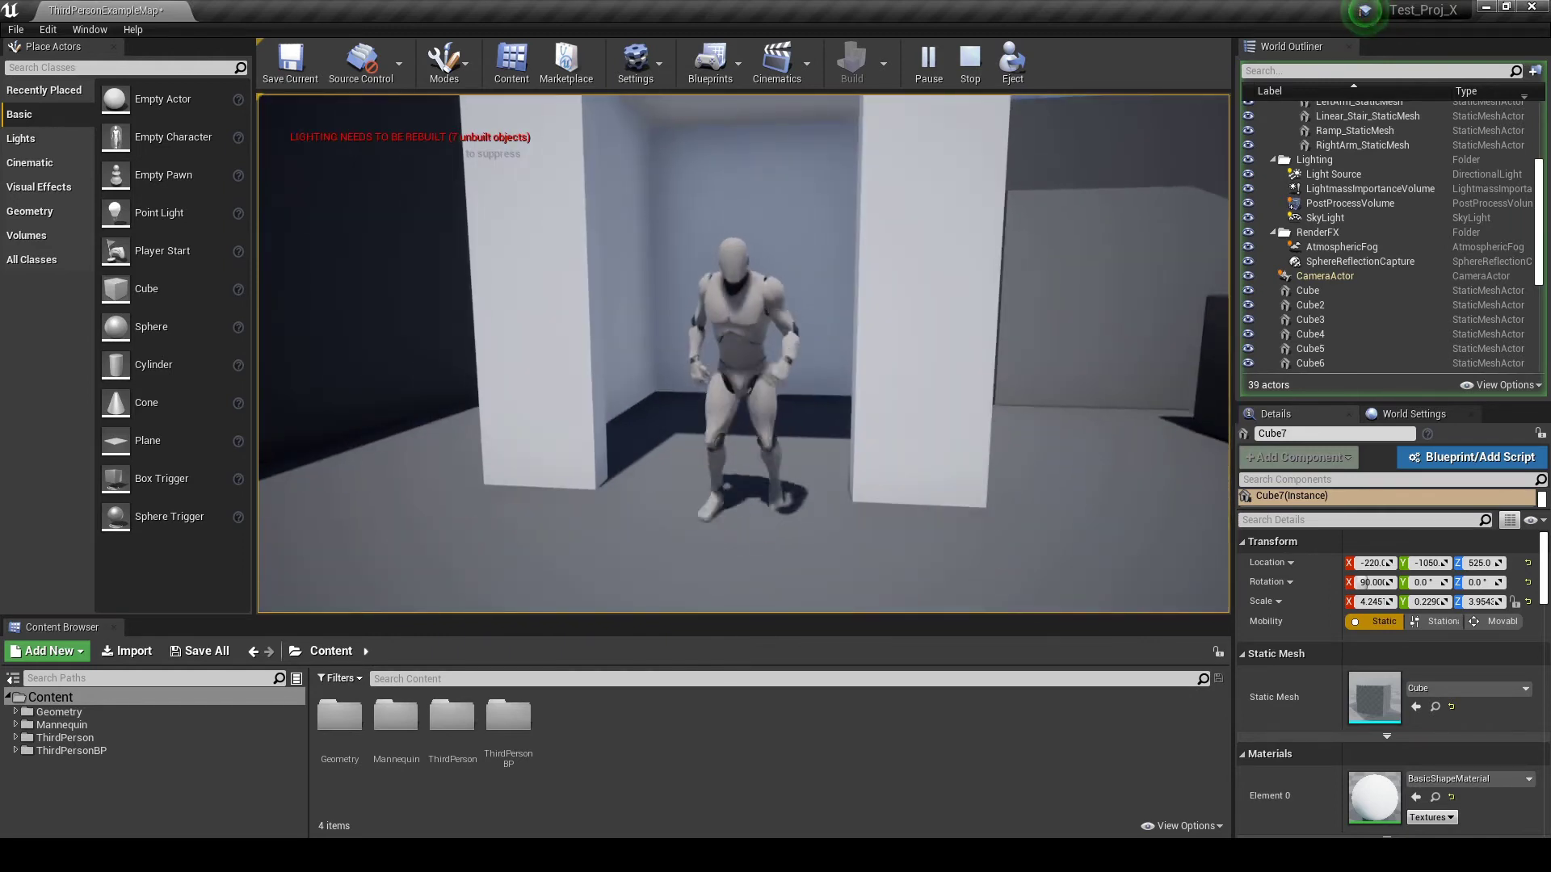
pyautogui.press('a')
pyautogui.press('w')
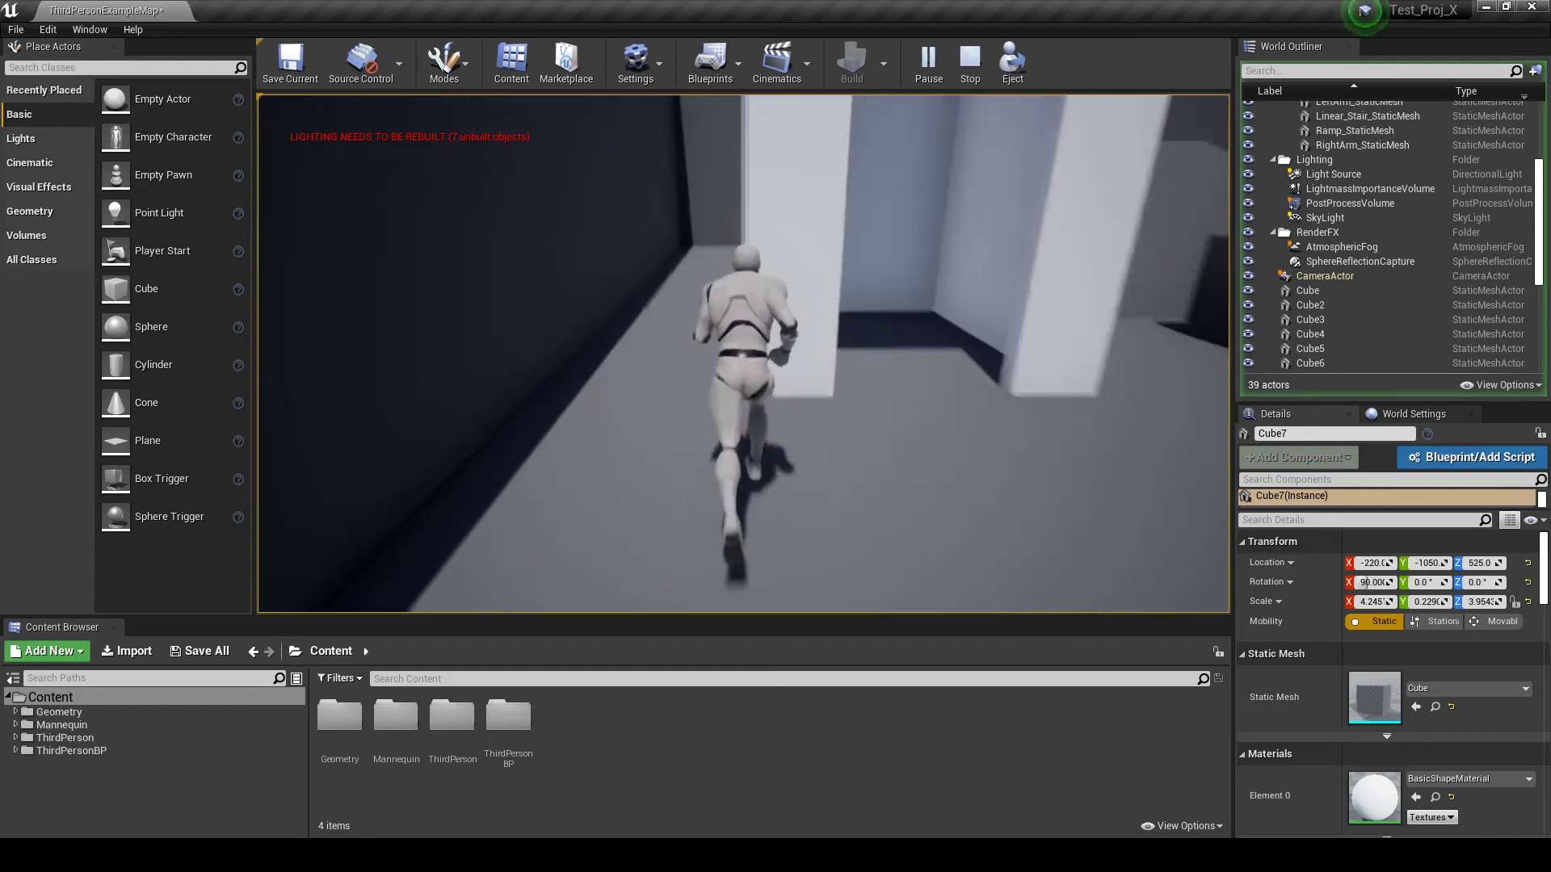
pyautogui.press('d')
pyautogui.press('d')
pyautogui.press('w')
pyautogui.press('space')
pyautogui.press('s')
pyautogui.press('d')
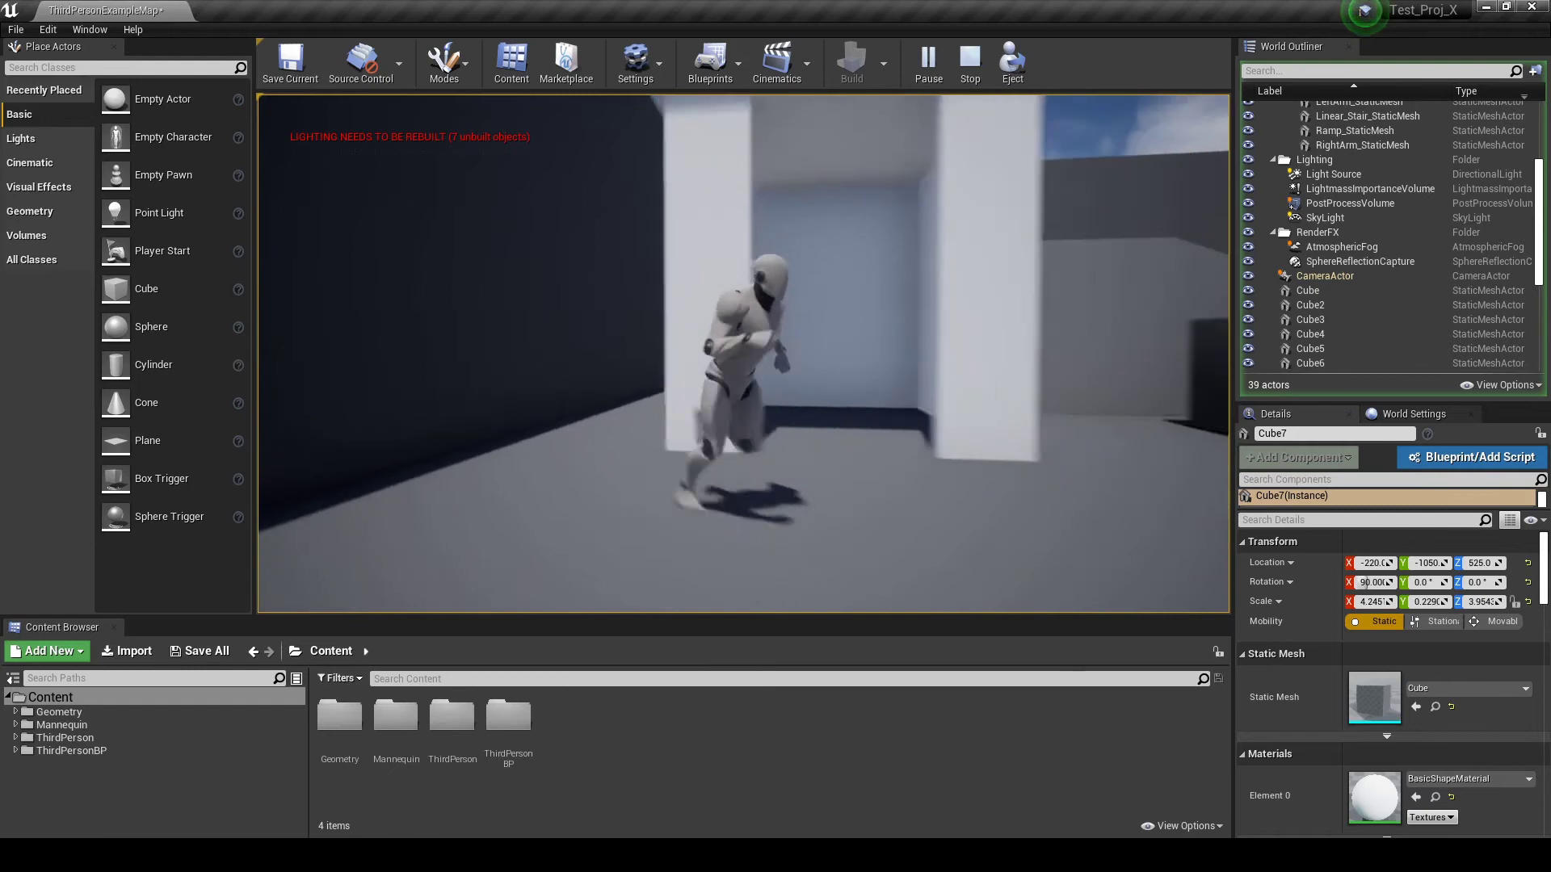
pyautogui.press('a')
pyautogui.press('w')
pyautogui.press('d')
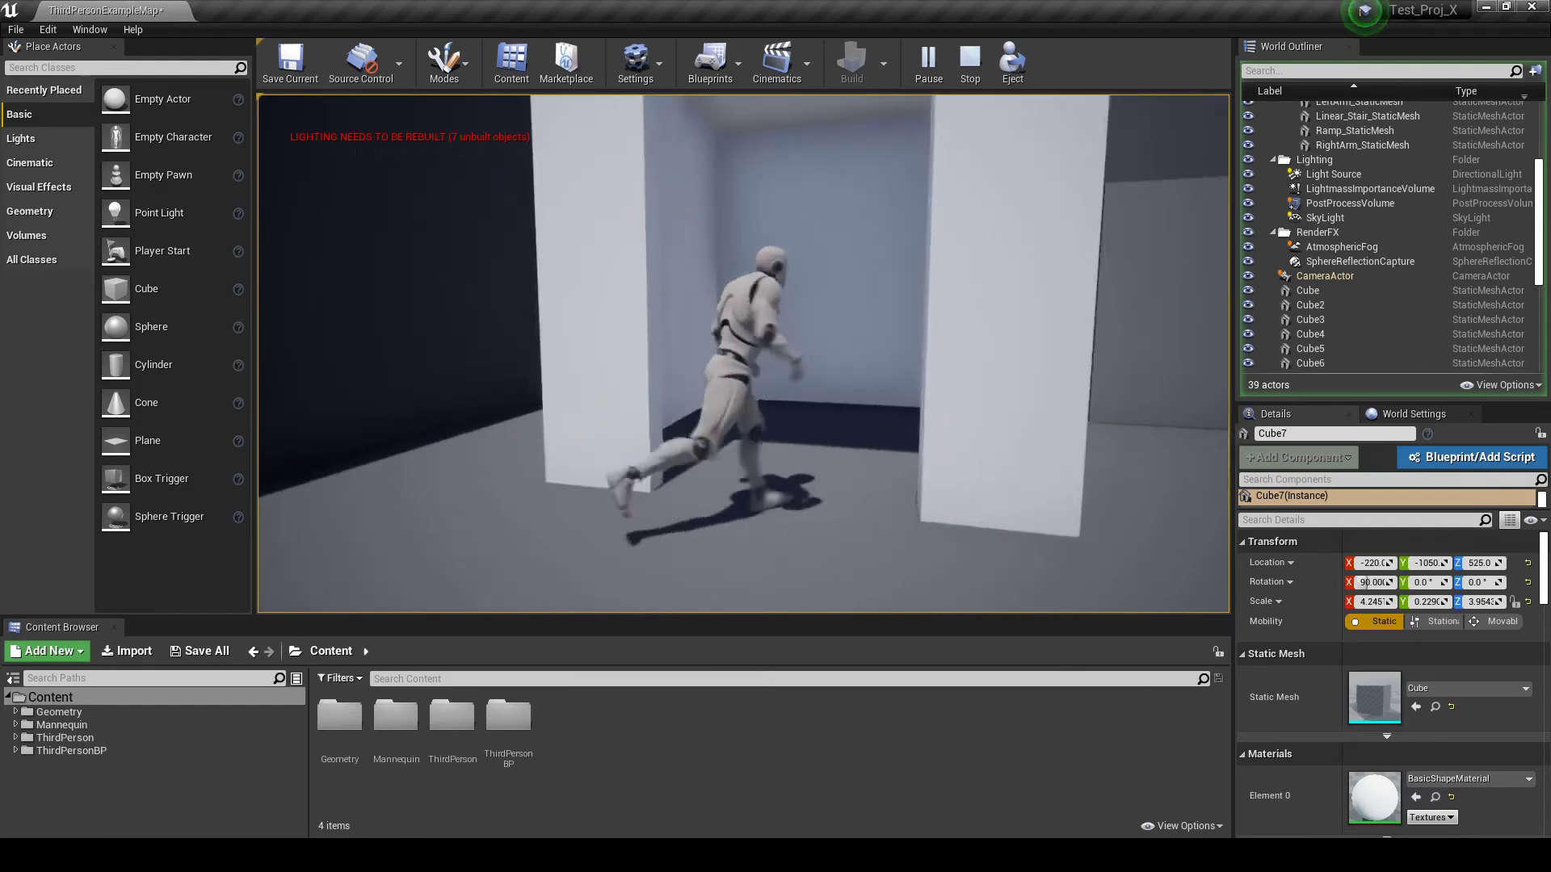
pyautogui.press('Escape')
pyautogui.press('Escape')
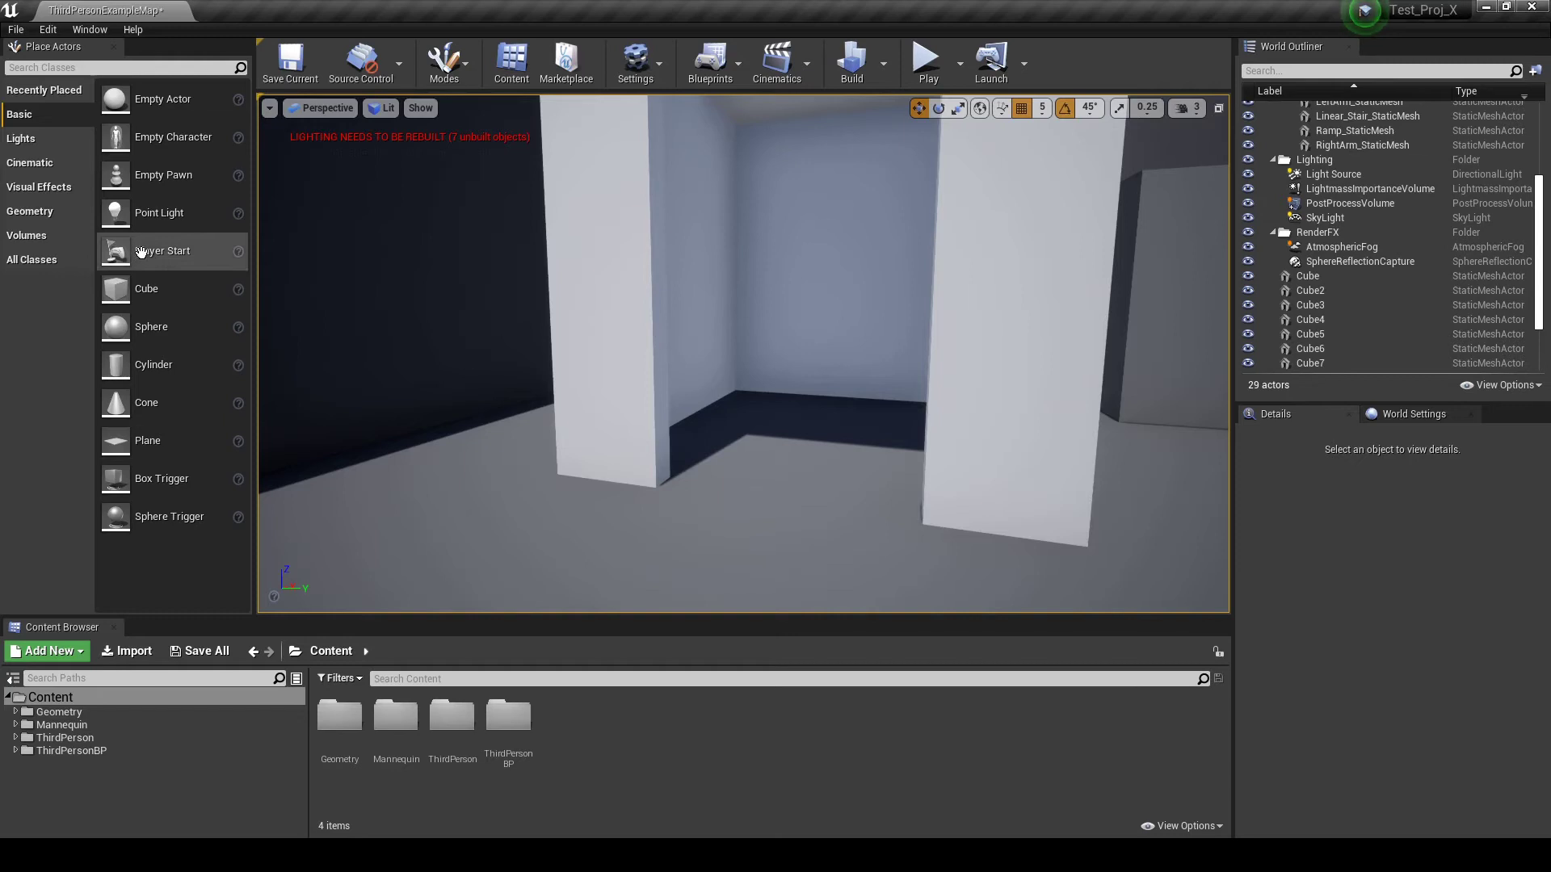
# Place a Point Light inside the room and position it under the roof at X -295, Y -1095, Z 390
pyautogui.click(45, 146)
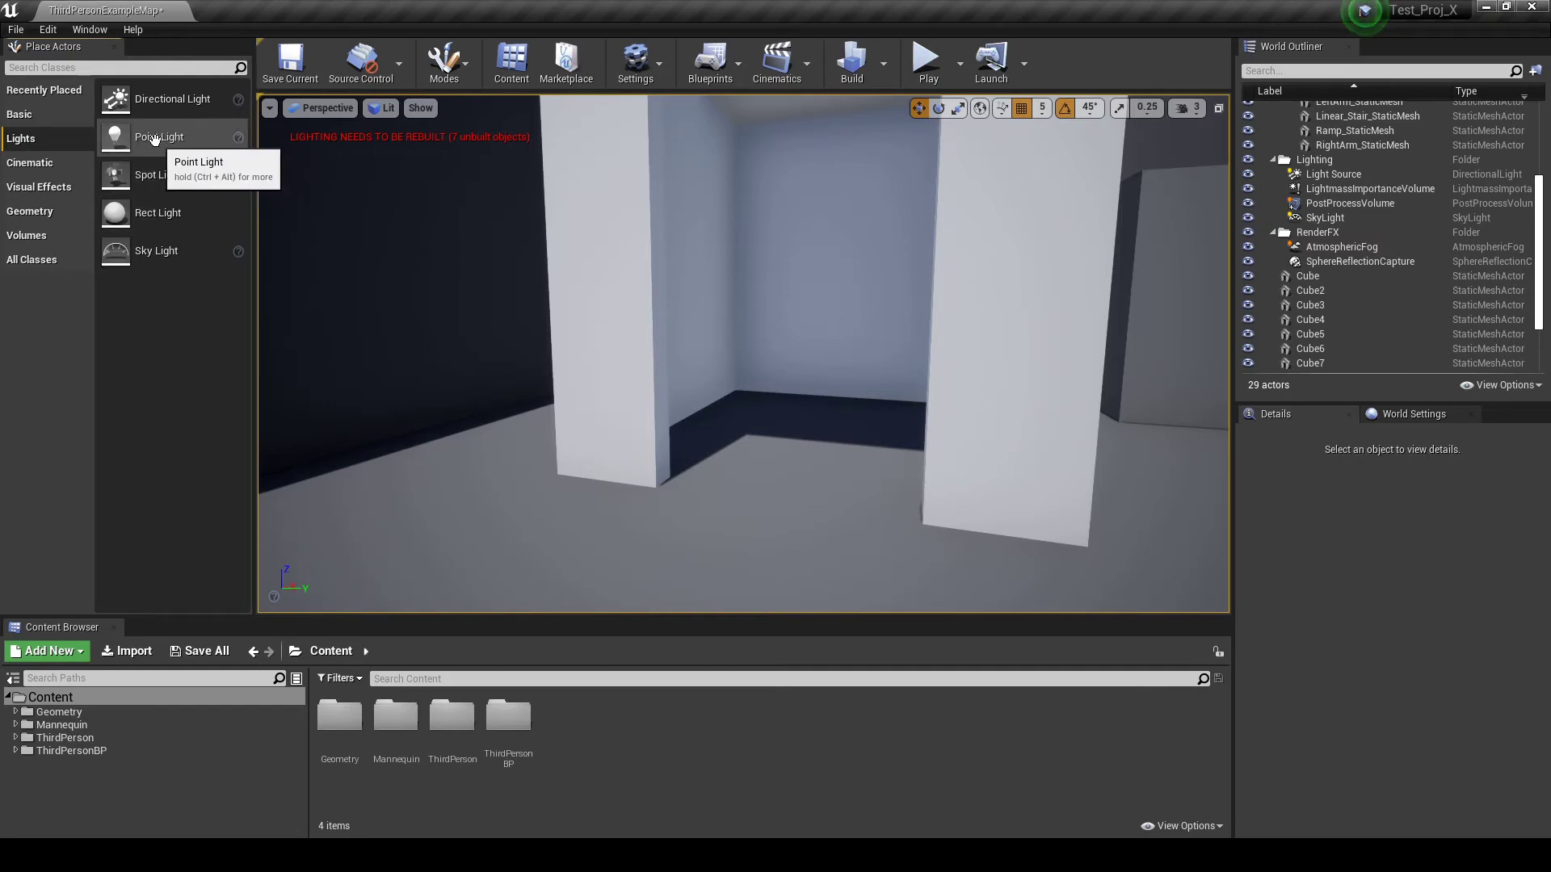
pyautogui.moveTo(154, 139); pyautogui.dragTo(797, 450)
pyautogui.moveTo(798, 341); pyautogui.dragTo(801, 112)
pyautogui.moveTo(801, 111); pyautogui.dragTo(819, 48, button='right')
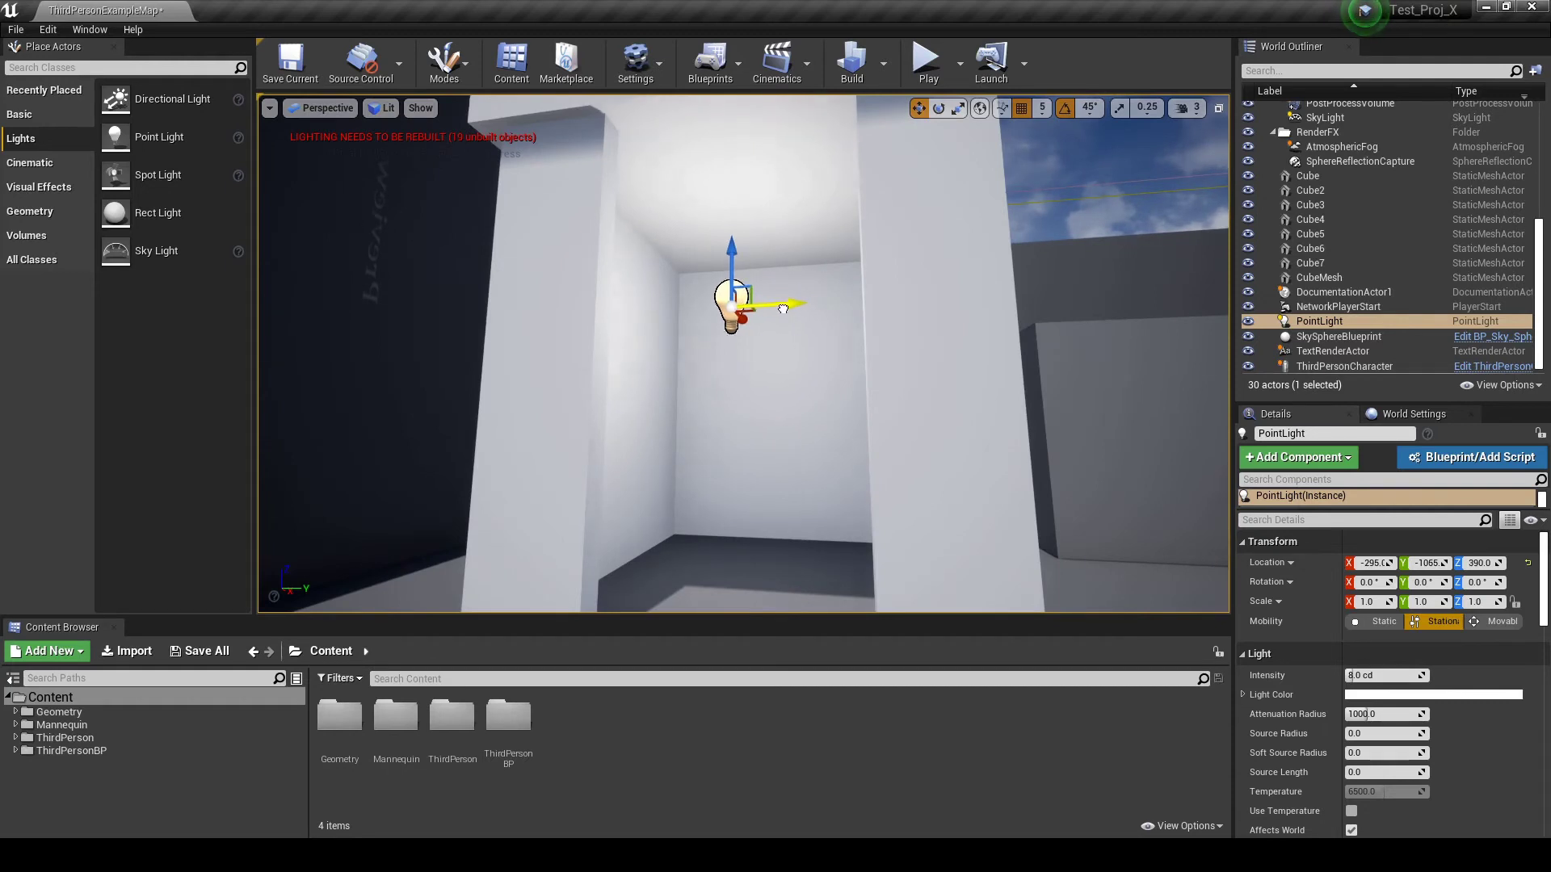
pyautogui.moveTo(775, 309); pyautogui.dragTo(753, 311)
pyautogui.moveTo(752, 311); pyautogui.dragTo(780, 344, button='right')
pyautogui.press('s')
pyautogui.press('w')
pyautogui.press('s')
pyautogui.press('s')
pyautogui.moveTo(678, 336)
pyautogui.mouseDown(button='right')
pyautogui.moveTo(731, 335)
pyautogui.moveTo(656, 344)
pyautogui.moveTo(679, 336)
pyautogui.mouseUp(button='right')
pyautogui.press('w')
# Play-test the room with the point light by walking the character in and out, and end the session
pyautogui.hotkey('alt', 'p')
pyautogui.press('w')
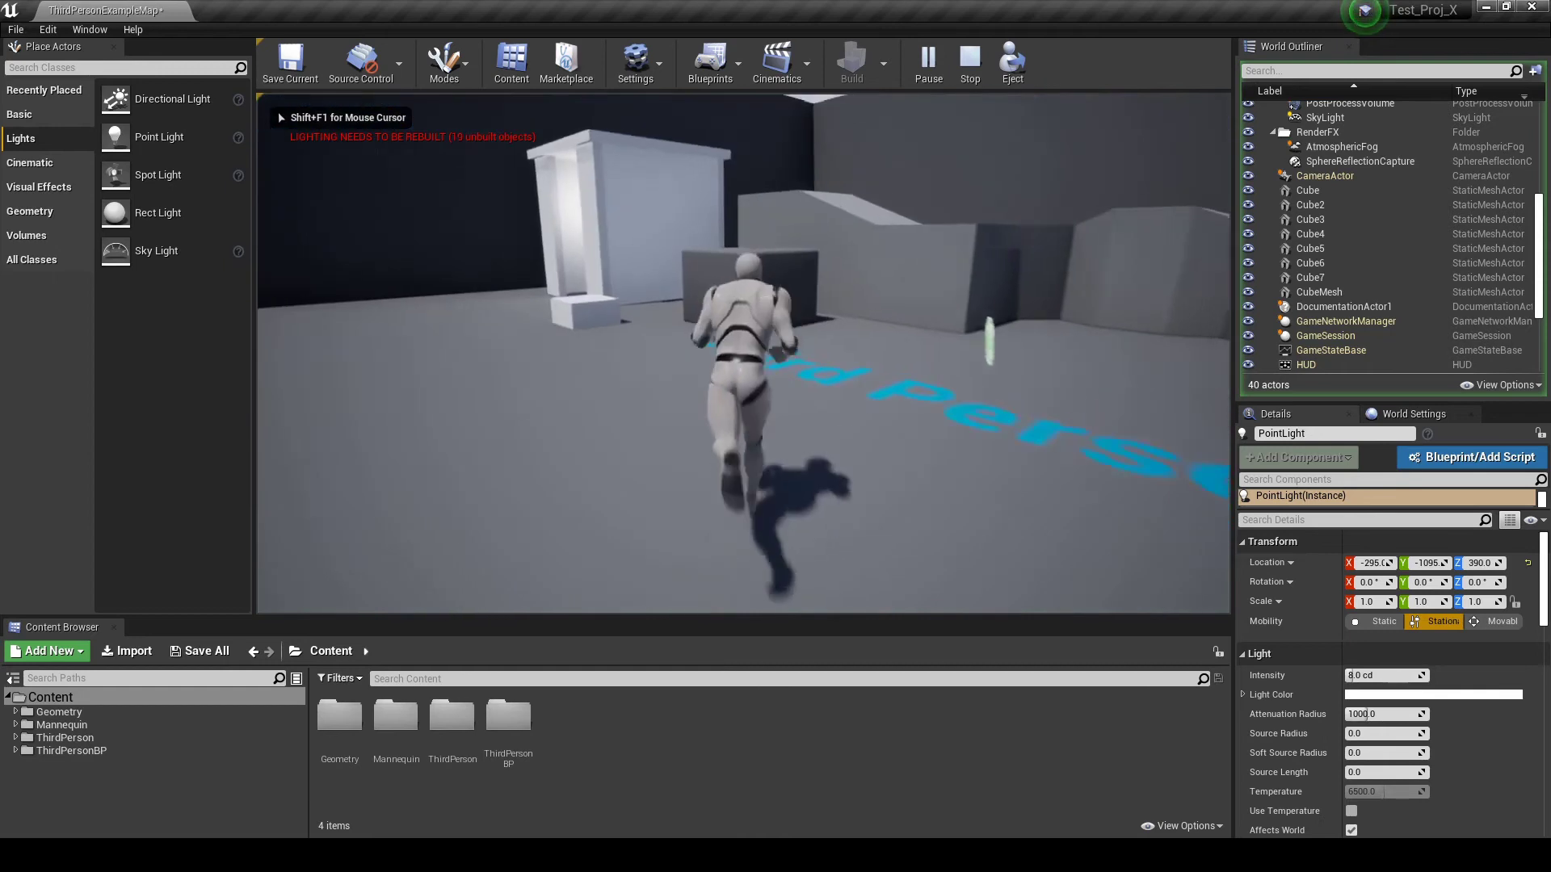
pyautogui.press('w')
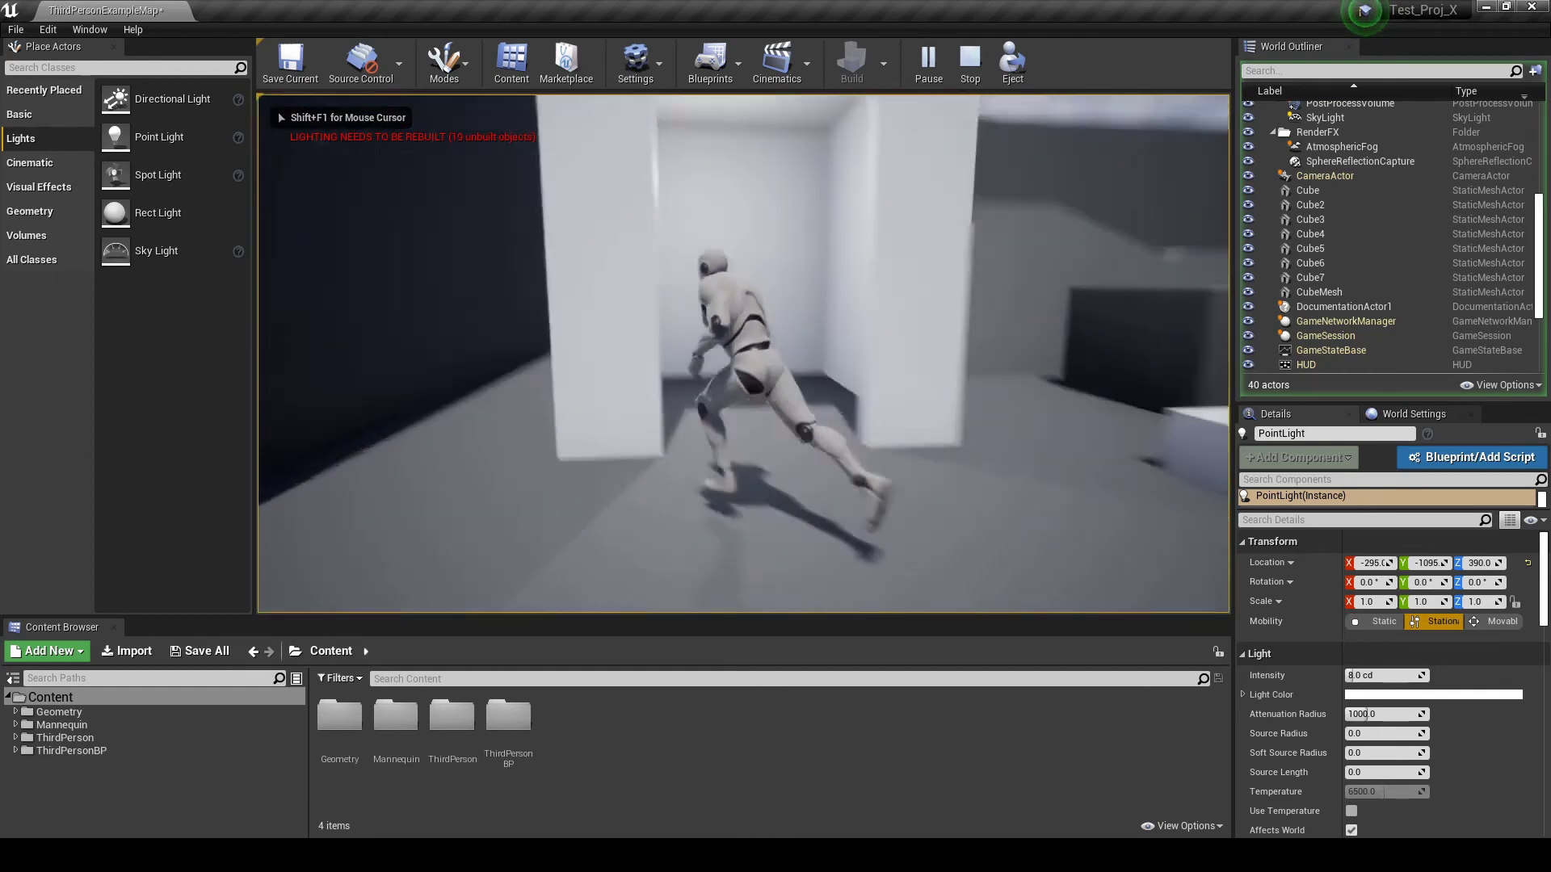
pyautogui.press('w')
pyautogui.press('s')
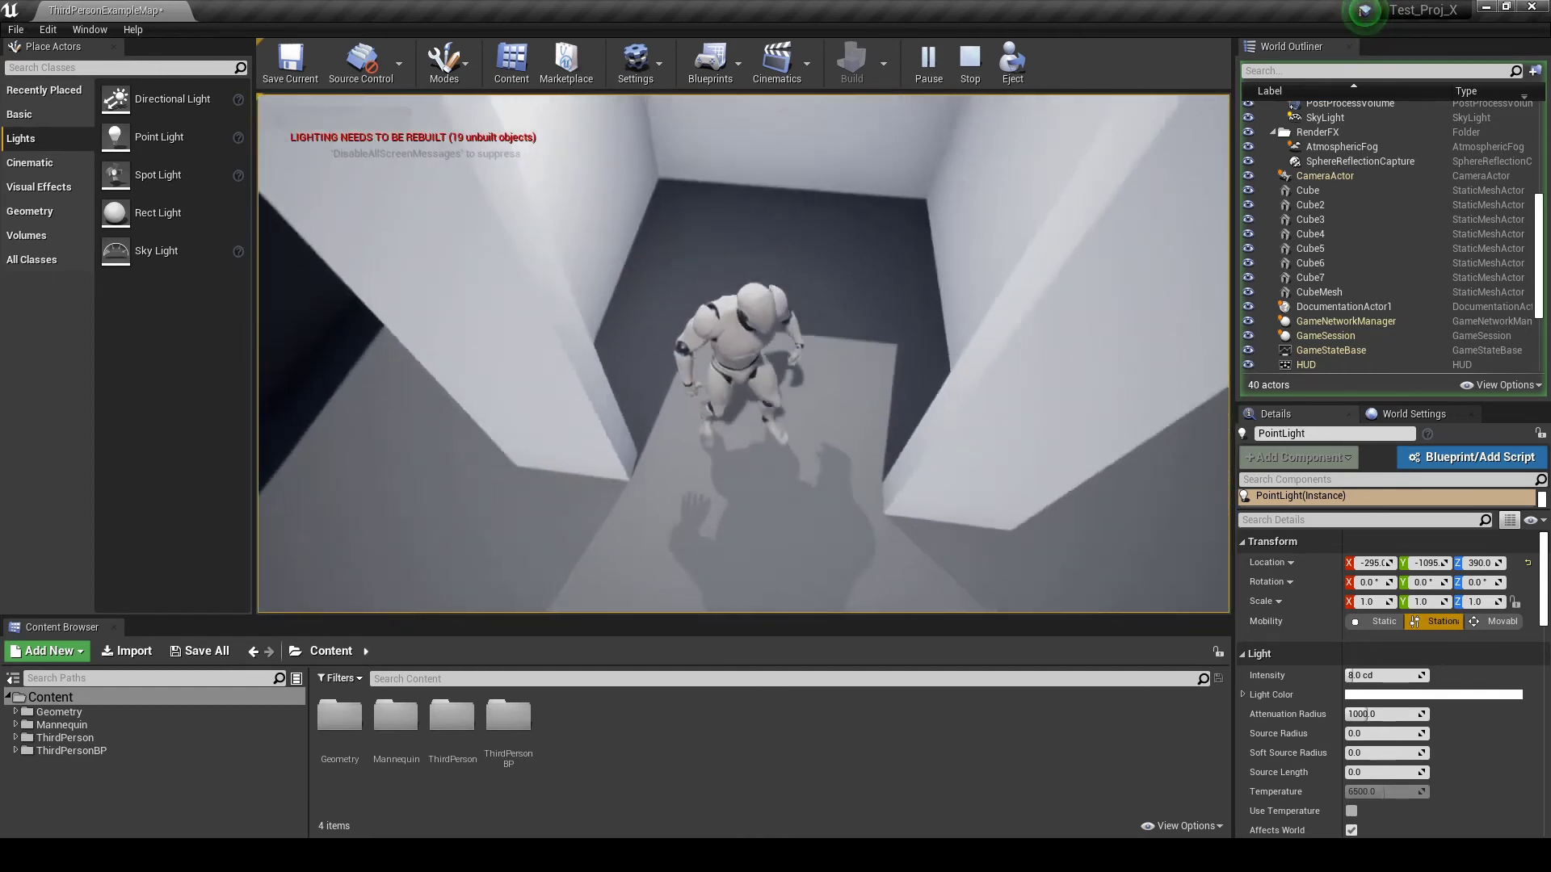
pyautogui.press('w')
pyautogui.press('d')
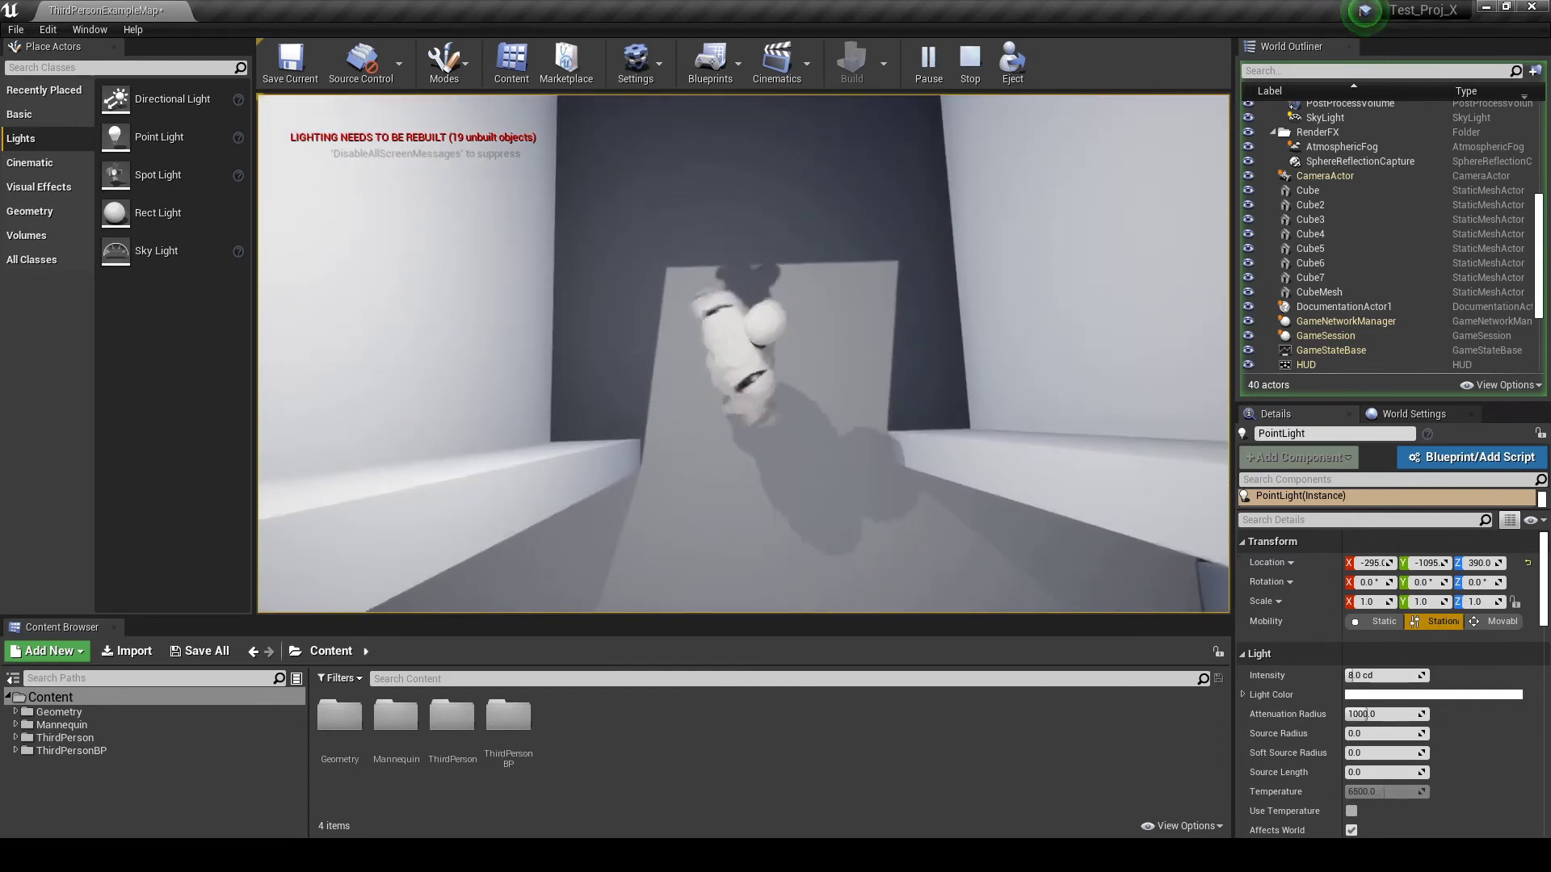
pyautogui.press('s')
pyautogui.press('w')
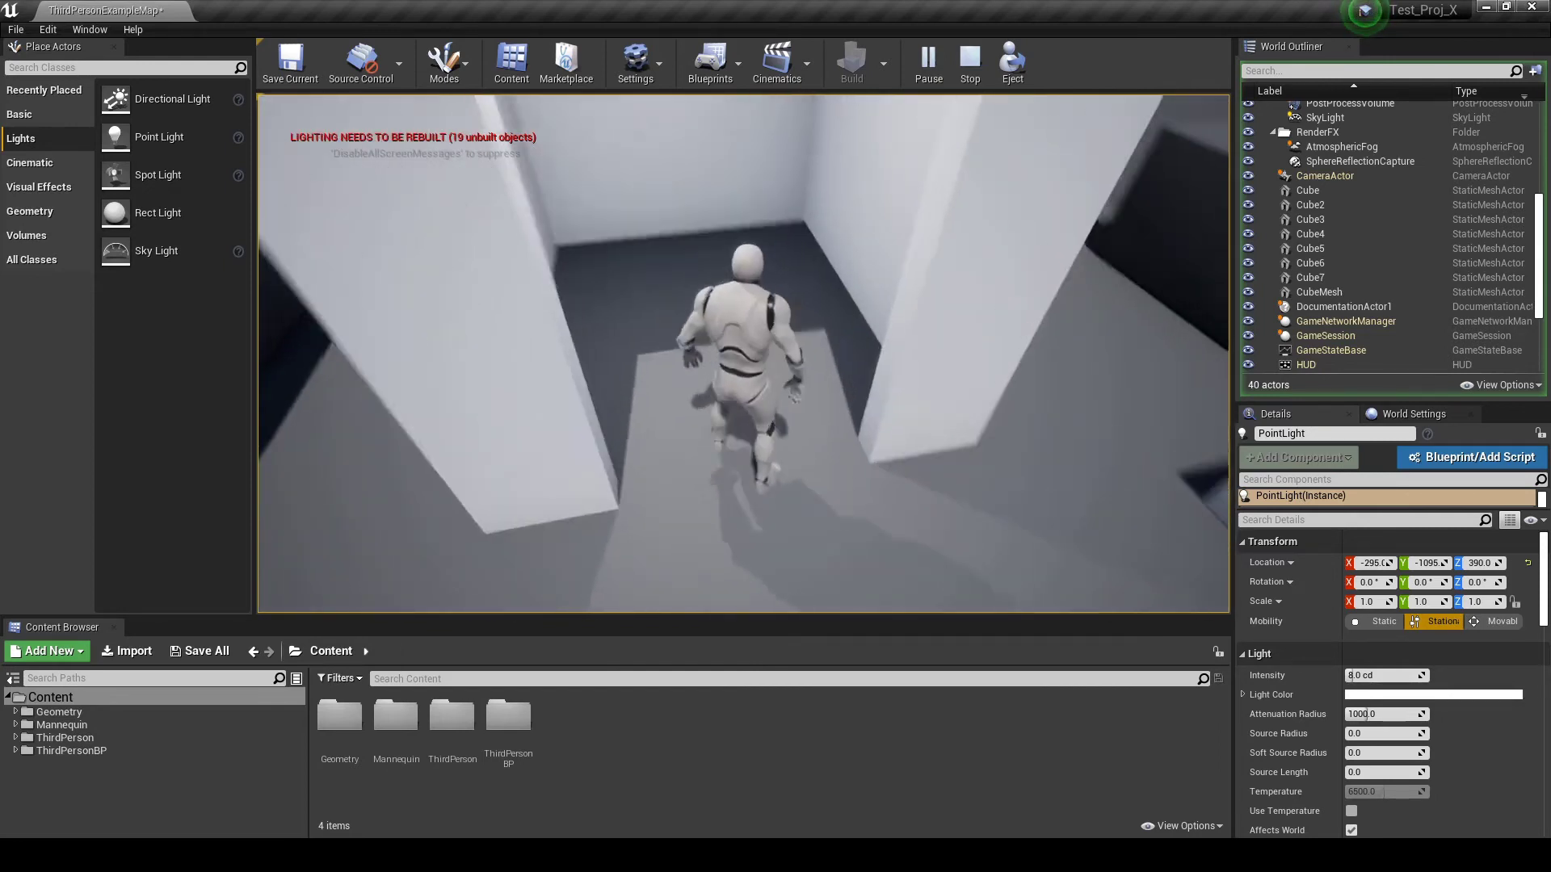
pyautogui.press('Escape')
# Select the point light in the room and set its Light Color to yellow
pyautogui.scroll(5, 712, 344)
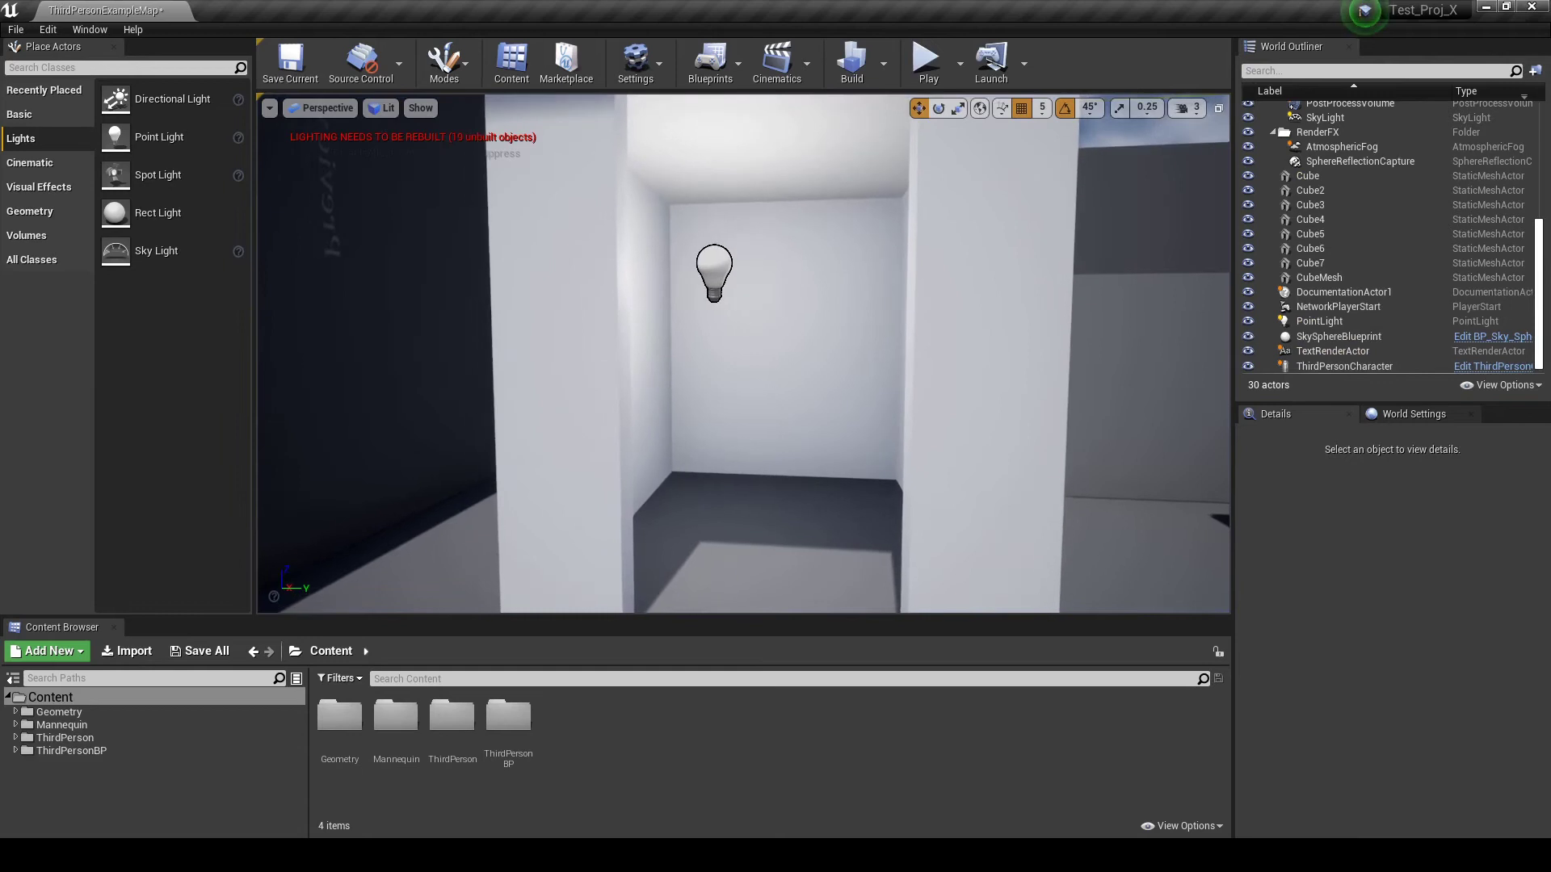
pyautogui.click(714, 278)
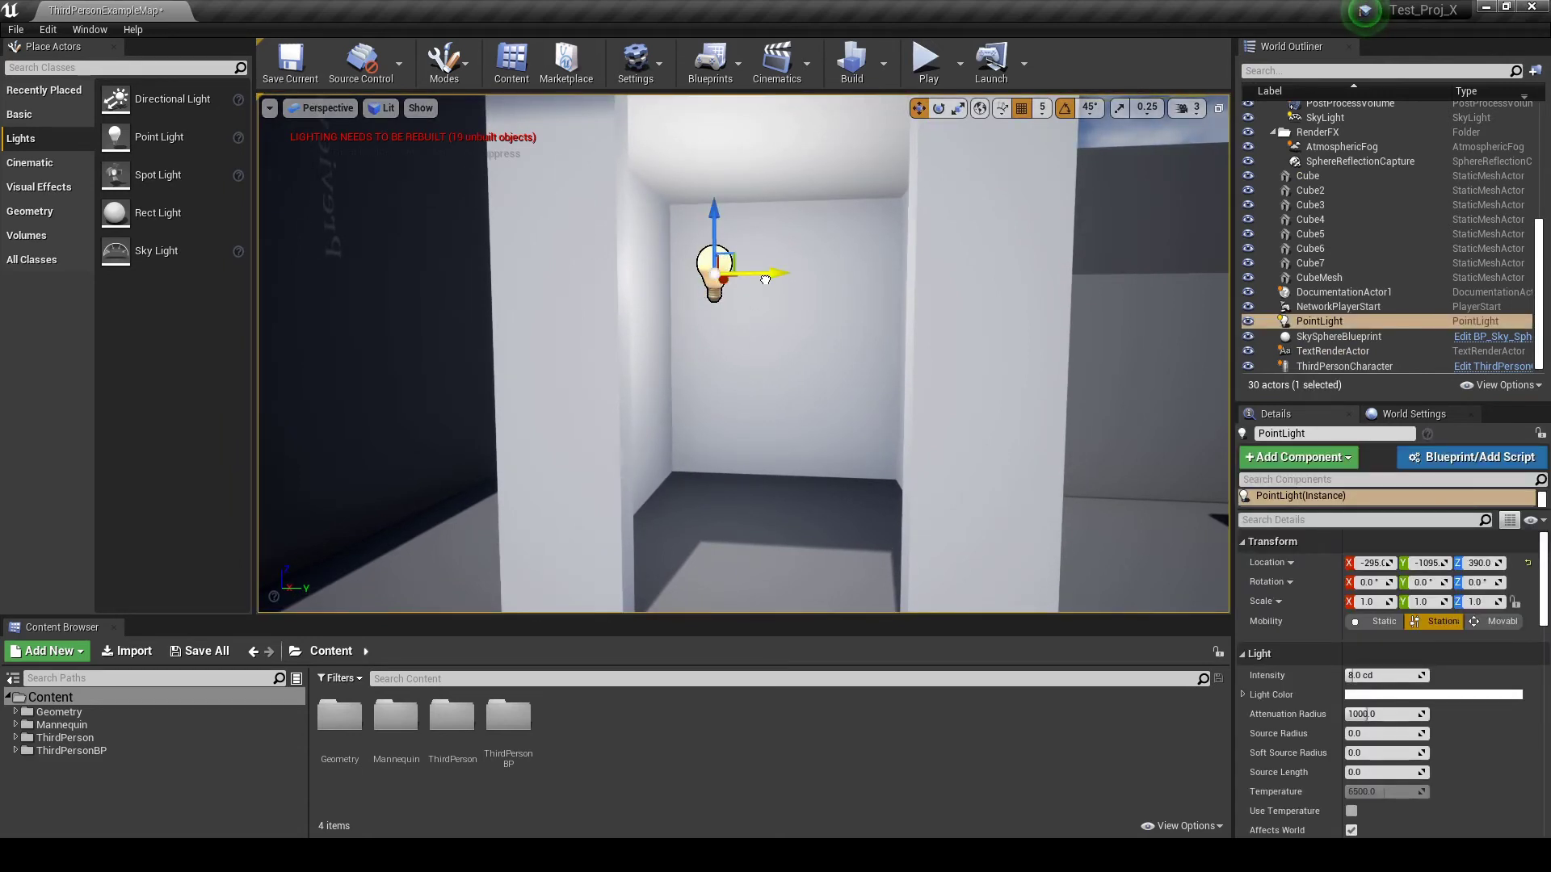
pyautogui.moveTo(765, 279)
pyautogui.mouseDown(button='right')
pyautogui.moveTo(756, 304)
pyautogui.moveTo(745, 297)
pyautogui.mouseUp(button='right')
pyautogui.press('s')
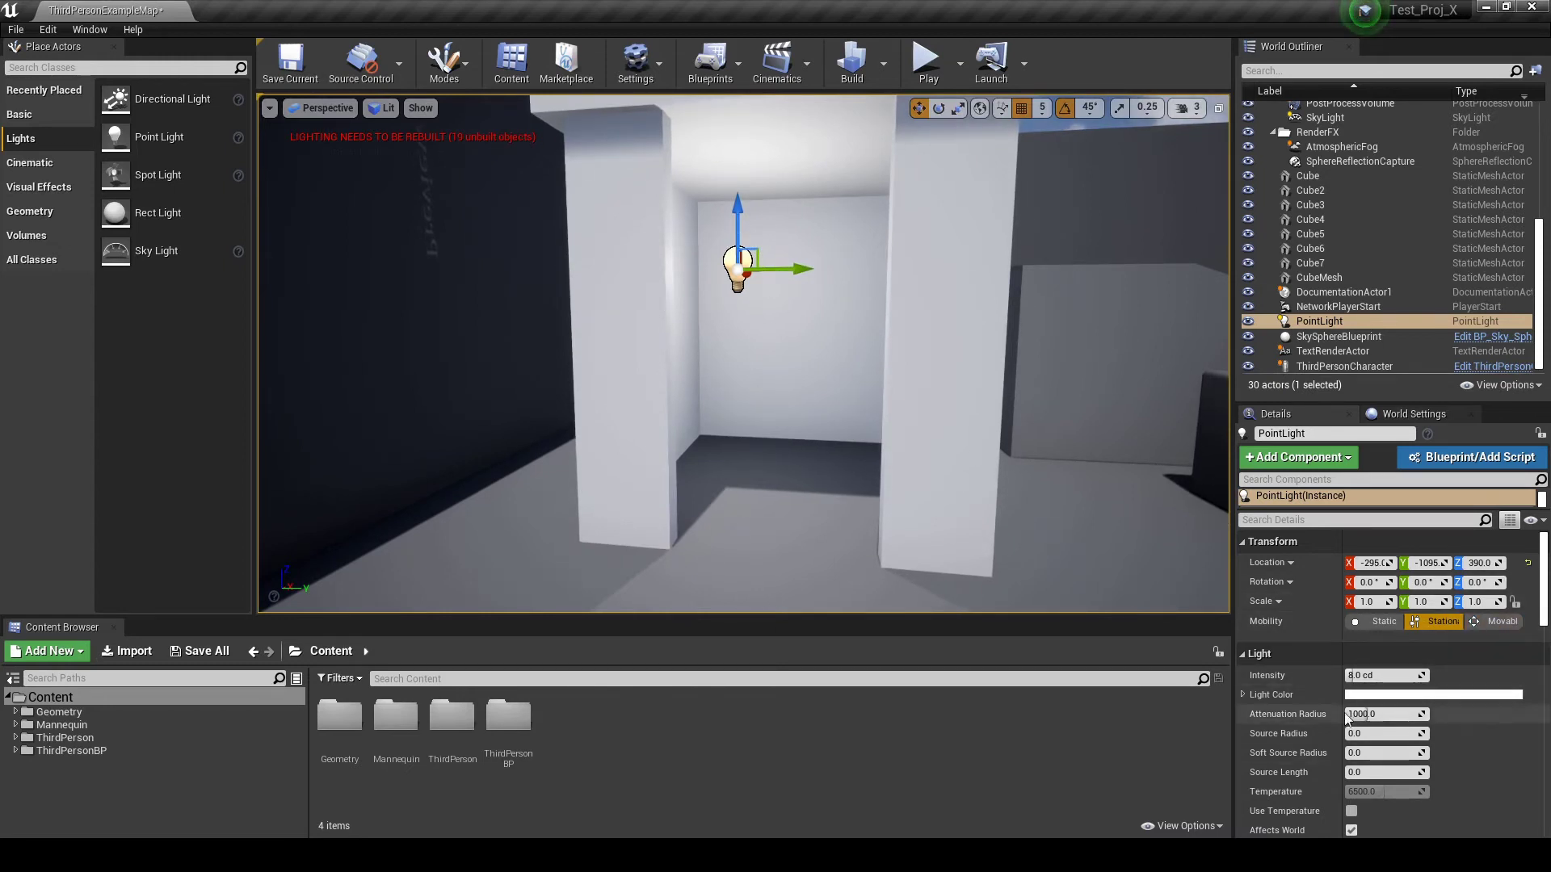
pyautogui.click(1391, 697)
pyautogui.moveTo(1165, 570); pyautogui.dragTo(1197, 598)
pyautogui.click(1278, 801)
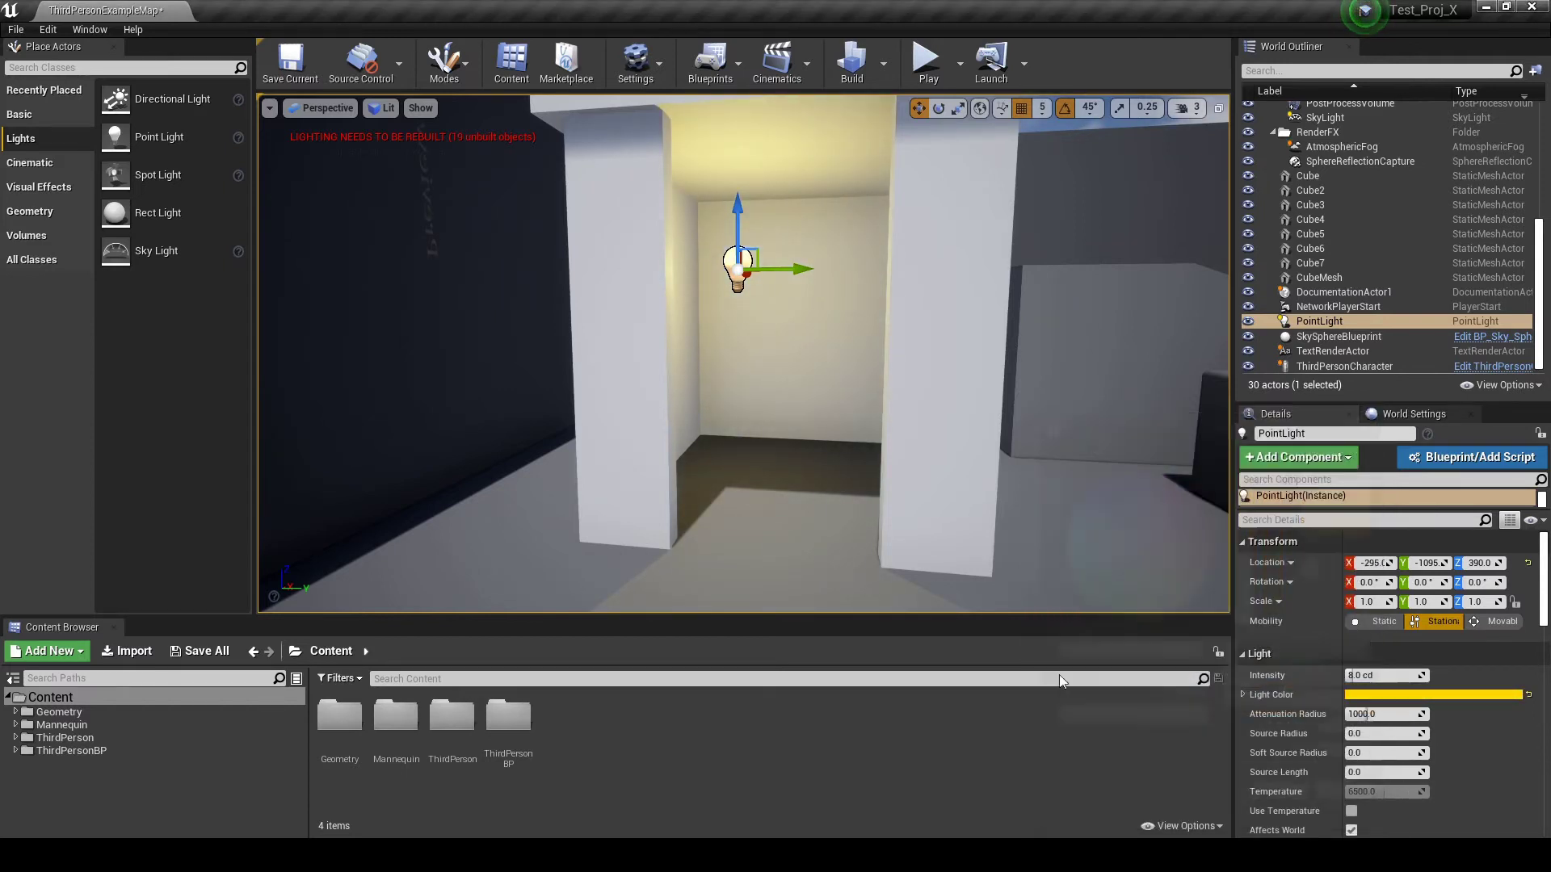
# Set the point light's Intensity to 20 cd
pyautogui.moveTo(936, 599); pyautogui.dragTo(844, 566, button='right')
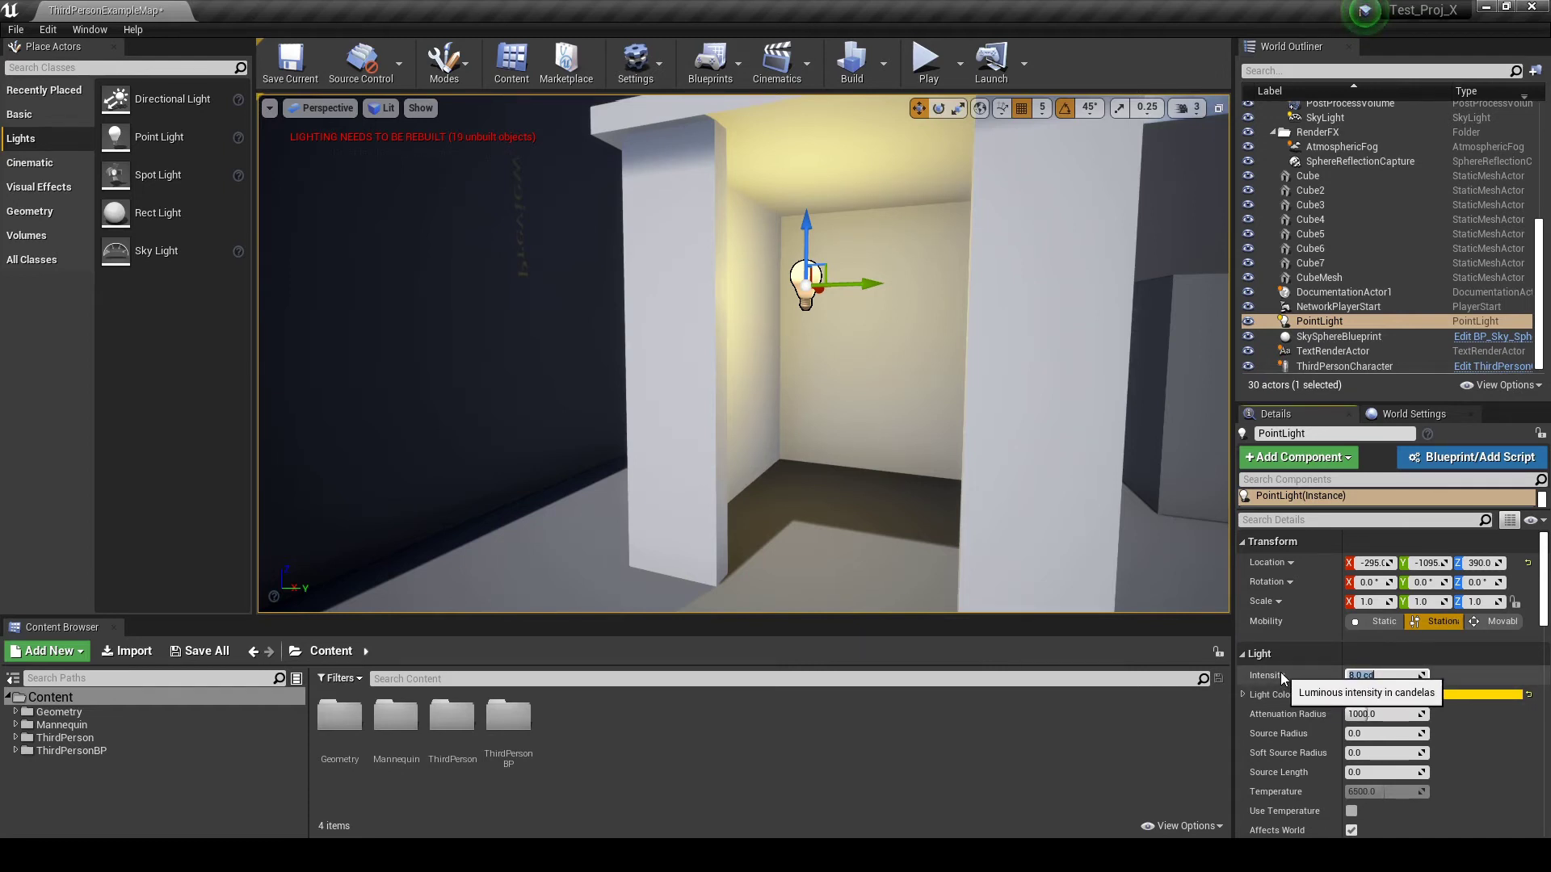
pyautogui.write('20')
pyautogui.press('Return')
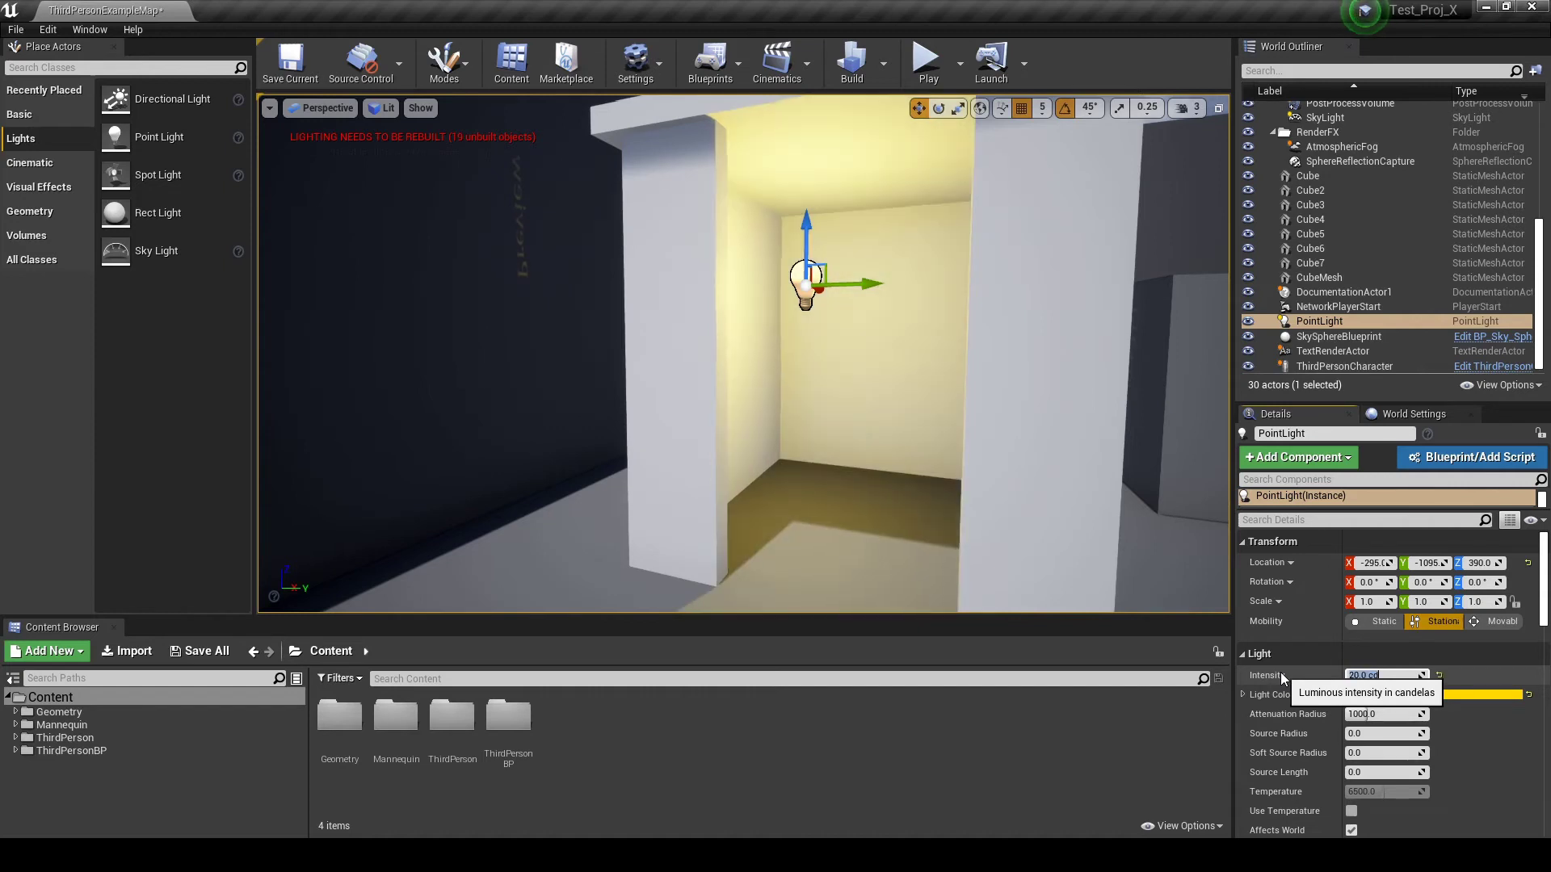
# Play-test the level and walk the character through the room to check the brighter yellow light
pyautogui.press('s')
pyautogui.moveTo(830, 250); pyautogui.dragTo(830, 294, button='right')
pyautogui.hotkey('alt', 'p')
pyautogui.click(817, 250)
pyautogui.press('w')
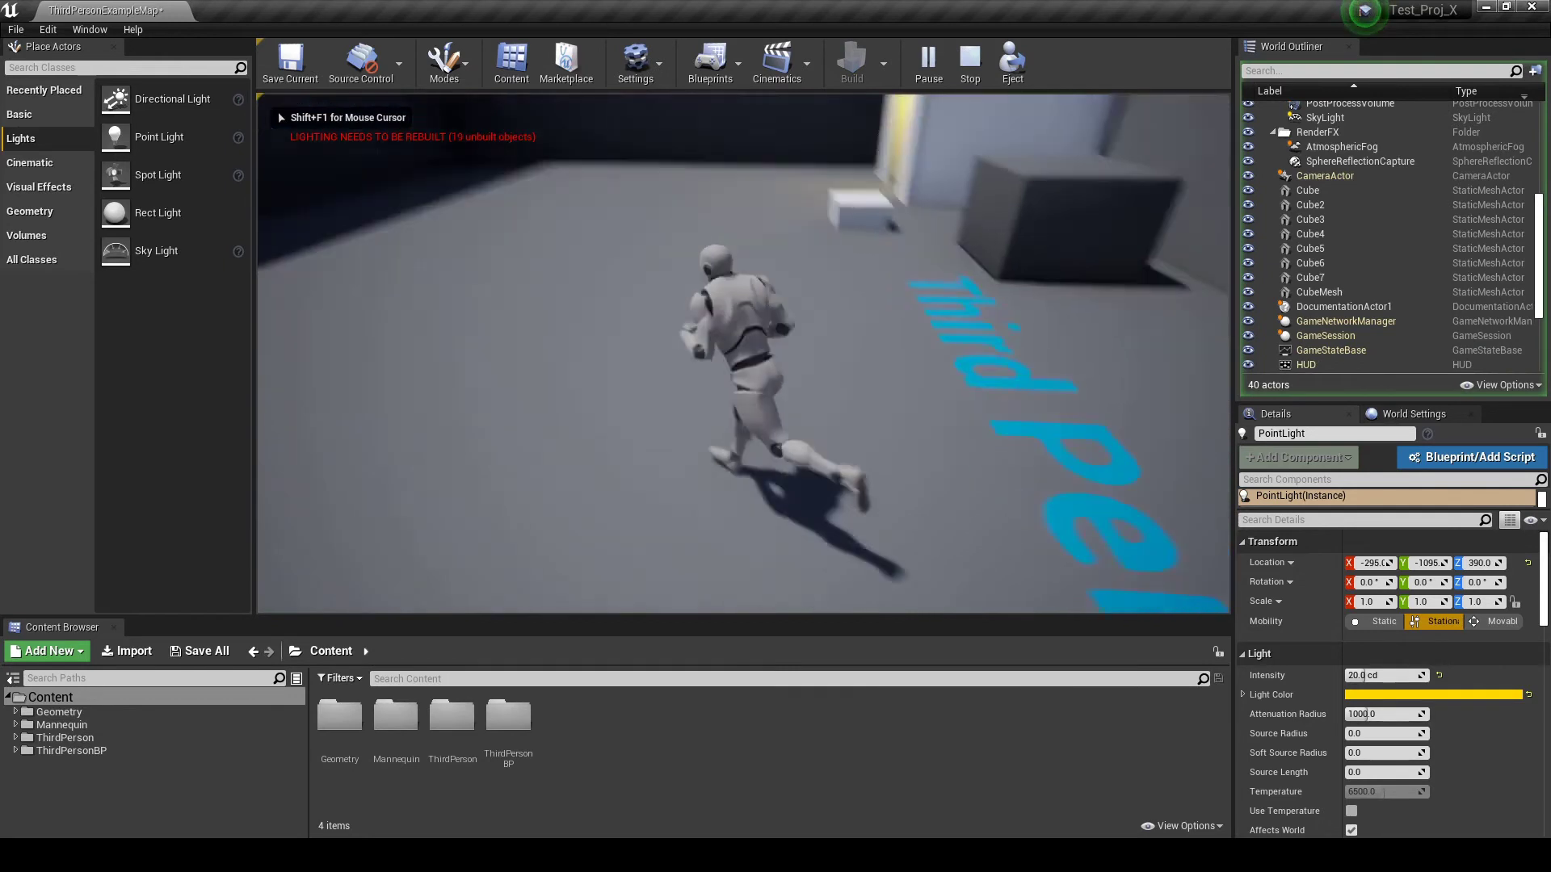
pyautogui.press('w')
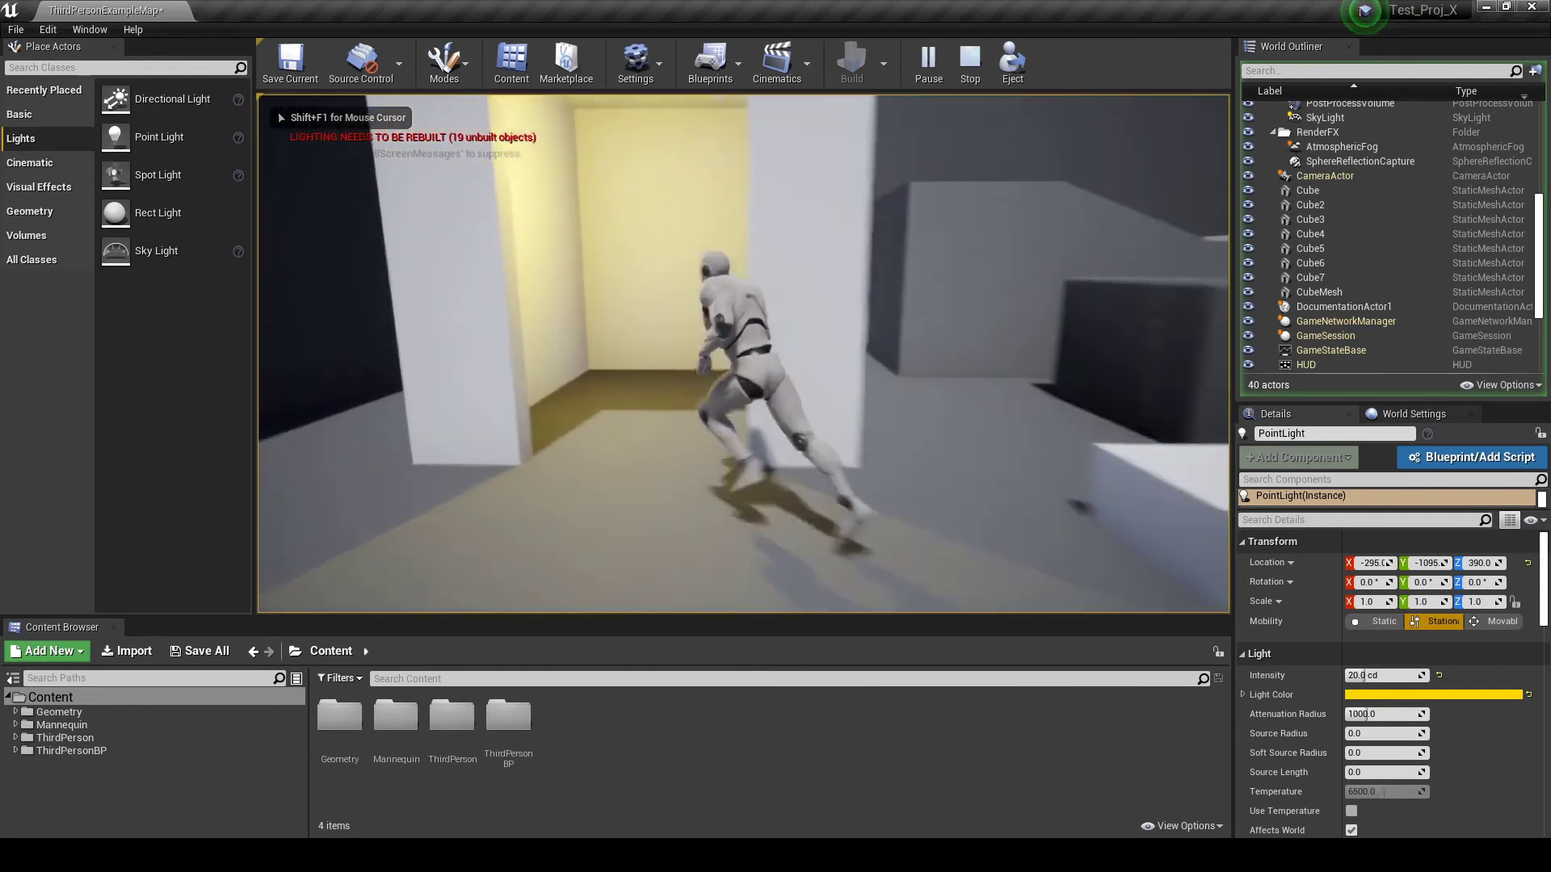
pyautogui.press('w')
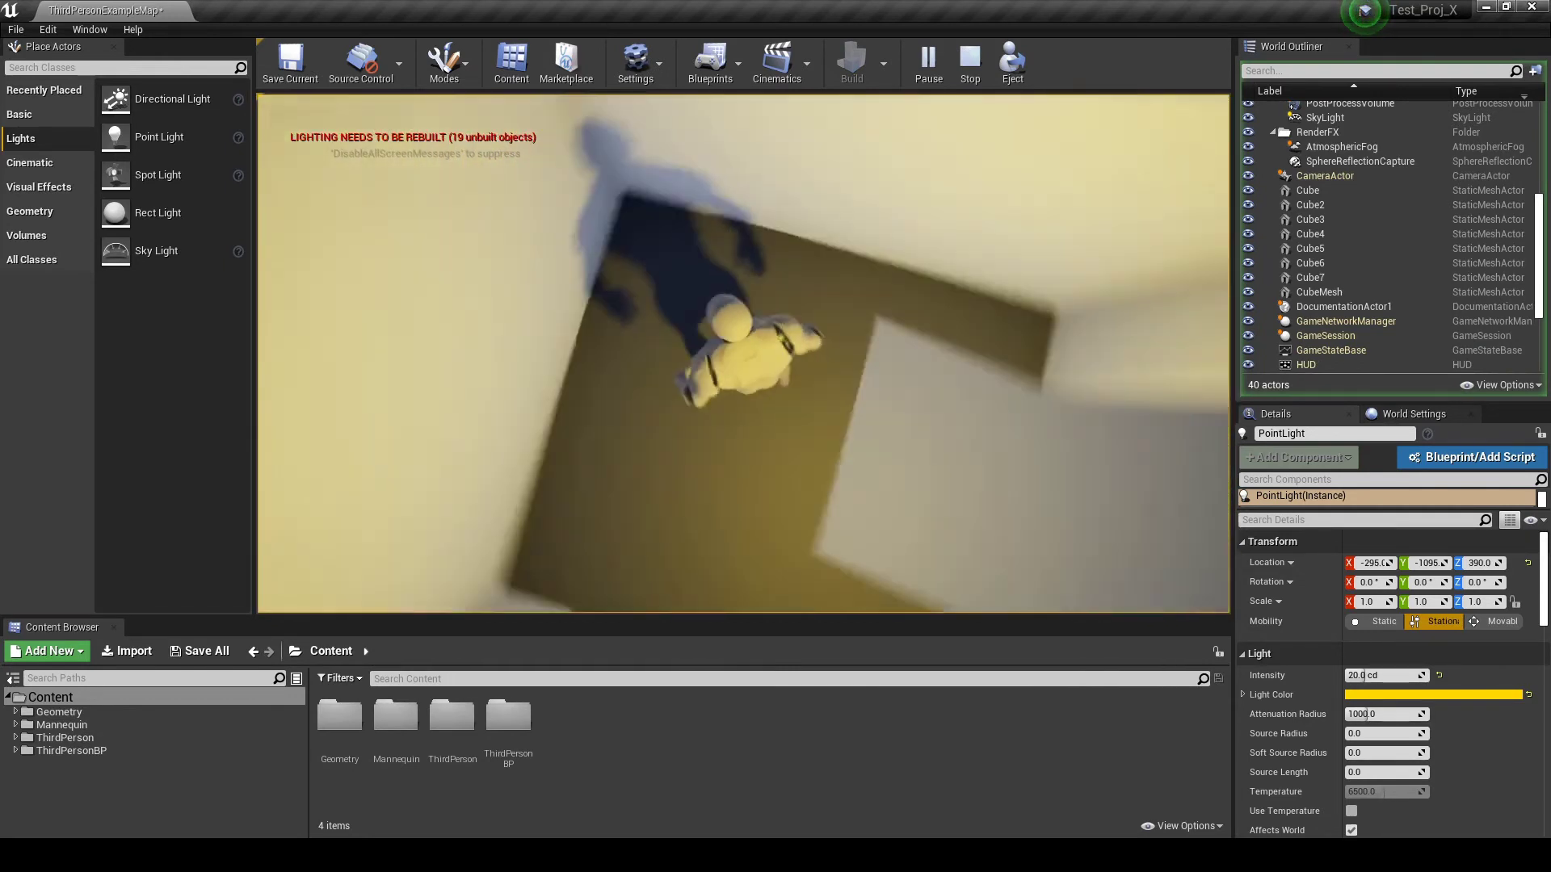
pyautogui.press('w')
pyautogui.press('s')
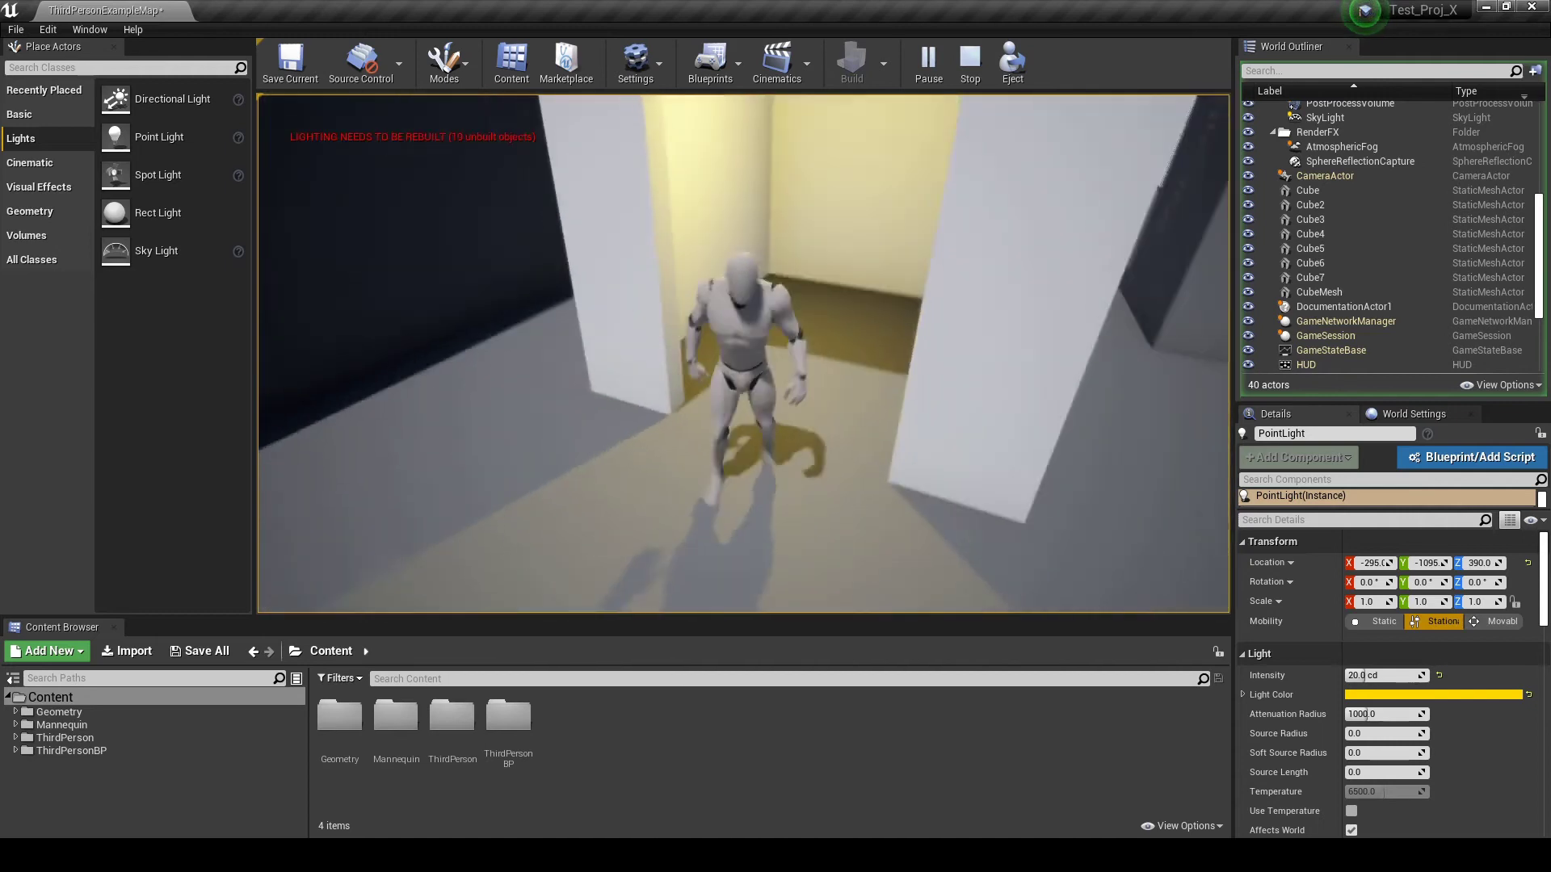
pyautogui.press('a')
pyautogui.press('d')
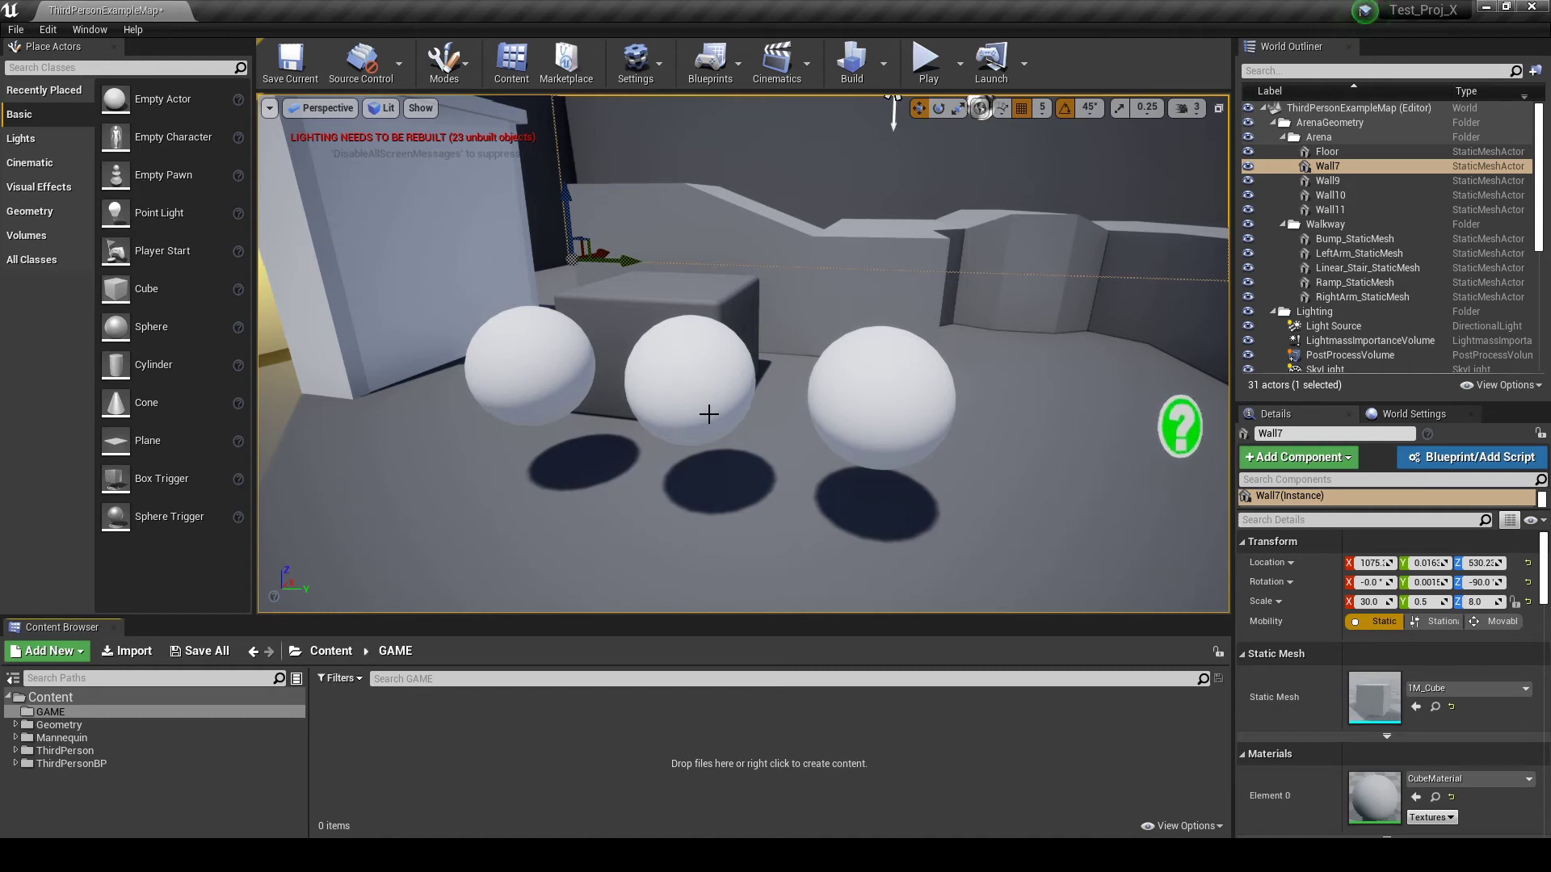
pyautogui.moveTo(818, 376); pyautogui.dragTo(810, 397, button='right')
pyautogui.moveTo(719, 426); pyautogui.dragTo(719, 407, button='right')
pyautogui.moveTo(831, 391); pyautogui.dragTo(768, 428, button='middle')
pyautogui.moveTo(709, 408); pyautogui.dragTo(832, 398, button='right')
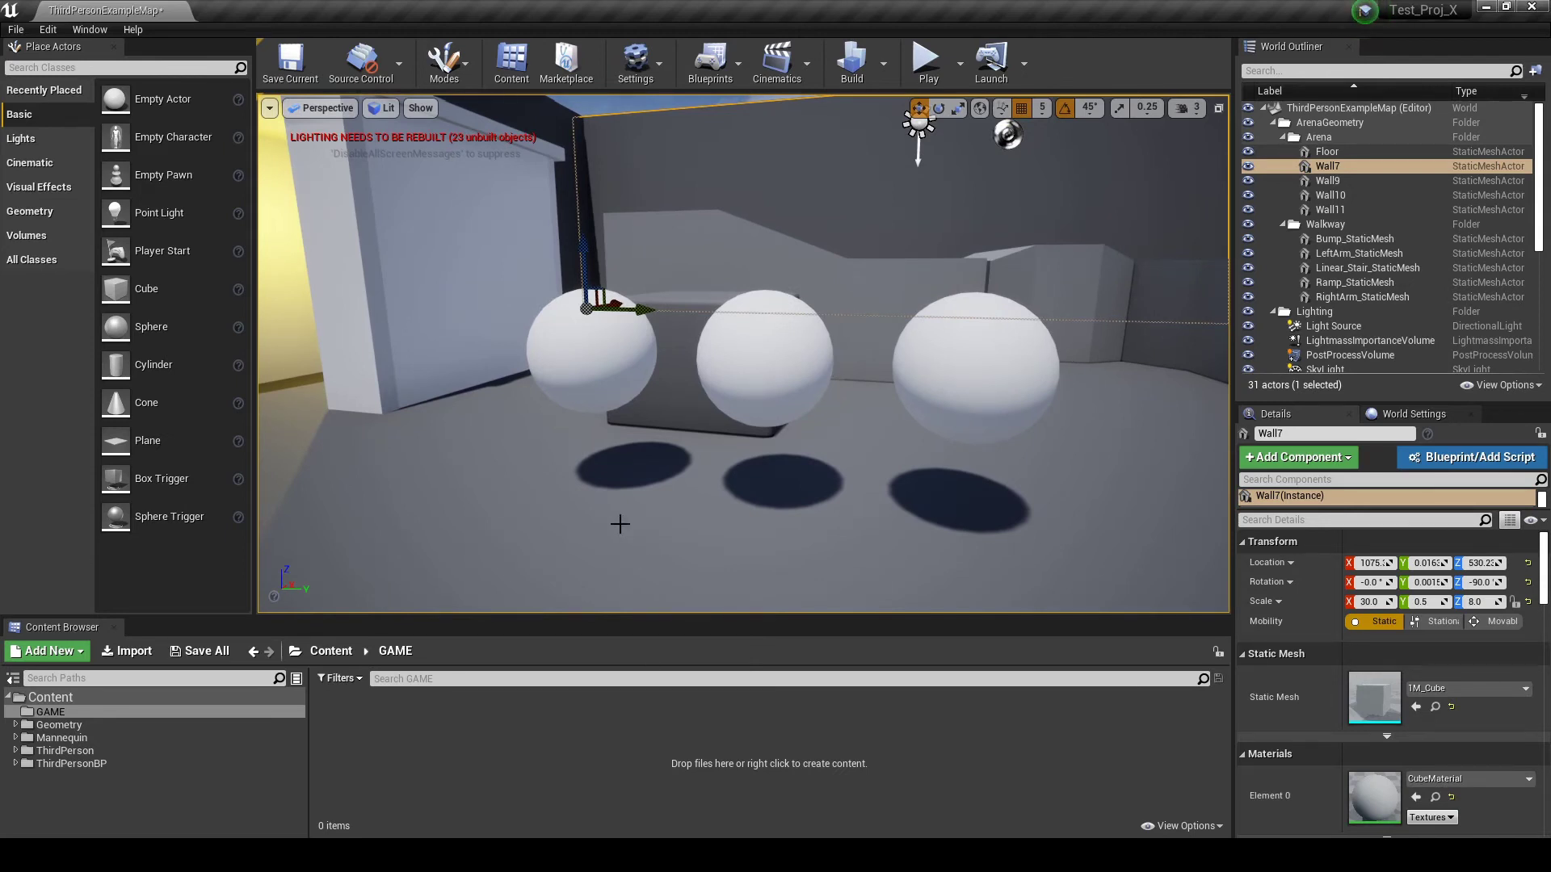
pyautogui.click(504, 521)
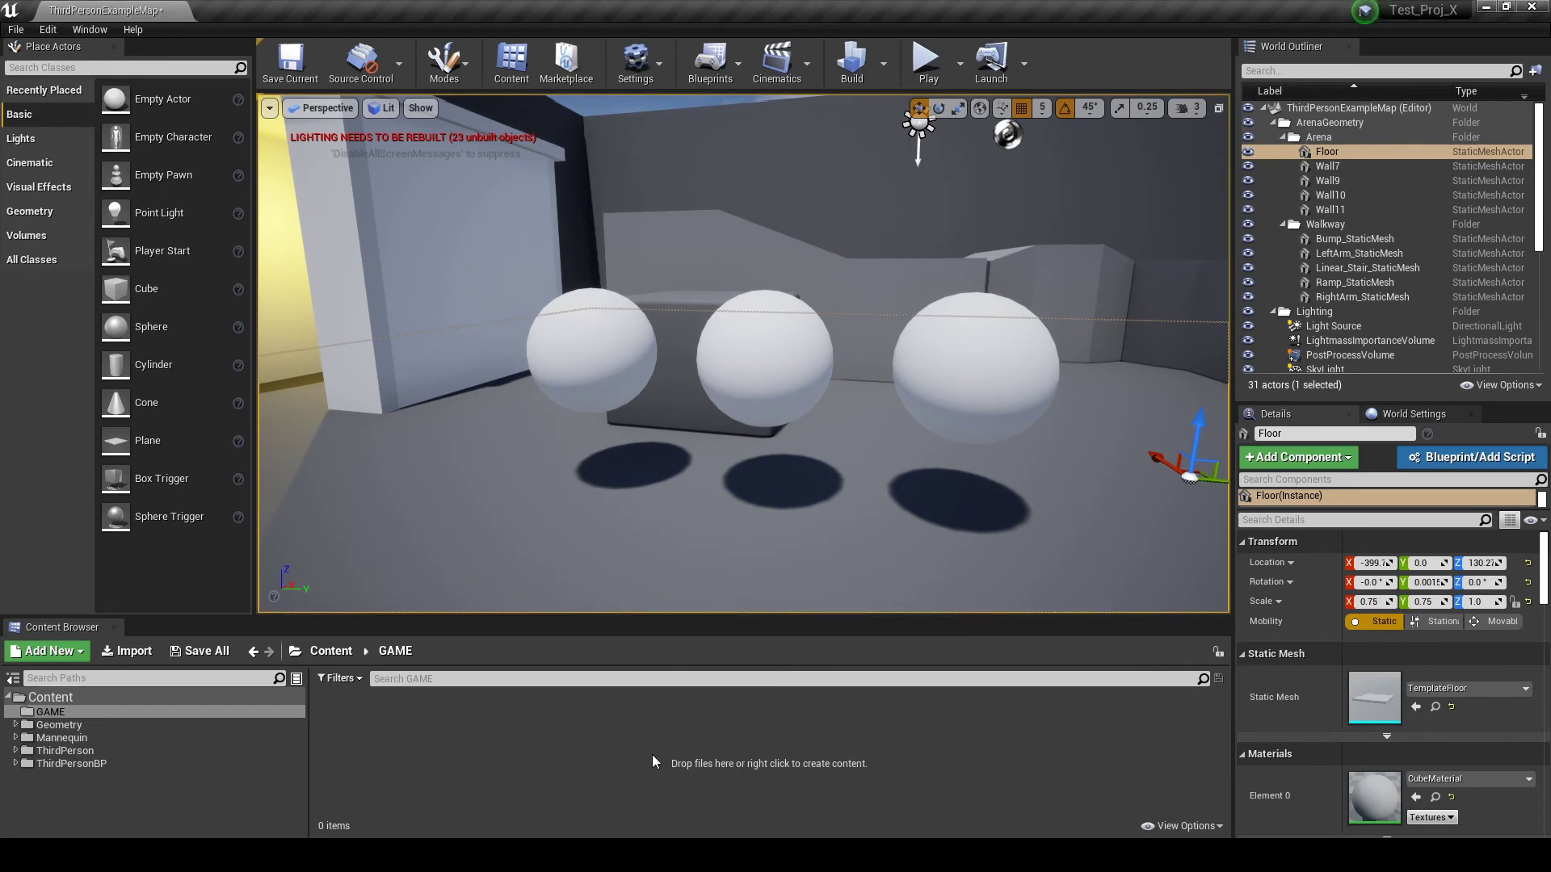
# Create a new material named Test_mat in the GAME content folder
pyautogui.rightClick(614, 754)
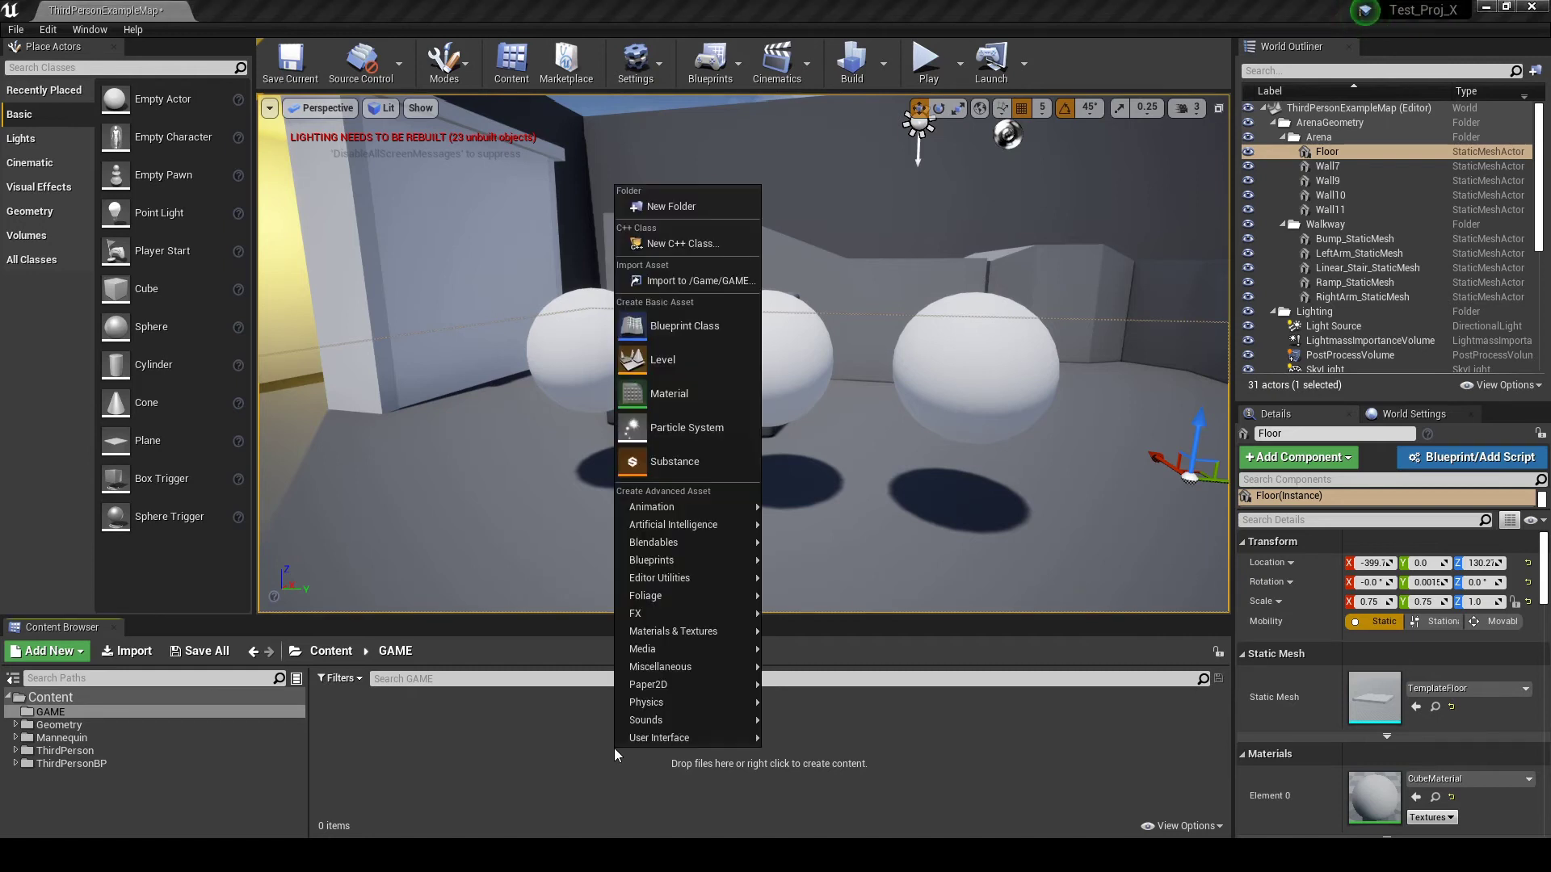
pyautogui.click(668, 392)
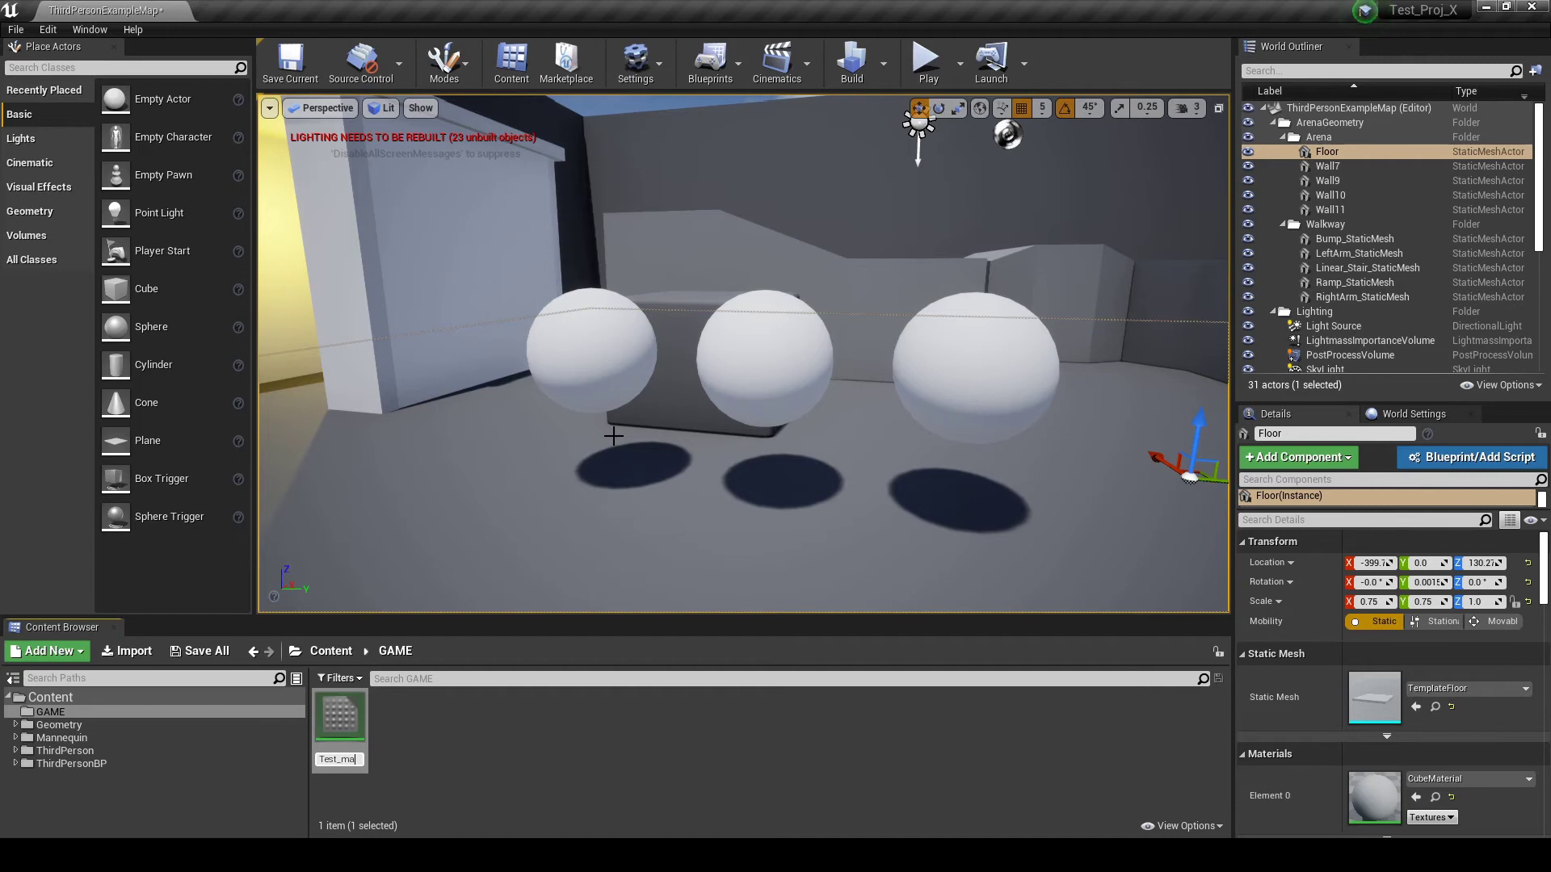
pyautogui.press('Return')
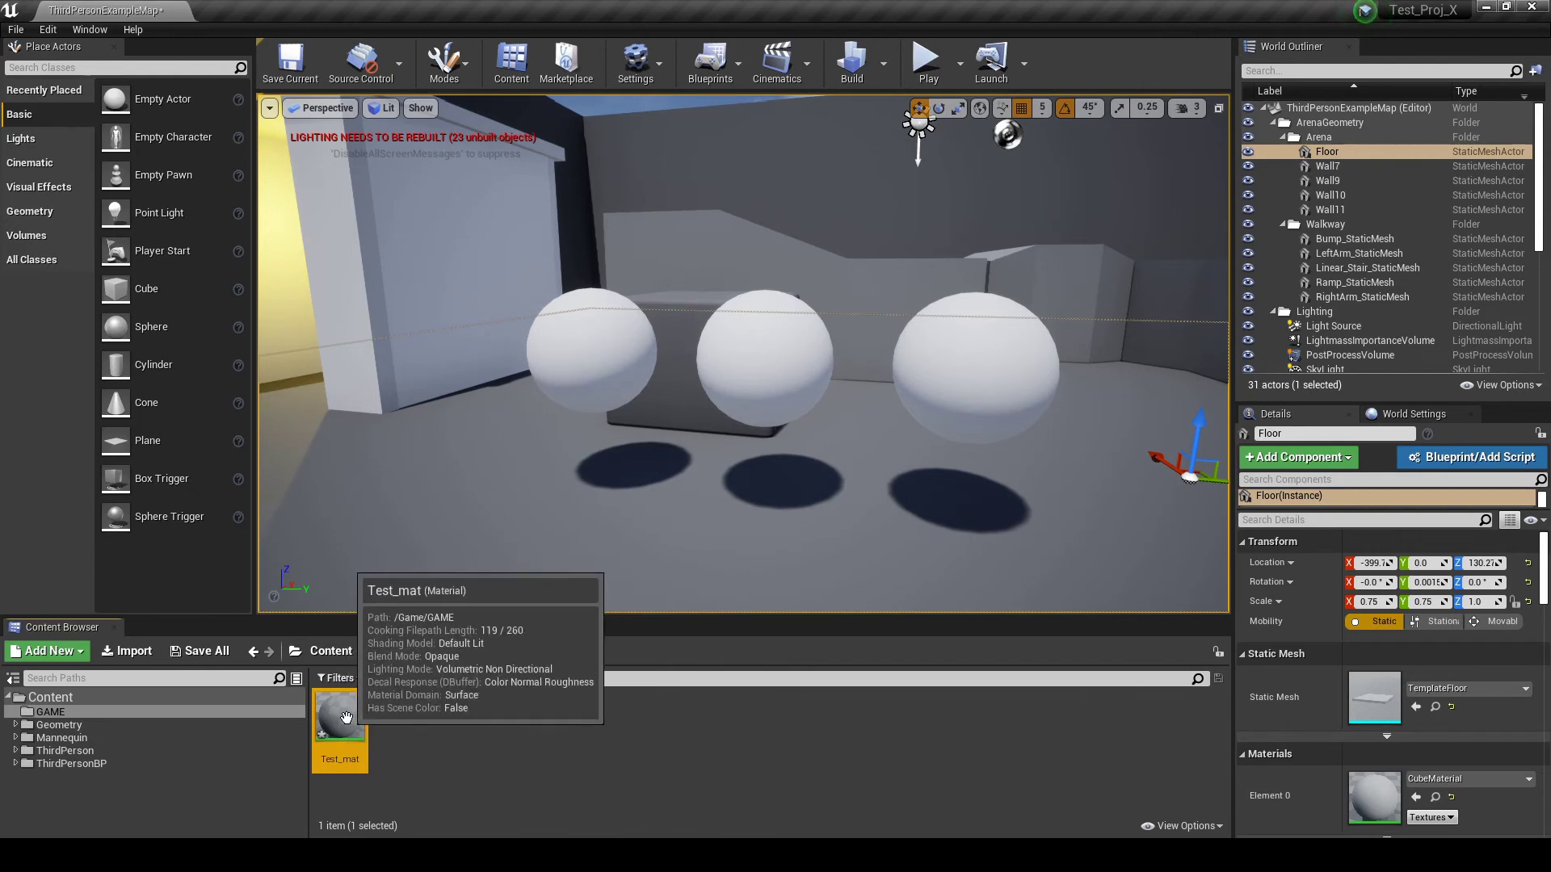
# Open the Test_mat material for editing and shift its main output node to make room in the graph
pyautogui.doubleClick(346, 717)
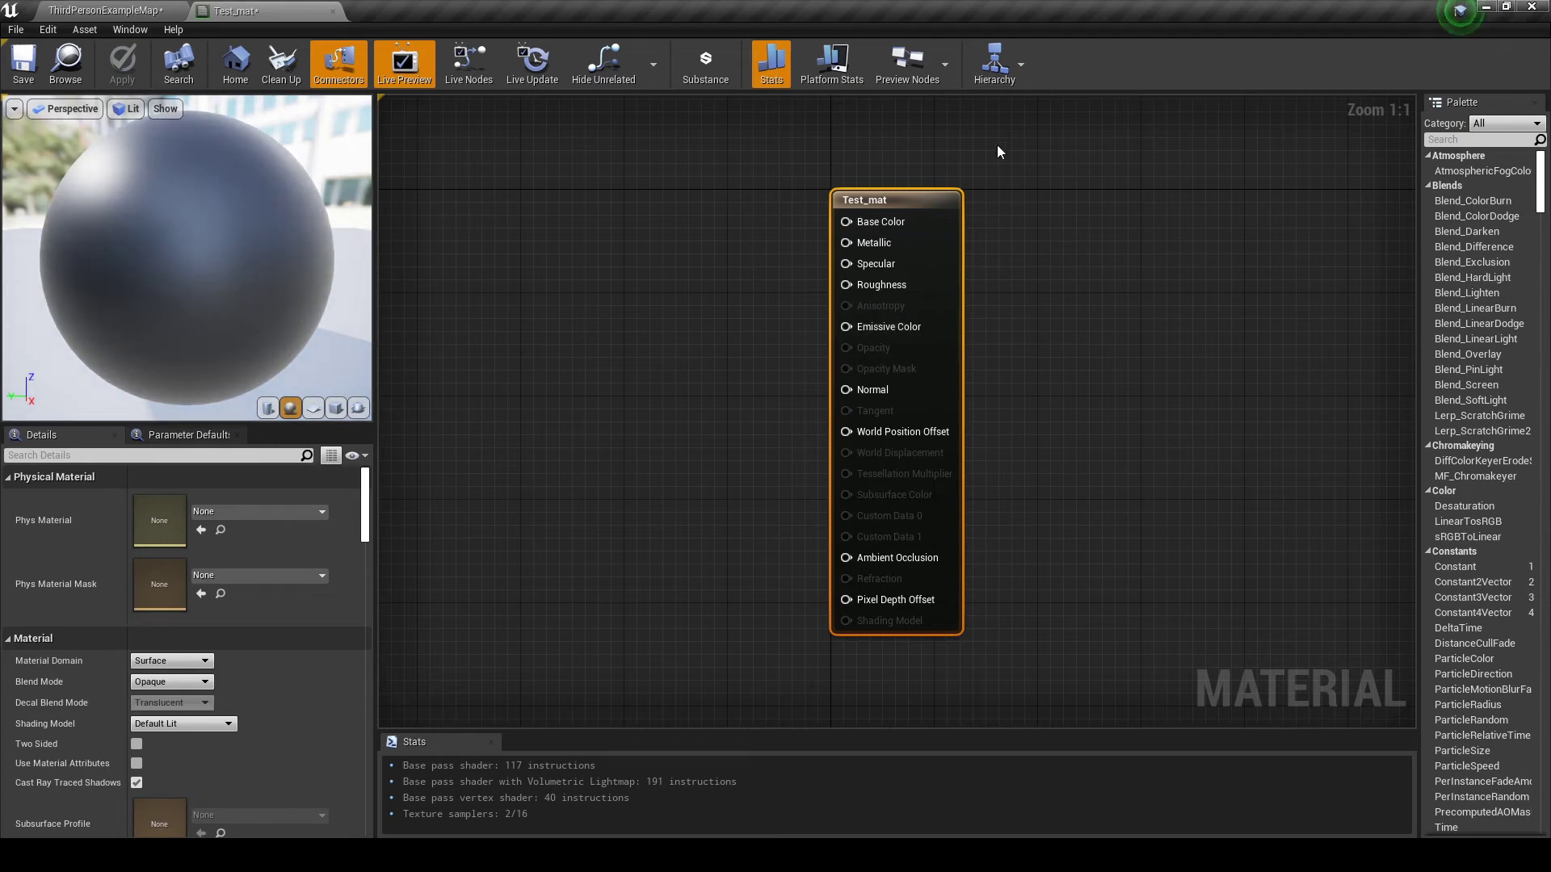
pyautogui.moveTo(909, 193); pyautogui.dragTo(961, 193)
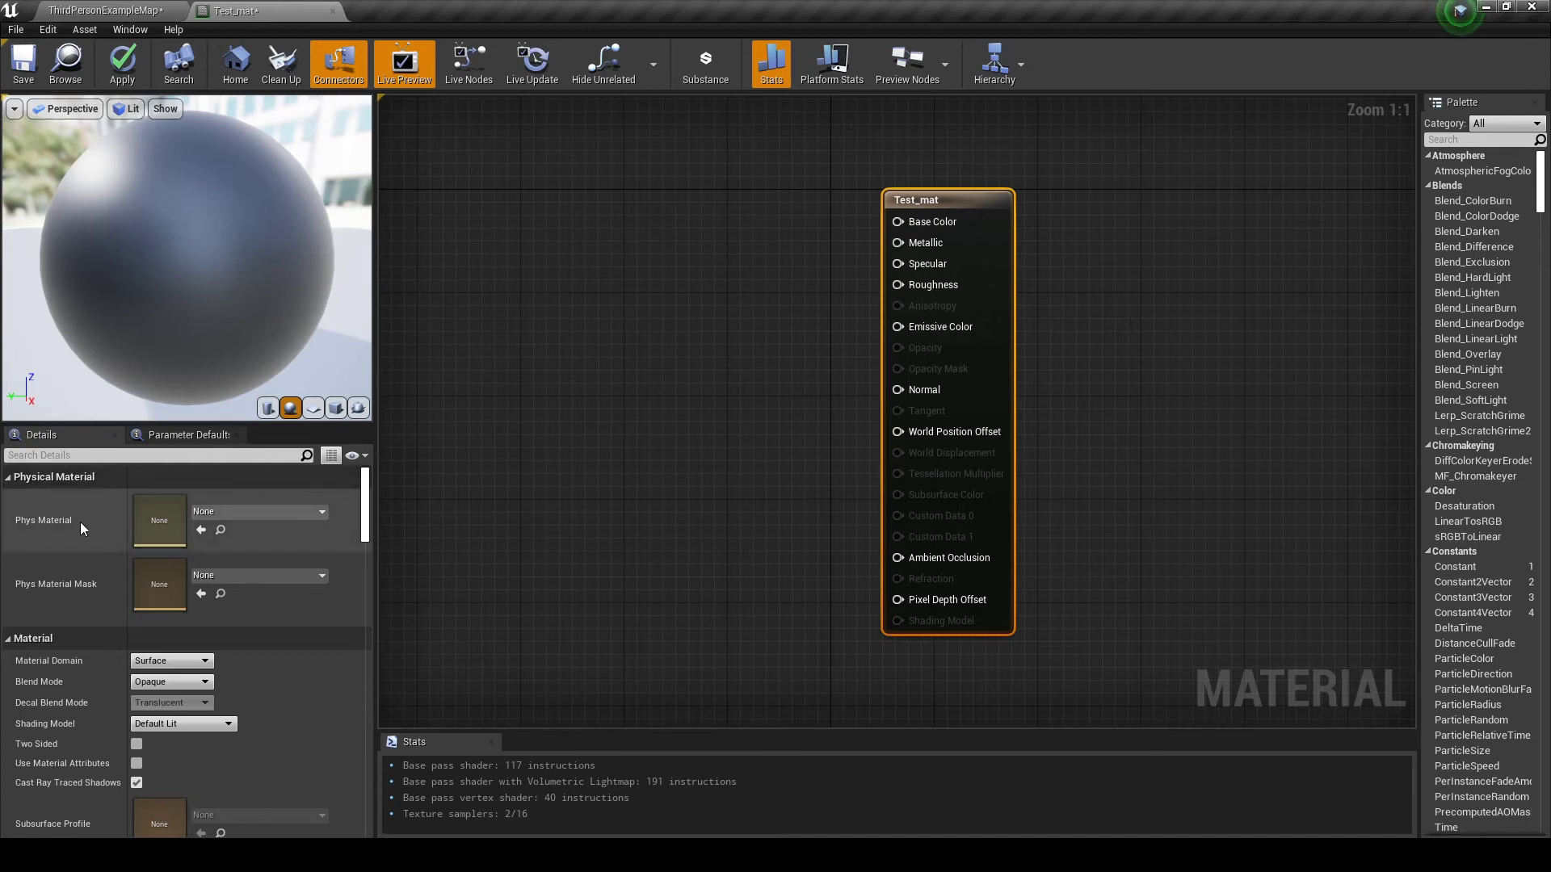
pyautogui.scroll(-10, 356, 545)
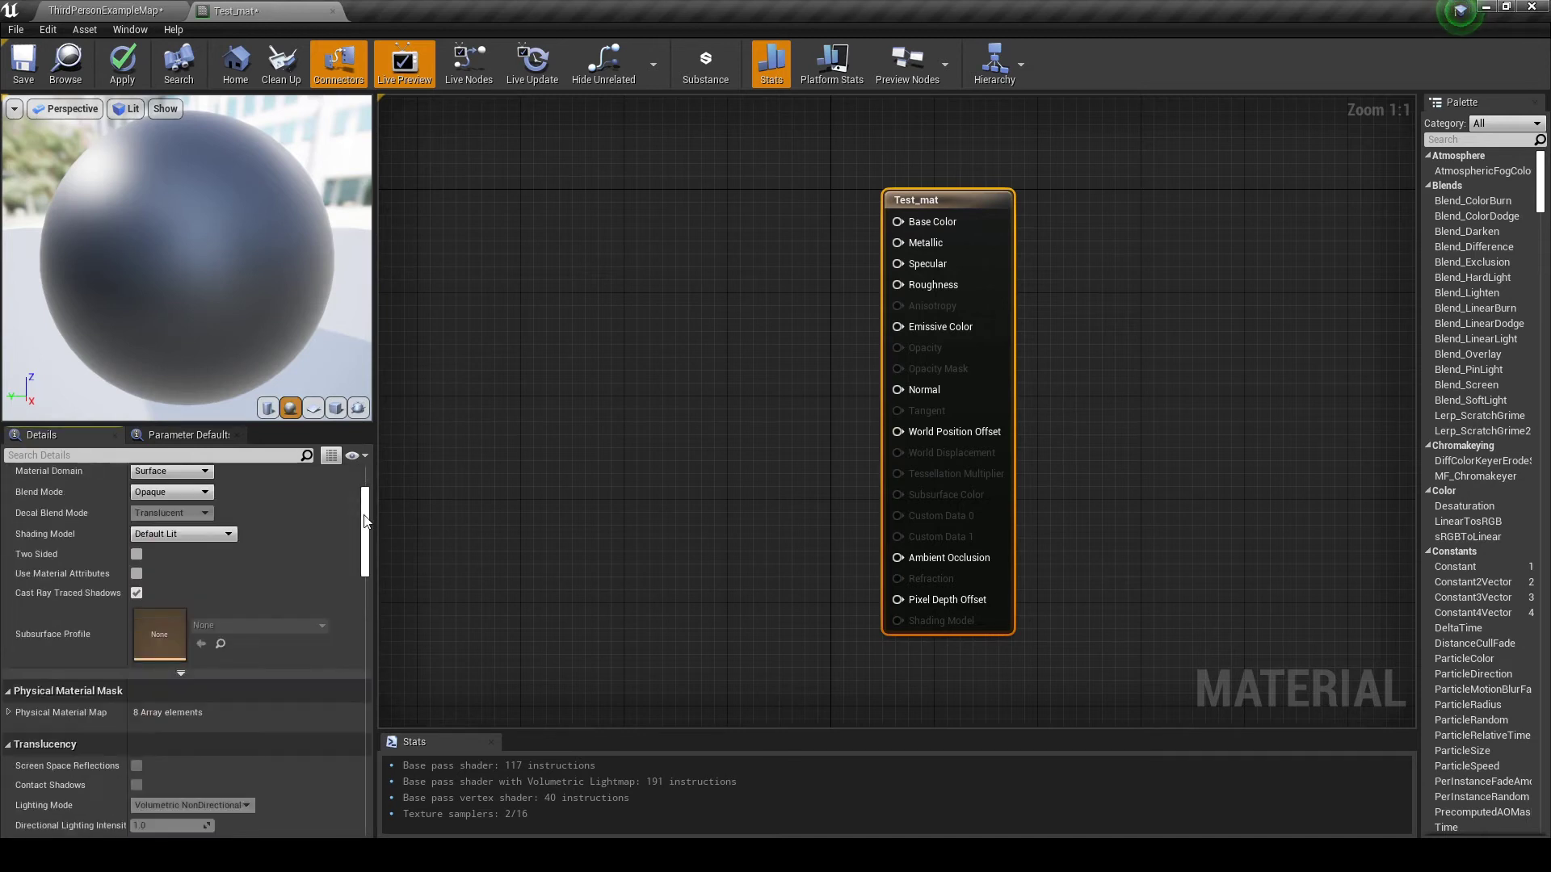
pyautogui.moveTo(365, 546); pyautogui.dragTo(369, 471)
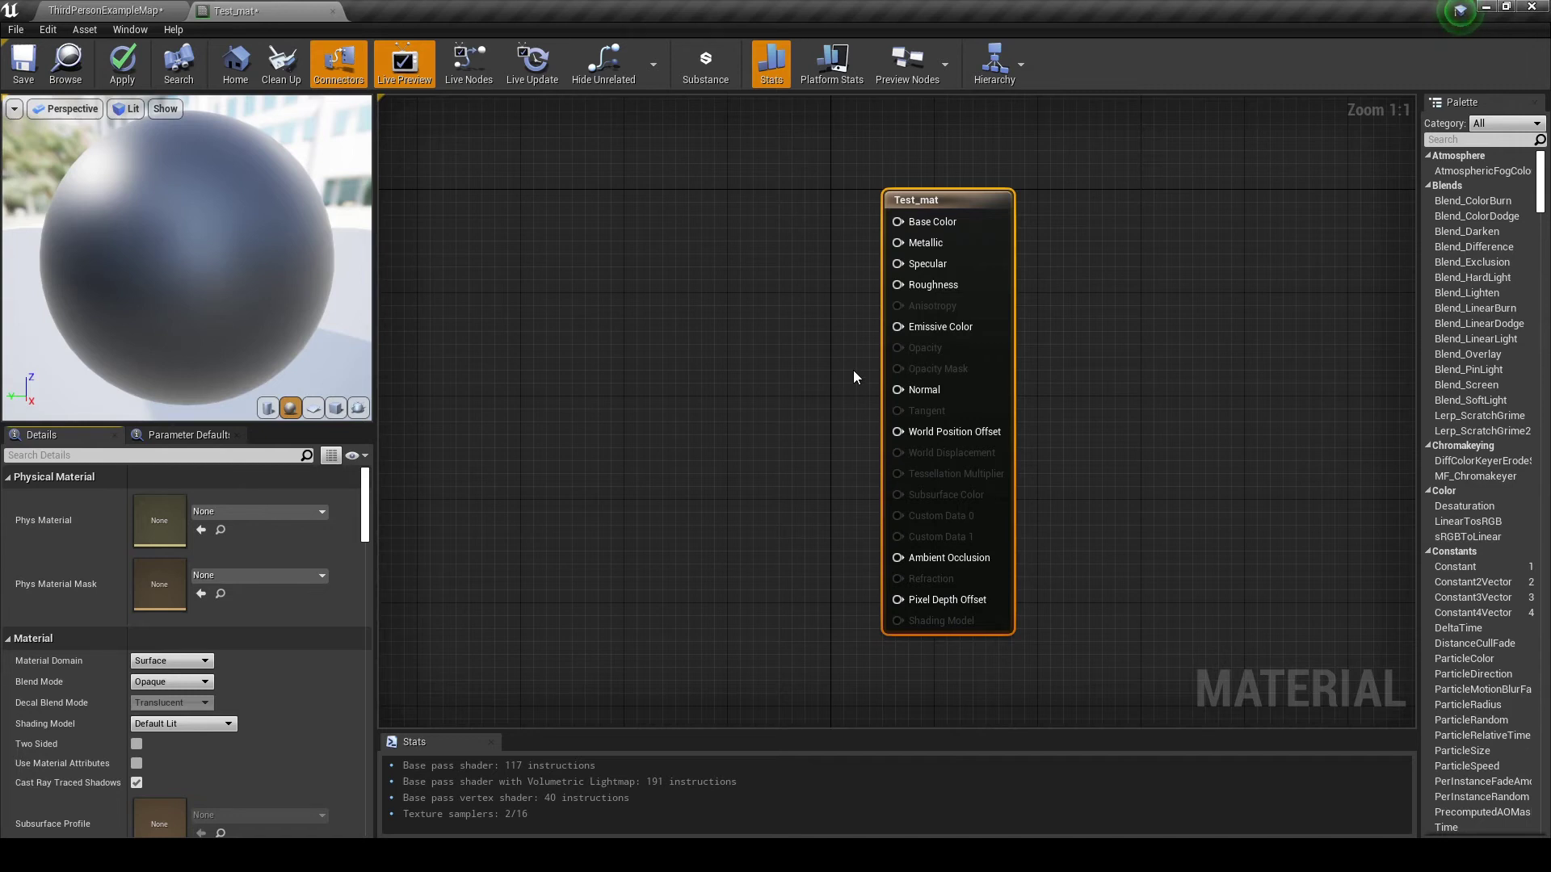
pyautogui.moveTo(853, 370); pyautogui.dragTo(958, 384, button='right')
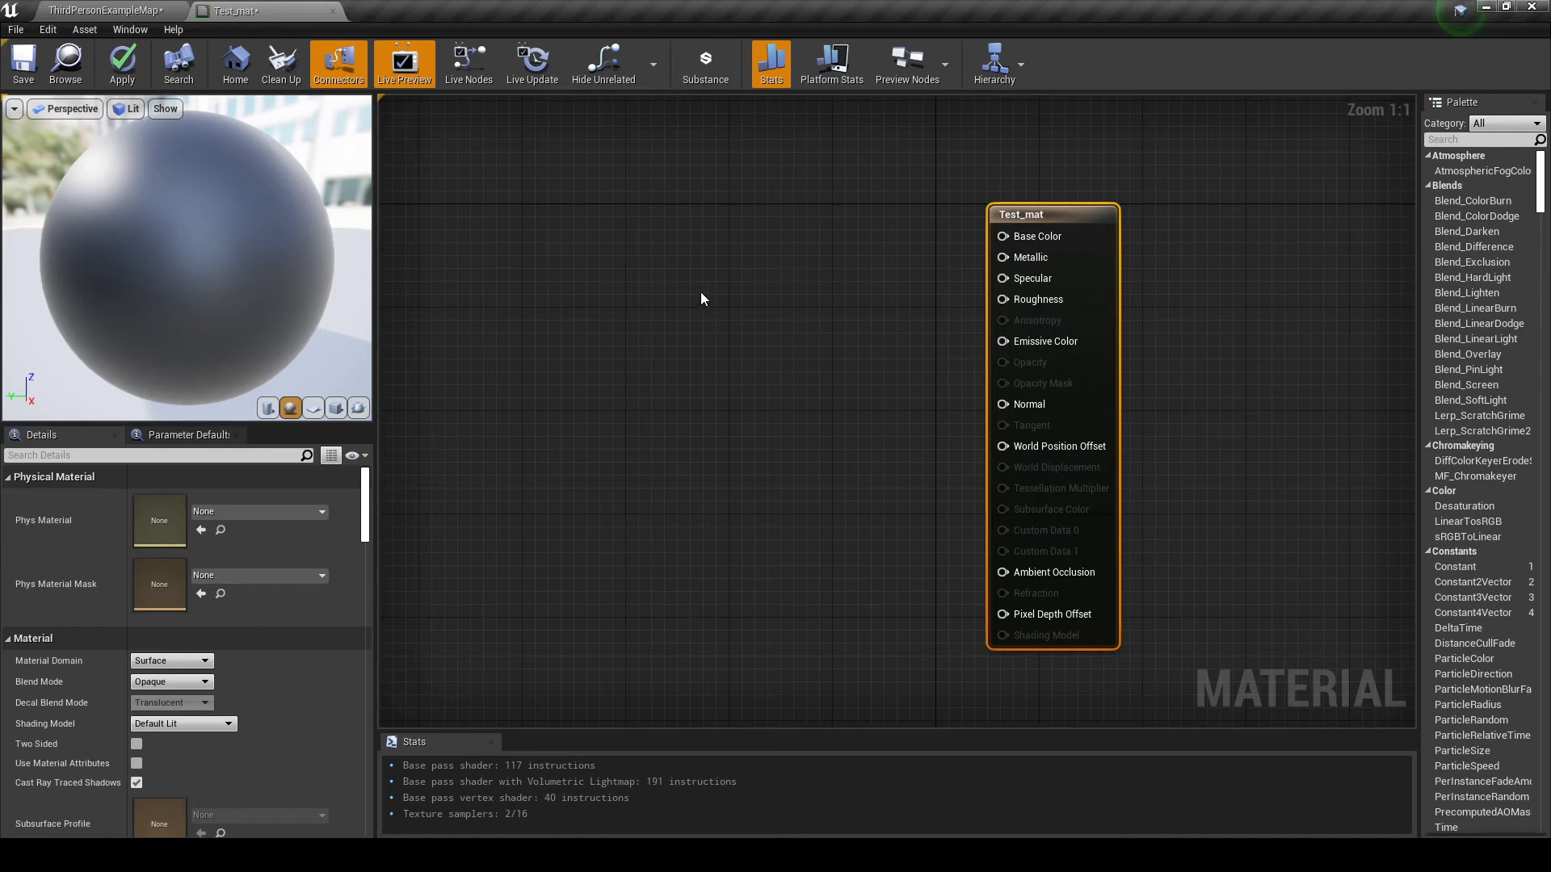
# Add a Constant3Vector node to the Test_mat graph and position it level with the material's output node
pyautogui.rightClick(679, 244)
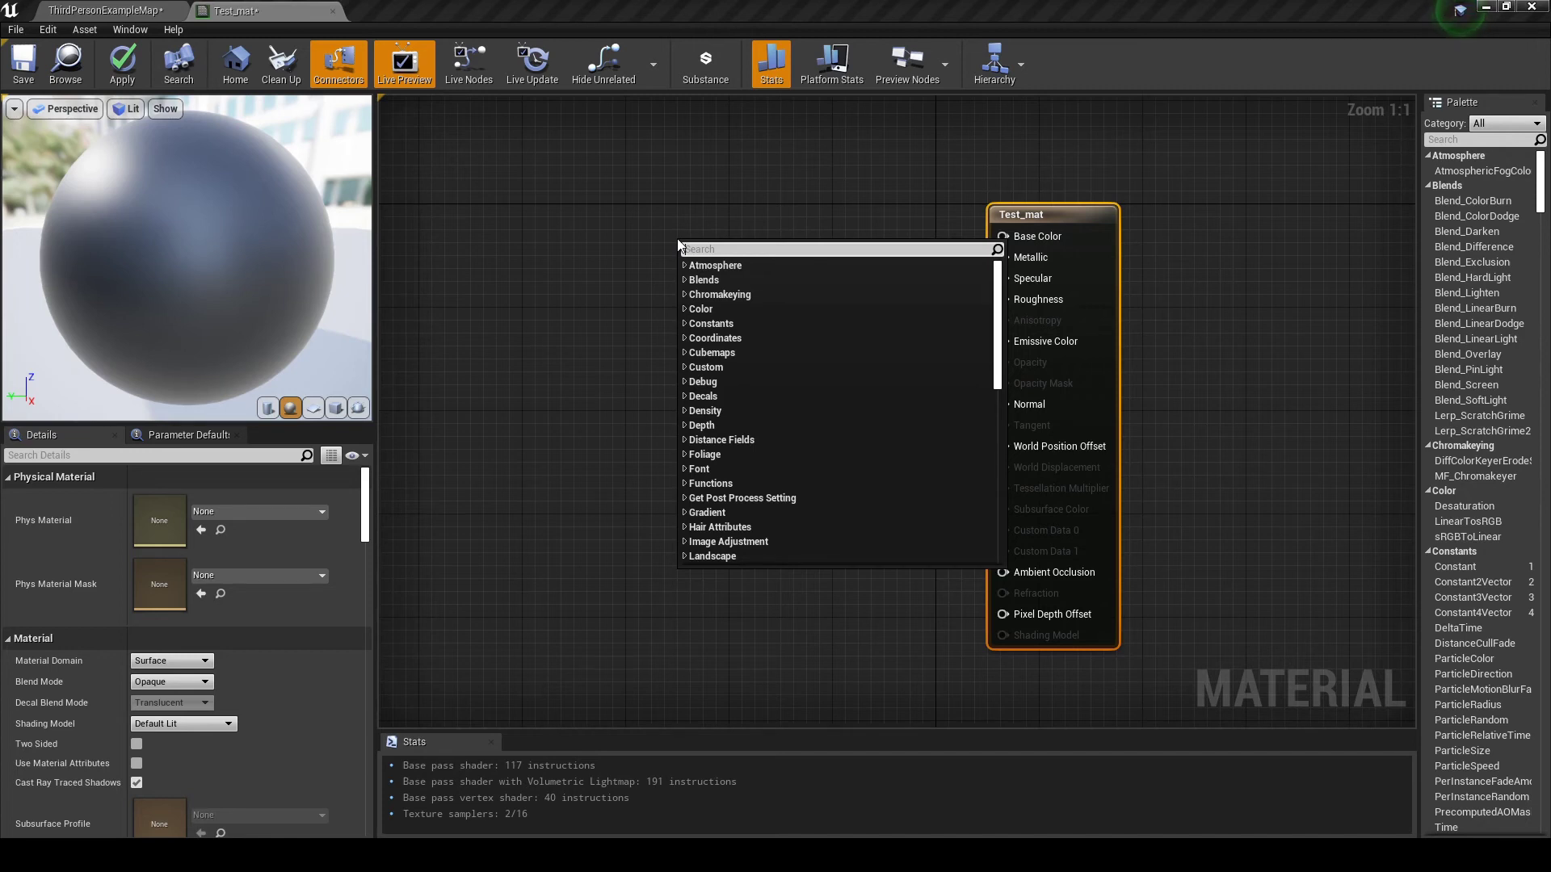
pyautogui.write('constant')
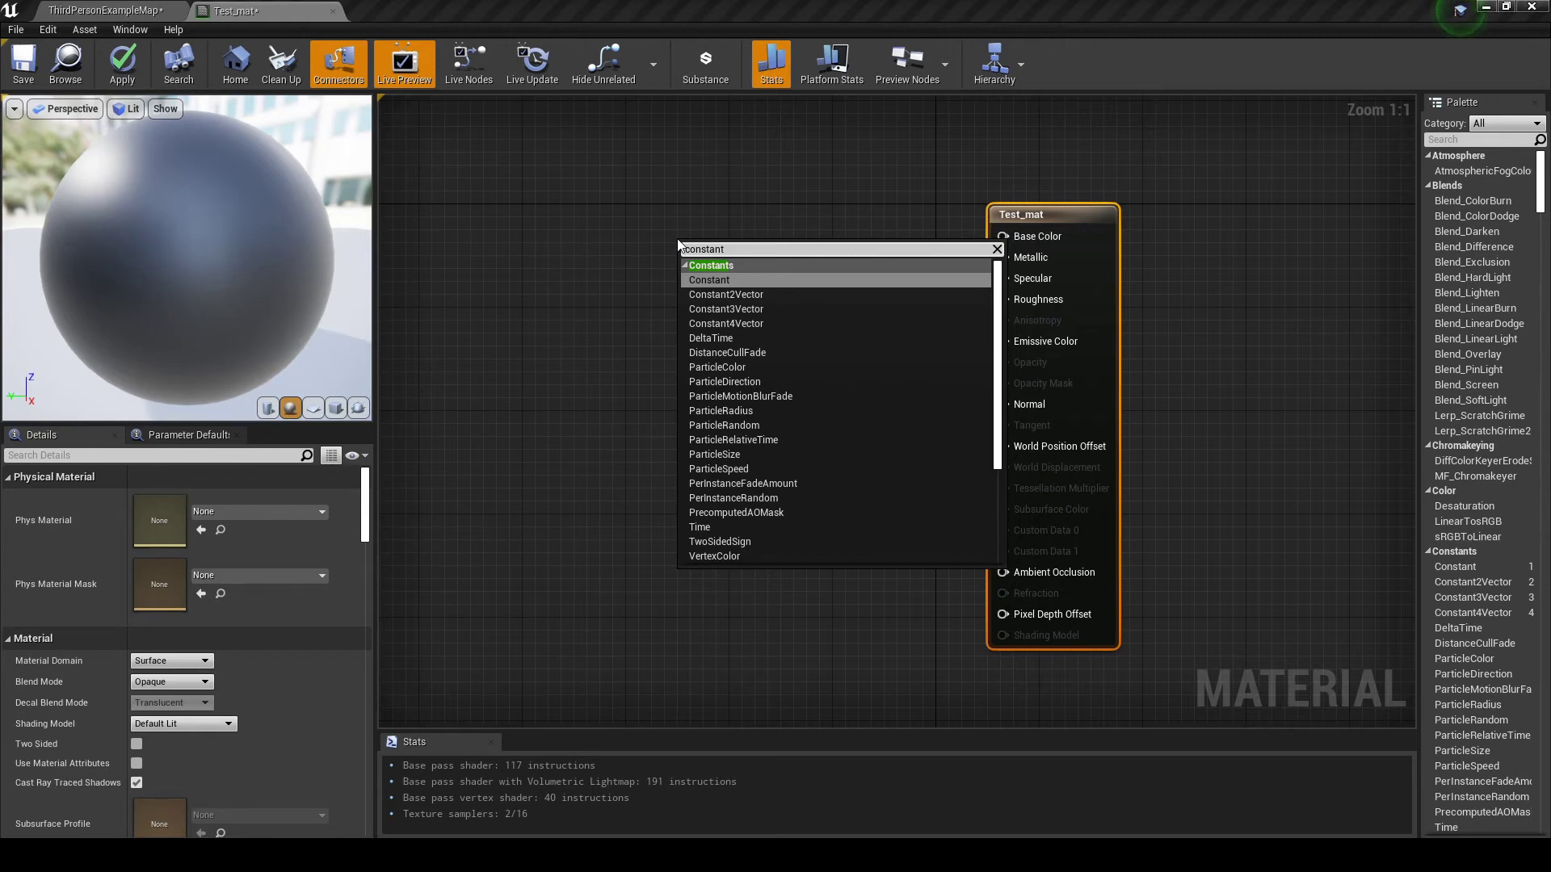
pyautogui.click(742, 308)
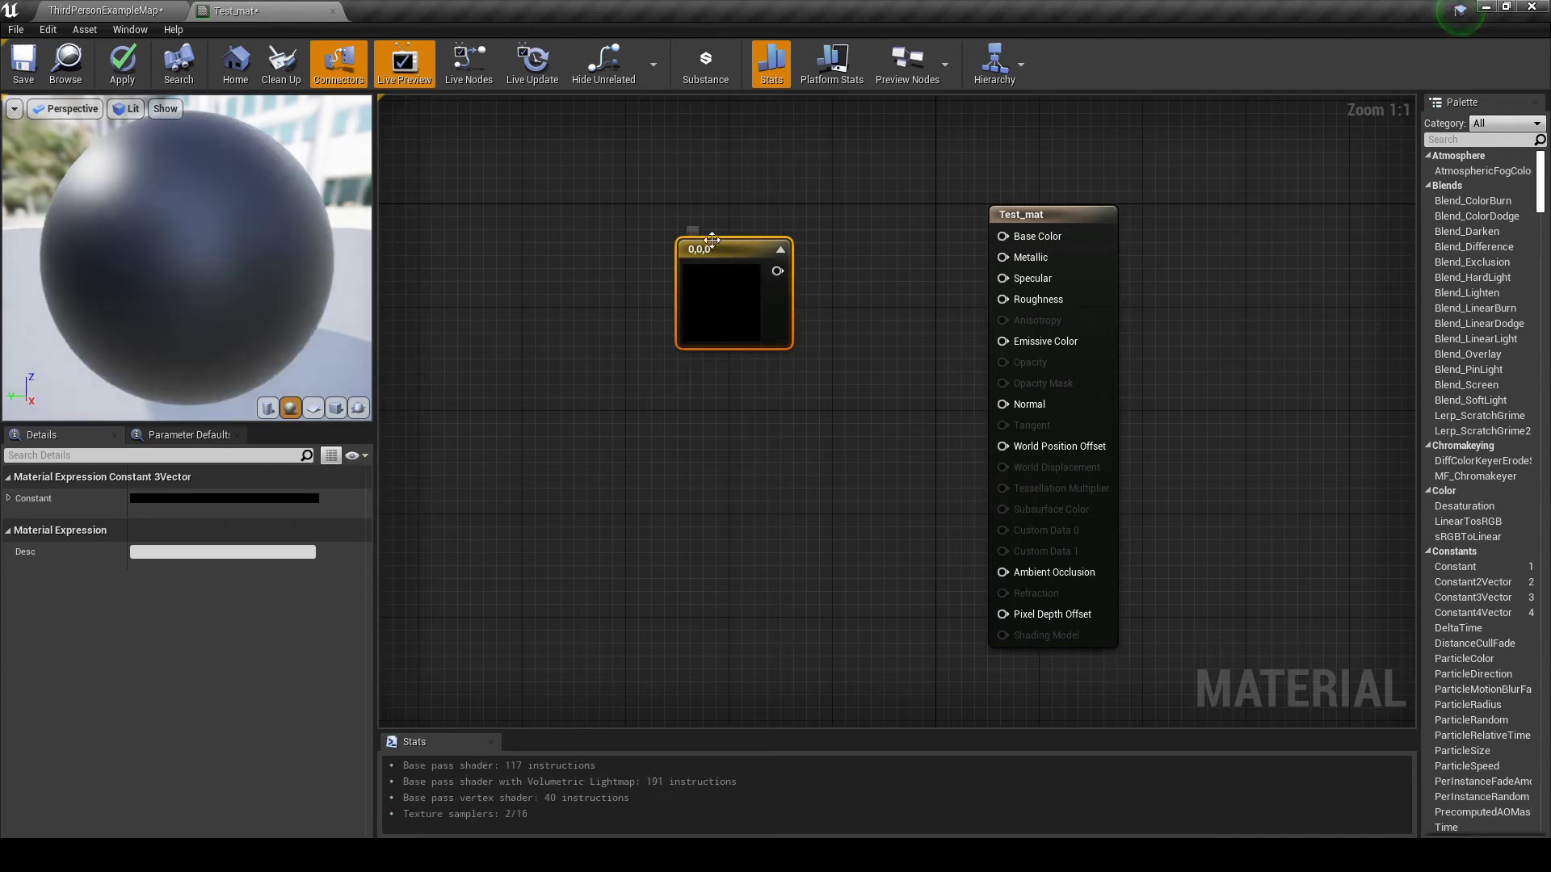
pyautogui.moveTo(712, 240); pyautogui.dragTo(687, 206)
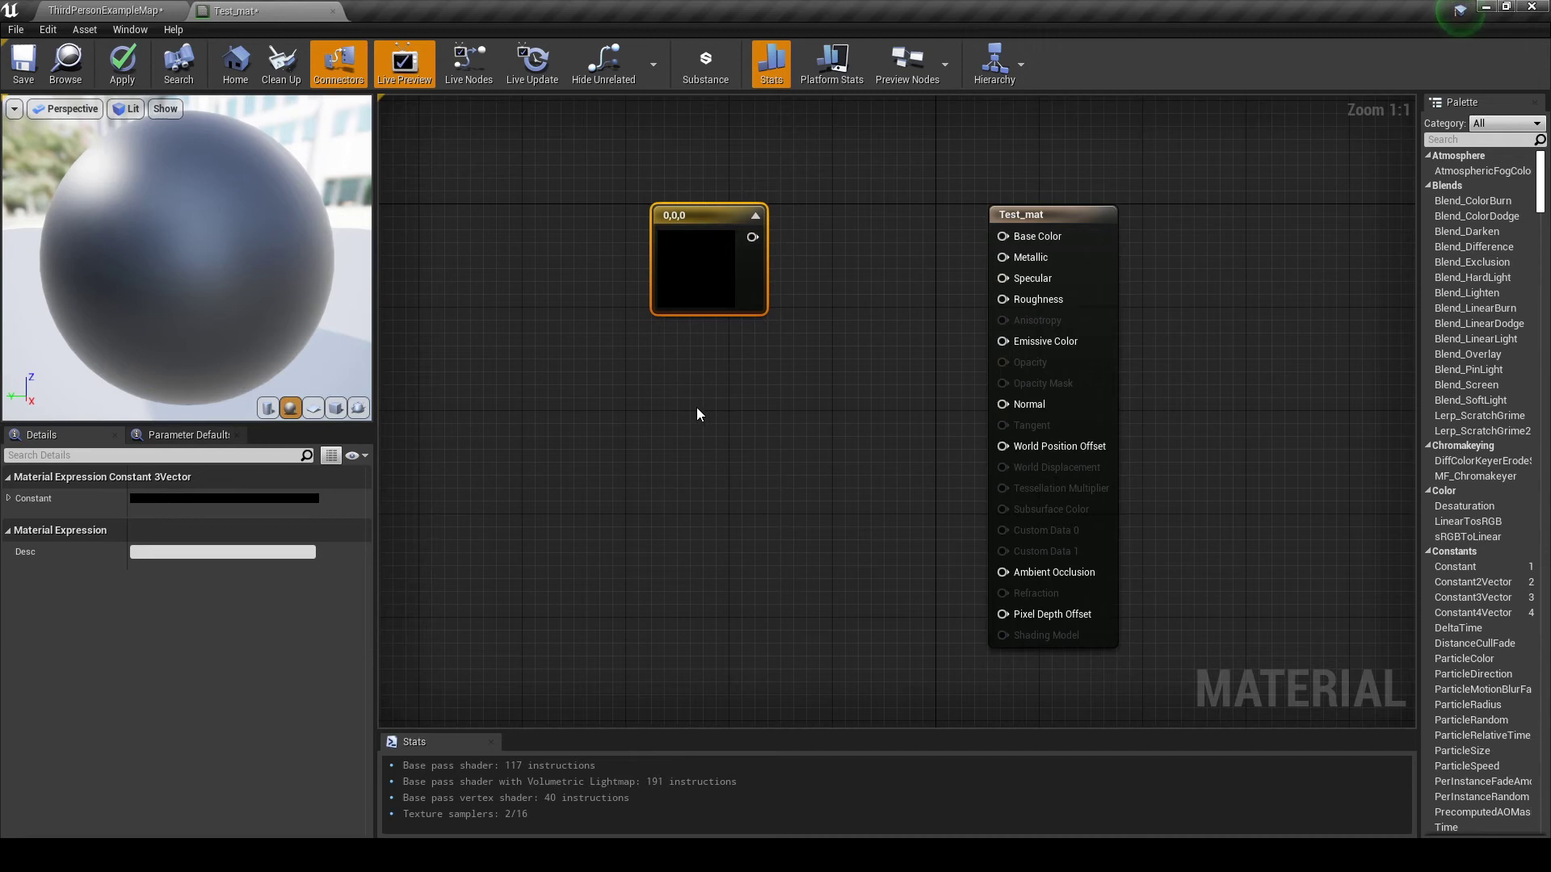
# Place extra Constant, Constant2Vector and Constant3Vector nodes in the material graph using their quick-placement method
pyautogui.press('3')
pyautogui.click(723, 419)
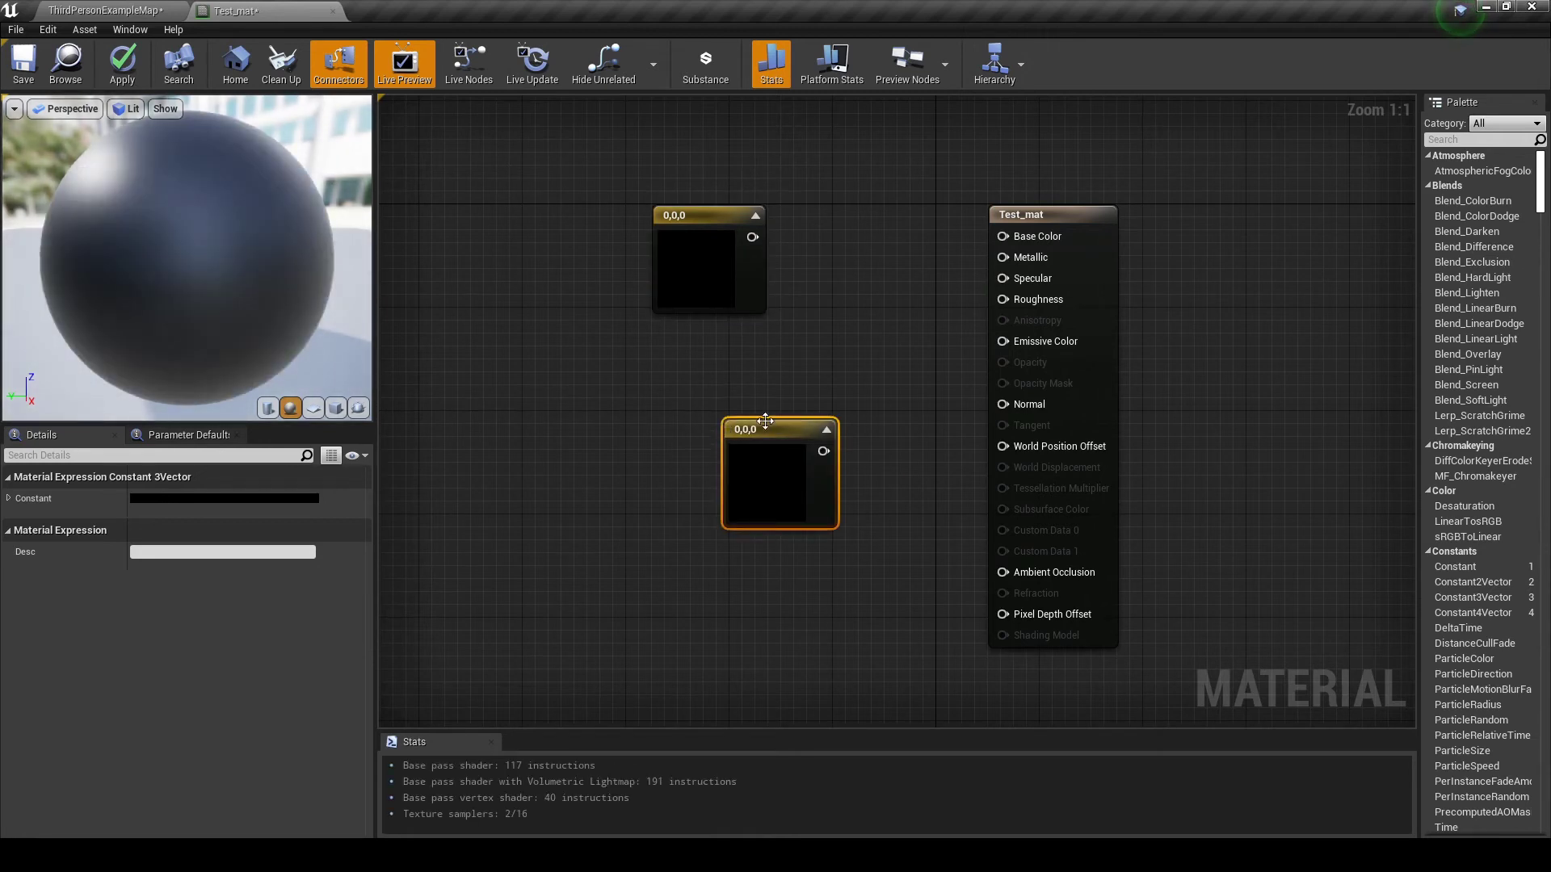
pyautogui.moveTo(772, 425); pyautogui.dragTo(803, 379)
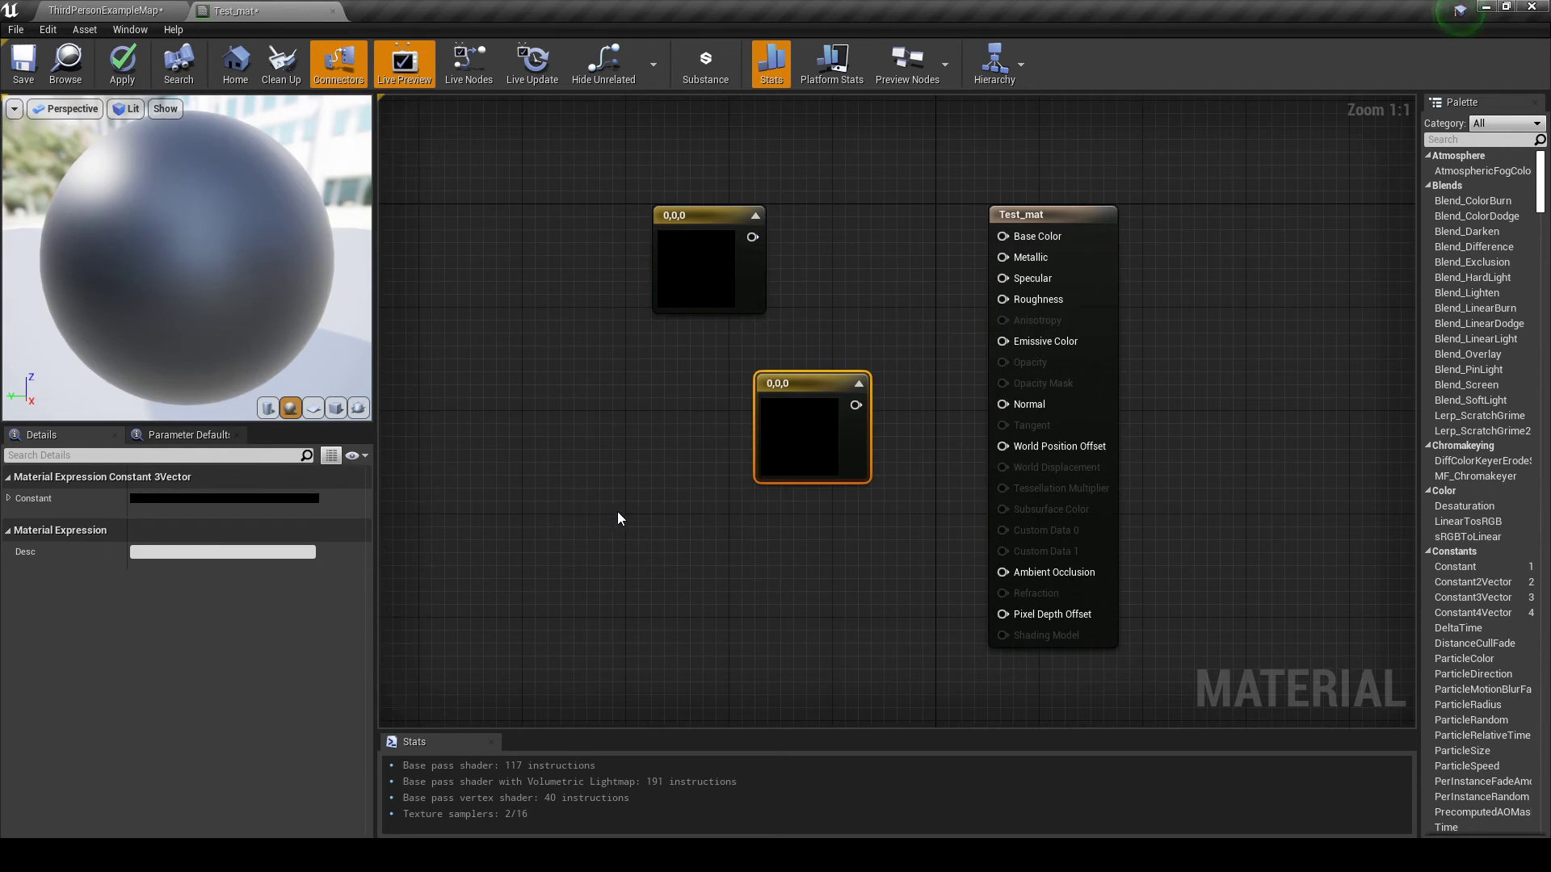
pyautogui.click(546, 477)
pyautogui.click(585, 546)
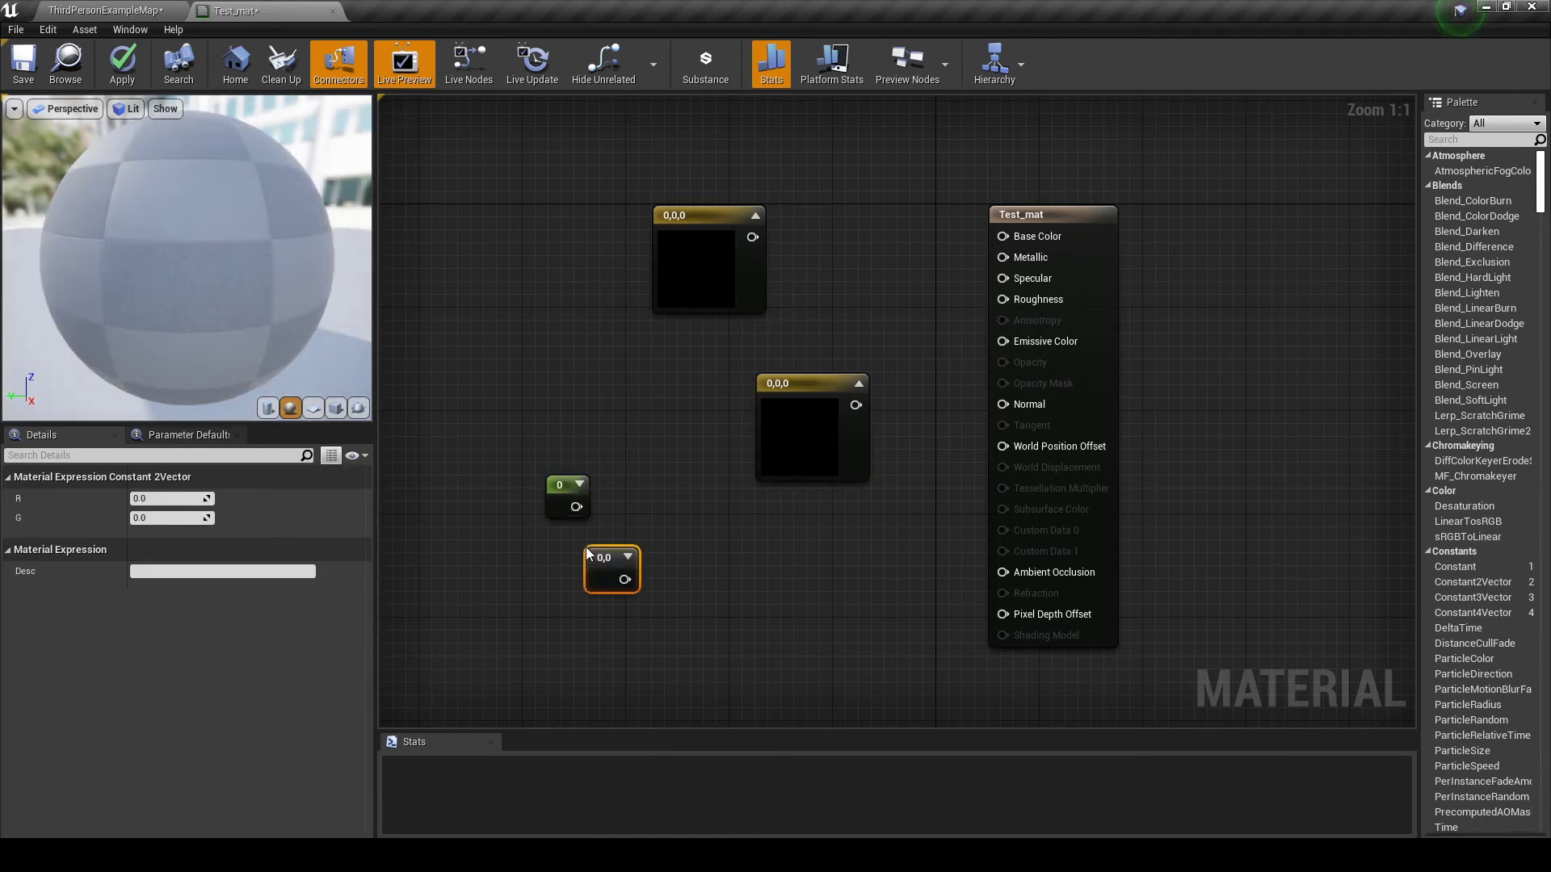
pyautogui.click(685, 596)
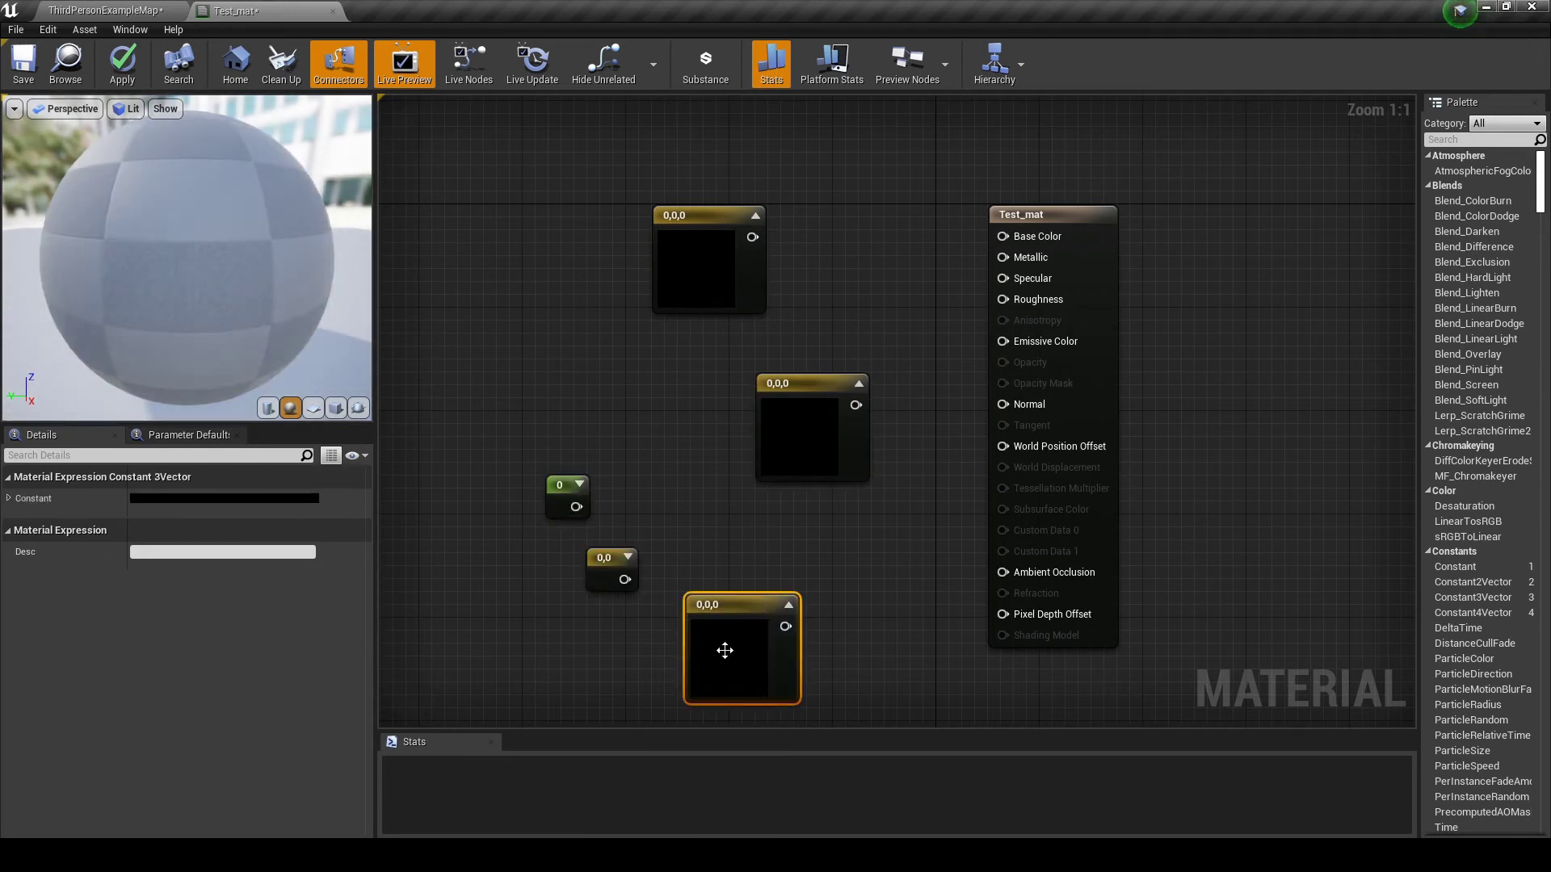
pyautogui.click(909, 602)
# Delete all the extra constant nodes from the graph, keeping only the first Constant3Vector
pyautogui.moveTo(957, 537); pyautogui.dragTo(466, 425)
pyautogui.press('Delete')
pyautogui.press('Delete')
pyautogui.moveTo(862, 302); pyautogui.dragTo(779, 425)
pyautogui.press('Delete')
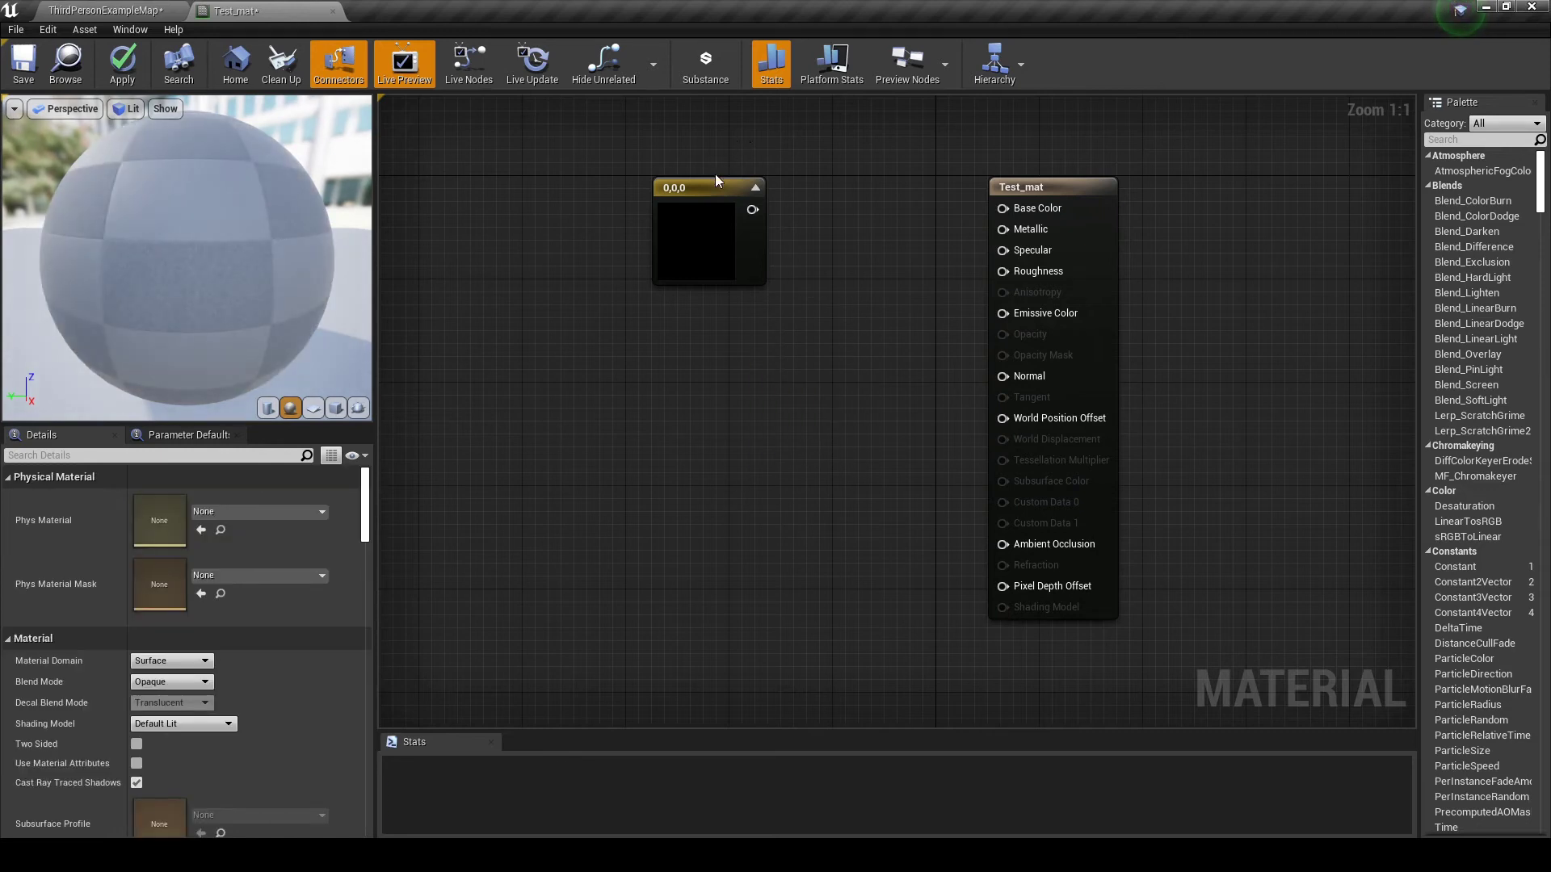
# Set the remaining Constant3Vector's color to red with the value 0.979, 0, 0
pyautogui.click(714, 177)
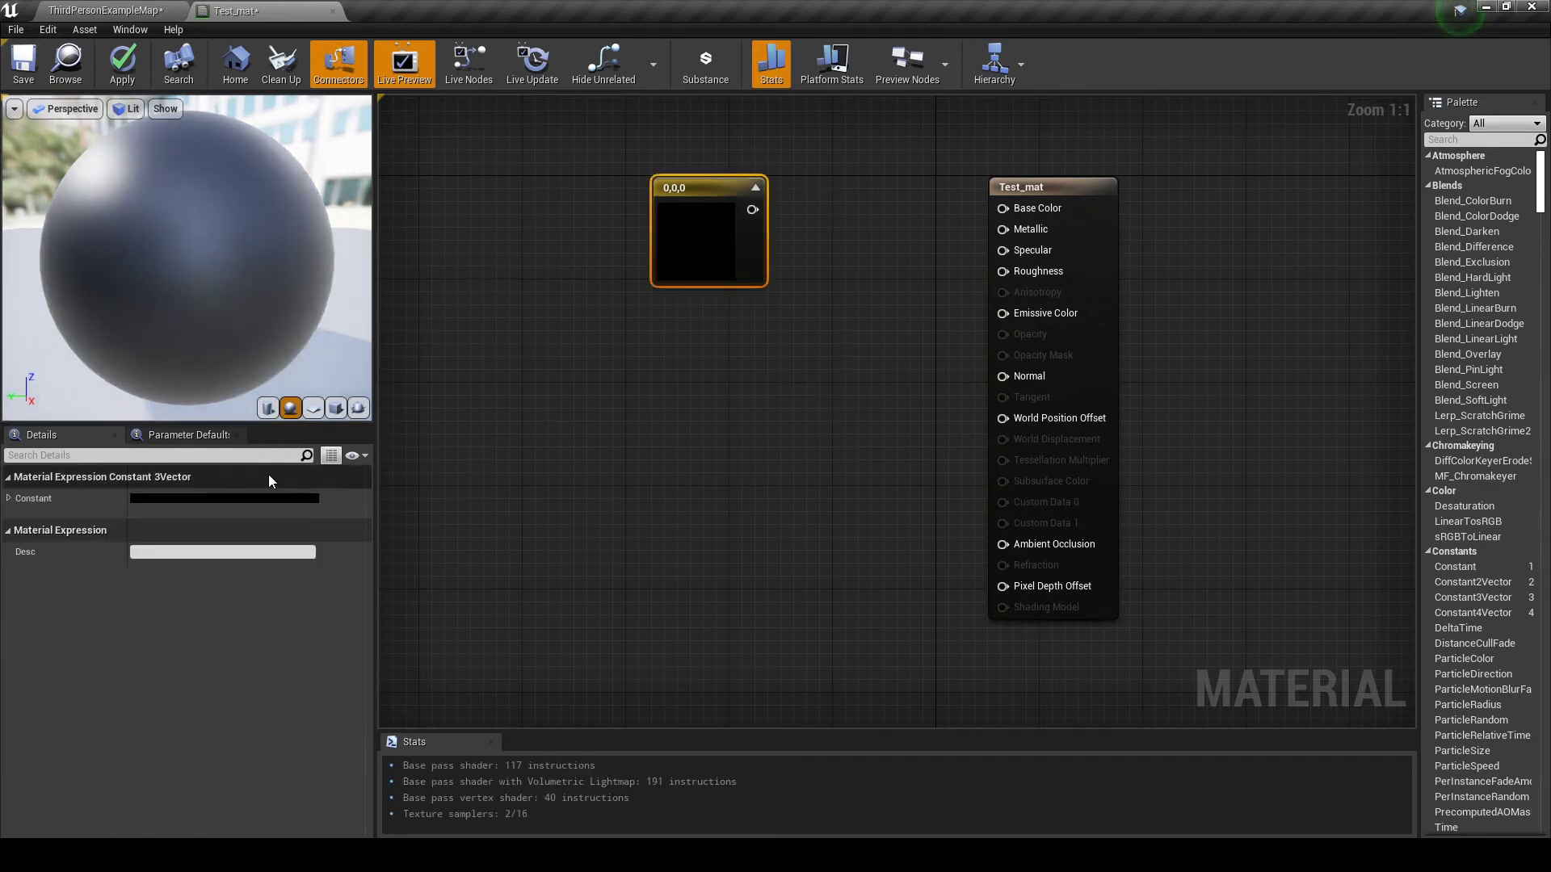
pyautogui.click(220, 499)
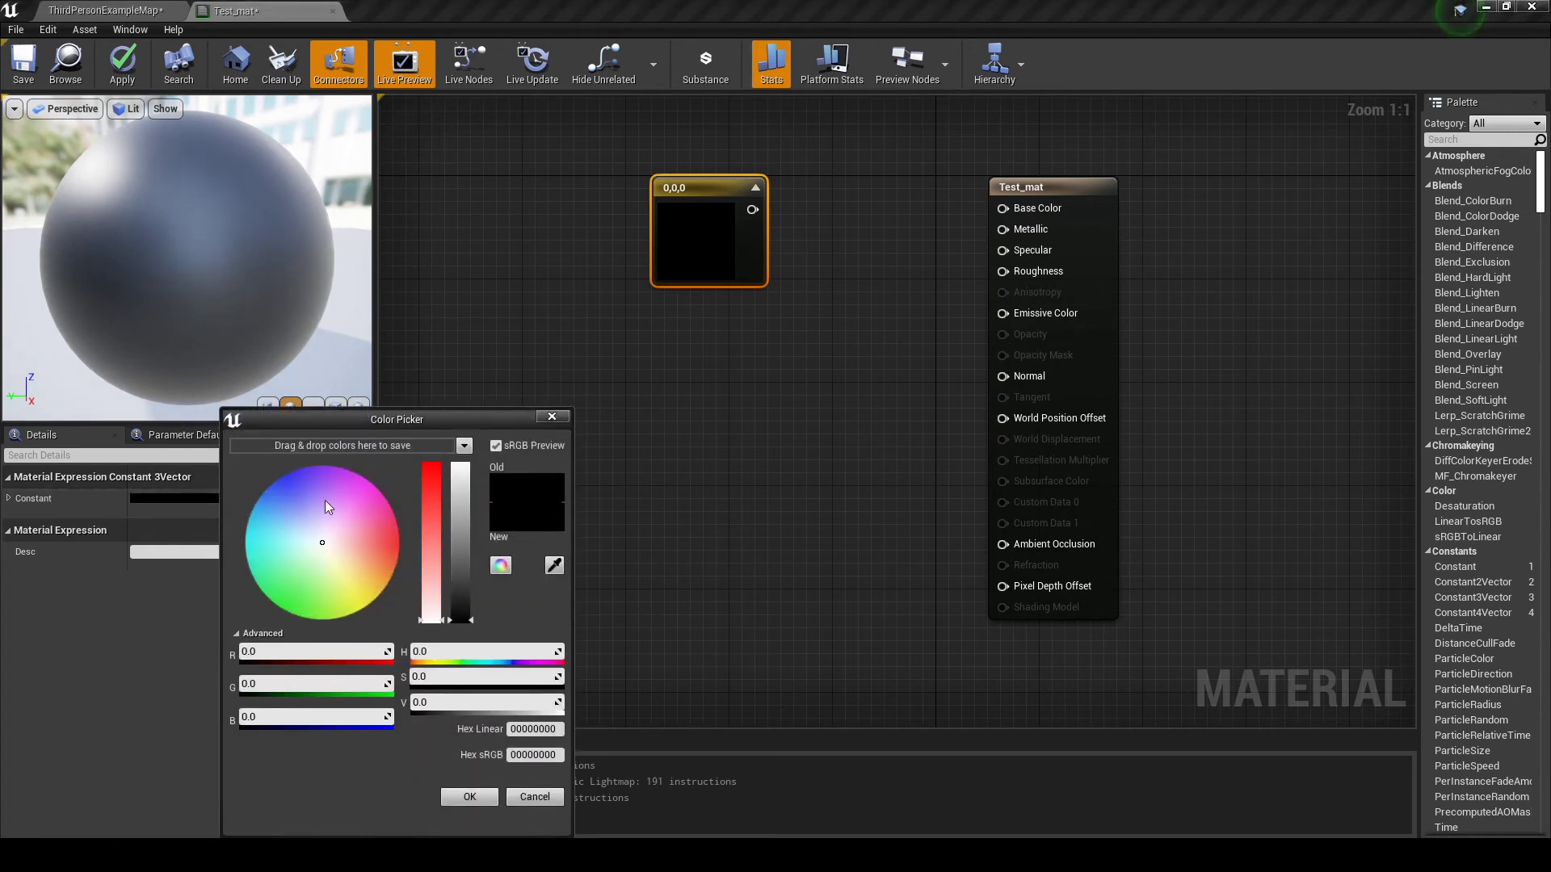
pyautogui.moveTo(433, 509); pyautogui.dragTo(469, 468)
pyautogui.click(470, 796)
# Connect the red Constant3Vector to Test_mat's Base Color, reposition the node and inspect the preview sphere
pyautogui.moveTo(710, 187); pyautogui.dragTo(715, 210)
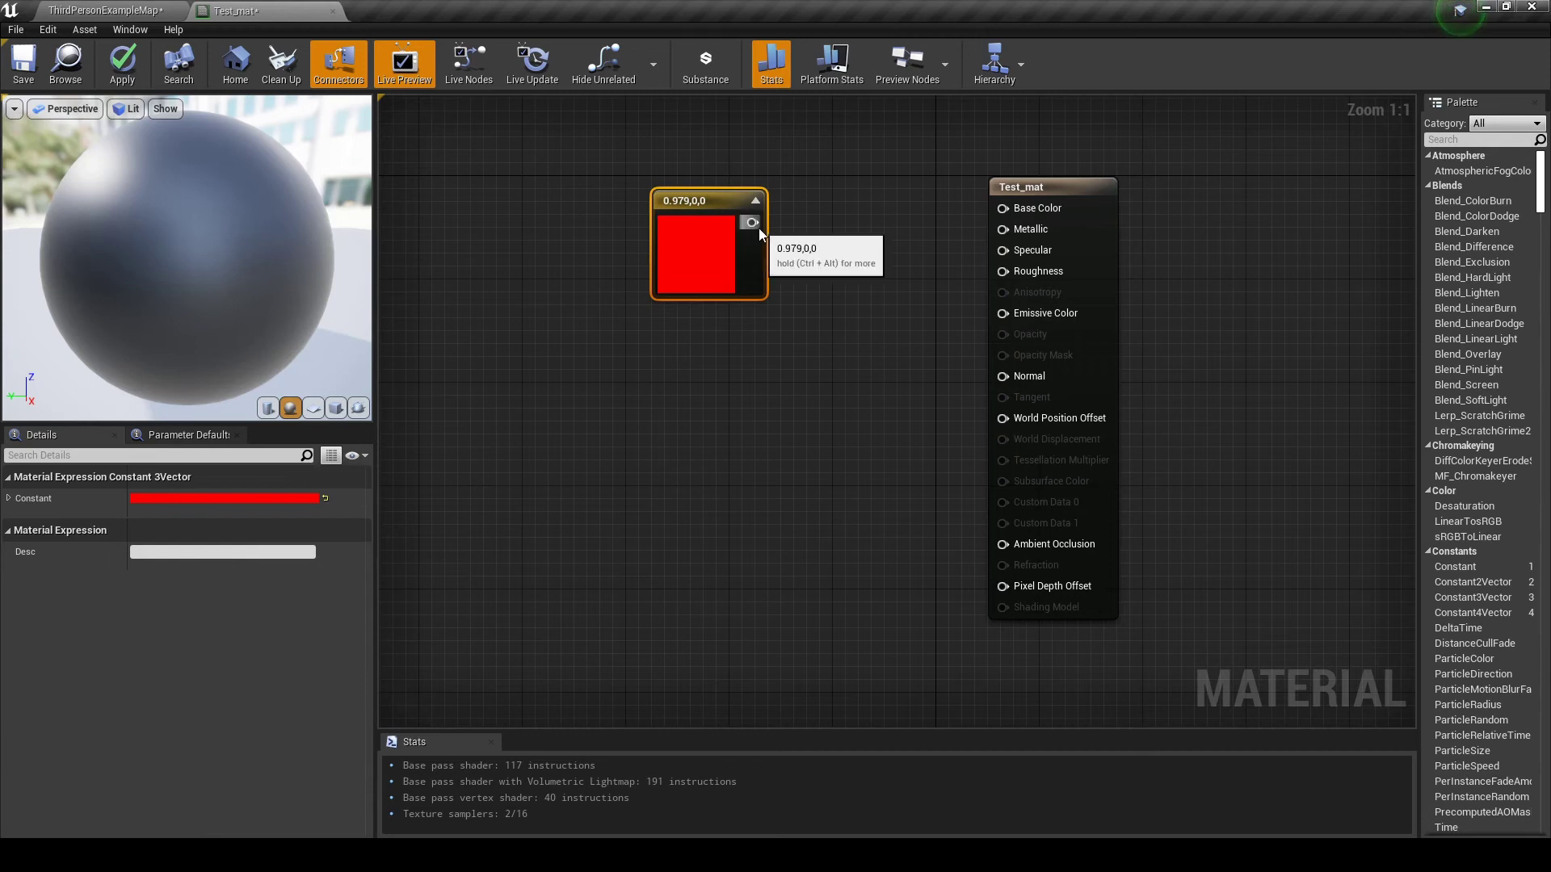
pyautogui.moveTo(752, 223); pyautogui.dragTo(1006, 212)
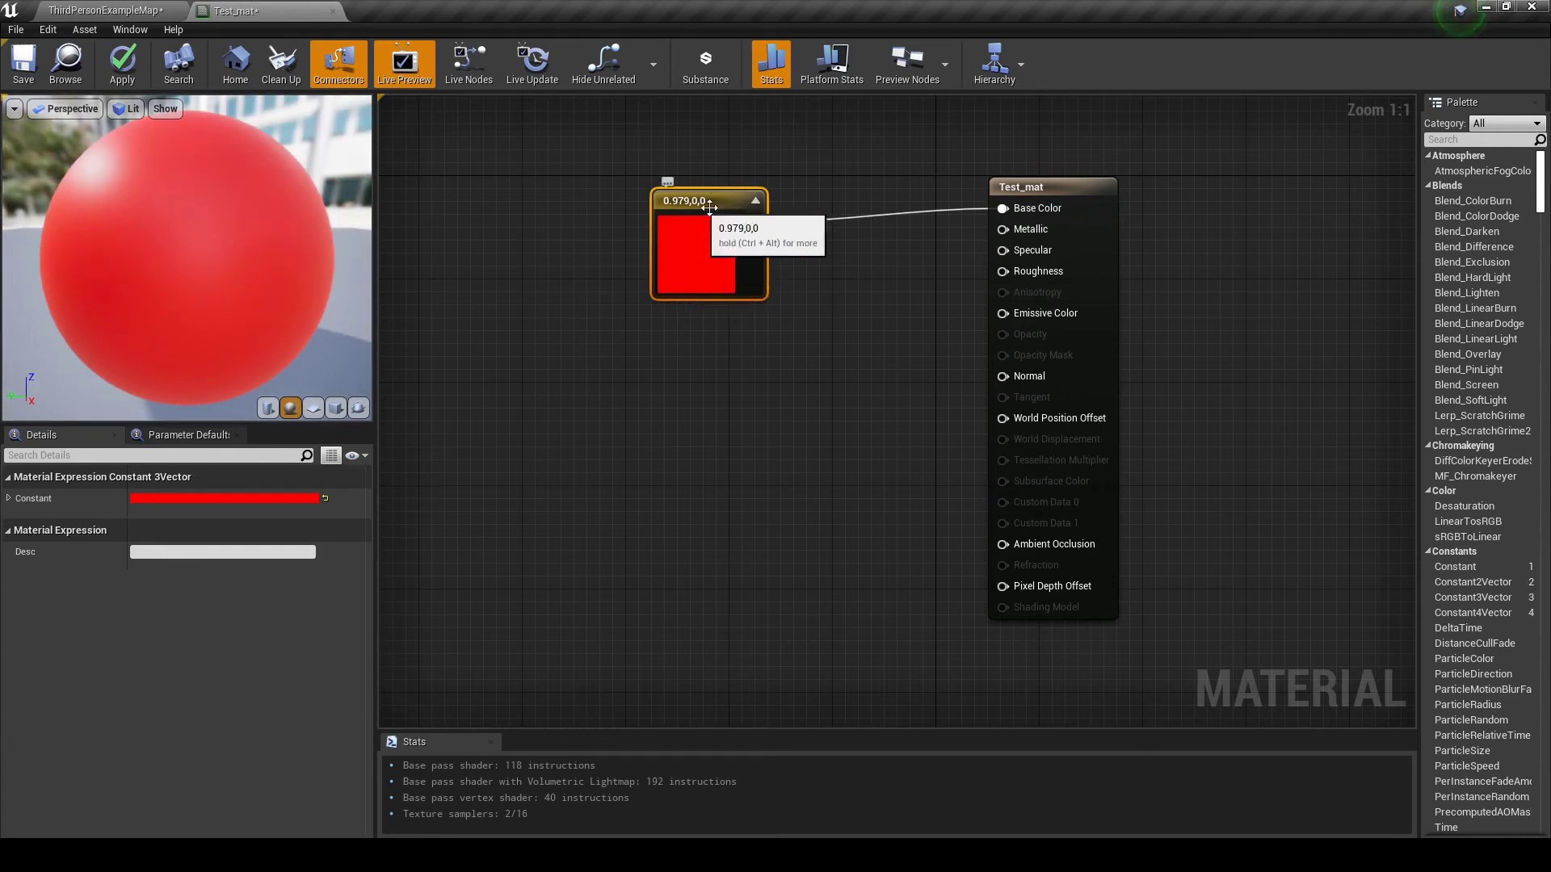
pyautogui.moveTo(683, 206); pyautogui.dragTo(709, 167)
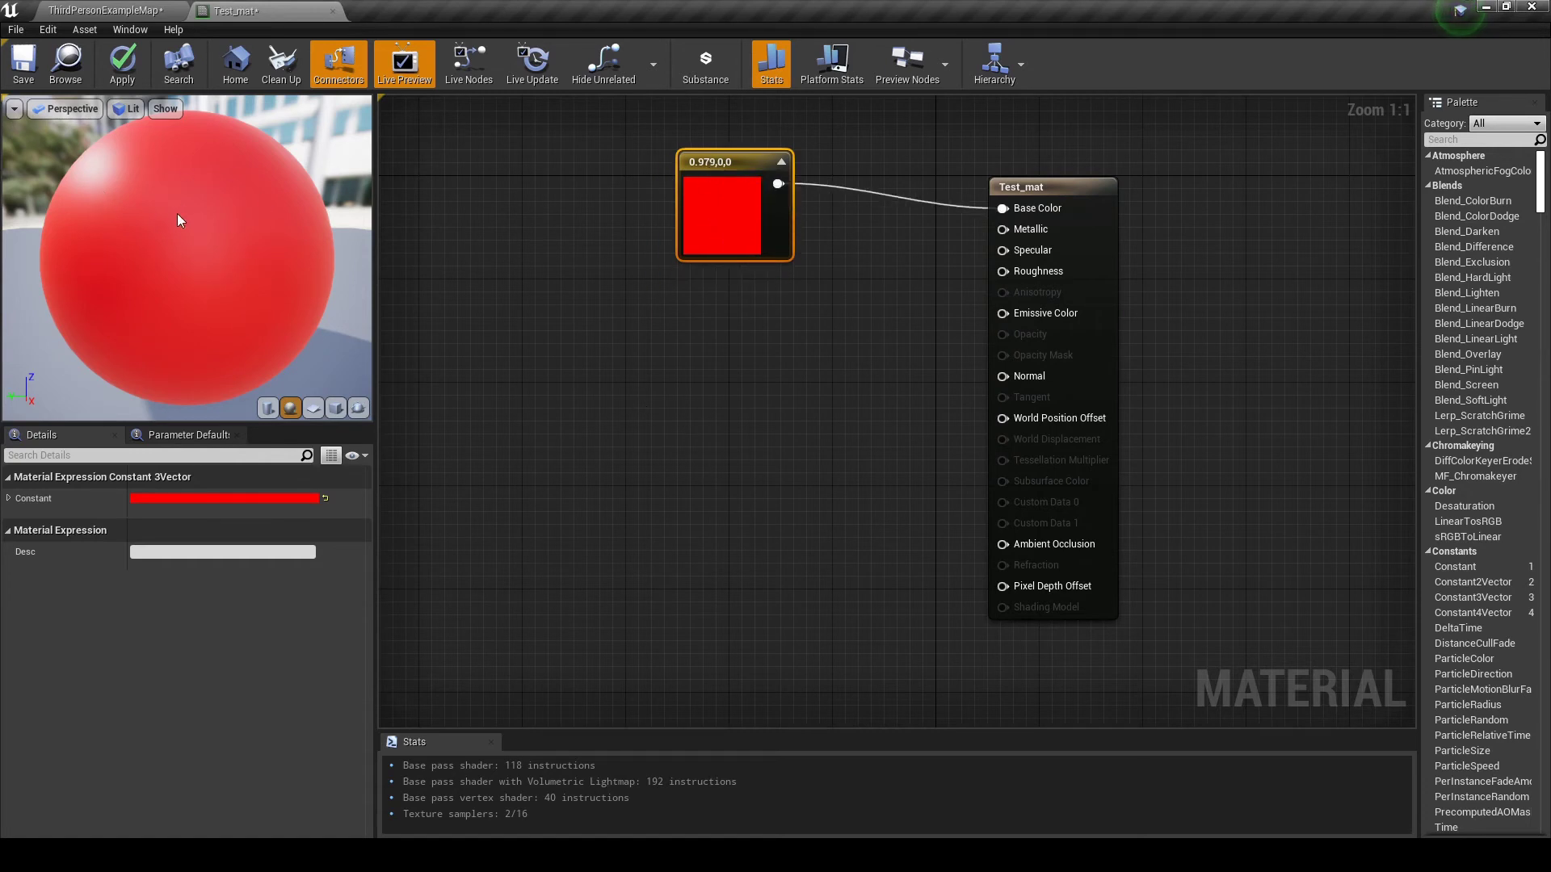
pyautogui.moveTo(179, 222); pyautogui.dragTo(221, 217)
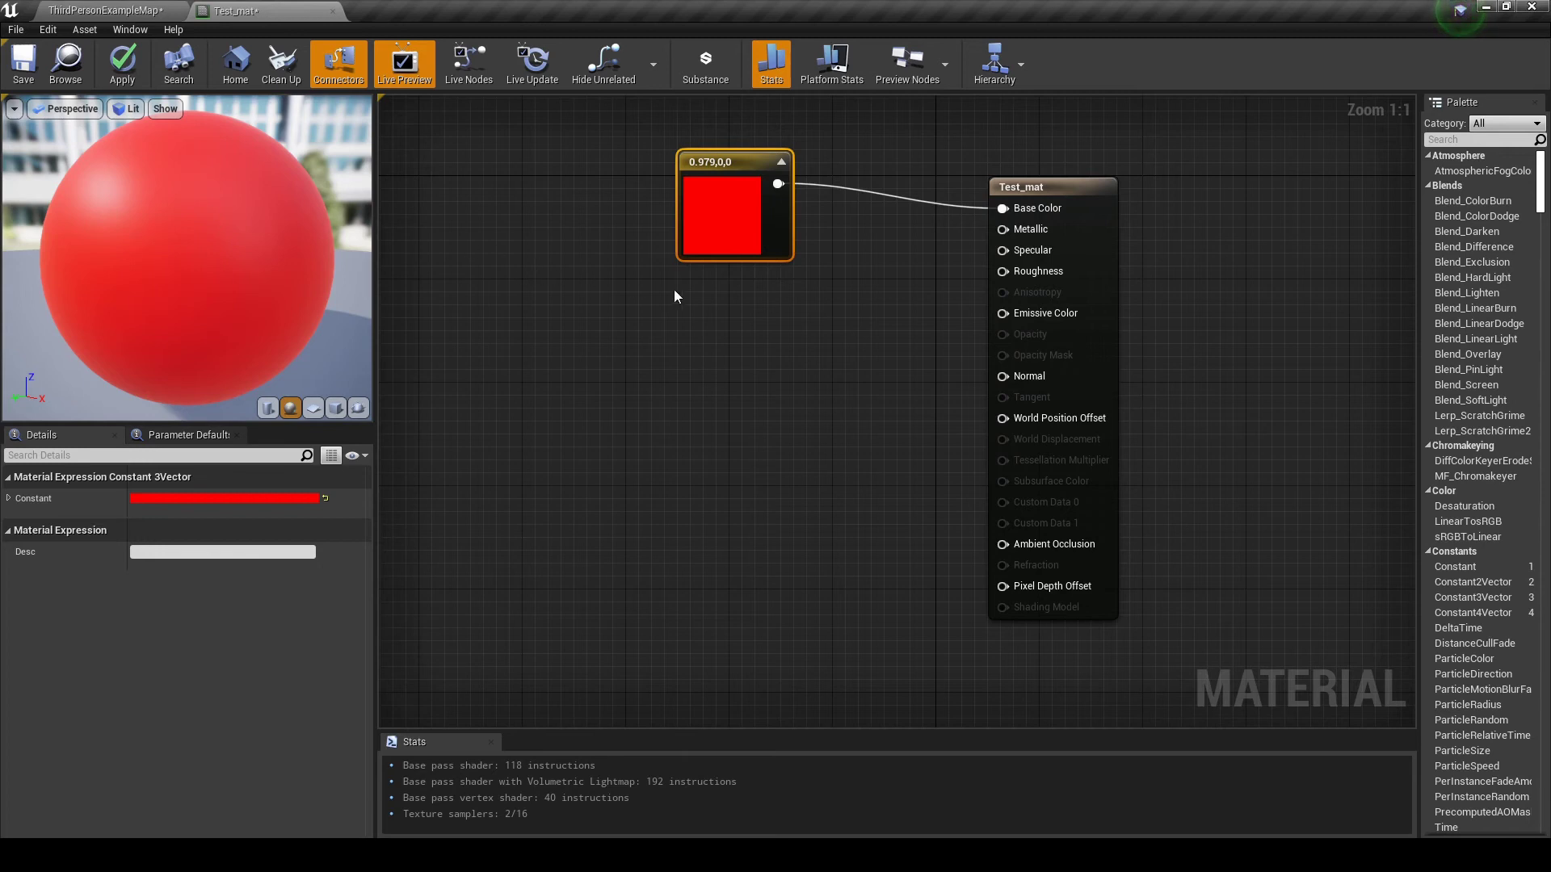
# Add a Constant node below the red color node, connect it to Roughness and inspect the preview sphere's reflections
pyautogui.click(658, 337)
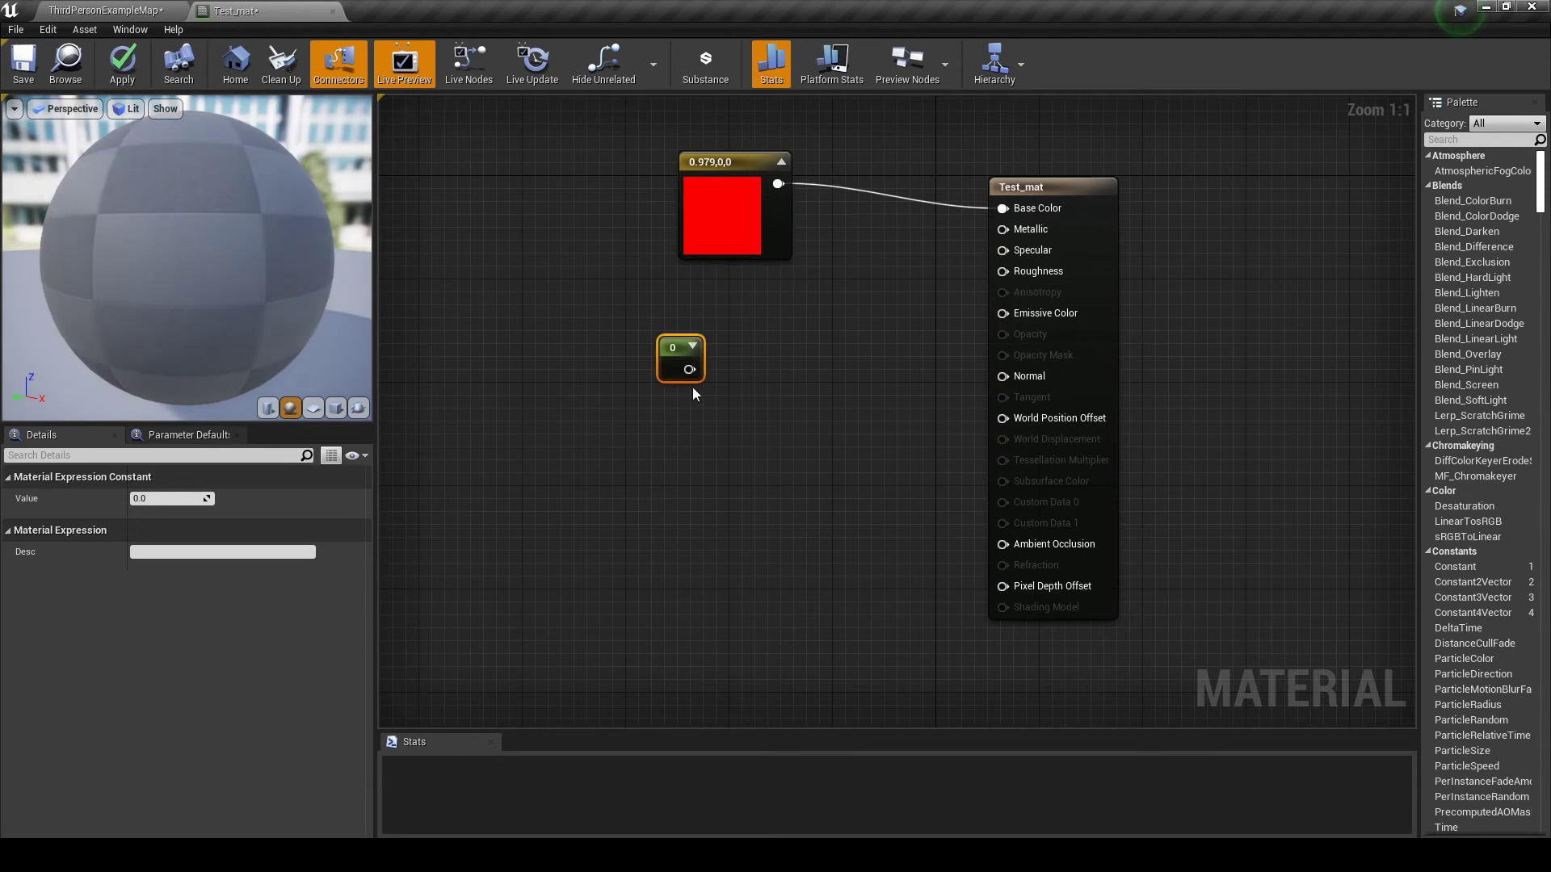
pyautogui.moveTo(687, 369); pyautogui.dragTo(1005, 272)
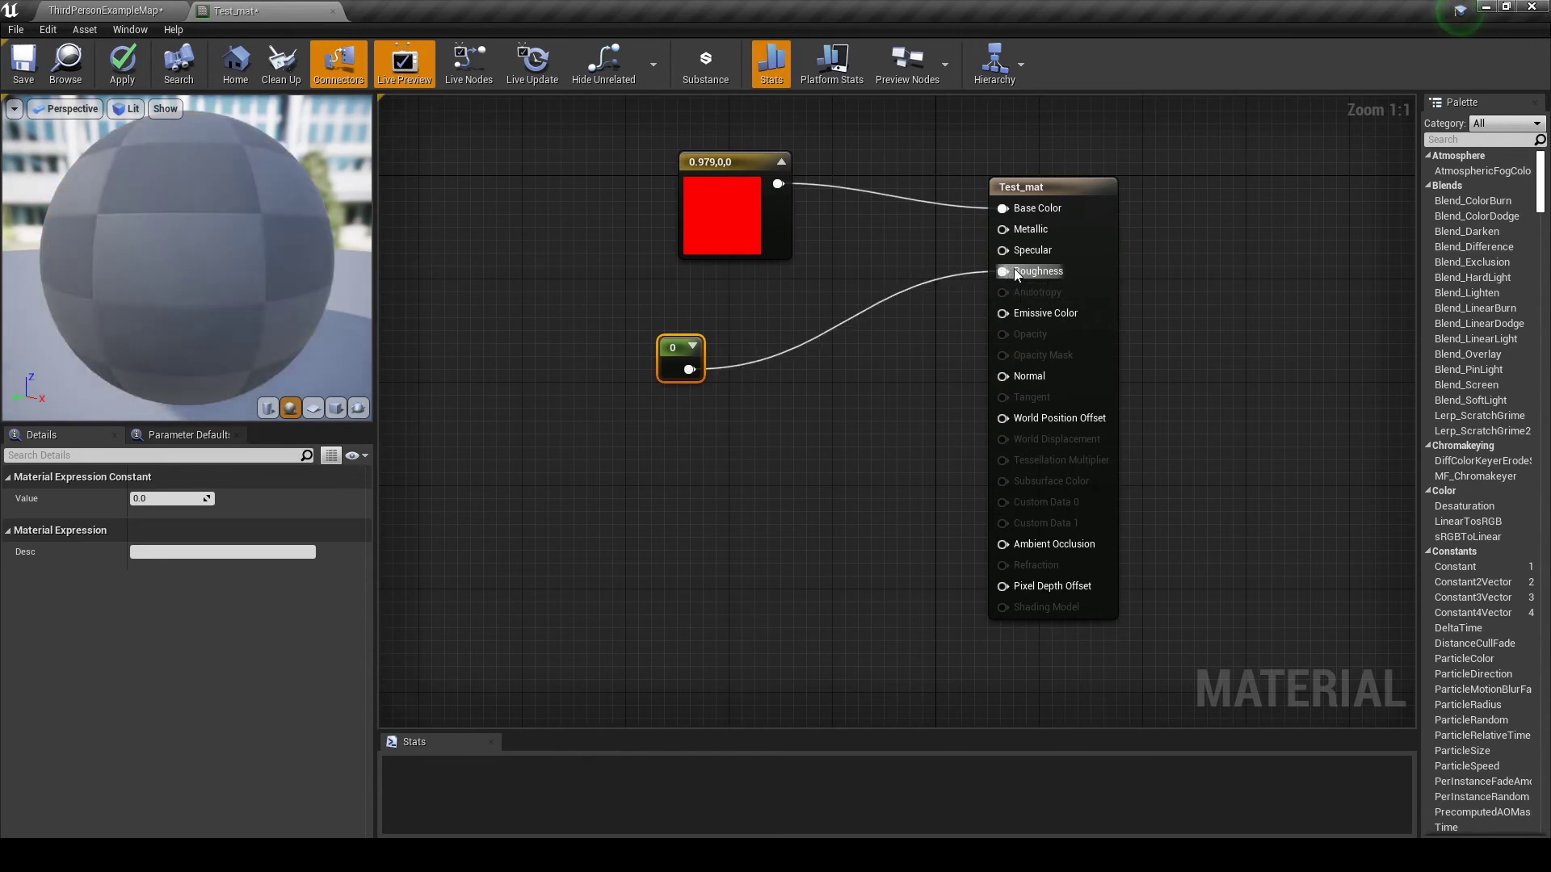
pyautogui.moveTo(669, 346); pyautogui.dragTo(701, 344)
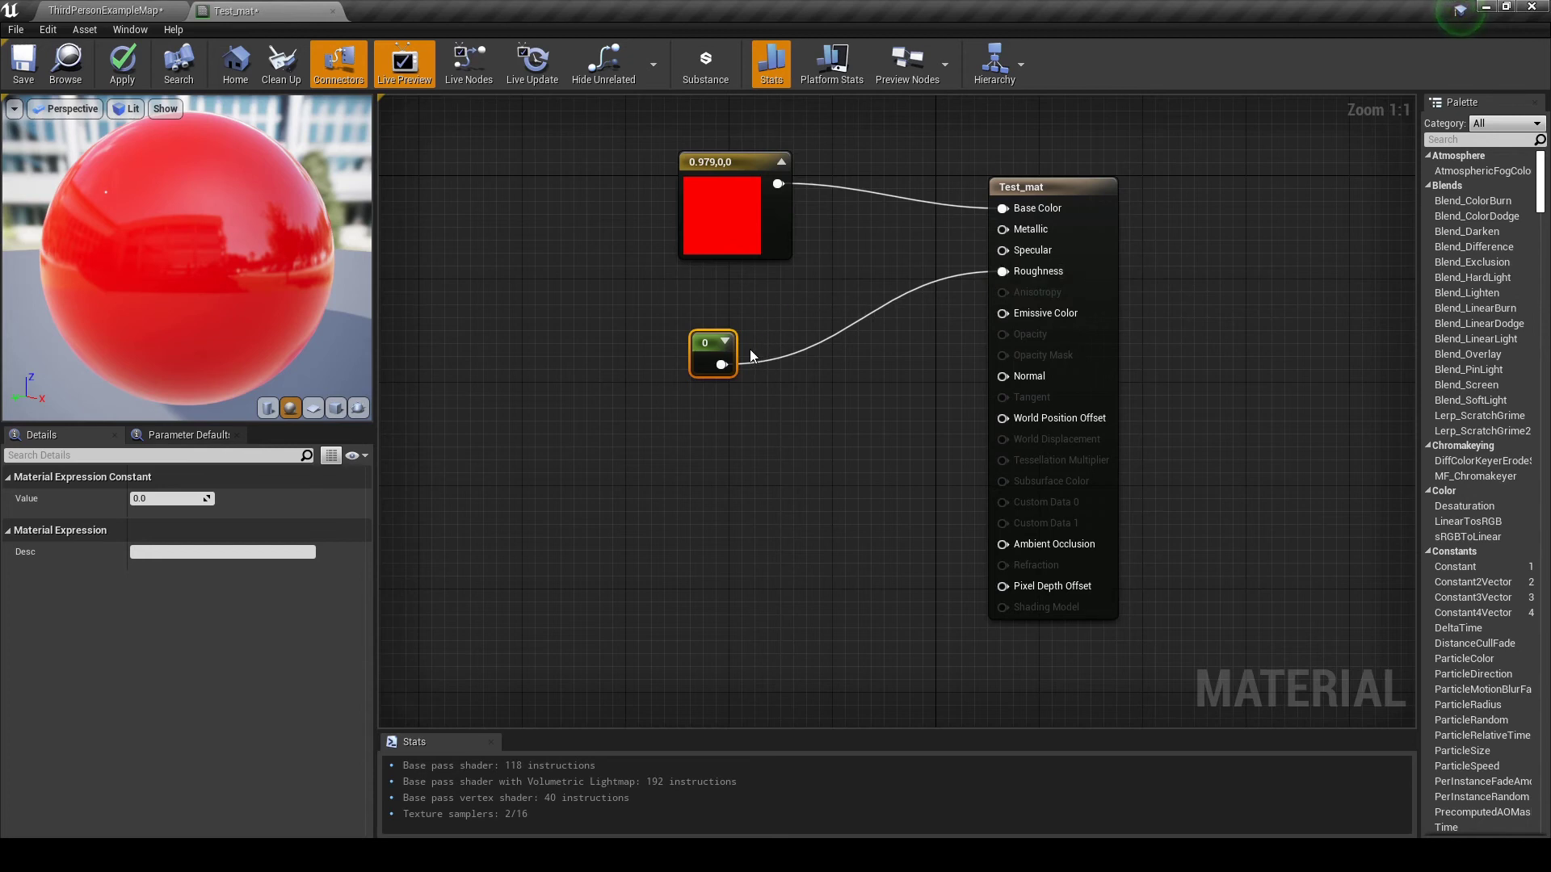
pyautogui.moveTo(195, 229); pyautogui.dragTo(287, 197)
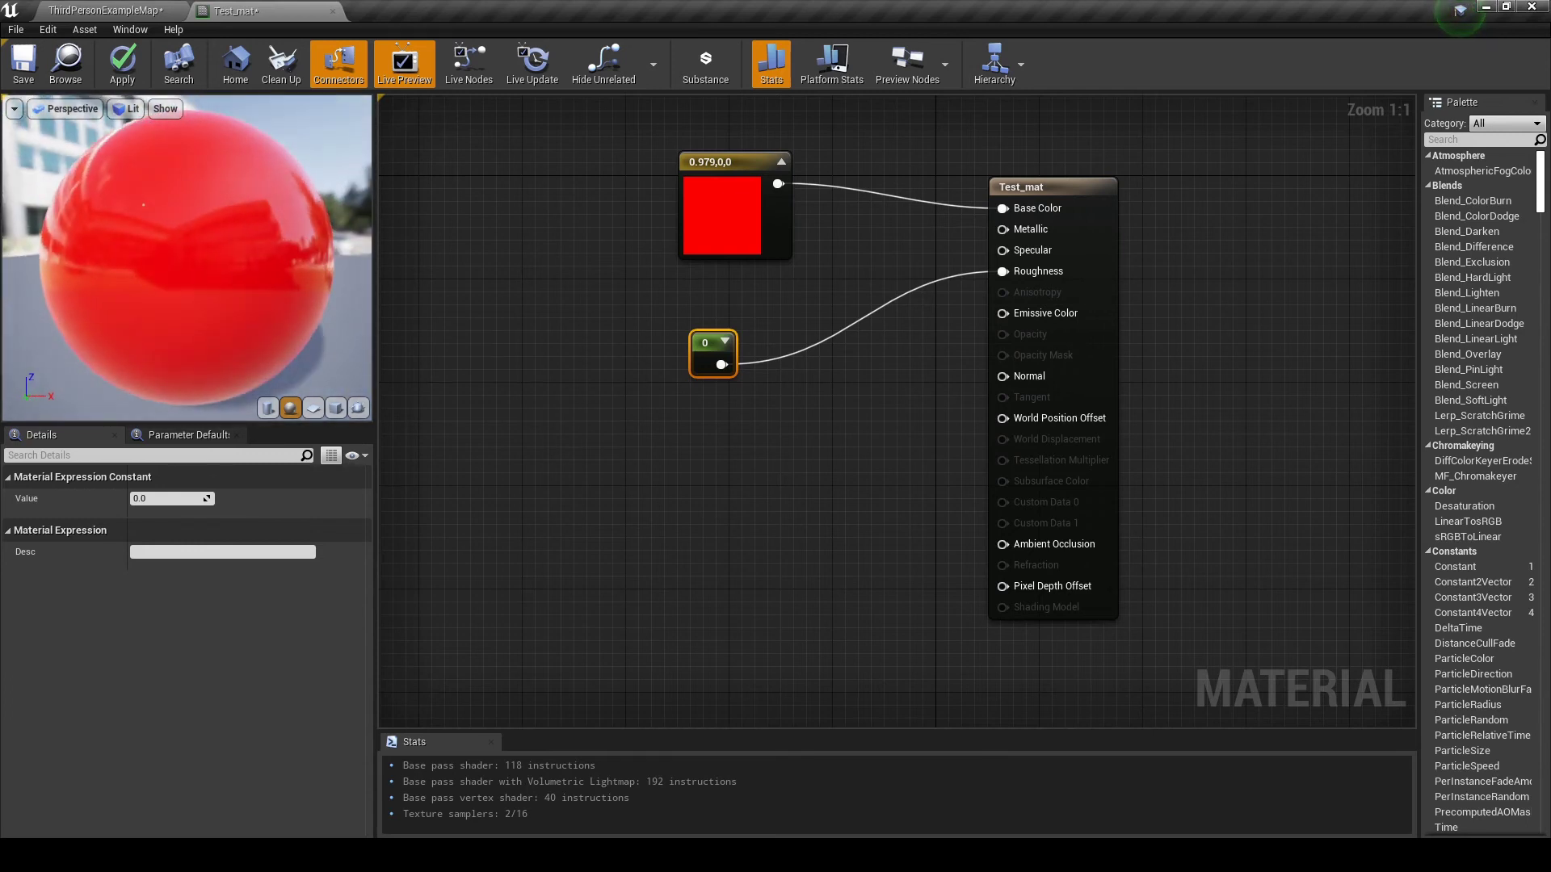
# Set the Roughness constant's value to 0.2 and inspect the preview sphere from several angles
pyautogui.click(141, 500)
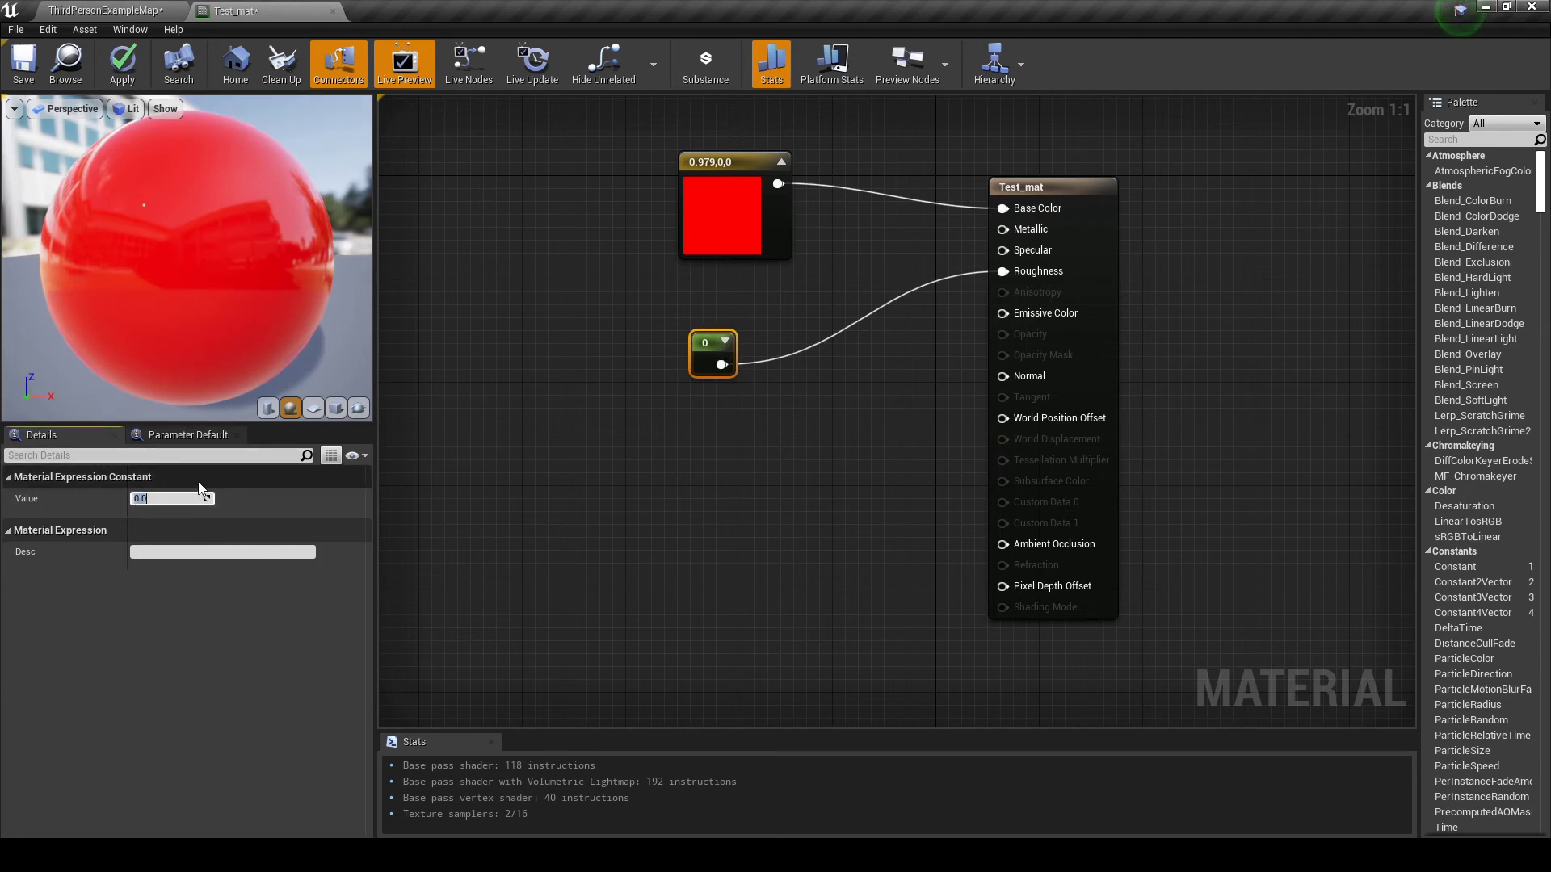
pyautogui.write('0.2')
pyautogui.press('Return')
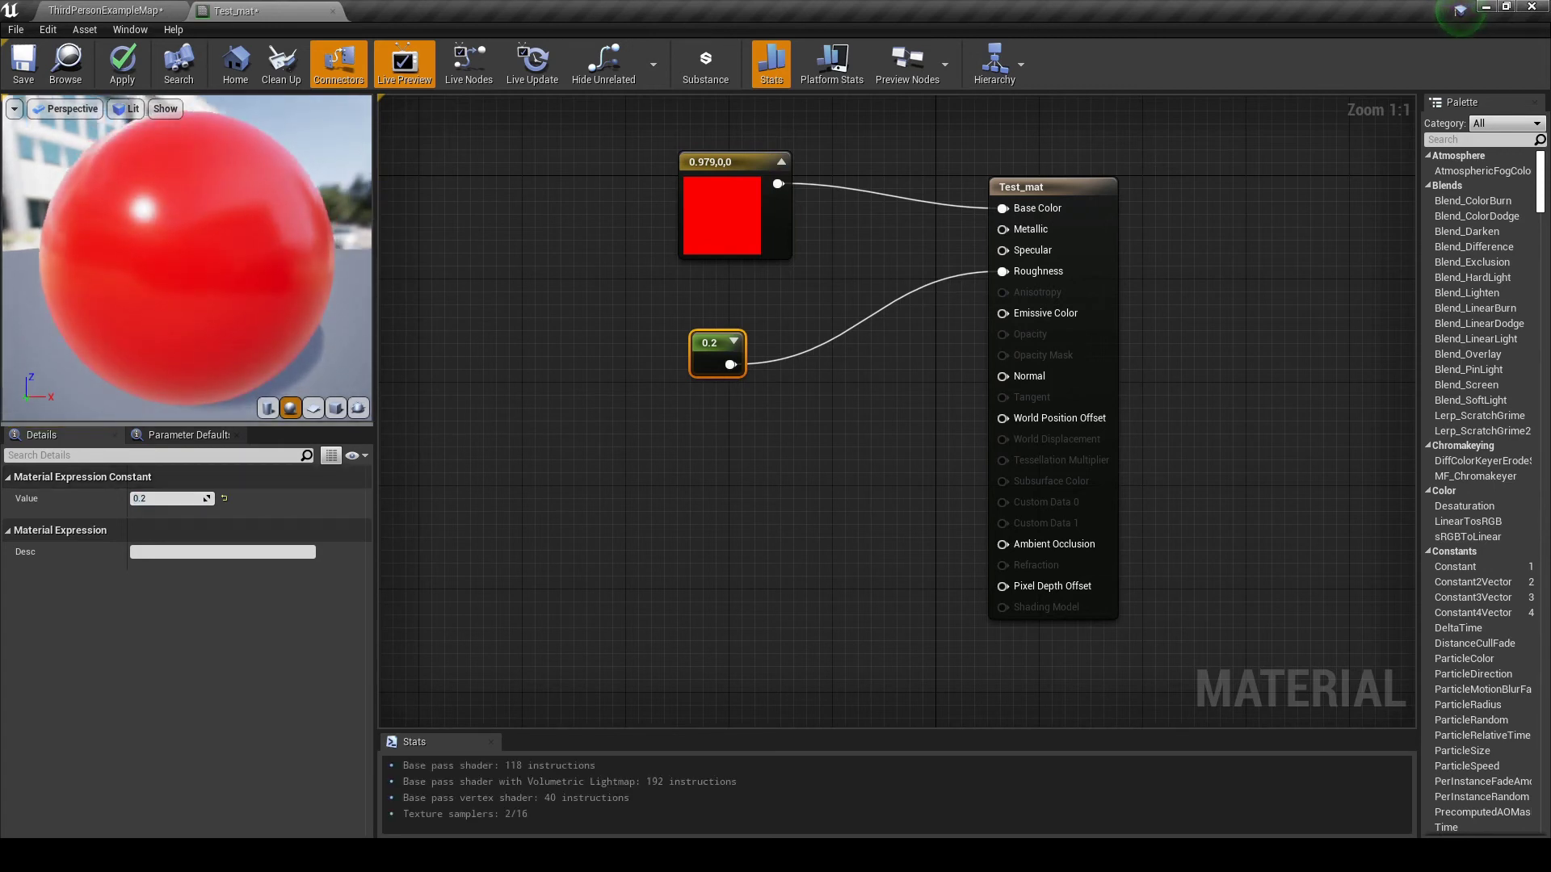
pyautogui.moveTo(185, 258); pyautogui.dragTo(257, 199)
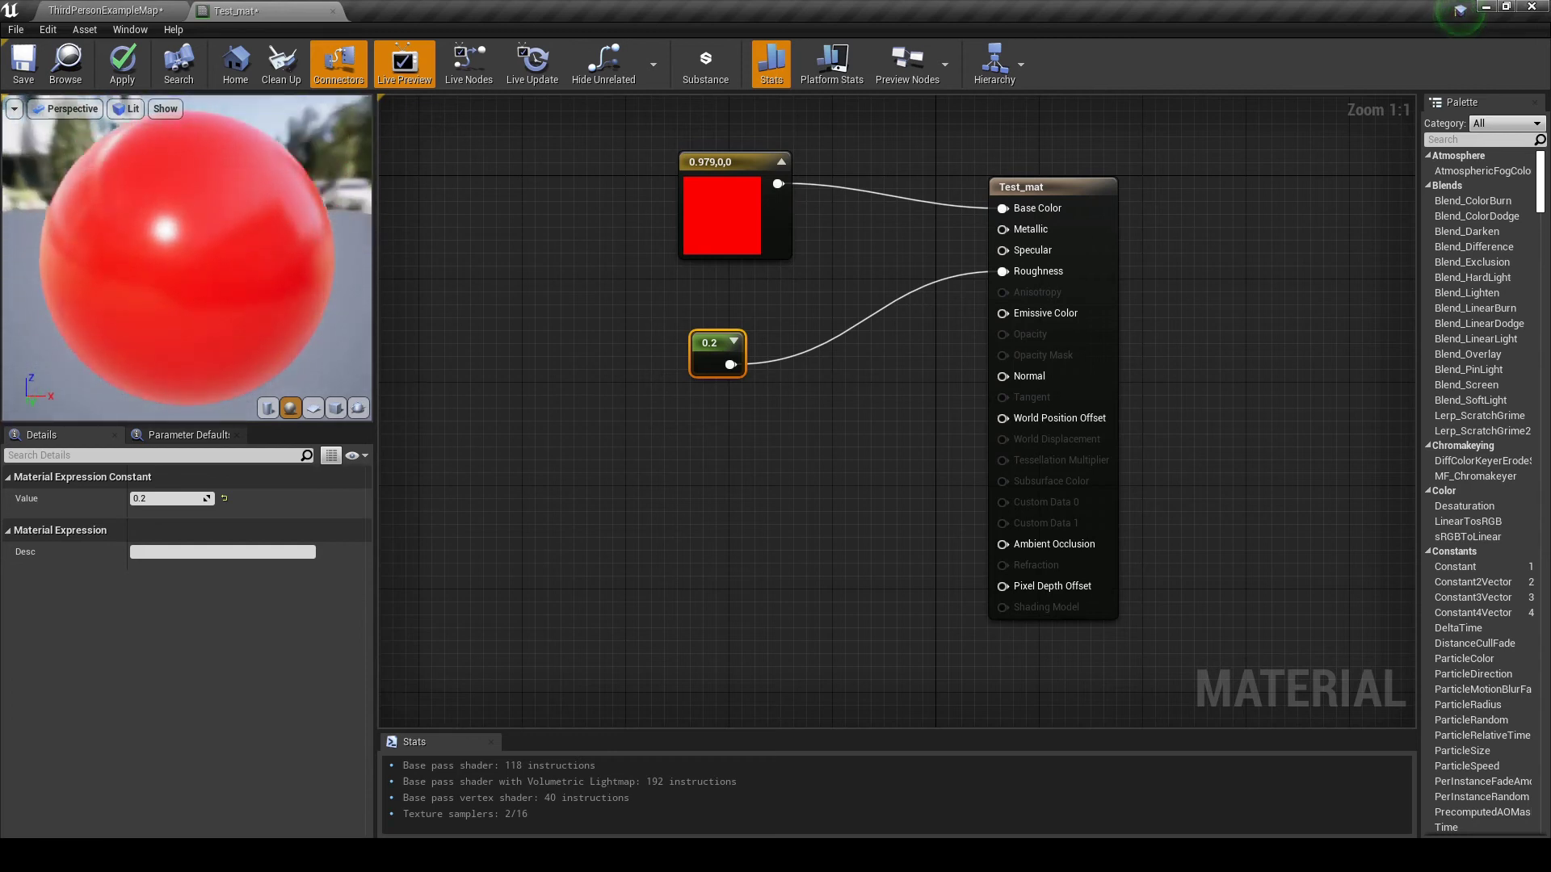
pyautogui.moveTo(129, 343); pyautogui.dragTo(197, 319)
# Set the Roughness constant's value to 0.7 and inspect the material on the preview sphere
pyautogui.click(181, 498)
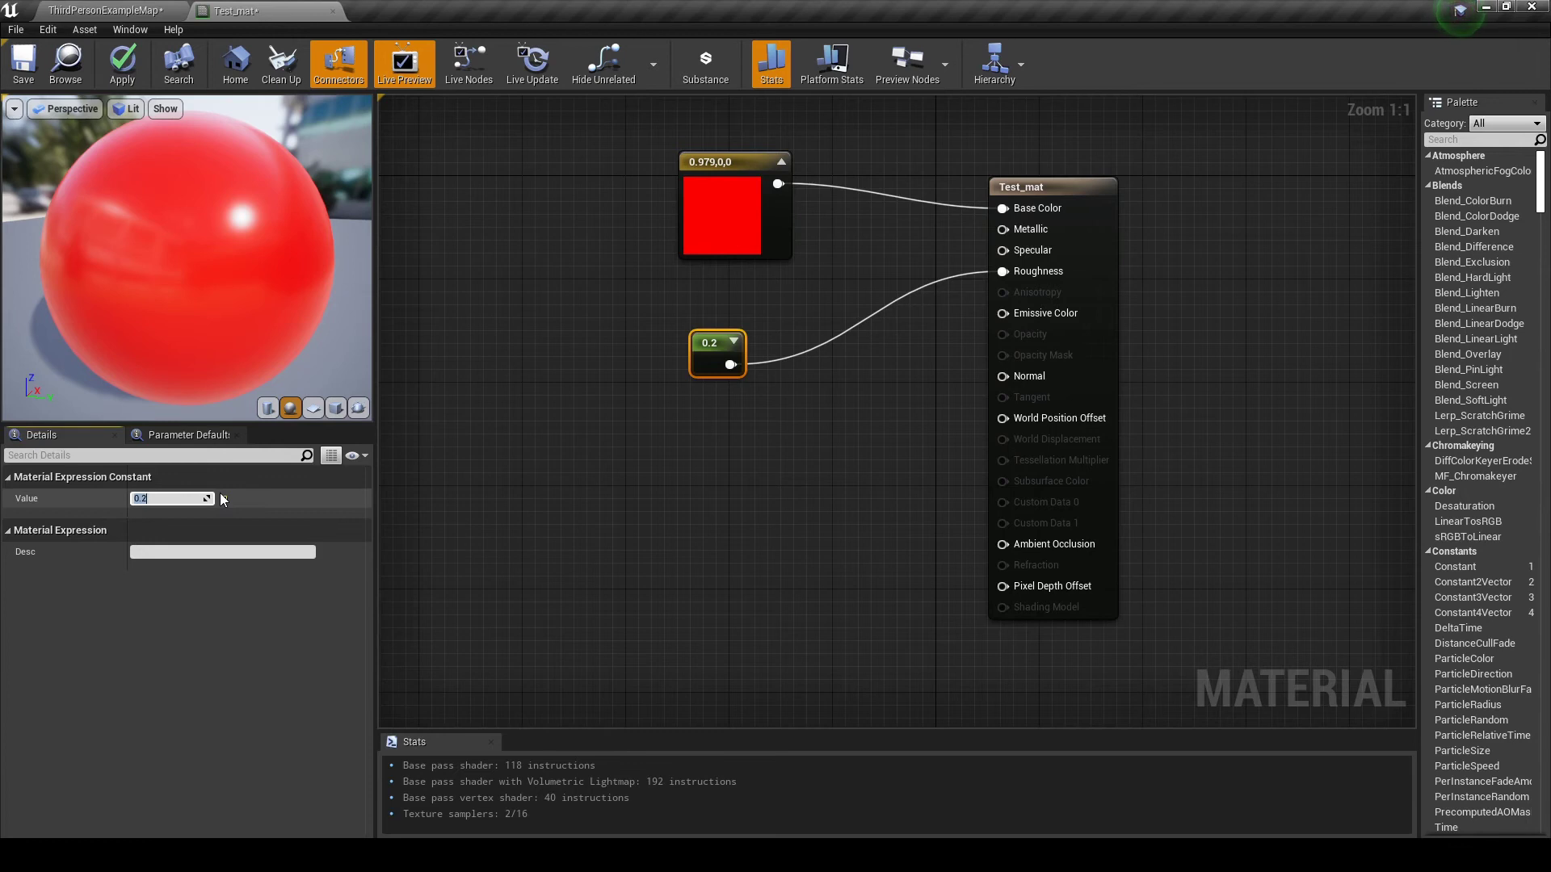
pyautogui.write('0.7')
pyautogui.press('Return')
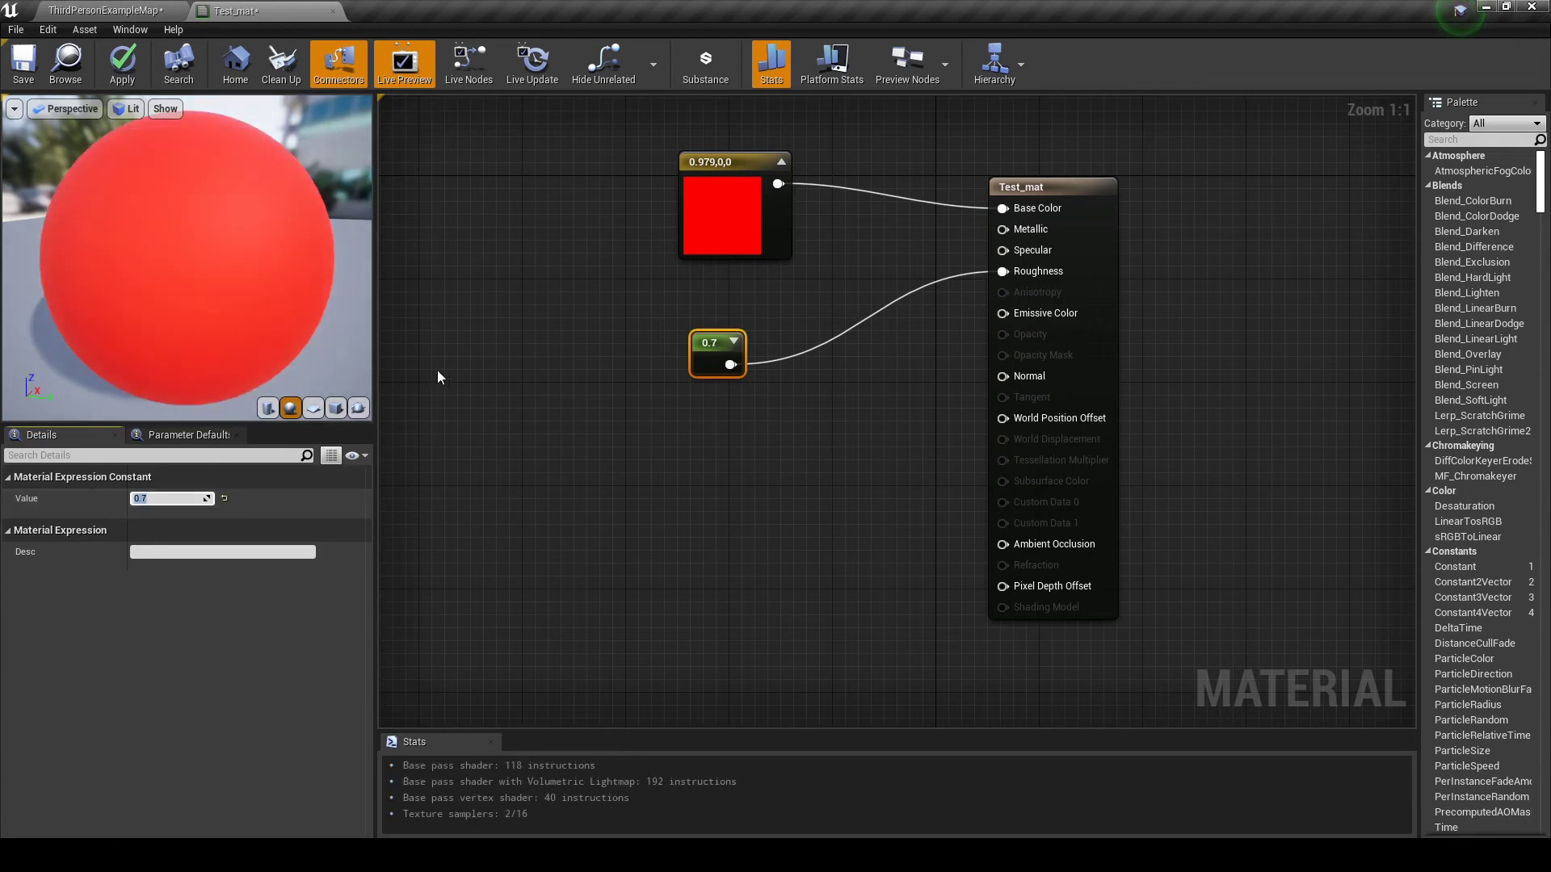
pyautogui.moveTo(180, 243); pyautogui.dragTo(180, 244)
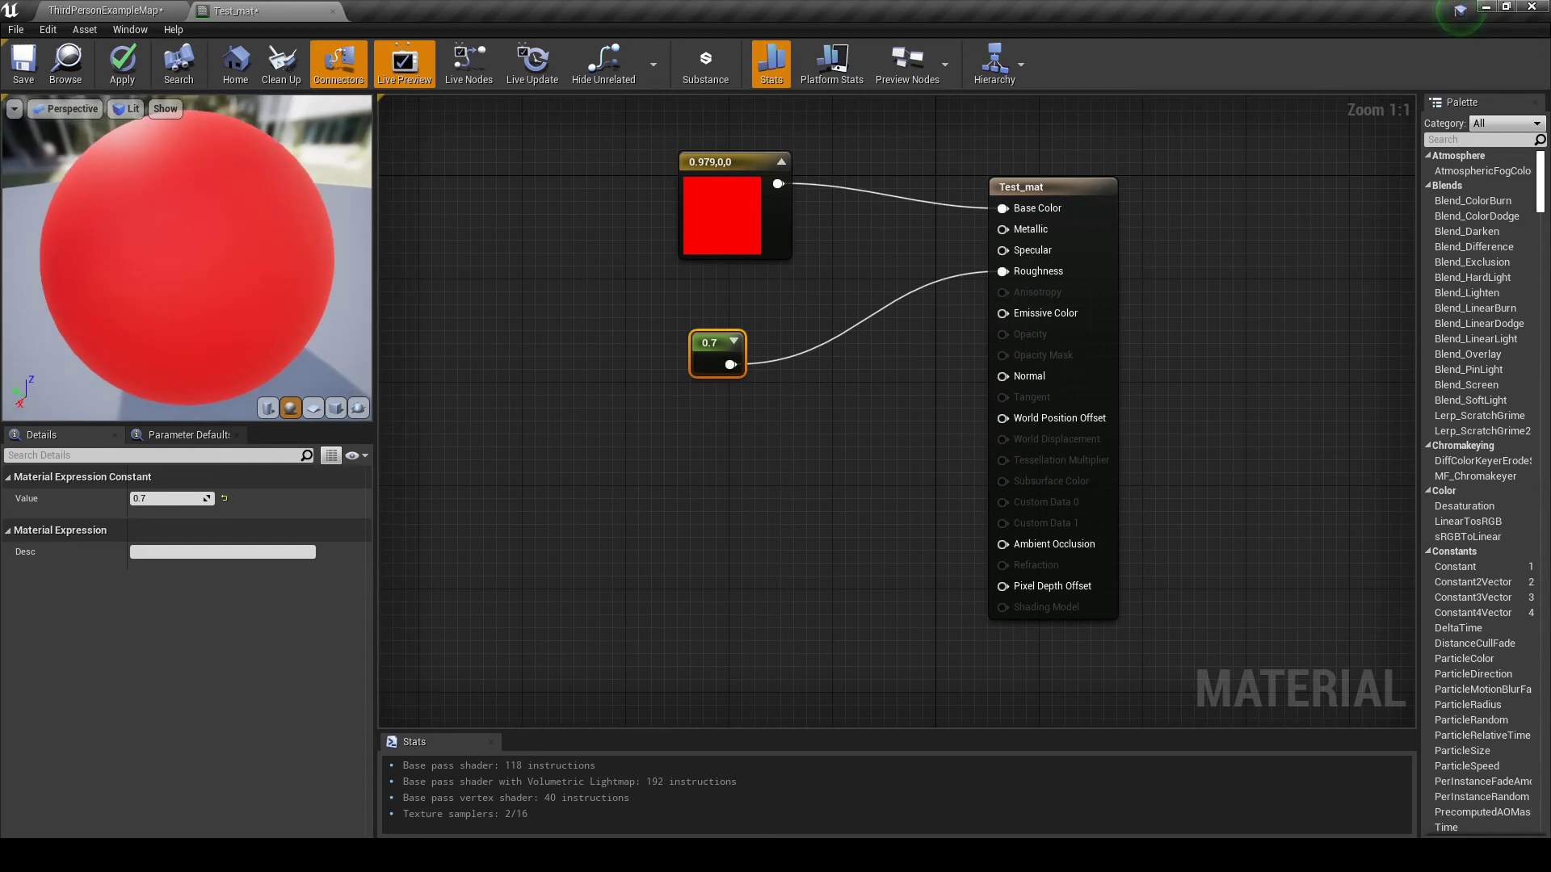
# Set the Roughness constant's value to 0.2, space the red color and Roughness nodes apart, and inspect the preview sphere's reflections
pyautogui.moveTo(179, 243); pyautogui.dragTo(218, 221)
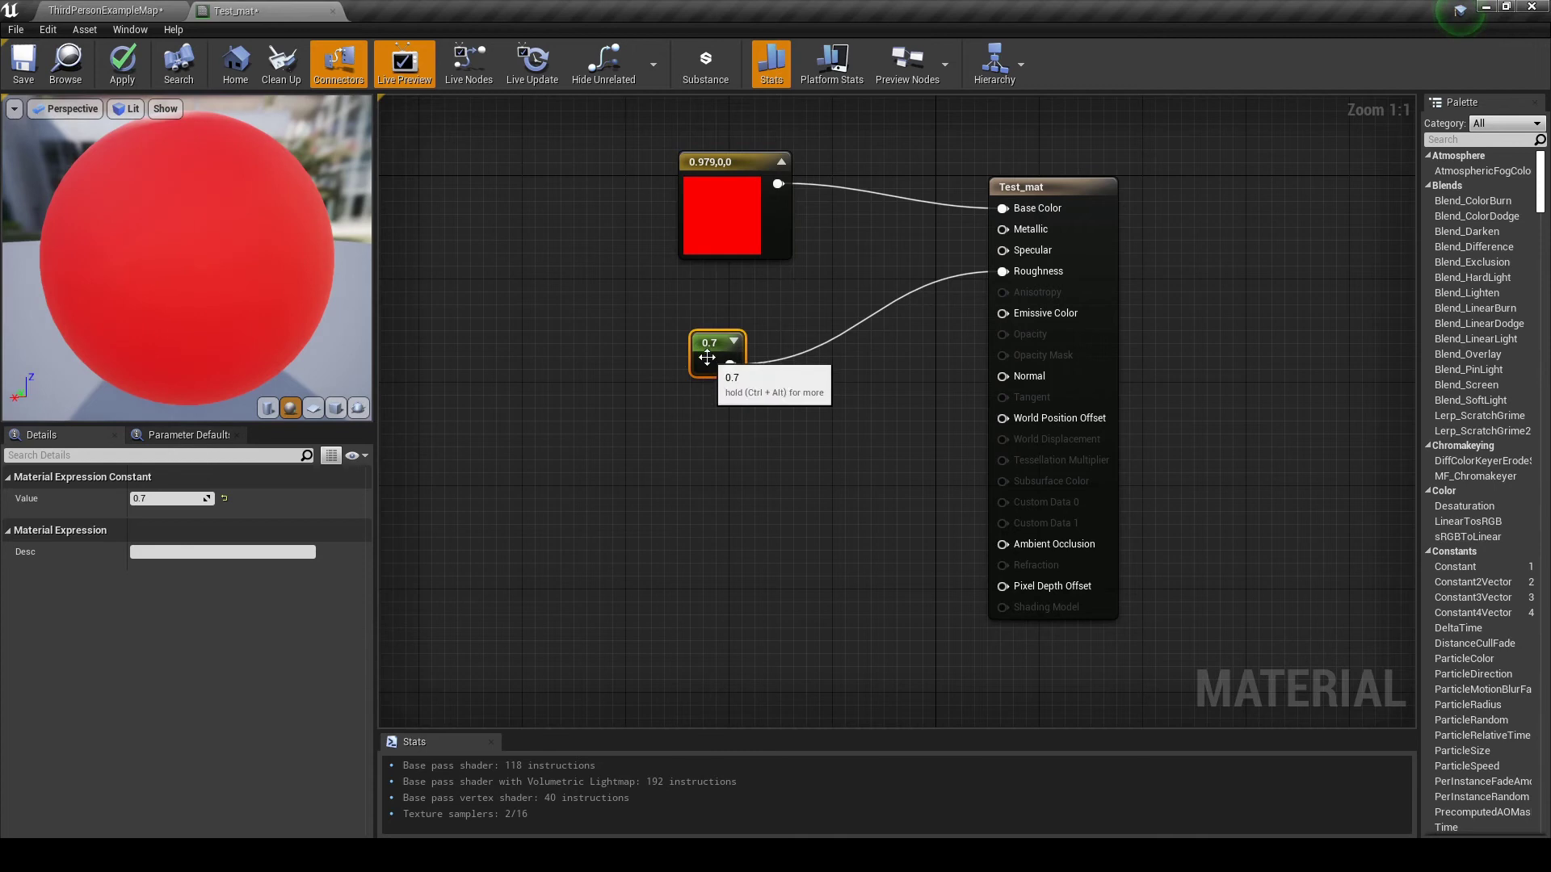
pyautogui.click(162, 500)
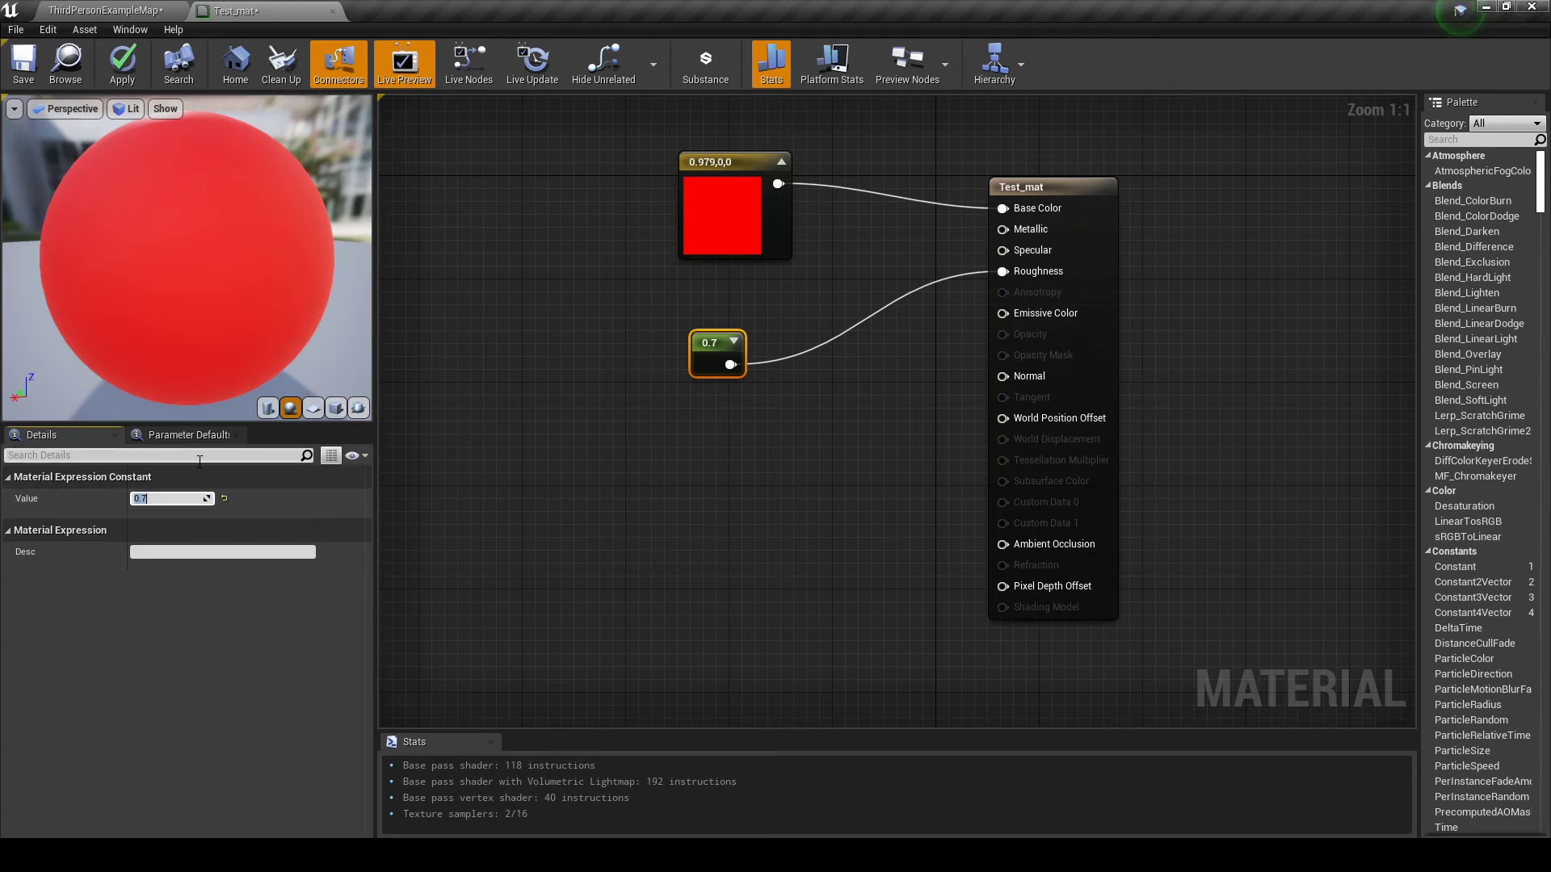
pyautogui.press('Return')
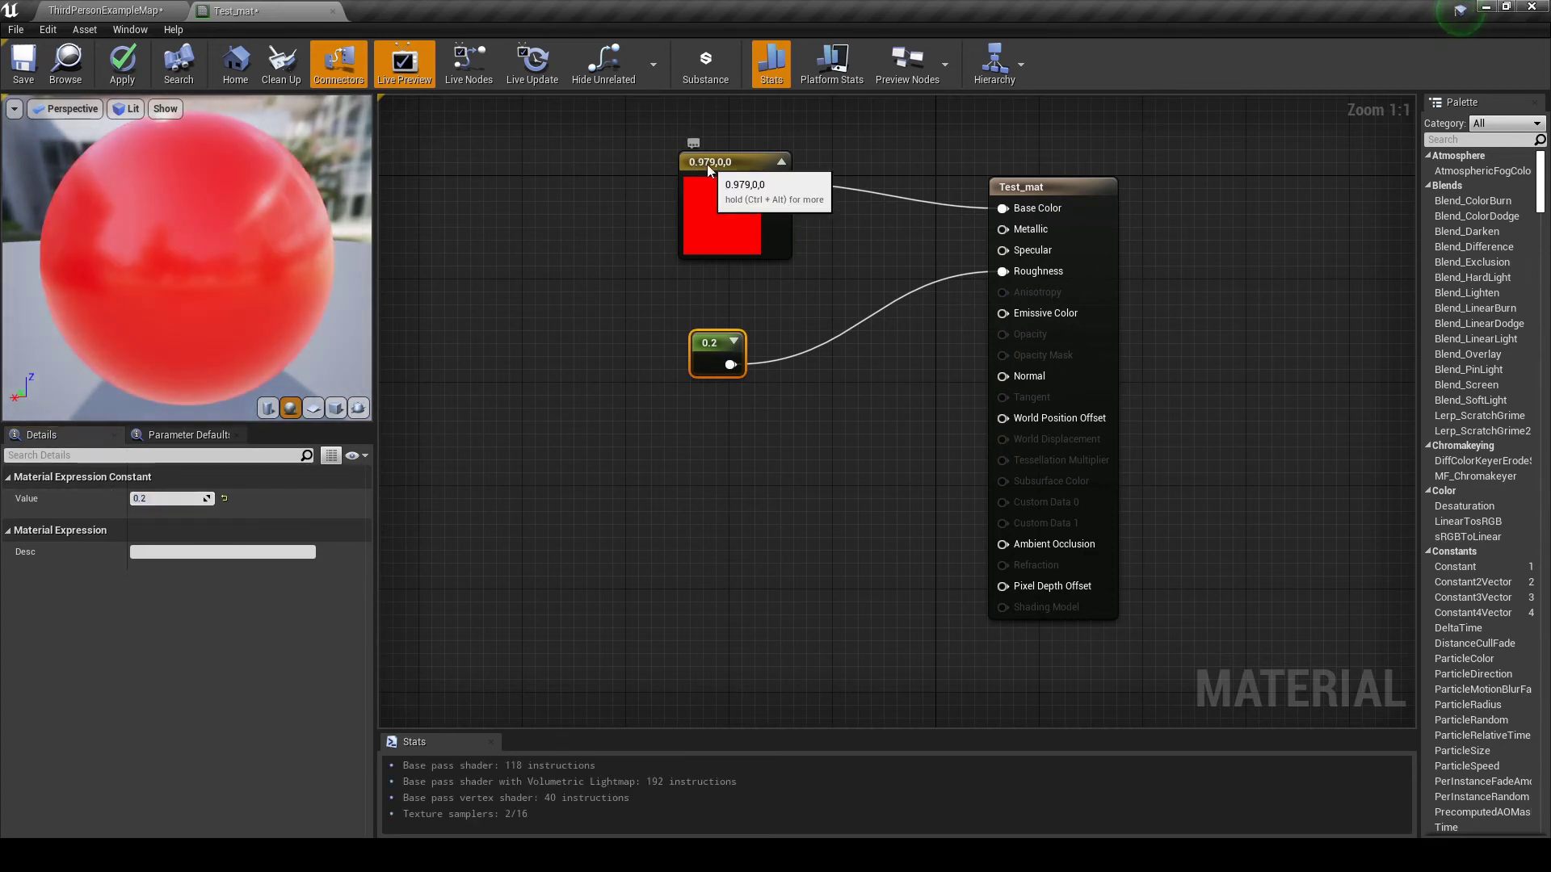
pyautogui.moveTo(696, 167); pyautogui.dragTo(696, 141)
pyautogui.moveTo(713, 333); pyautogui.dragTo(765, 347)
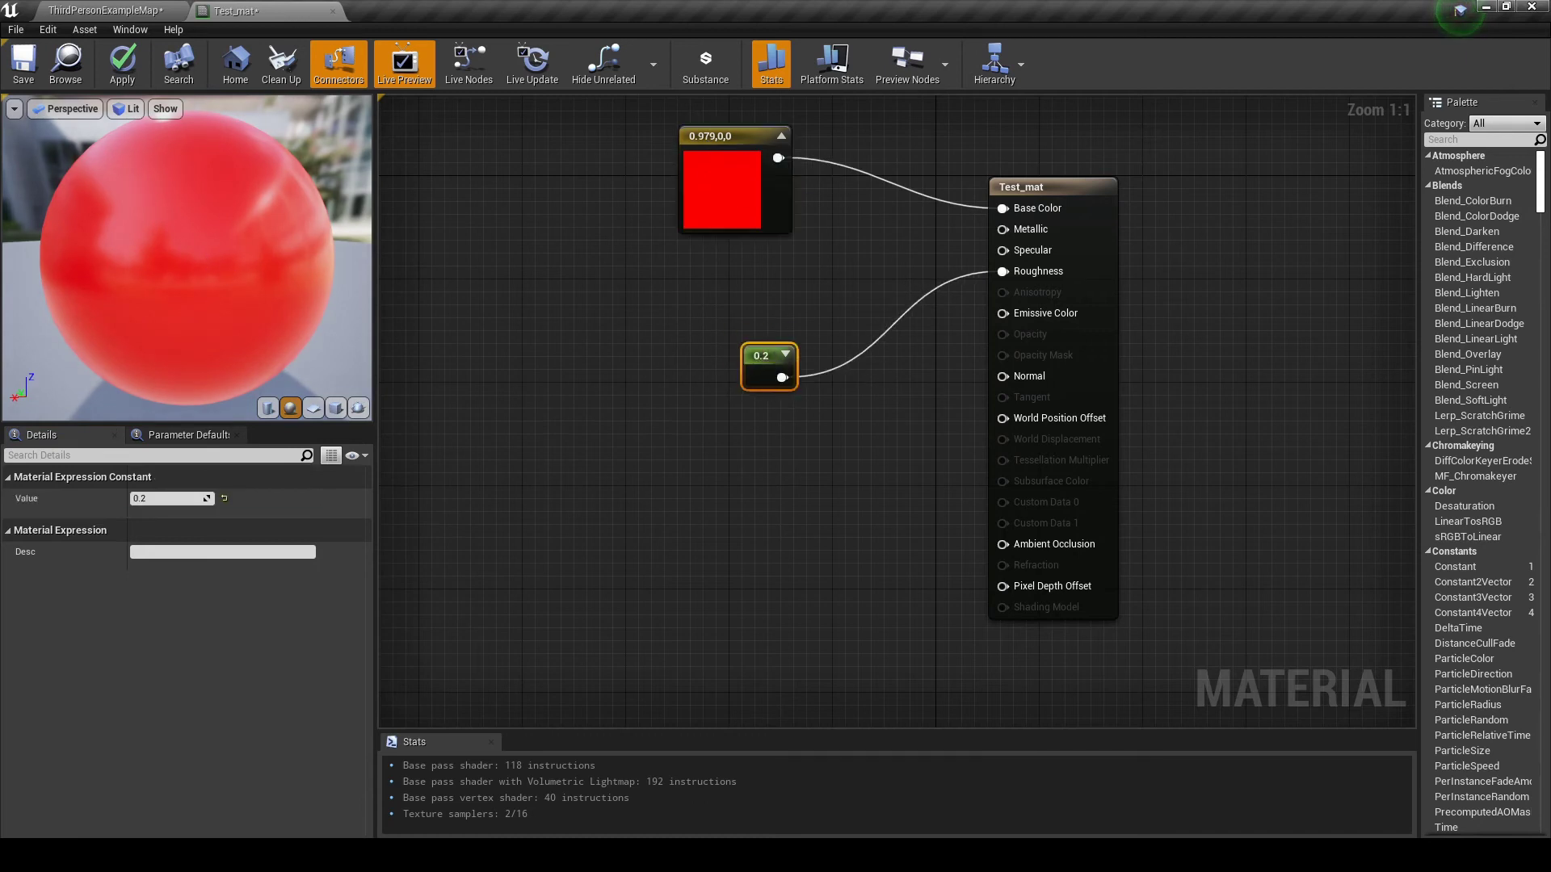
pyautogui.moveTo(186, 258); pyautogui.dragTo(311, 262)
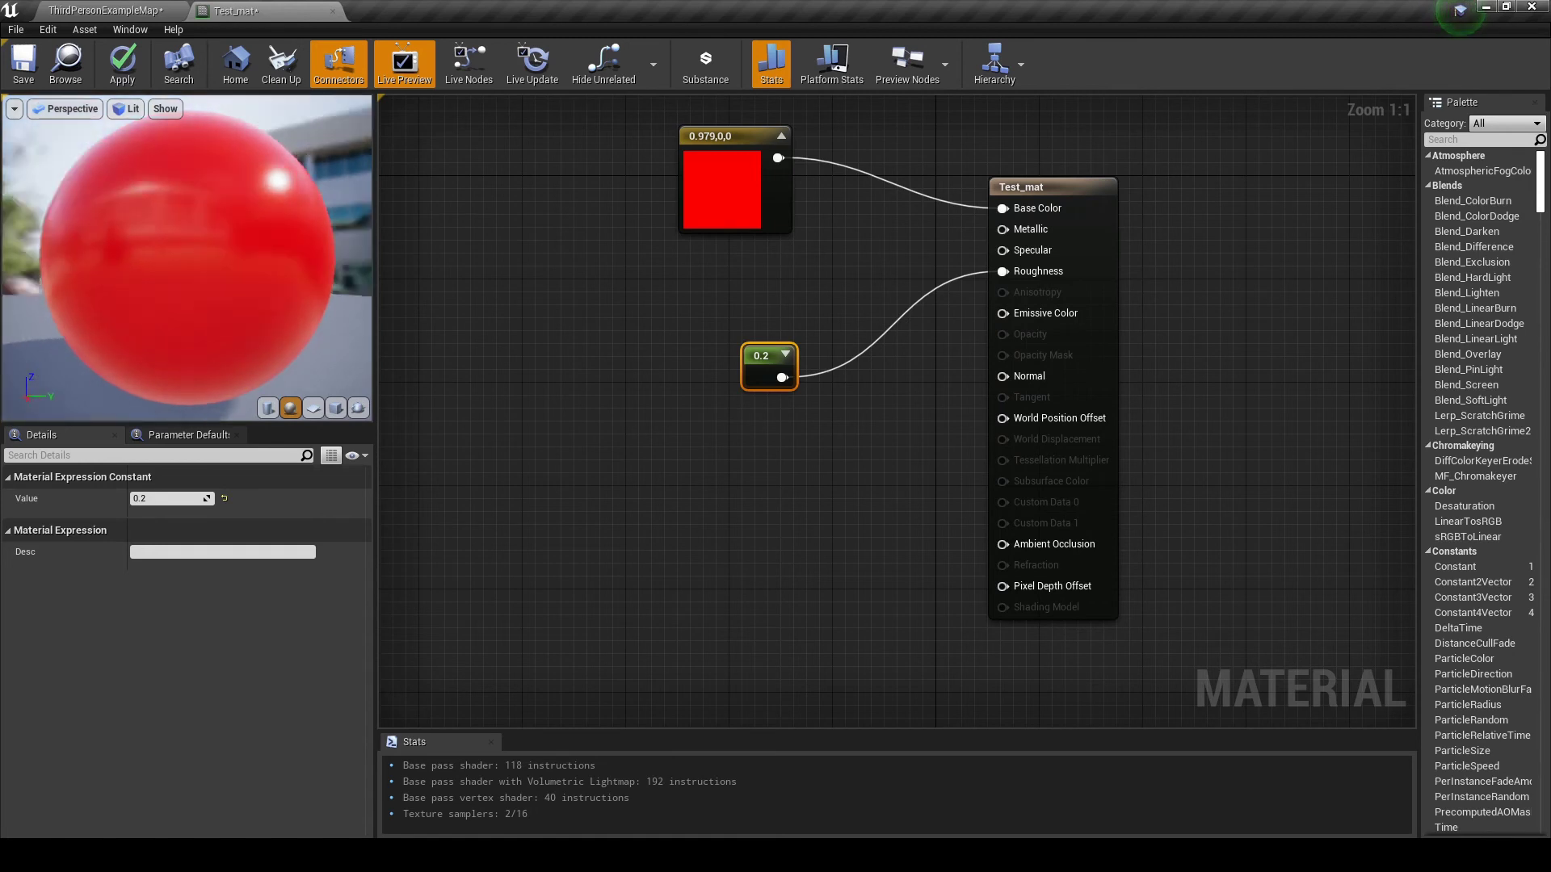
pyautogui.moveTo(109, 247); pyautogui.dragTo(222, 248)
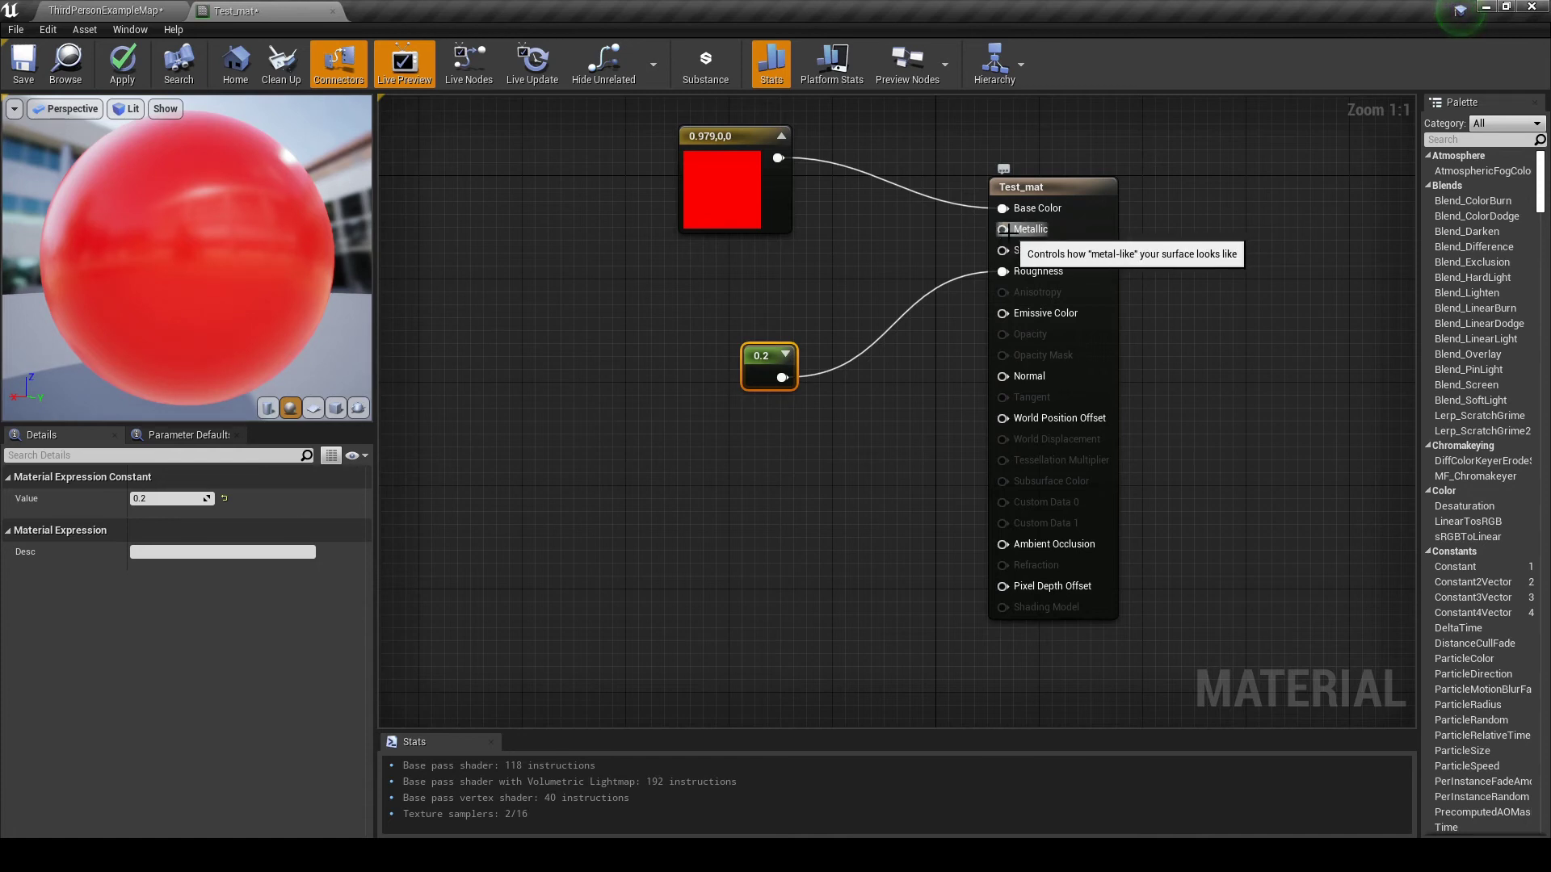
# Add a Constant node between the red color and Roughness nodes, connect it to Metallic, set its value to 1 and inspect the preview
pyautogui.moveTo(723, 161); pyautogui.dragTo(761, 148)
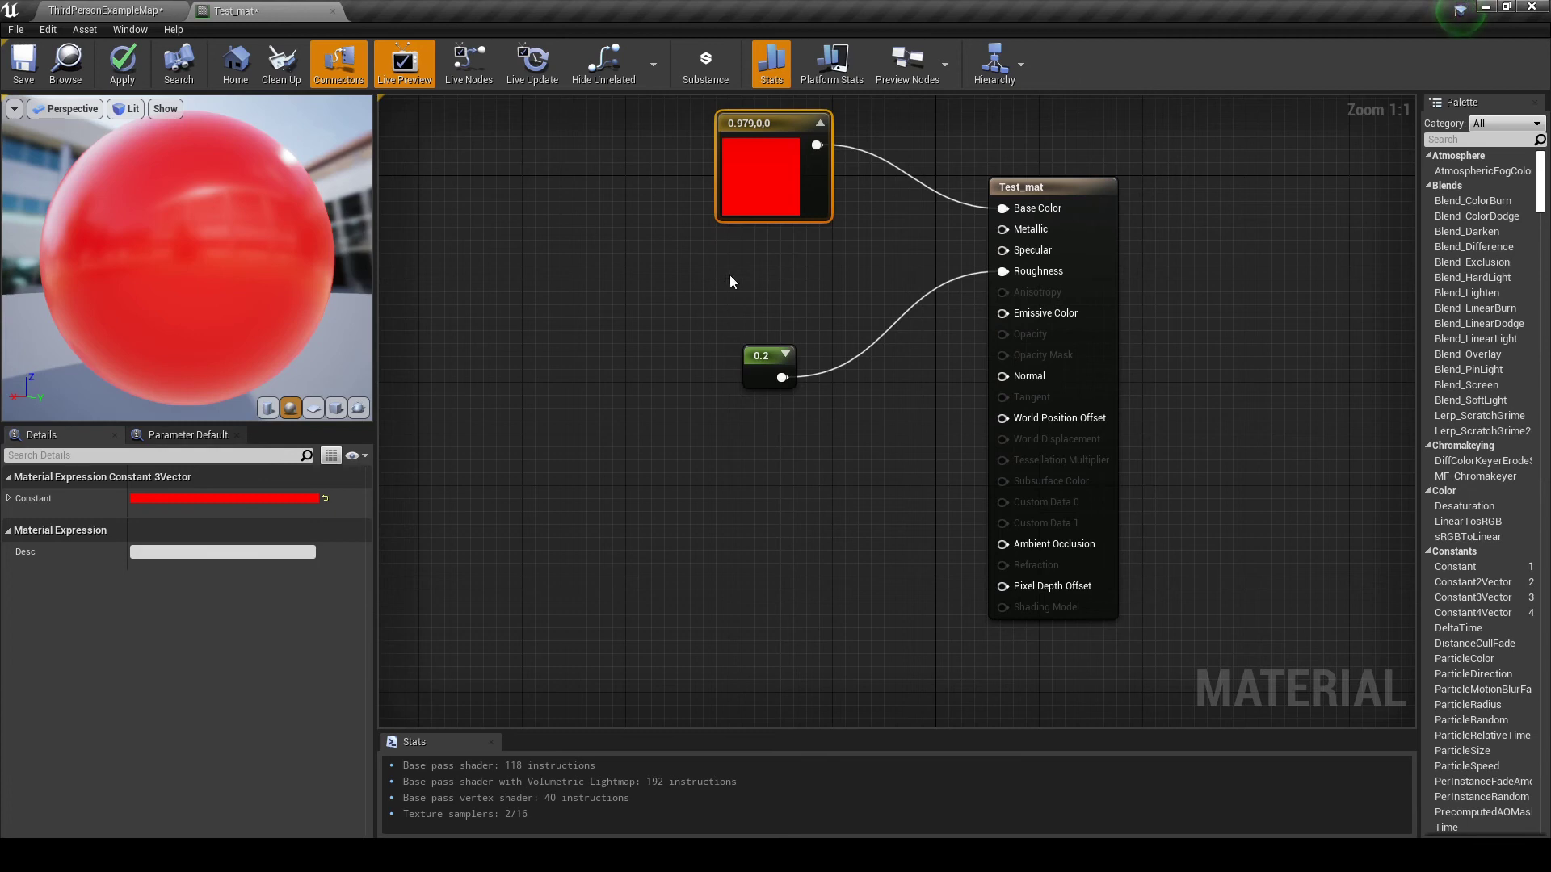
pyautogui.click(714, 269)
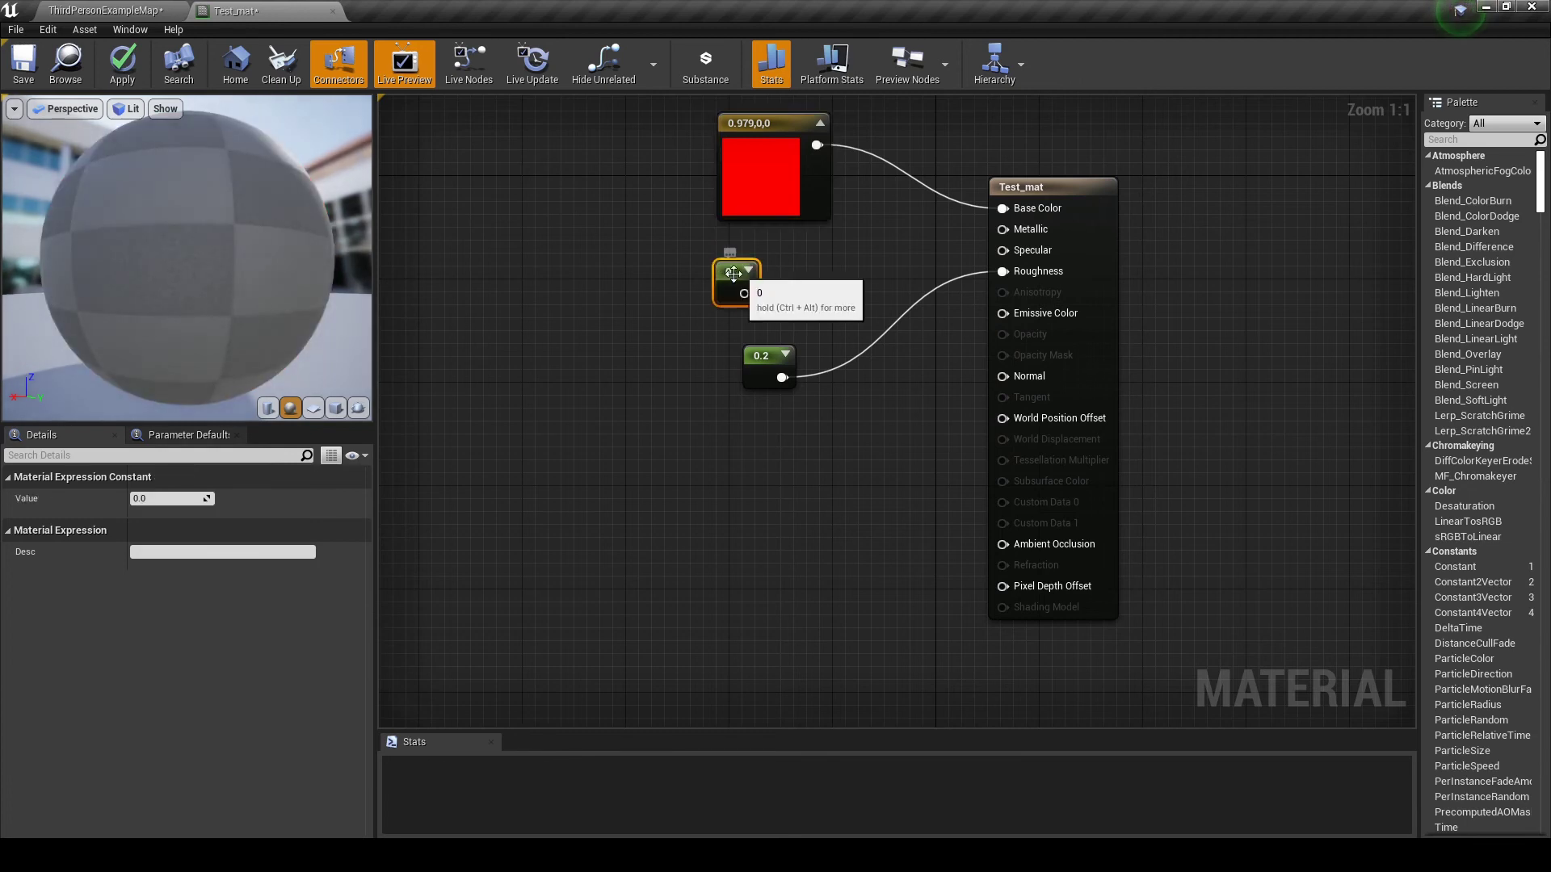
pyautogui.moveTo(745, 293); pyautogui.dragTo(1006, 229)
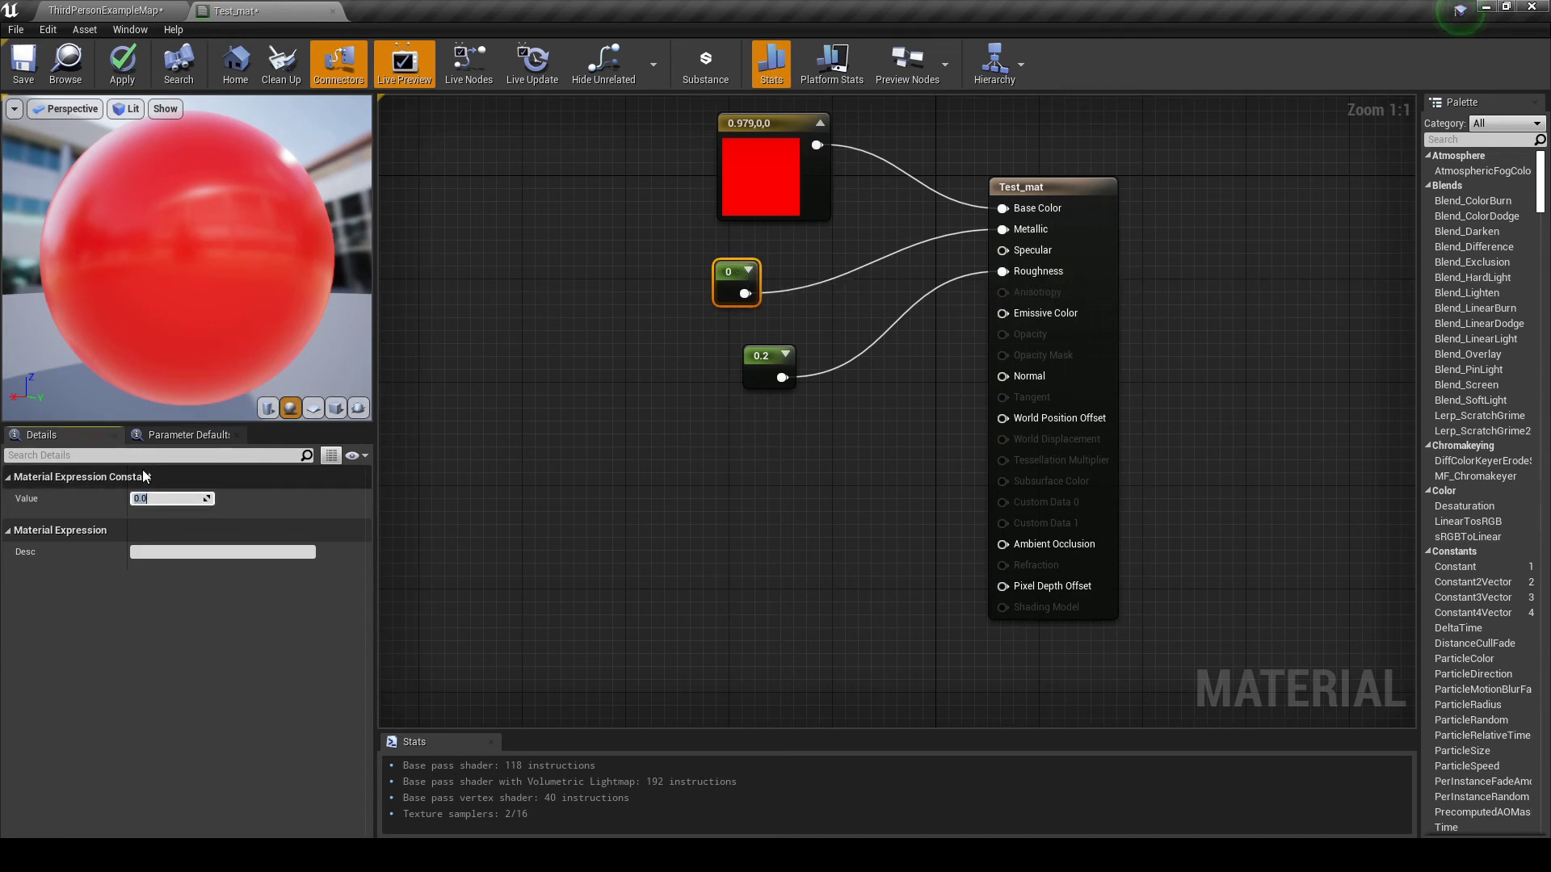
pyautogui.press('Return')
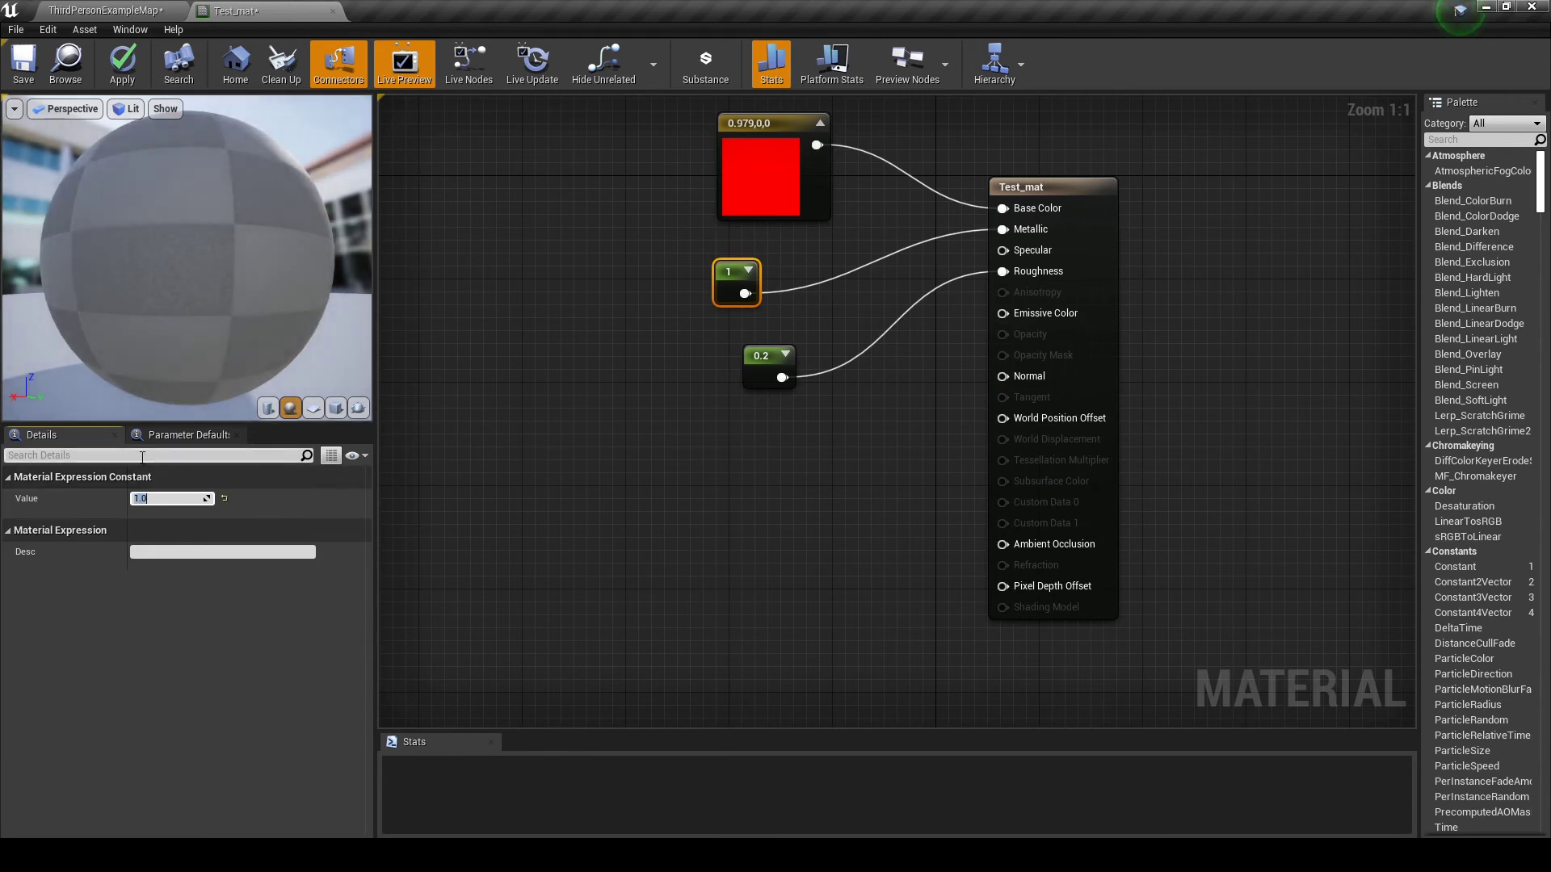
pyautogui.moveTo(147, 201); pyautogui.dragTo(188, 148)
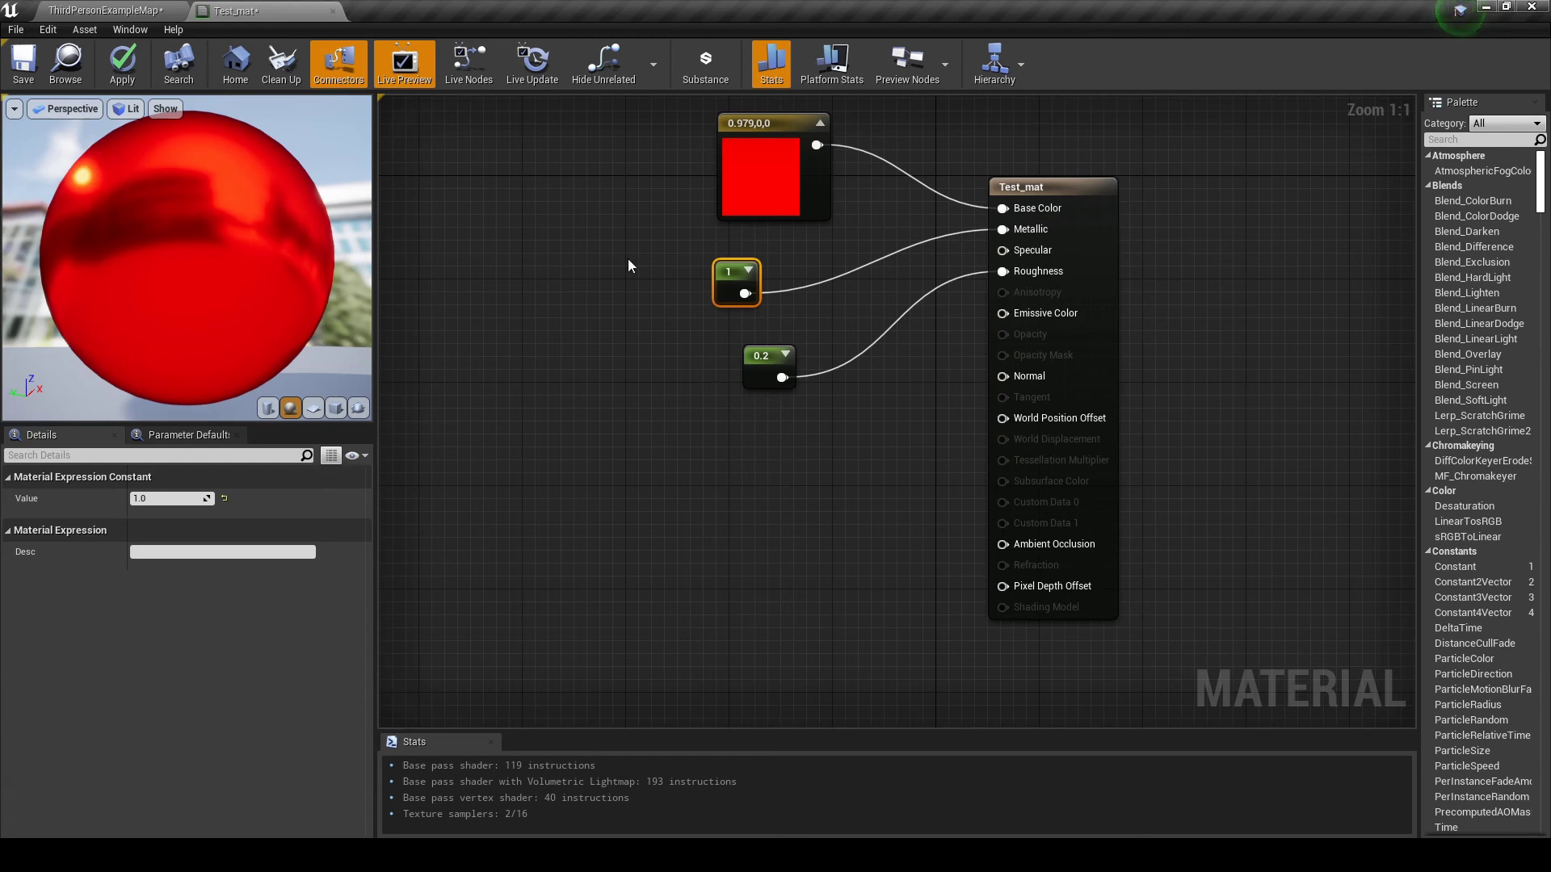
# Set the Metallic constant to 0 to compare the preview sphere's look, and restore it to 1
pyautogui.click(166, 498)
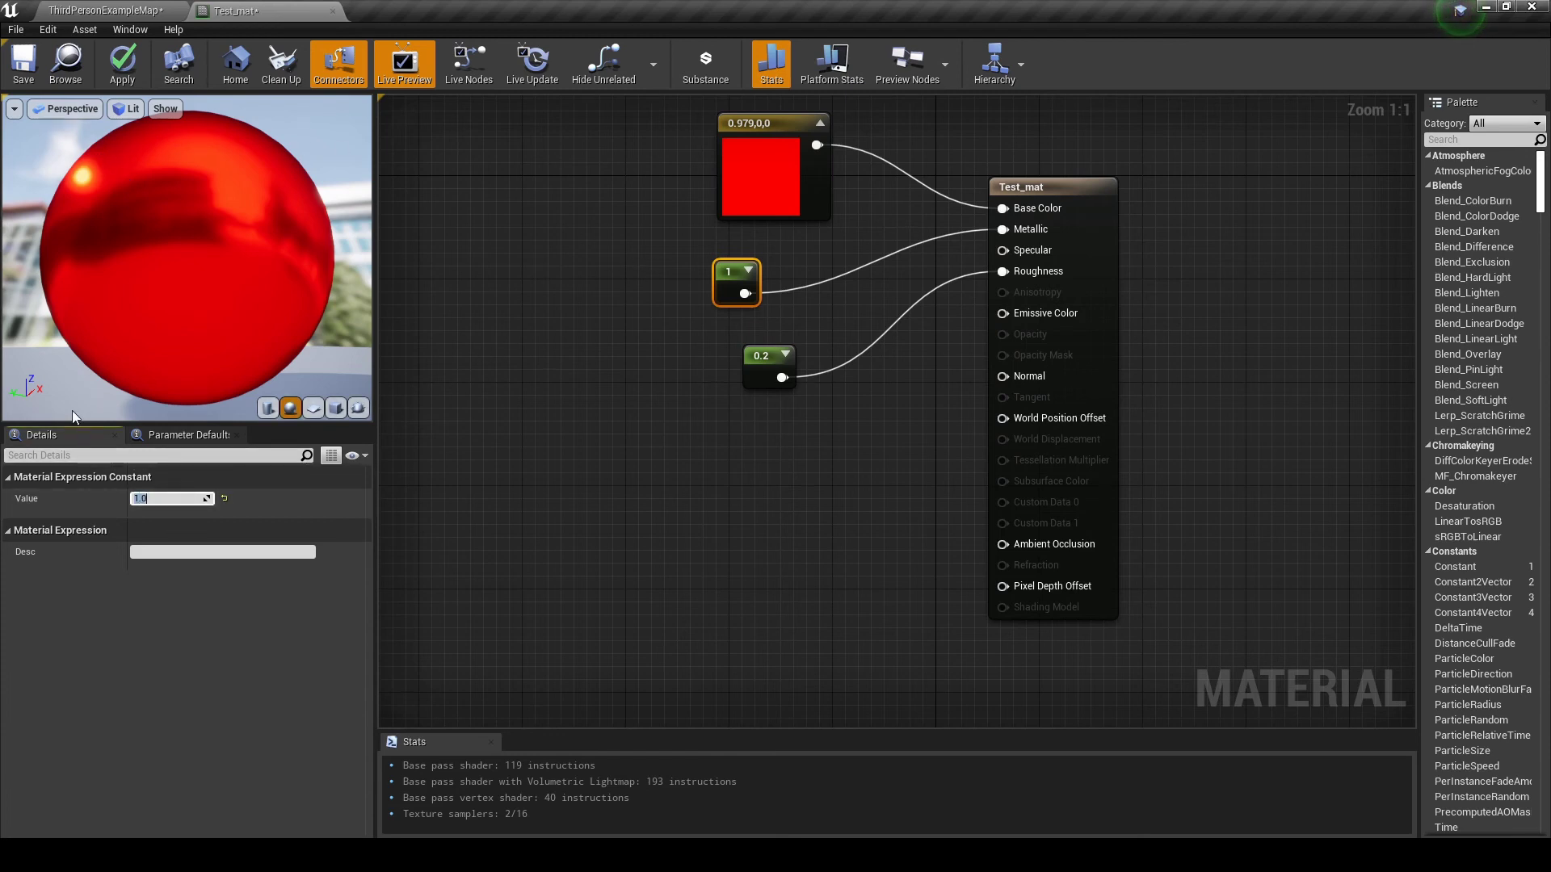
pyautogui.write('0')
pyautogui.press('Return')
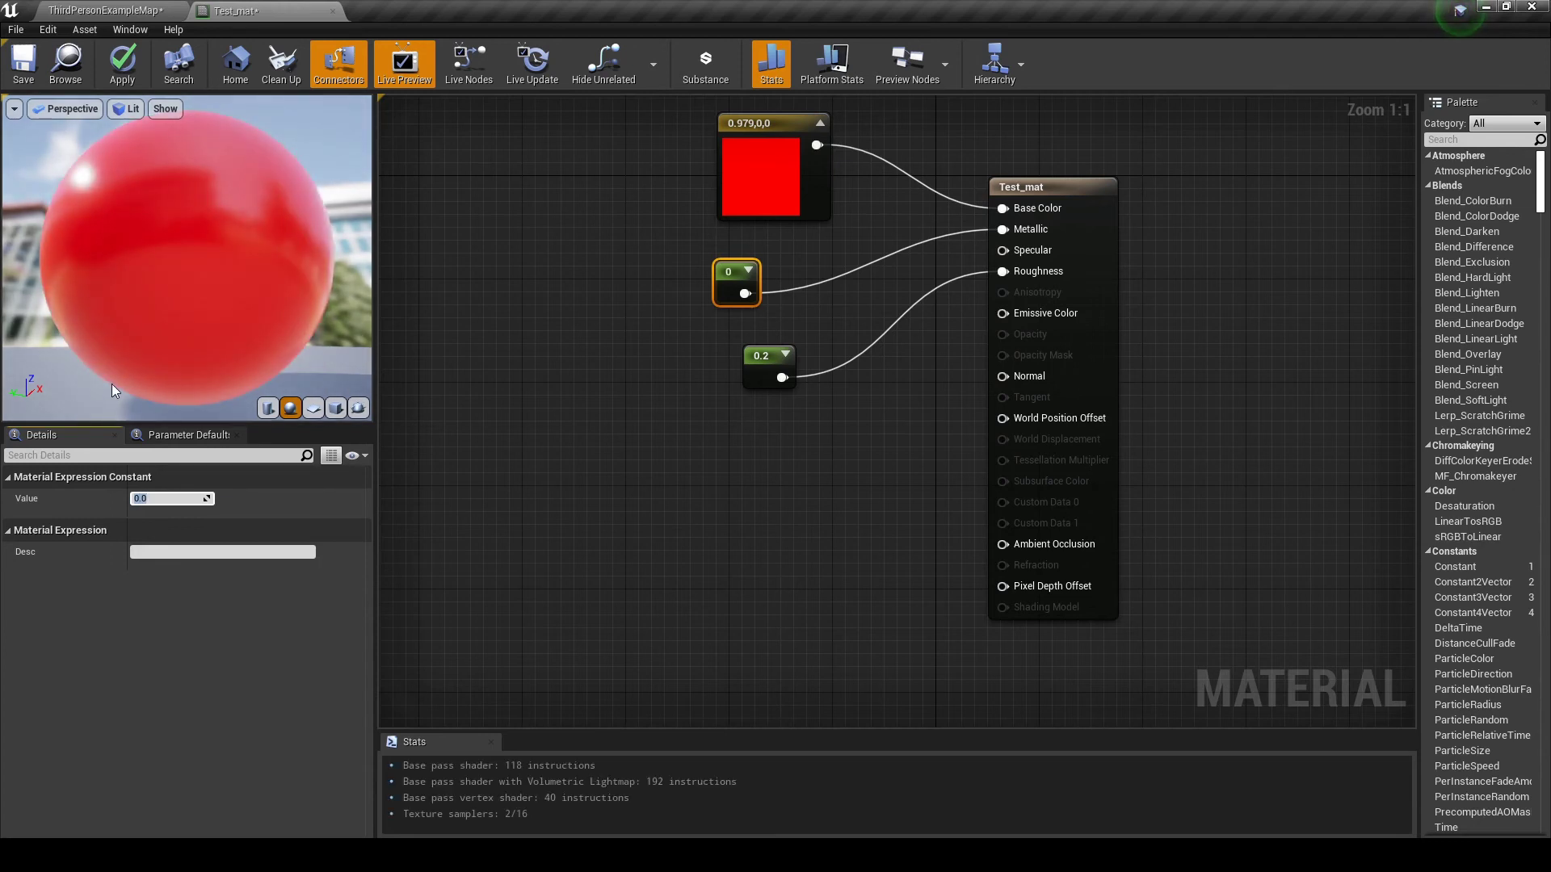
pyautogui.write('1')
pyautogui.press('Return')
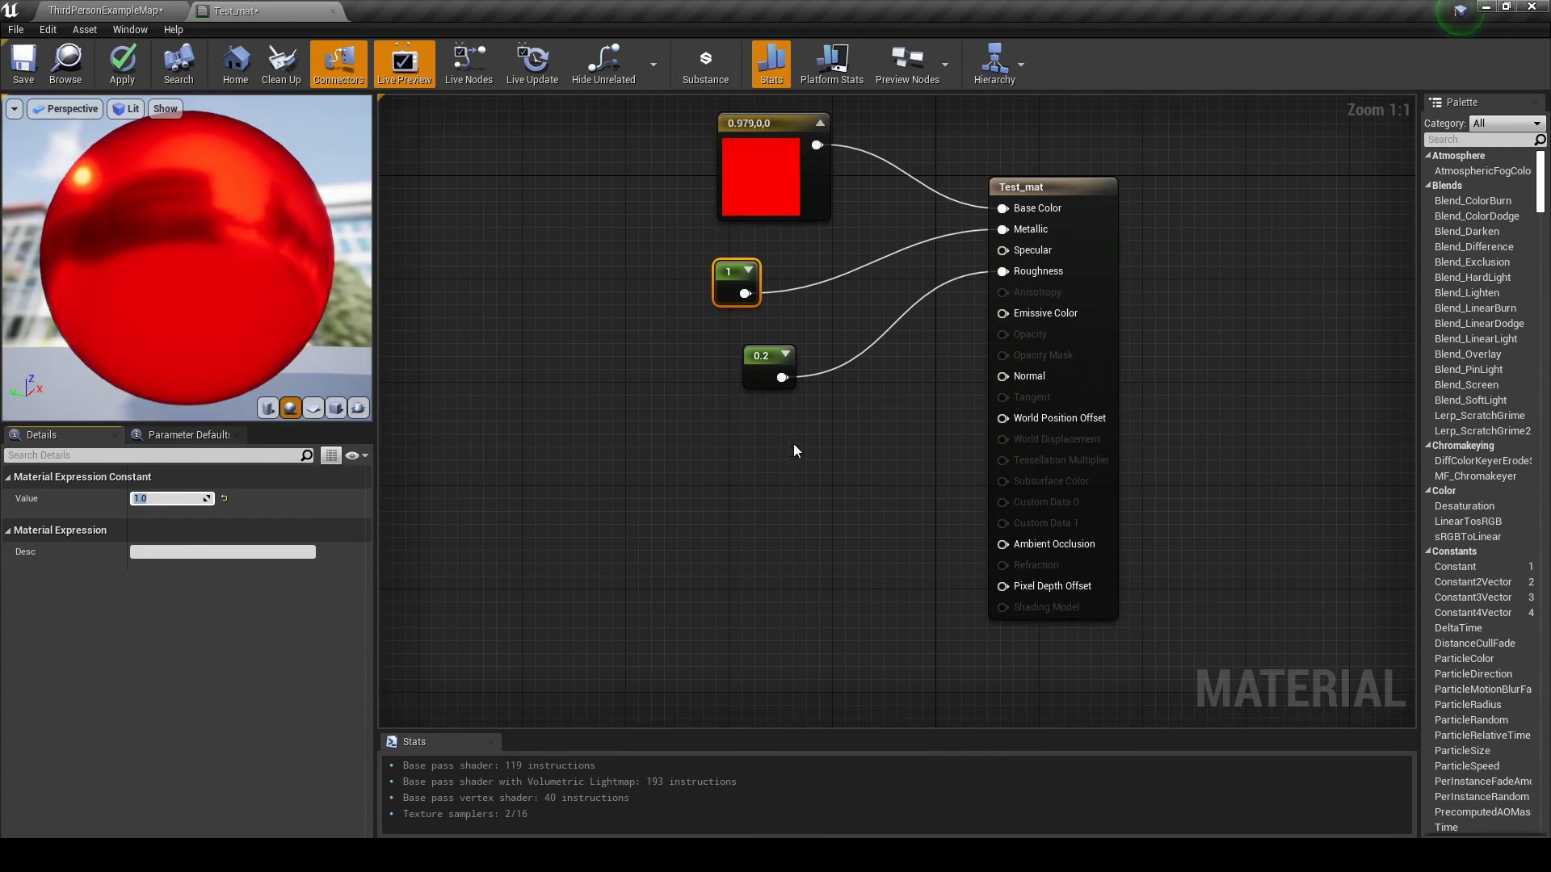
# Align the Metallic constant with the Roughness node, change the Base Color to dark gray (0.036, 0.0395, 0.0417) and inspect the preview sphere
pyautogui.moveTo(739, 284); pyautogui.dragTo(767, 278)
pyautogui.click(735, 122)
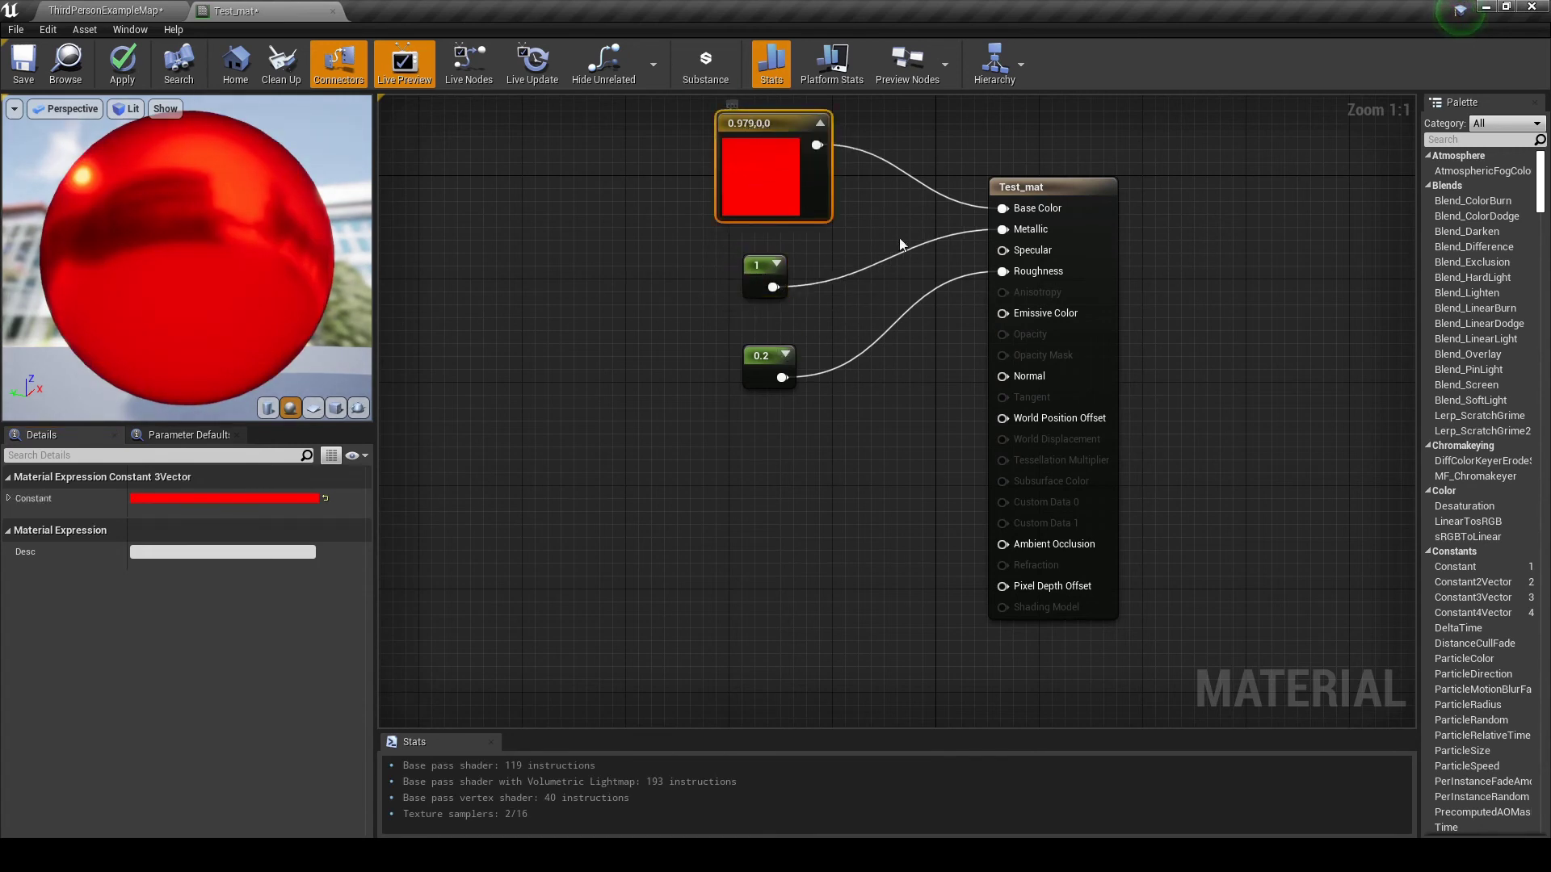
pyautogui.click(276, 497)
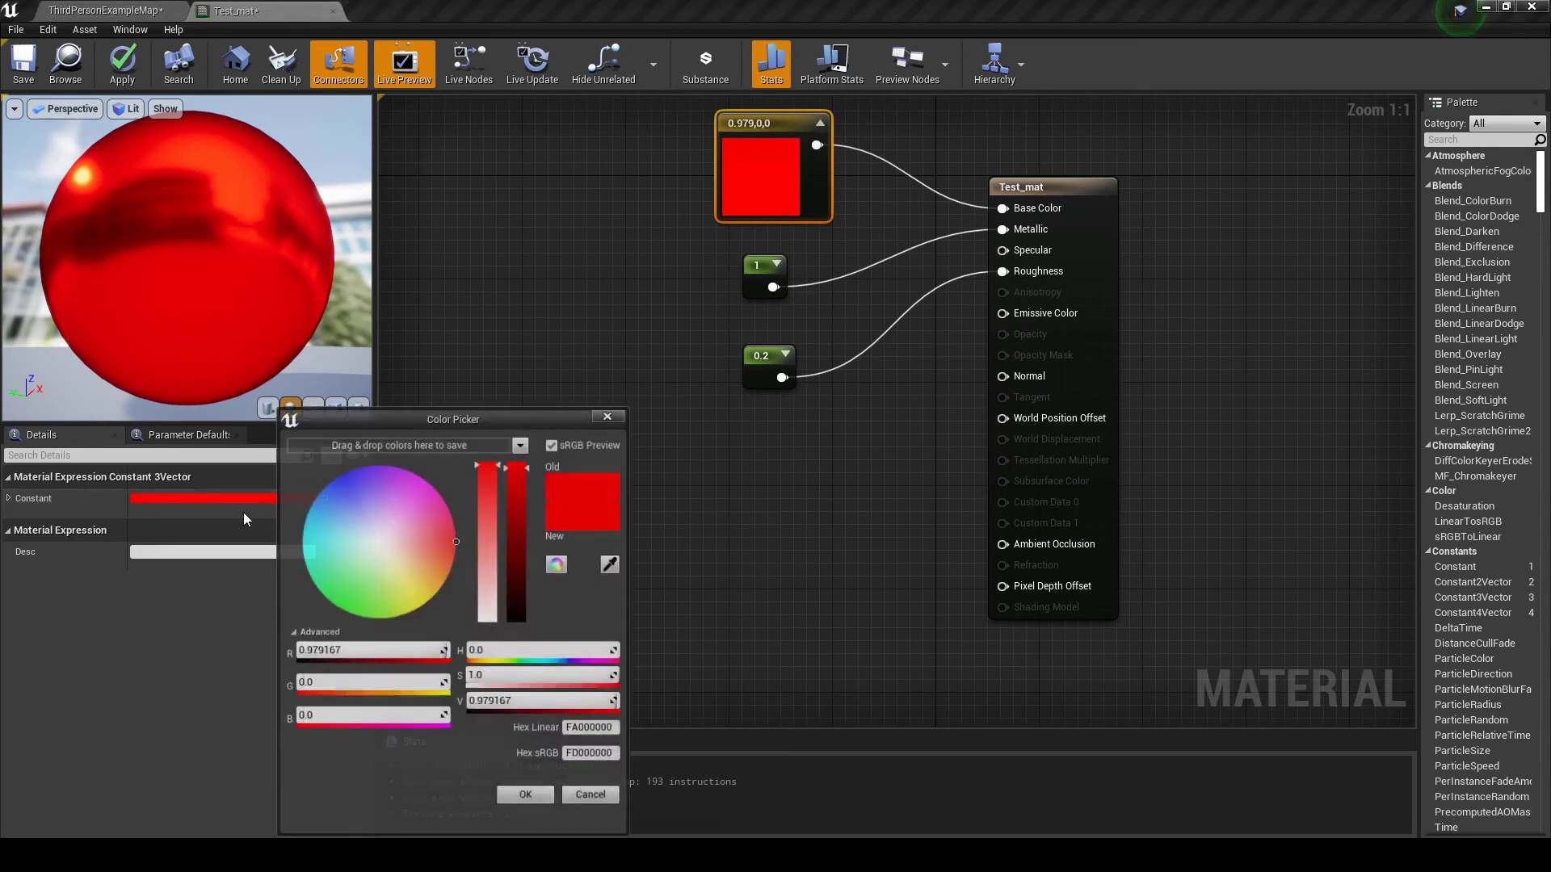
pyautogui.click(374, 536)
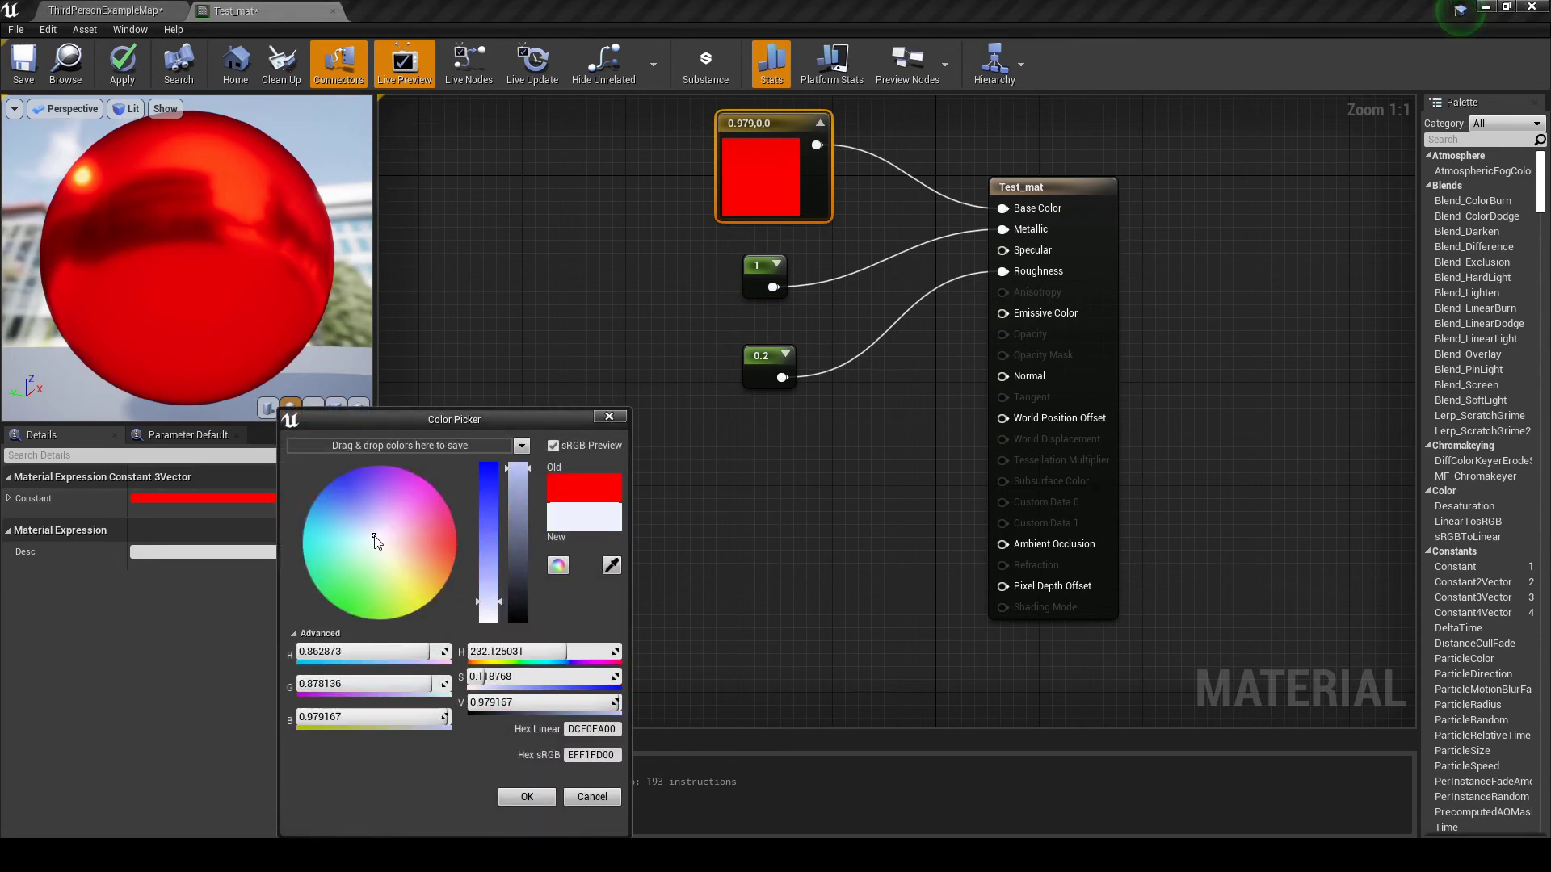
pyautogui.moveTo(377, 536); pyautogui.dragTo(370, 539)
pyautogui.moveTo(518, 470); pyautogui.dragTo(526, 620)
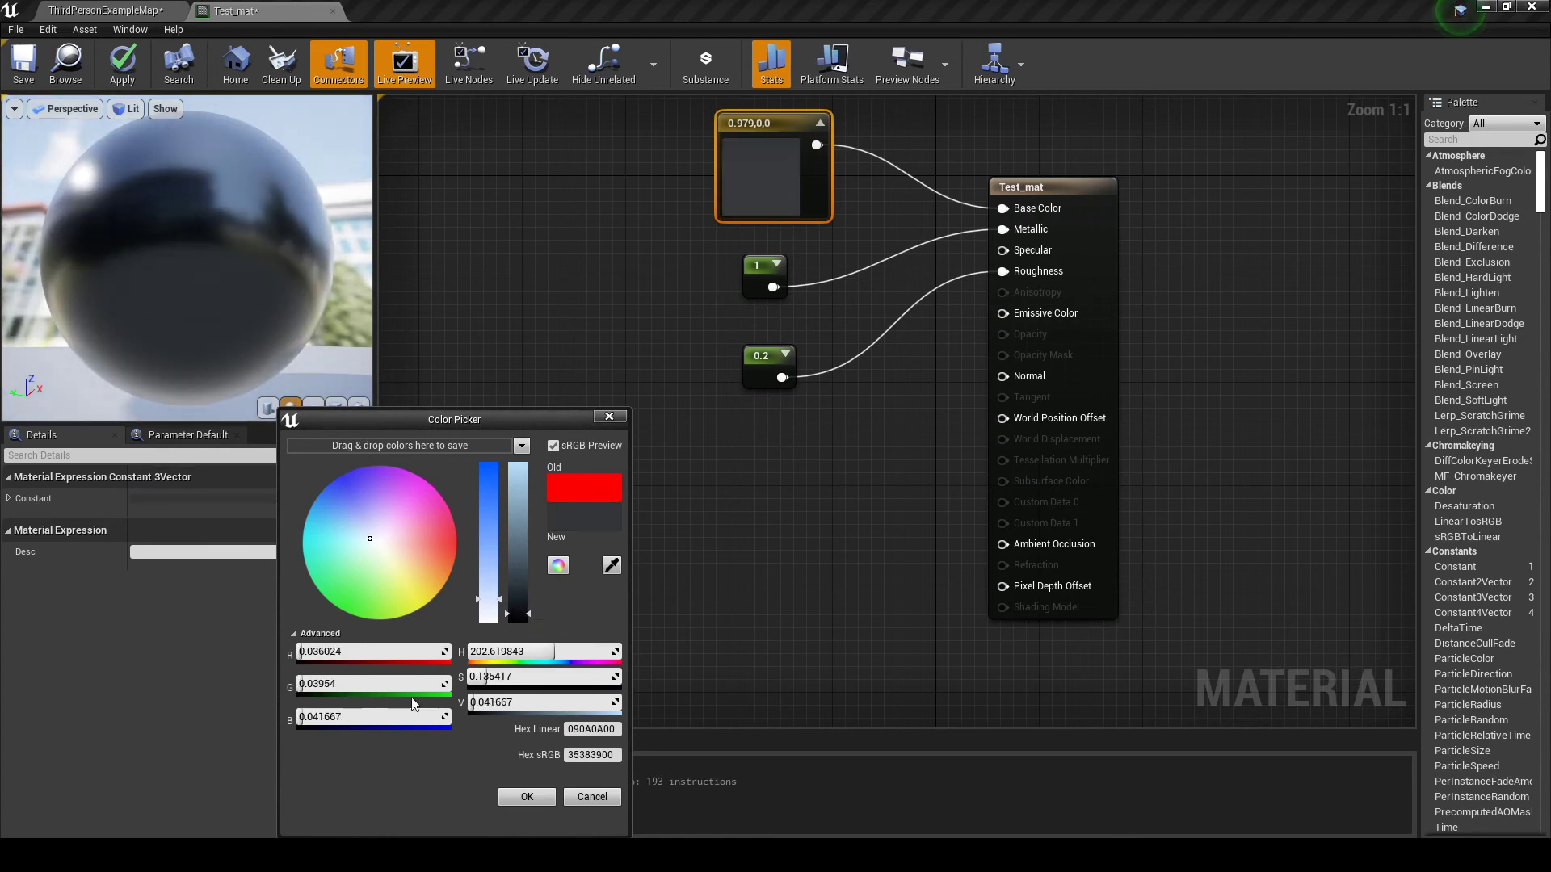
pyautogui.click(526, 797)
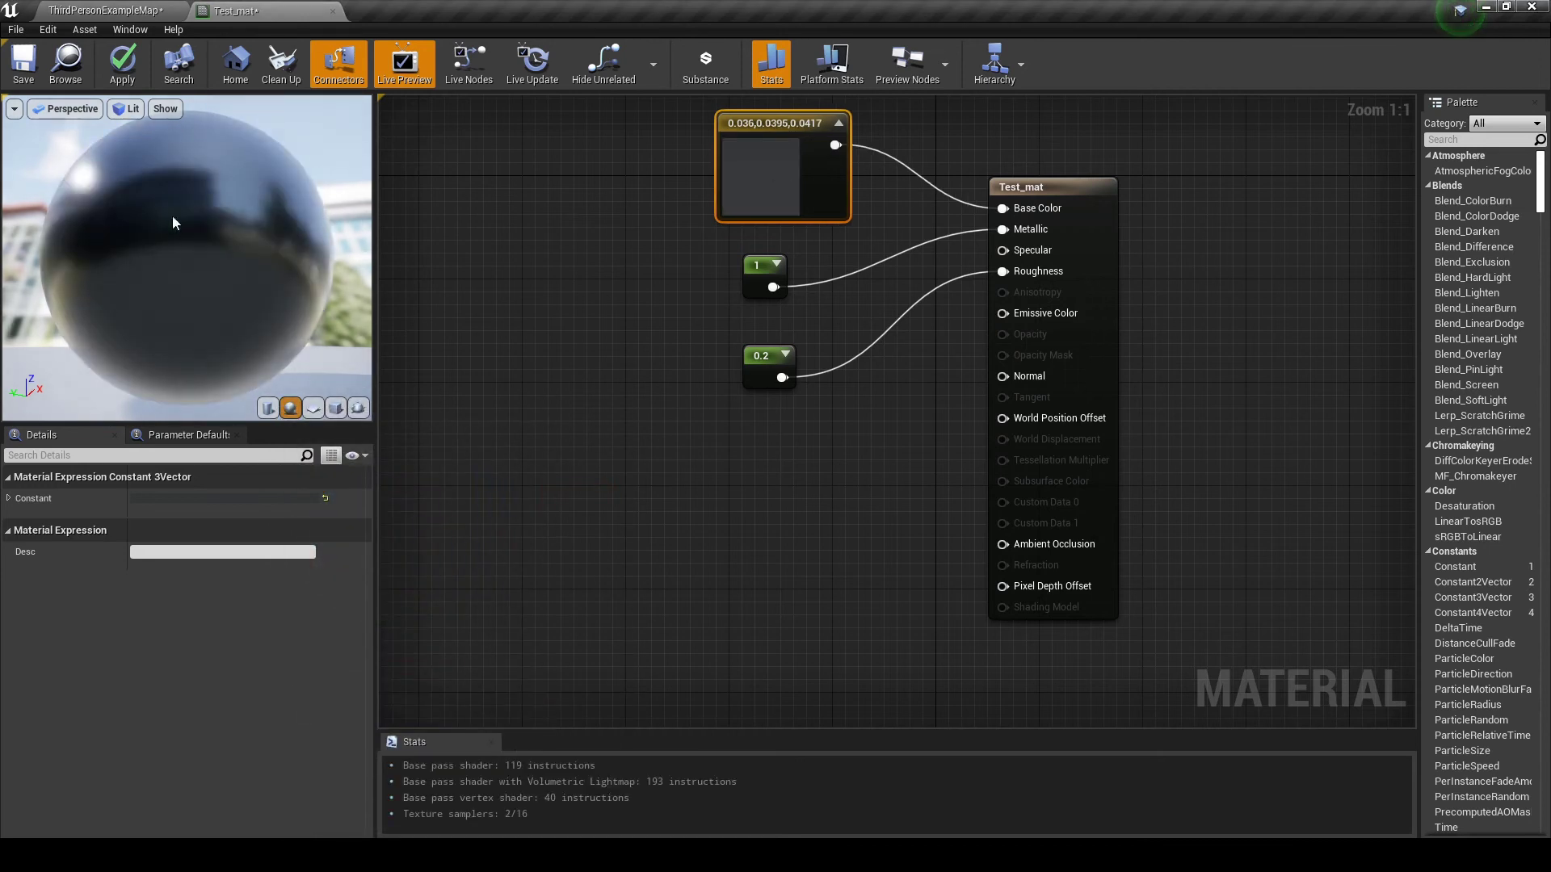
pyautogui.moveTo(159, 230); pyautogui.dragTo(242, 224)
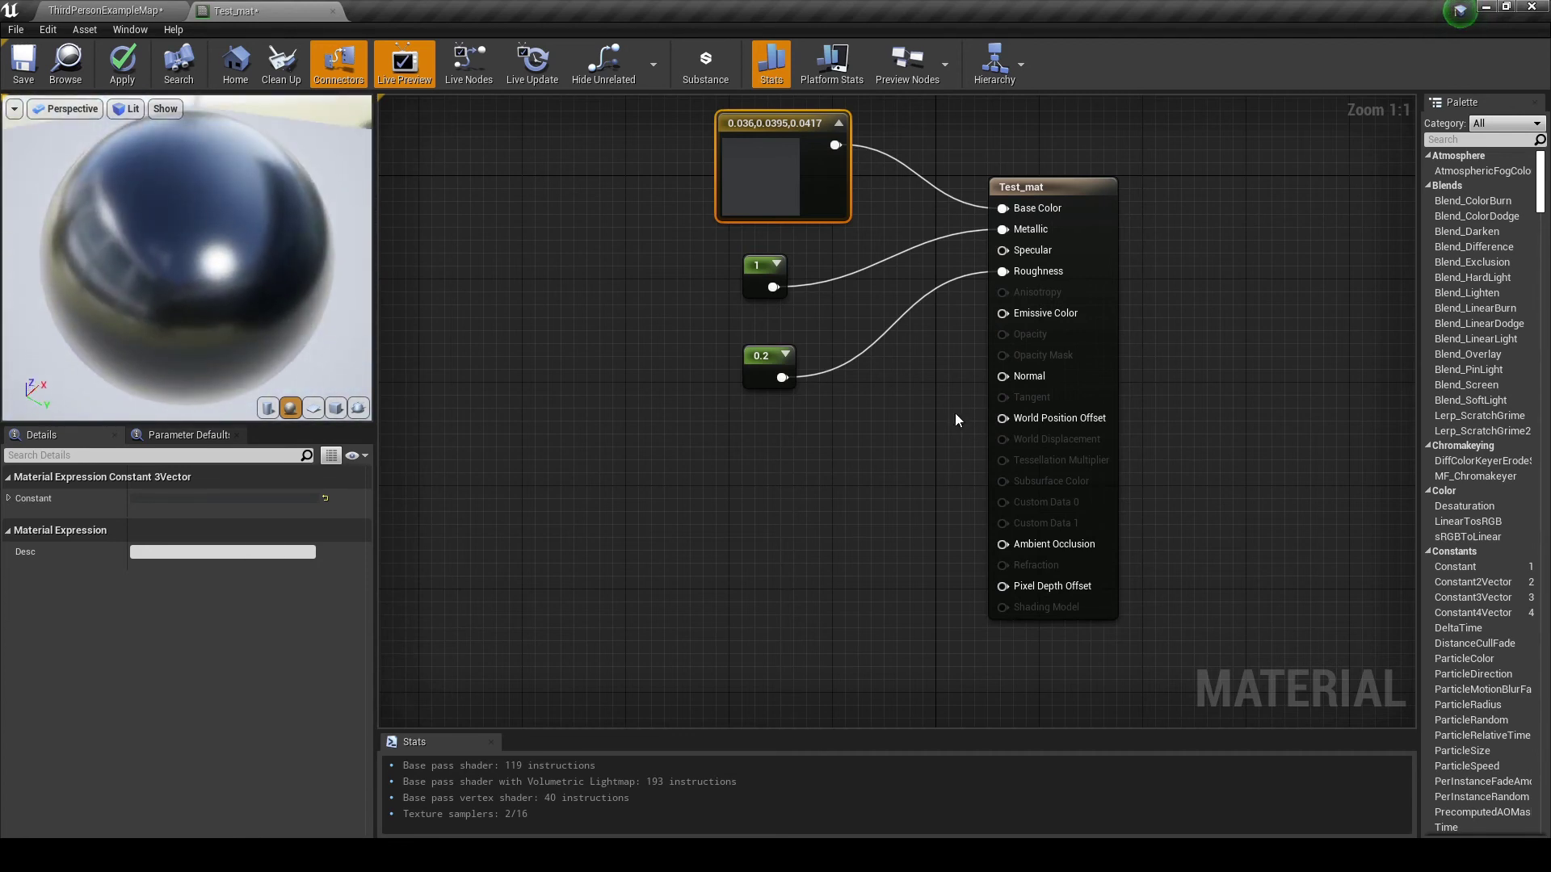
# Set the Roughness constant's value to 0.4 and inspect the dark metal on the preview sphere
pyautogui.click(765, 363)
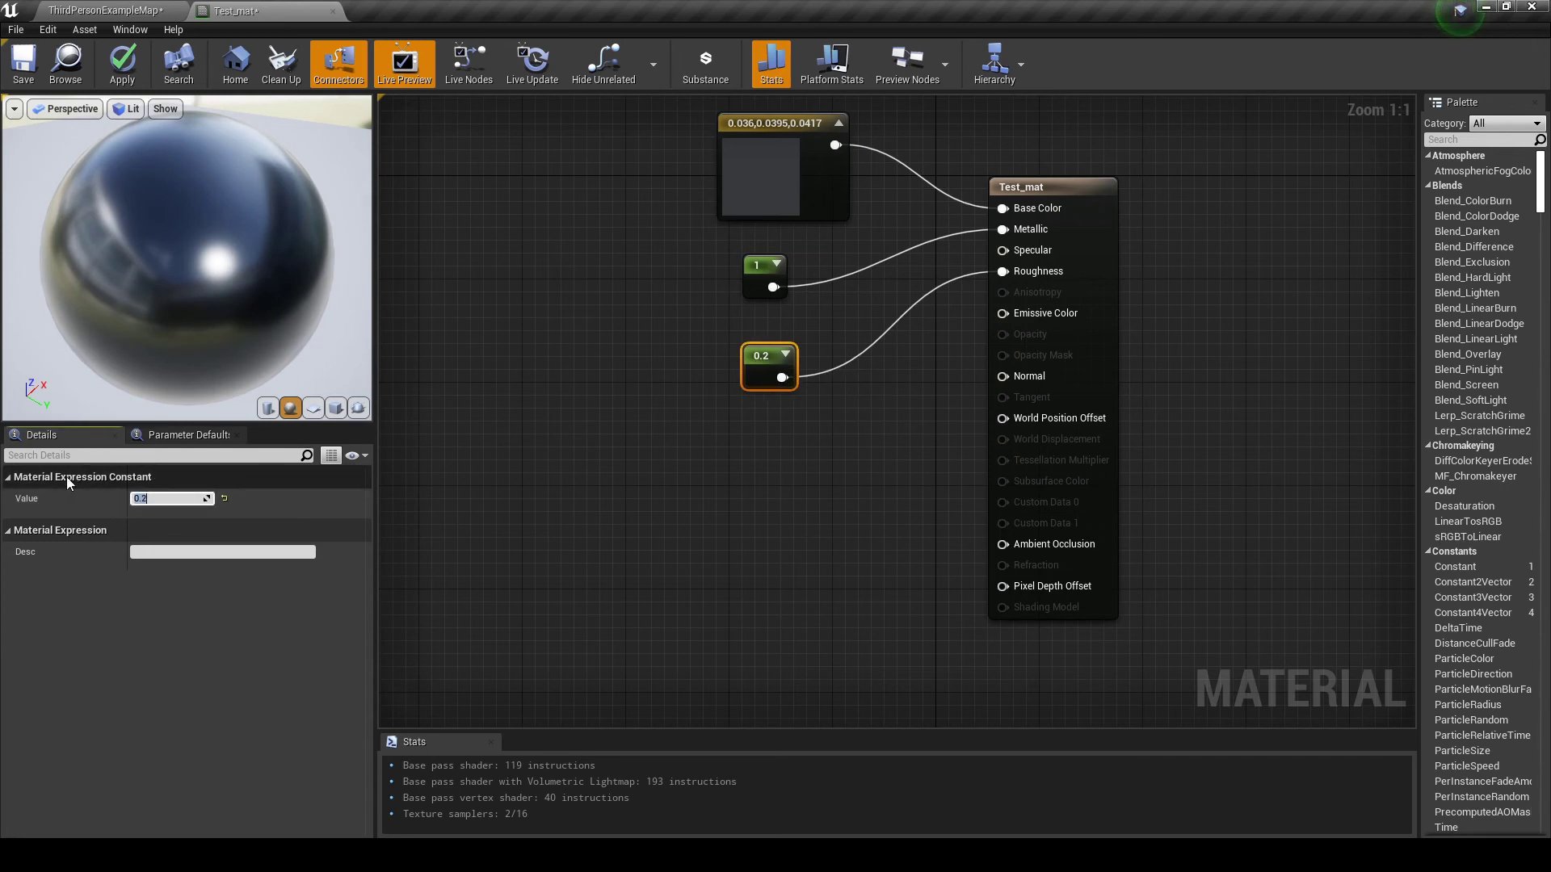
pyautogui.write('0.4')
pyautogui.press('Return')
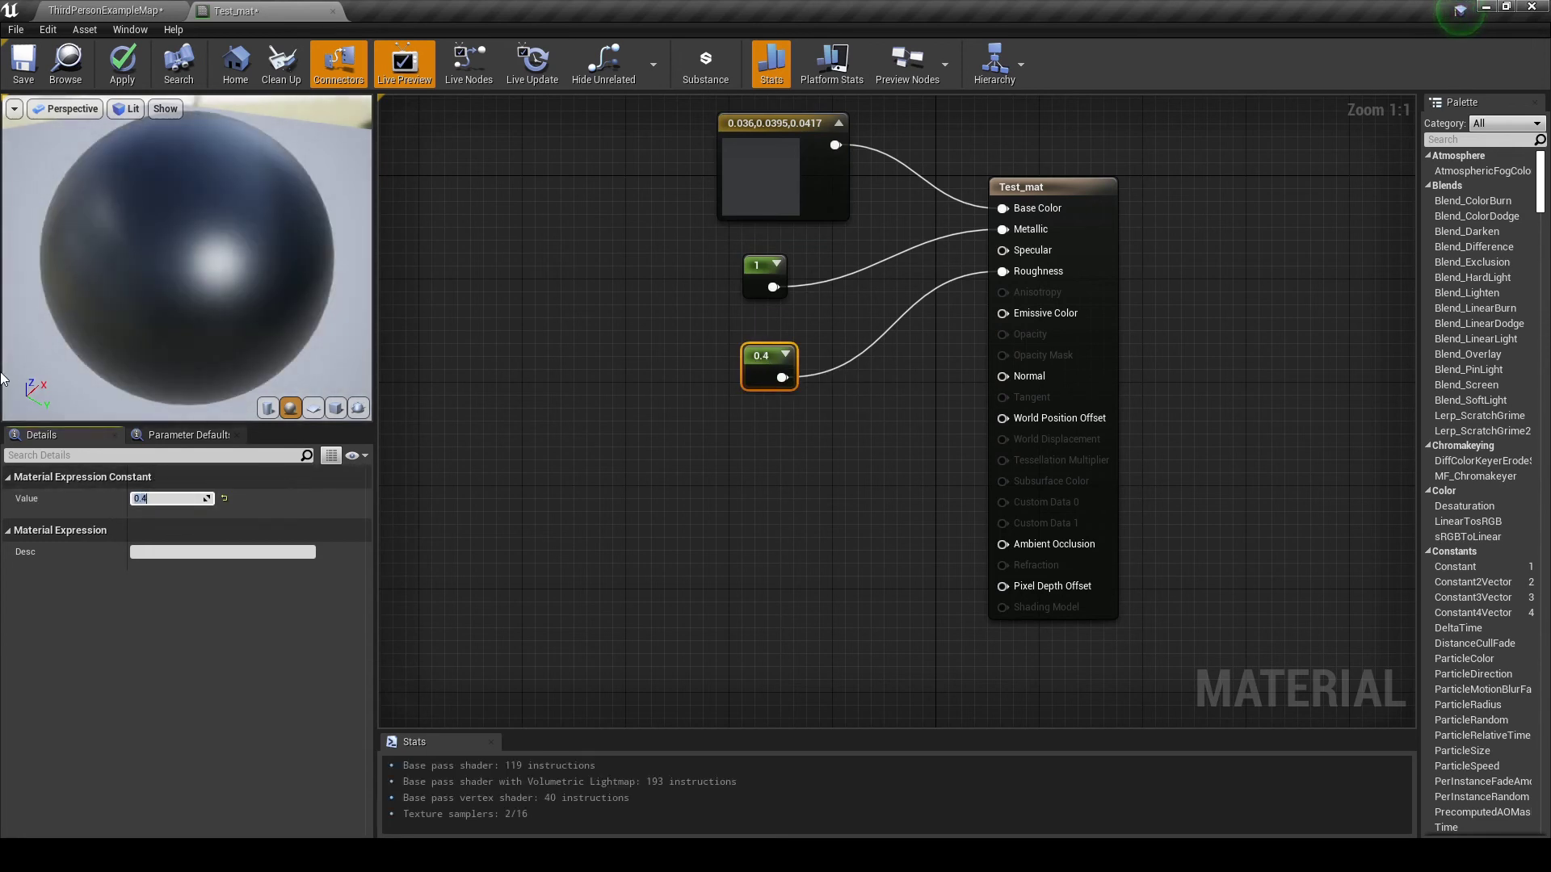
pyautogui.moveTo(270, 165); pyautogui.dragTo(291, 289)
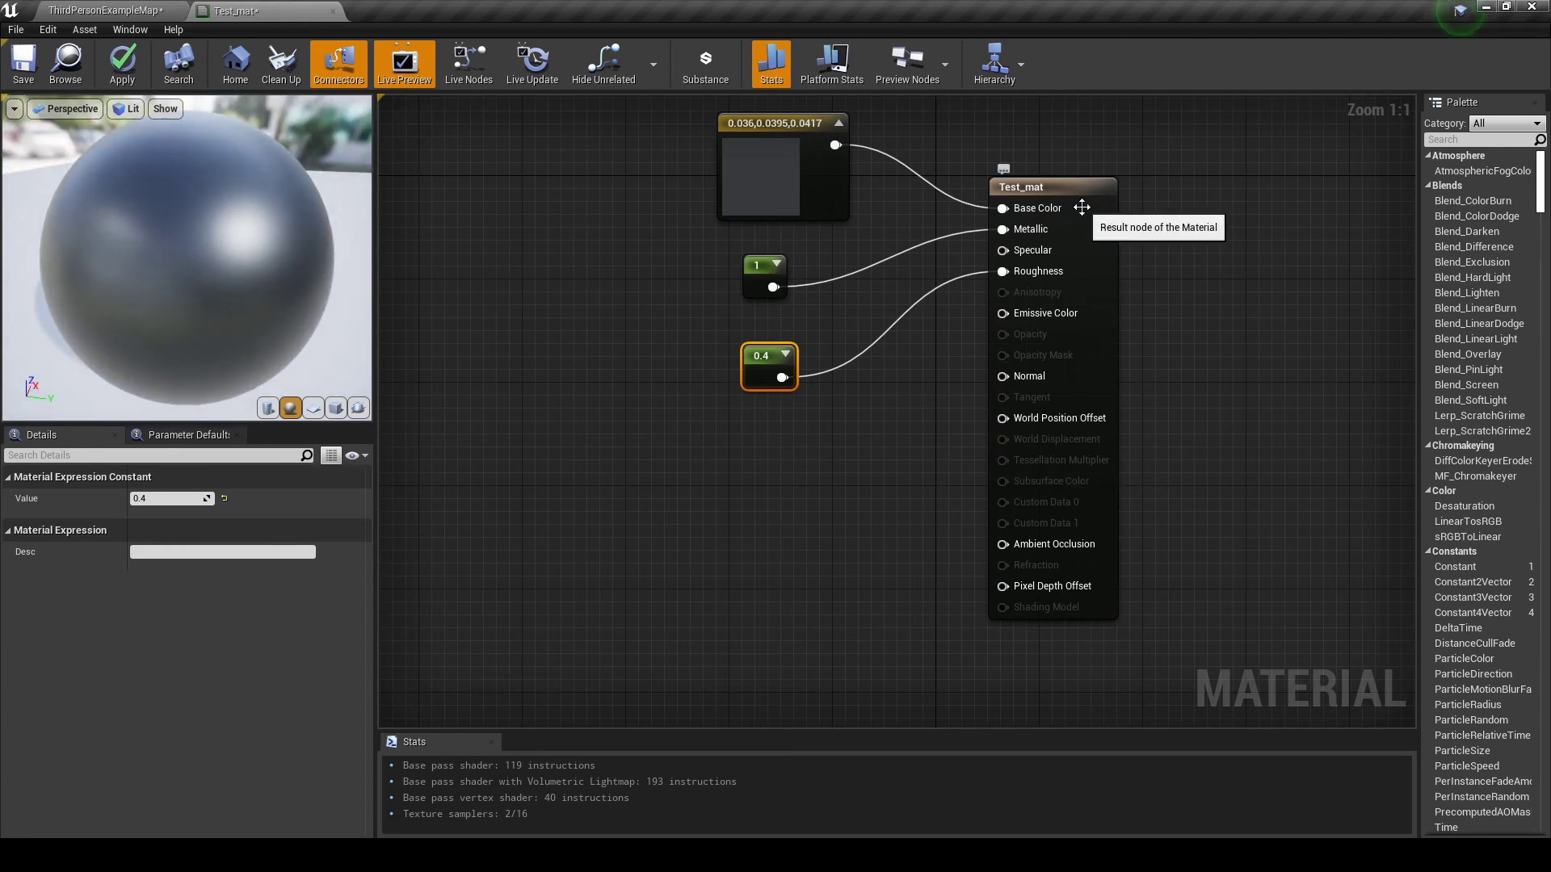
# Move the Test_mat result node lower and add a Constant3Vector below the Roughness constant, colored green (0, 0.885, 0.145)
pyautogui.moveTo(1075, 188); pyautogui.dragTo(1123, 281)
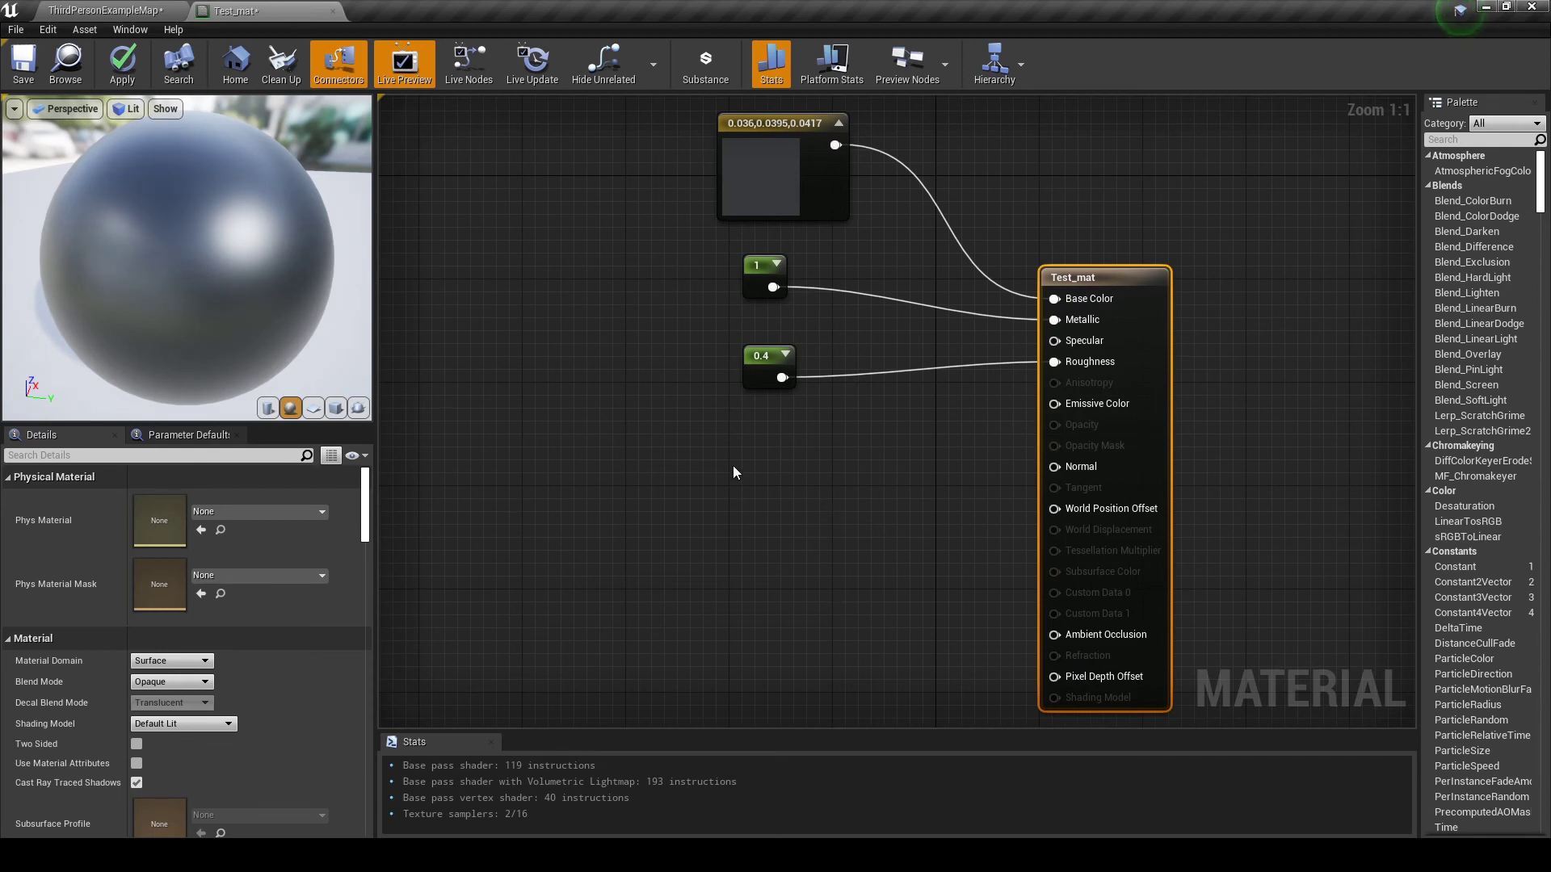
pyautogui.click(709, 480)
pyautogui.moveTo(760, 487); pyautogui.dragTo(727, 480)
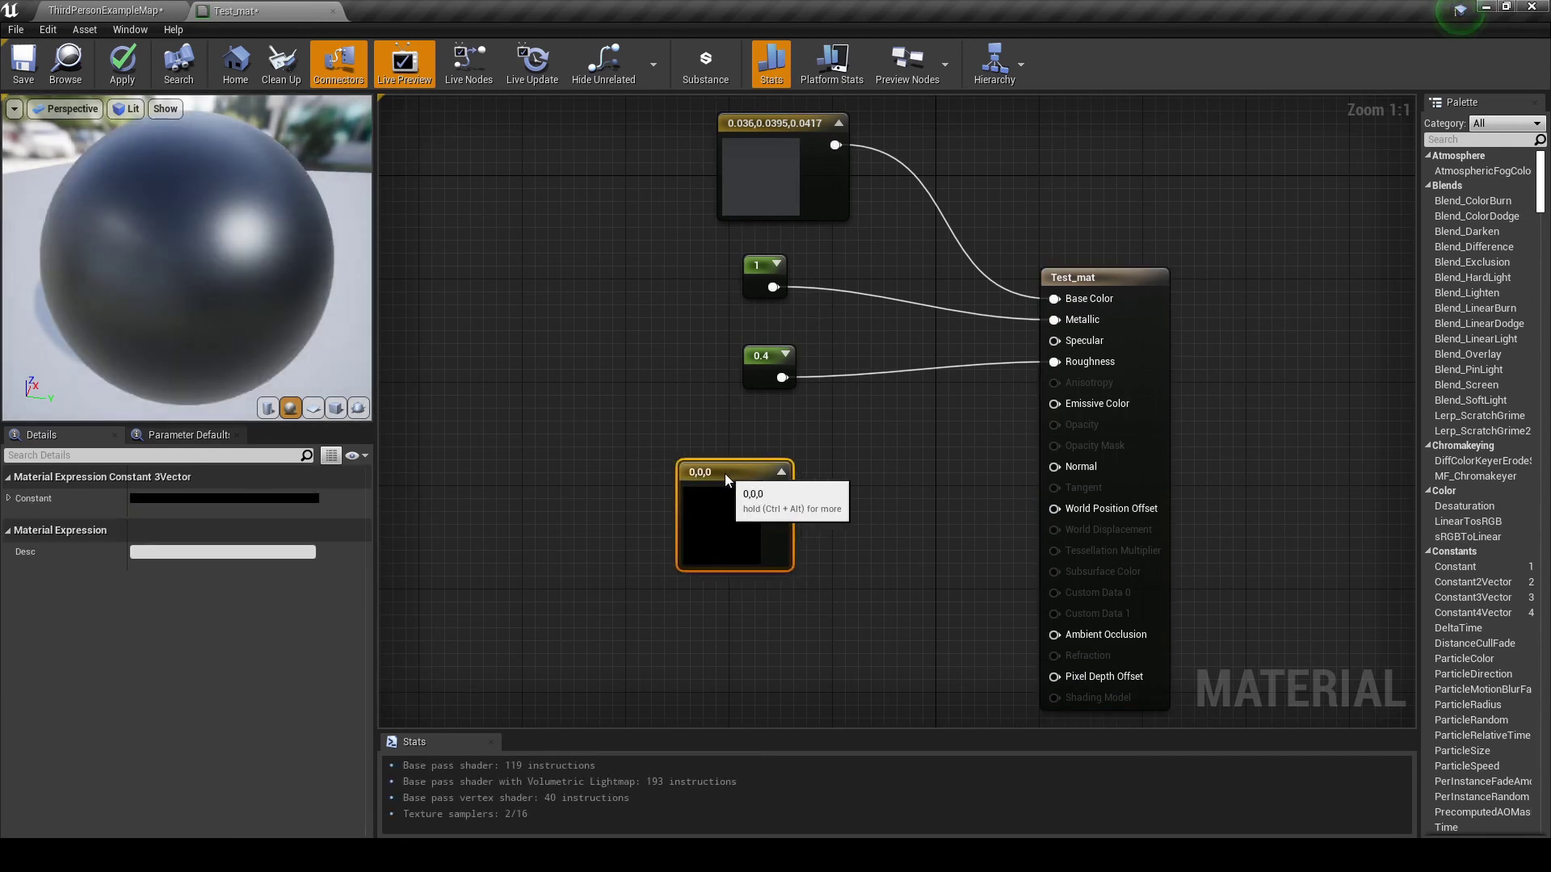
pyautogui.click(191, 497)
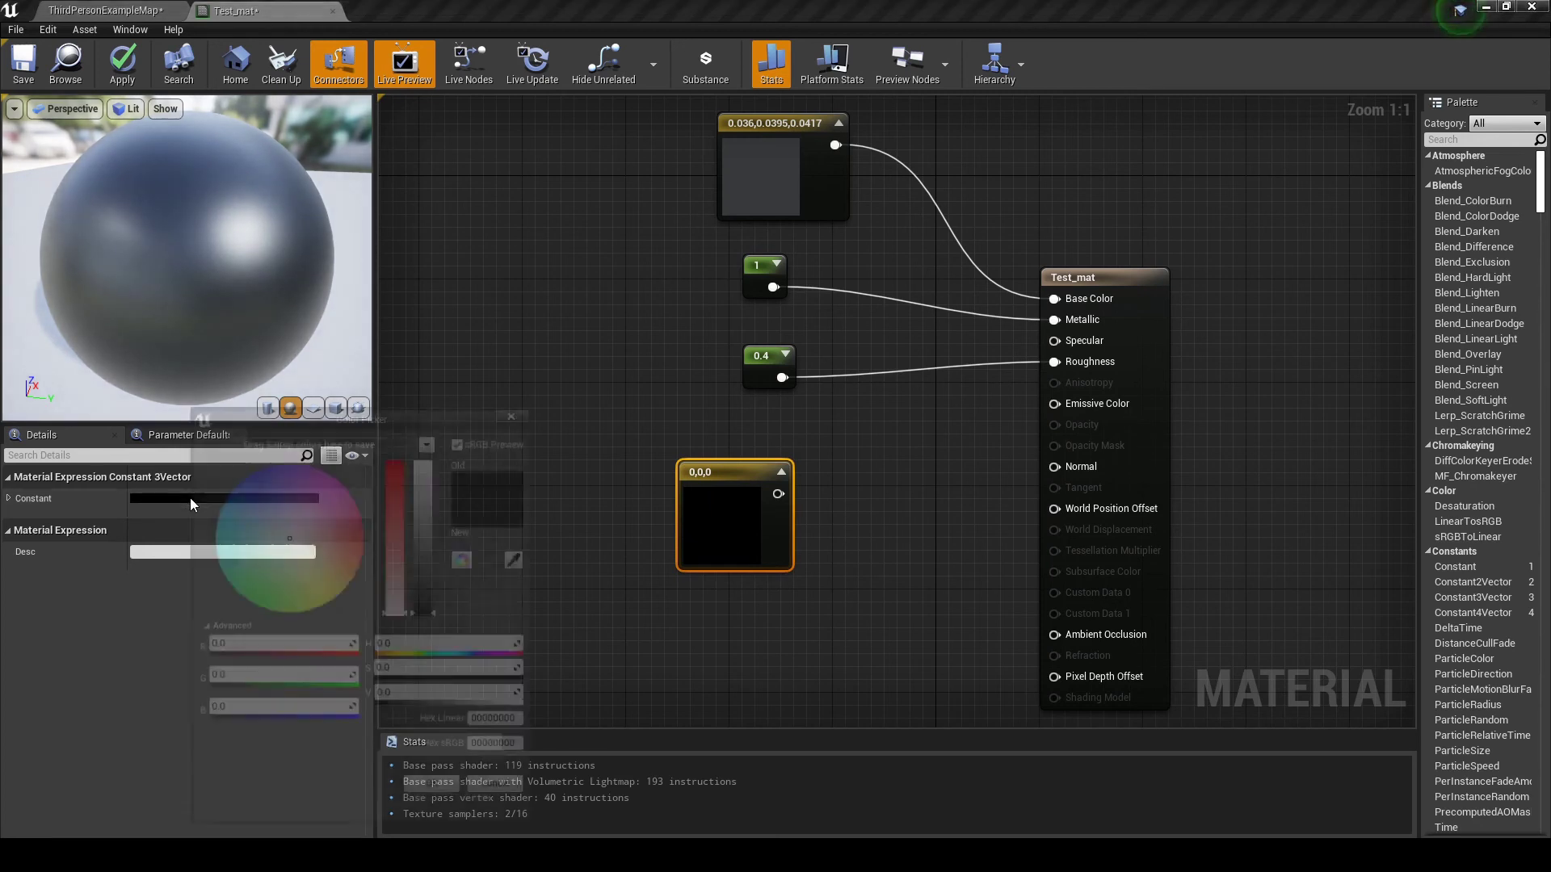
pyautogui.click(243, 603)
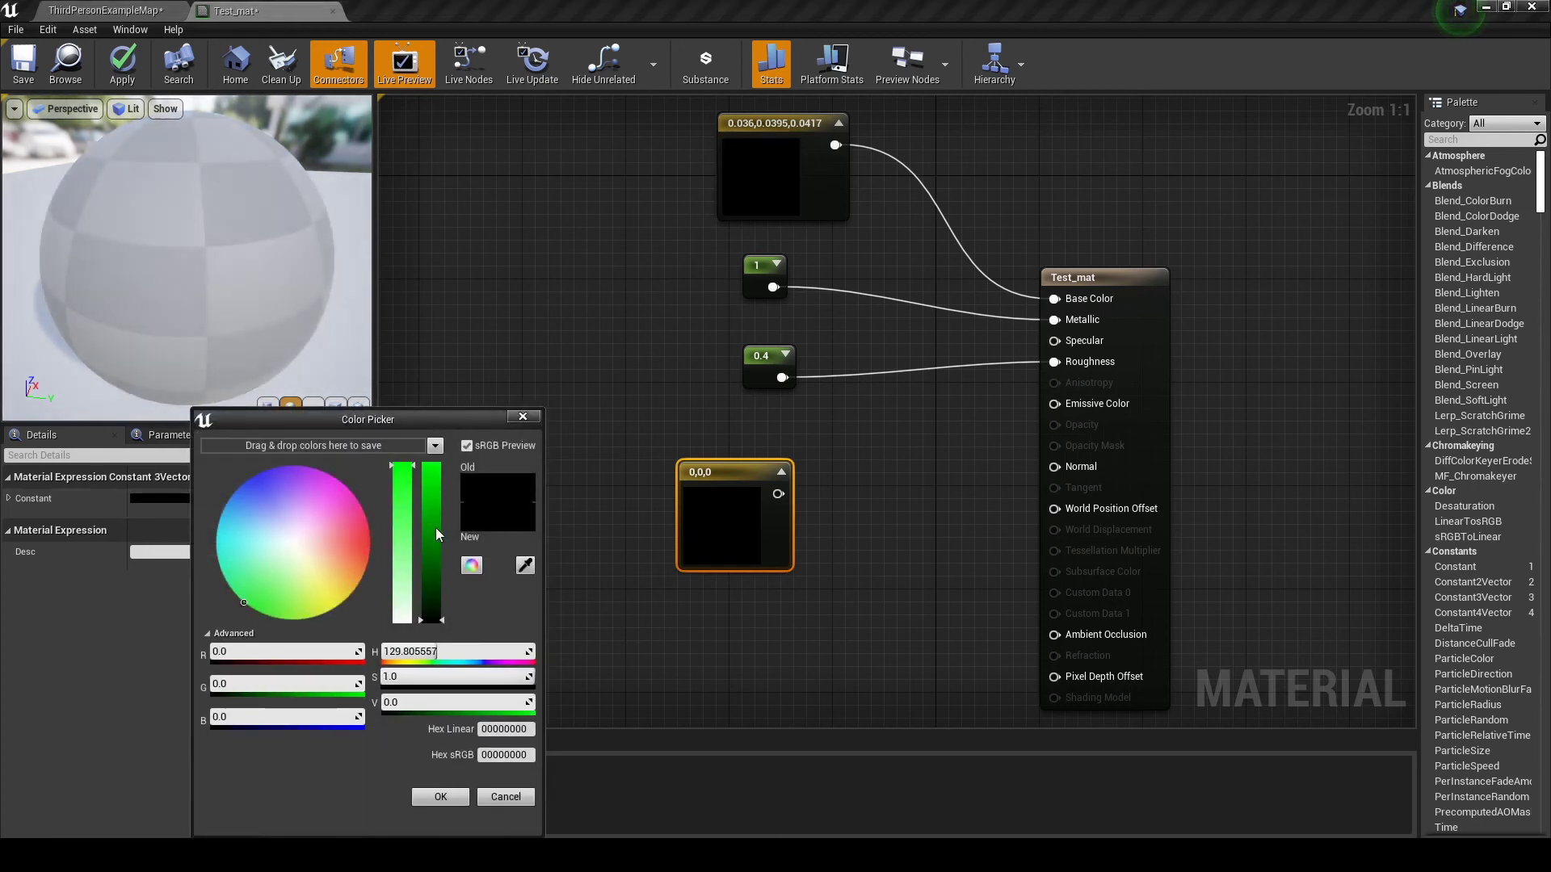
pyautogui.moveTo(434, 526); pyautogui.dragTo(432, 482)
pyautogui.click(445, 797)
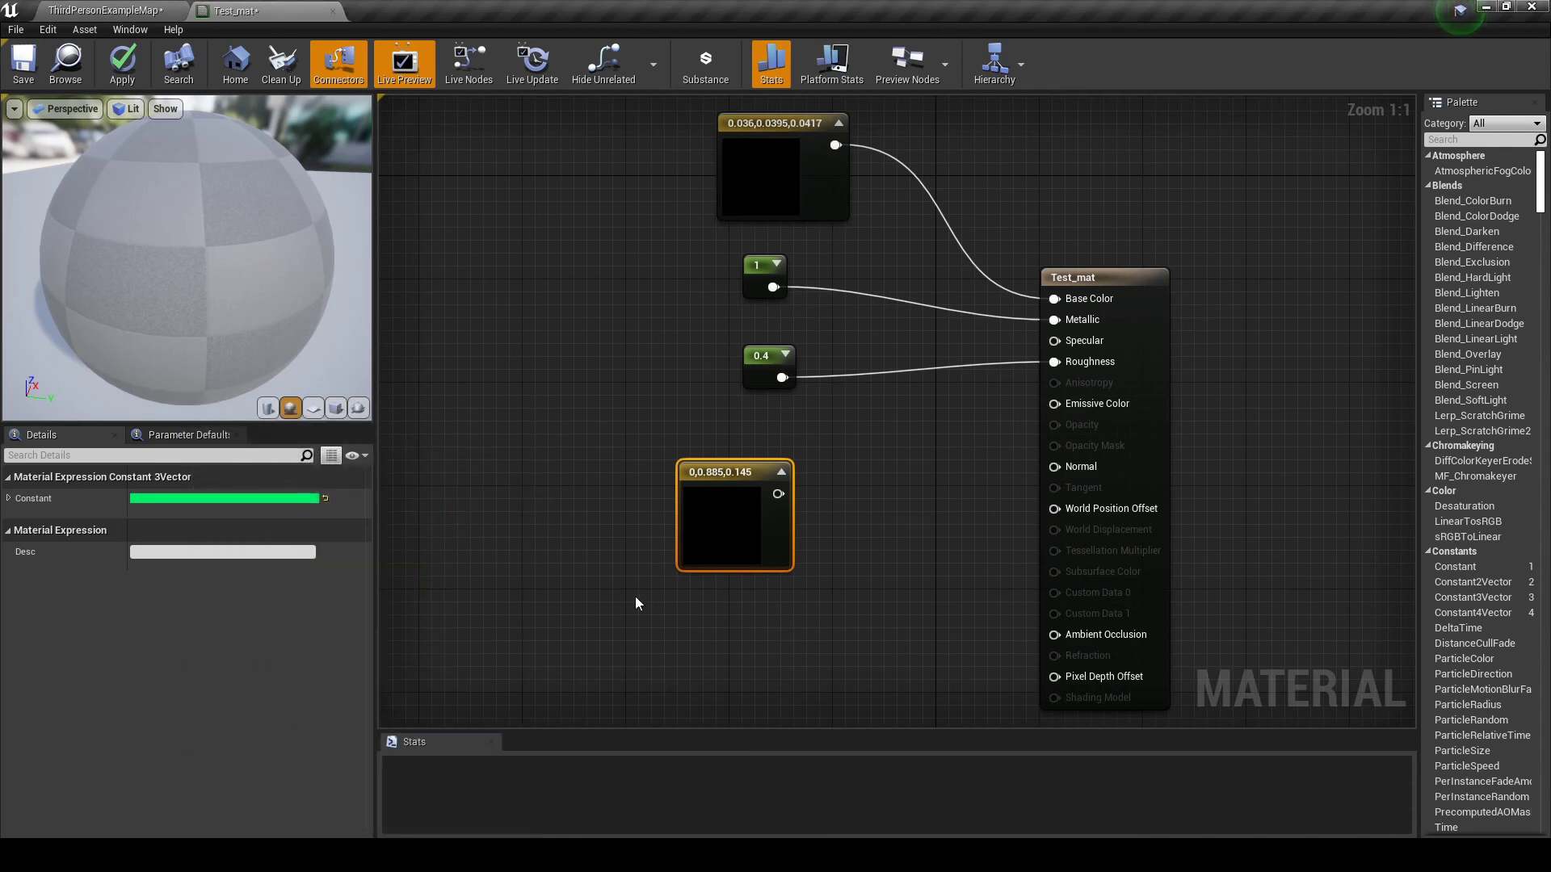
# Connect the green Constant3Vector to Emissive Color, move the node closer to the Roughness constant and inspect the preview sphere
pyautogui.moveTo(732, 475); pyautogui.dragTo(1052, 404)
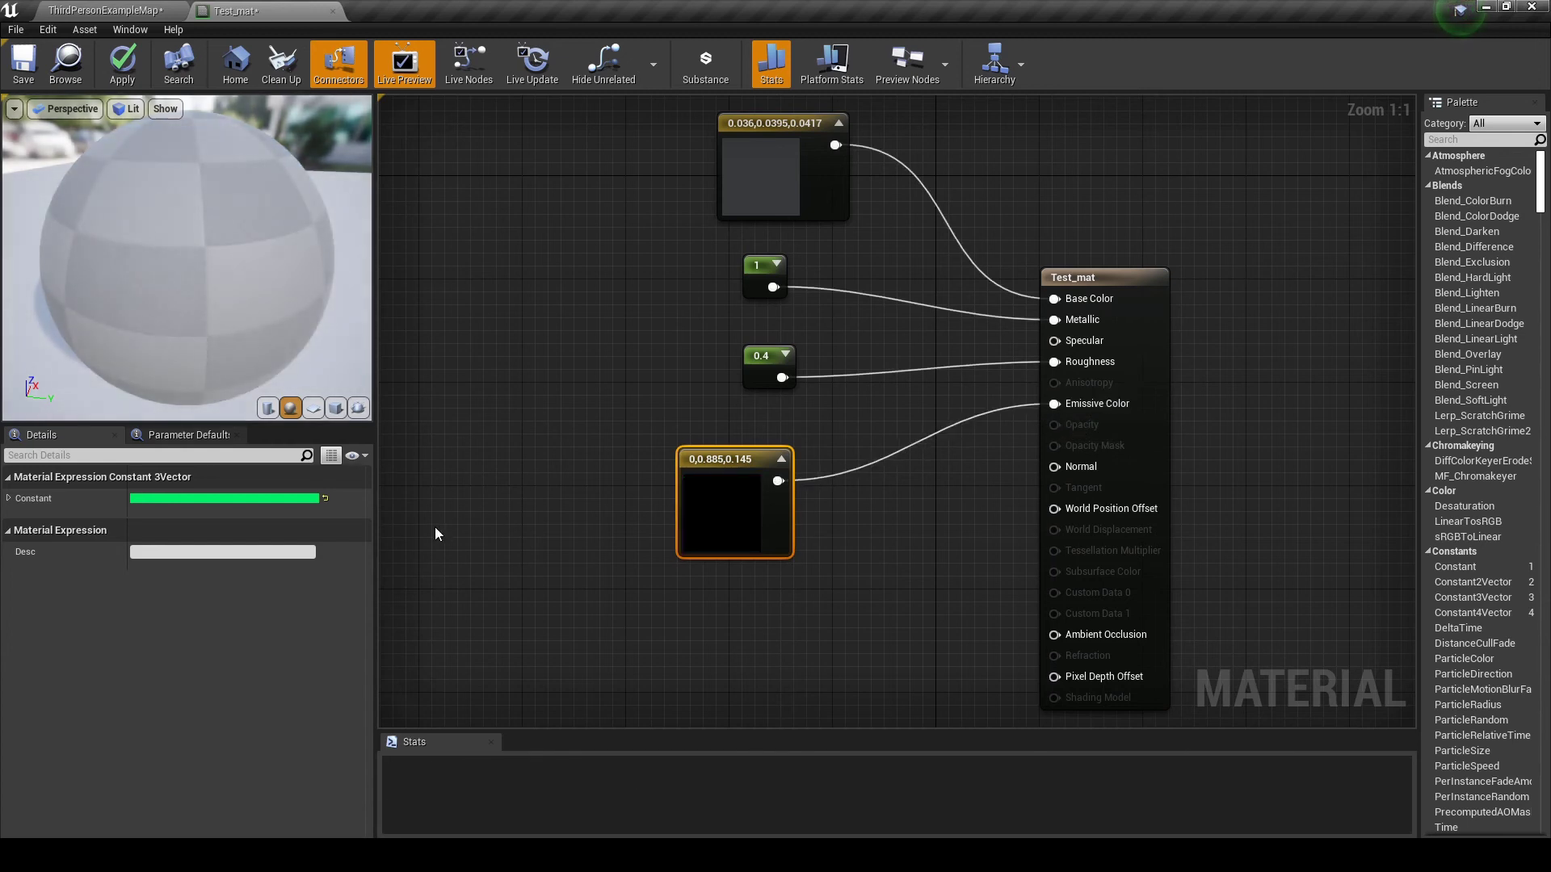
pyautogui.moveTo(134, 257); pyautogui.dragTo(319, 252)
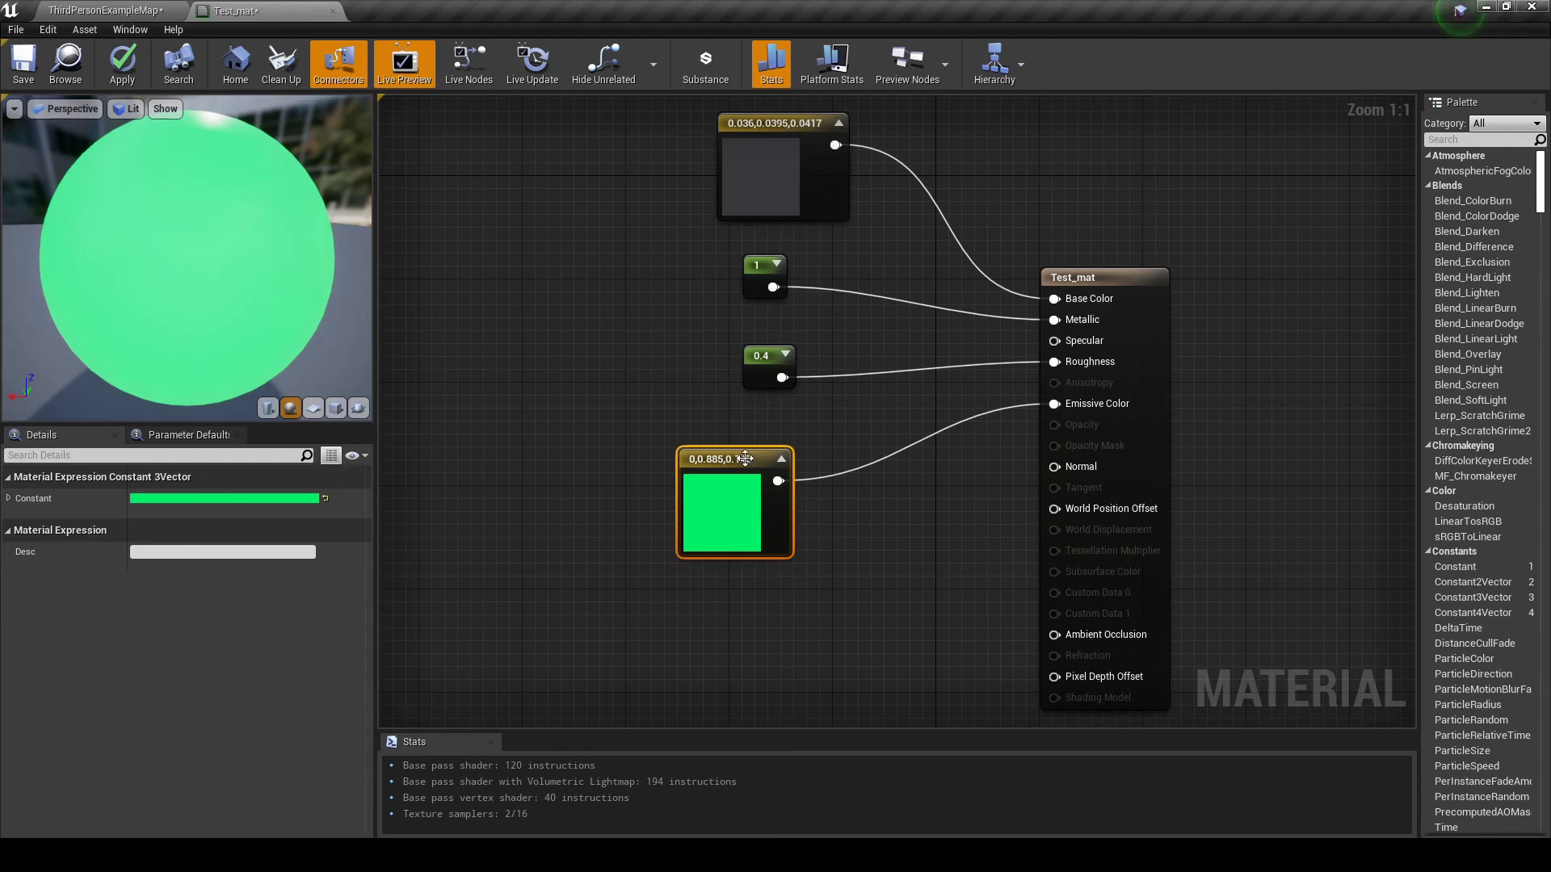
pyautogui.moveTo(745, 457); pyautogui.dragTo(732, 432)
pyautogui.moveTo(137, 252); pyautogui.dragTo(152, 252)
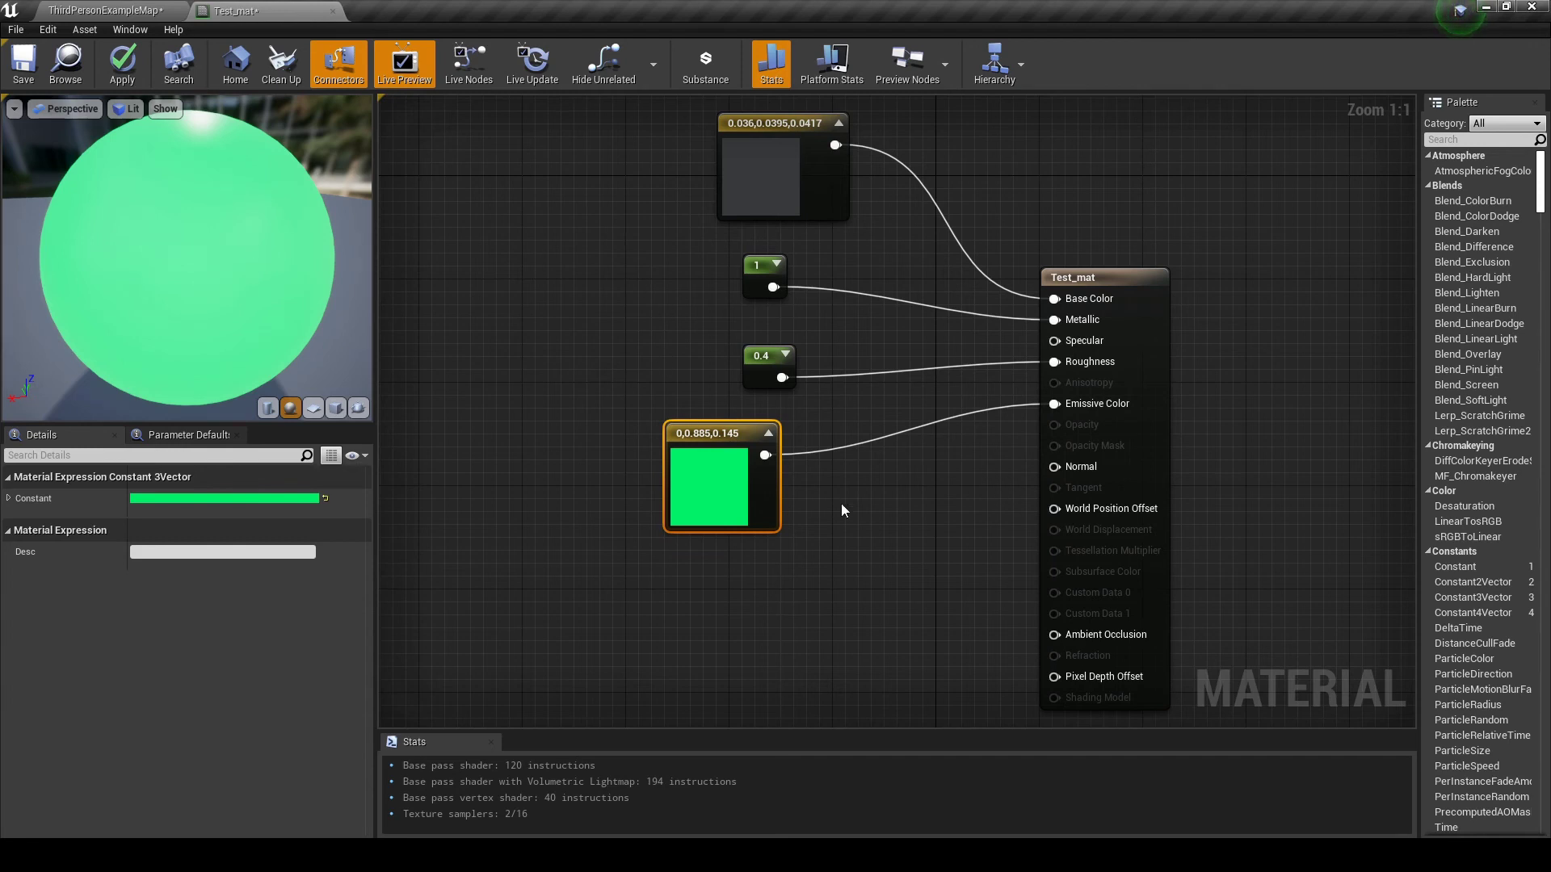
pyautogui.click(802, 491)
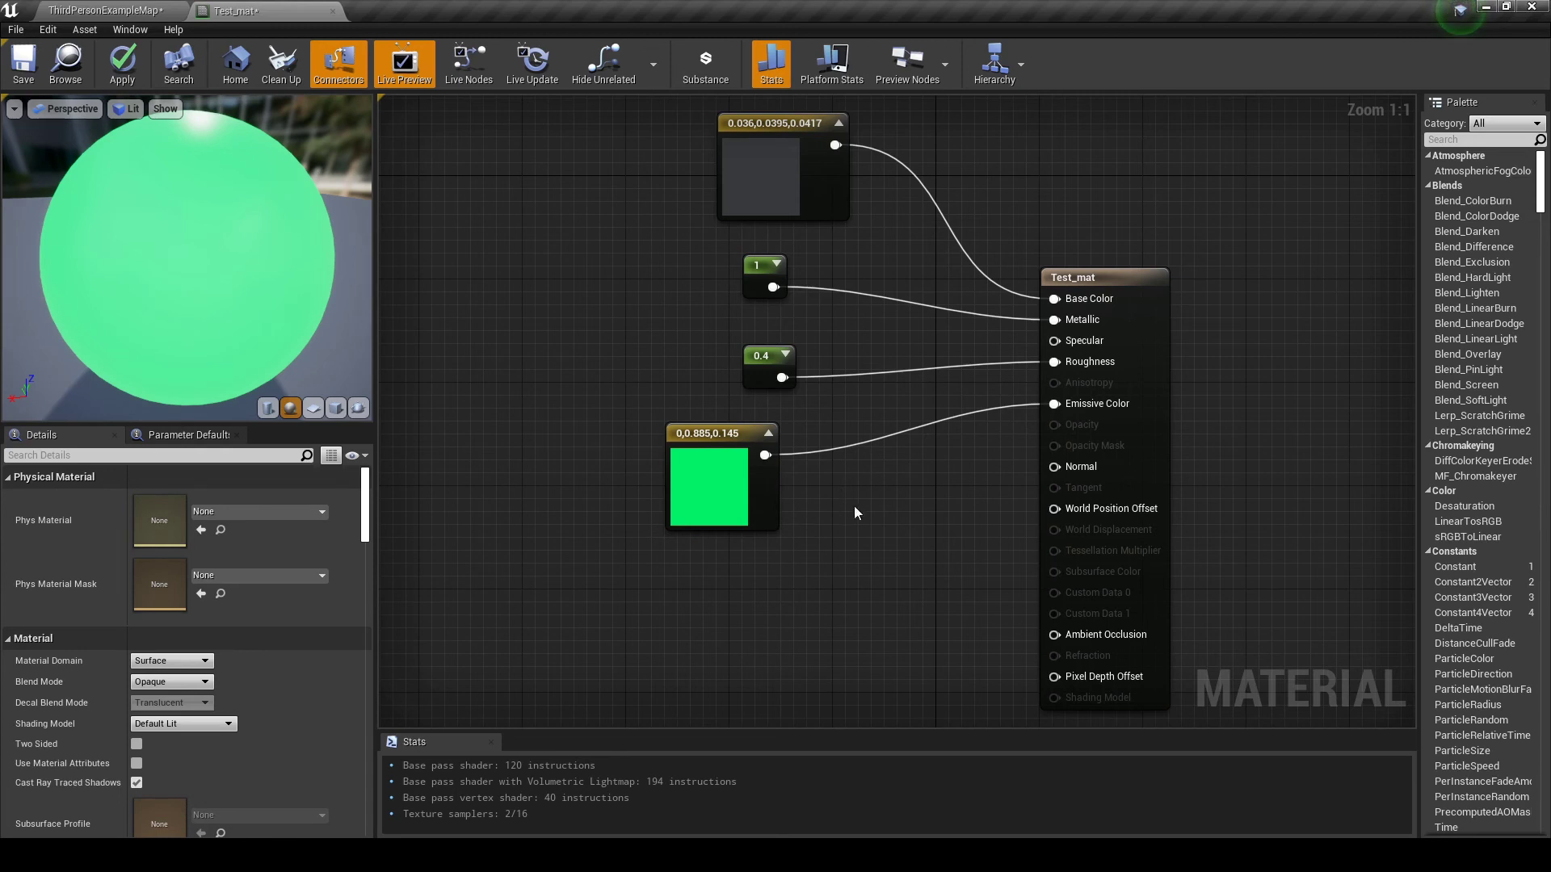
pyautogui.rightClick(835, 497)
pyautogui.write('mu')
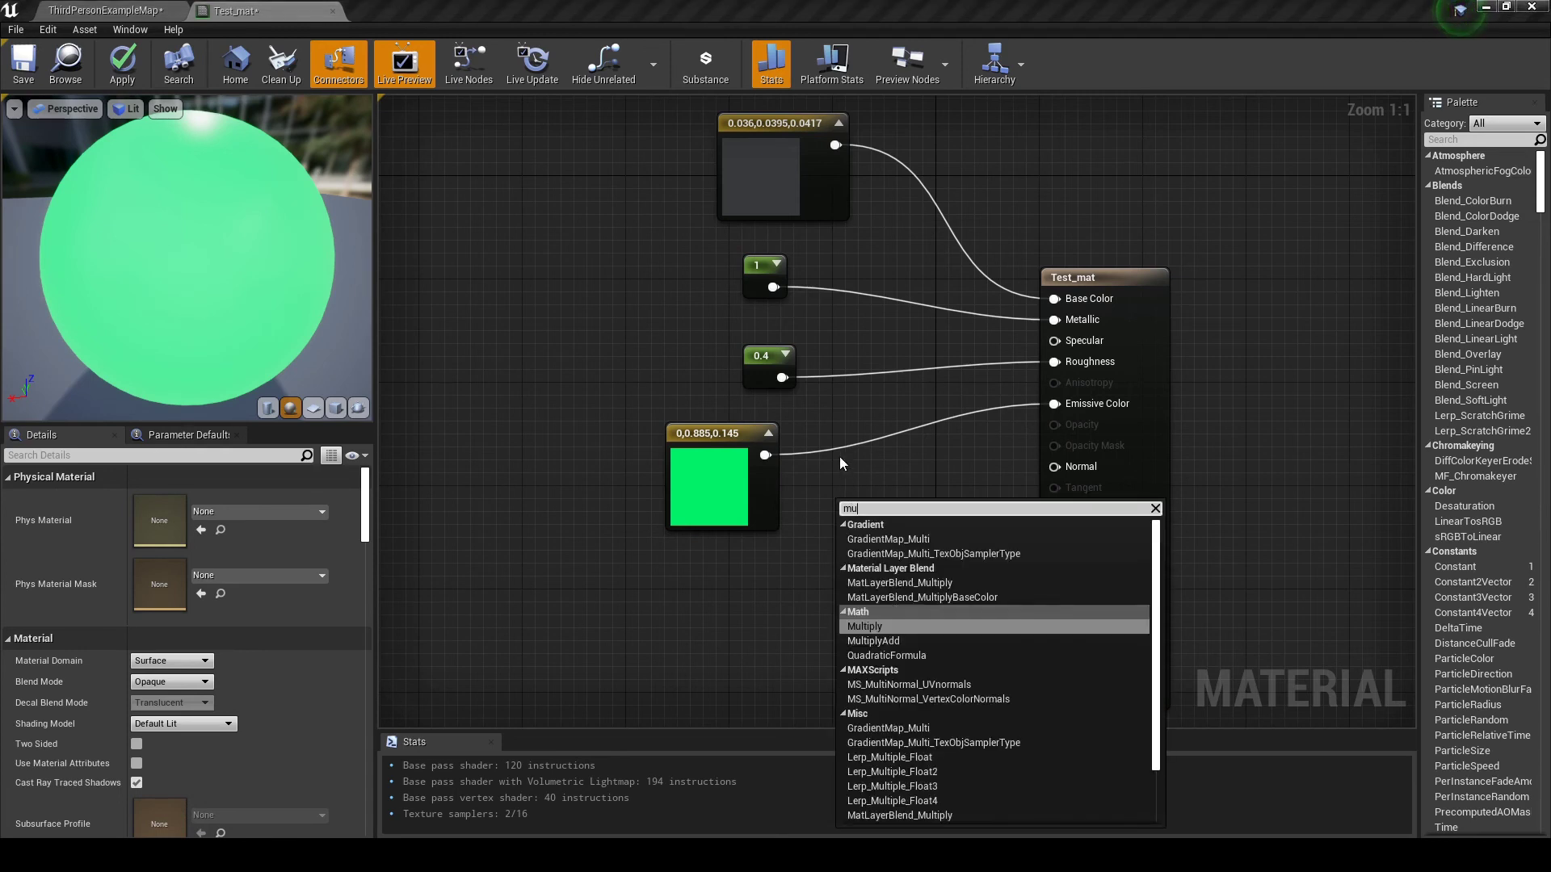
pyautogui.write('ltiply')
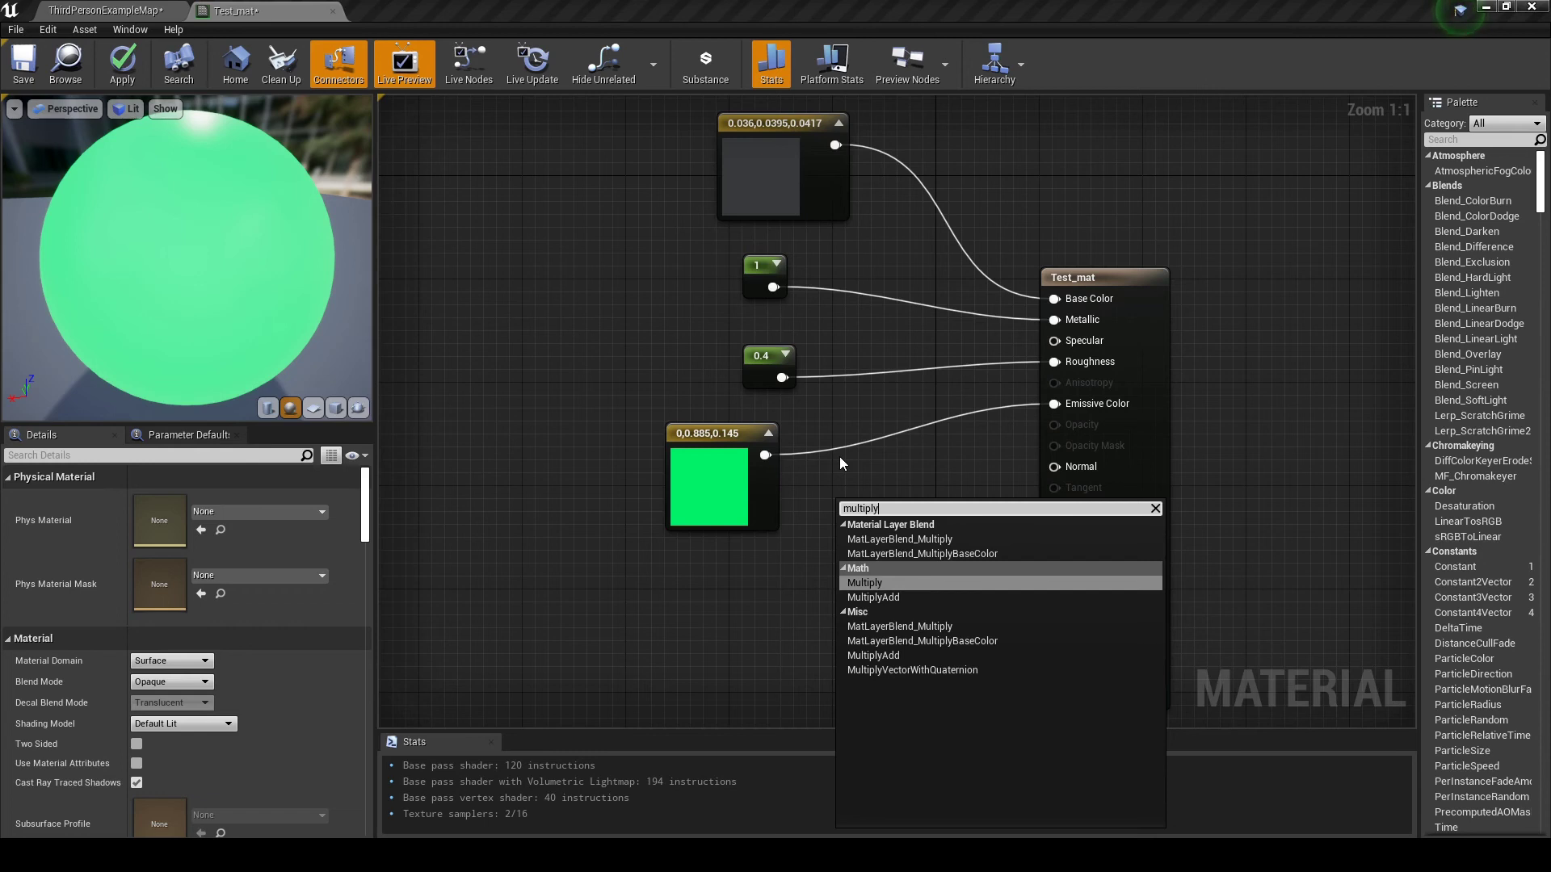
pyautogui.press('Escape')
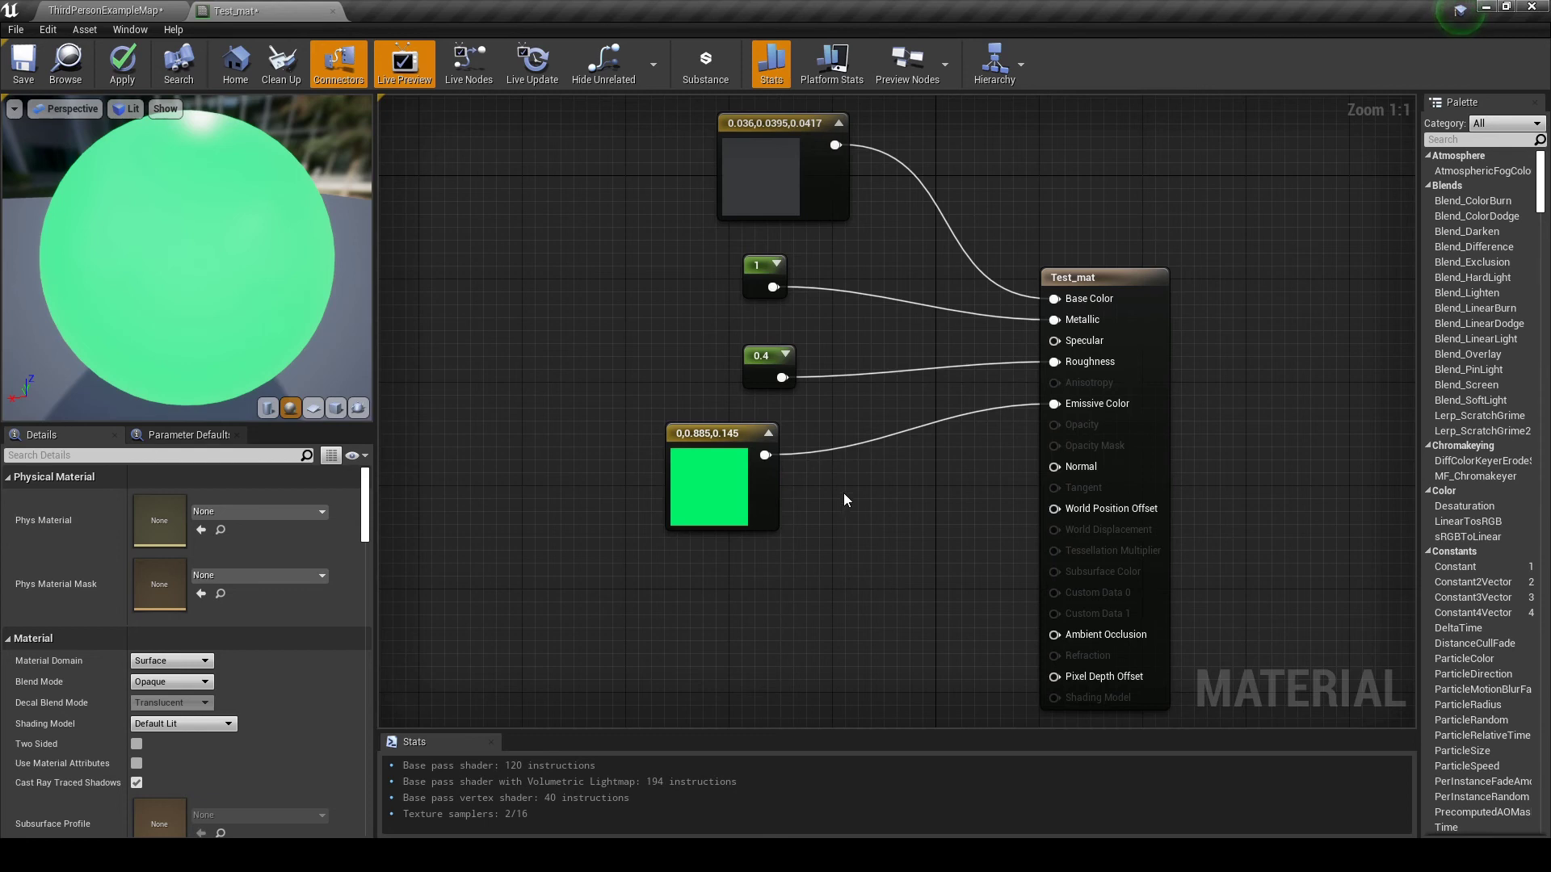
# Add a Multiply node beside the green color, move its Emissive Color link to the Multiply output and feed the color into input A
pyautogui.press('m')
pyautogui.click(841, 492)
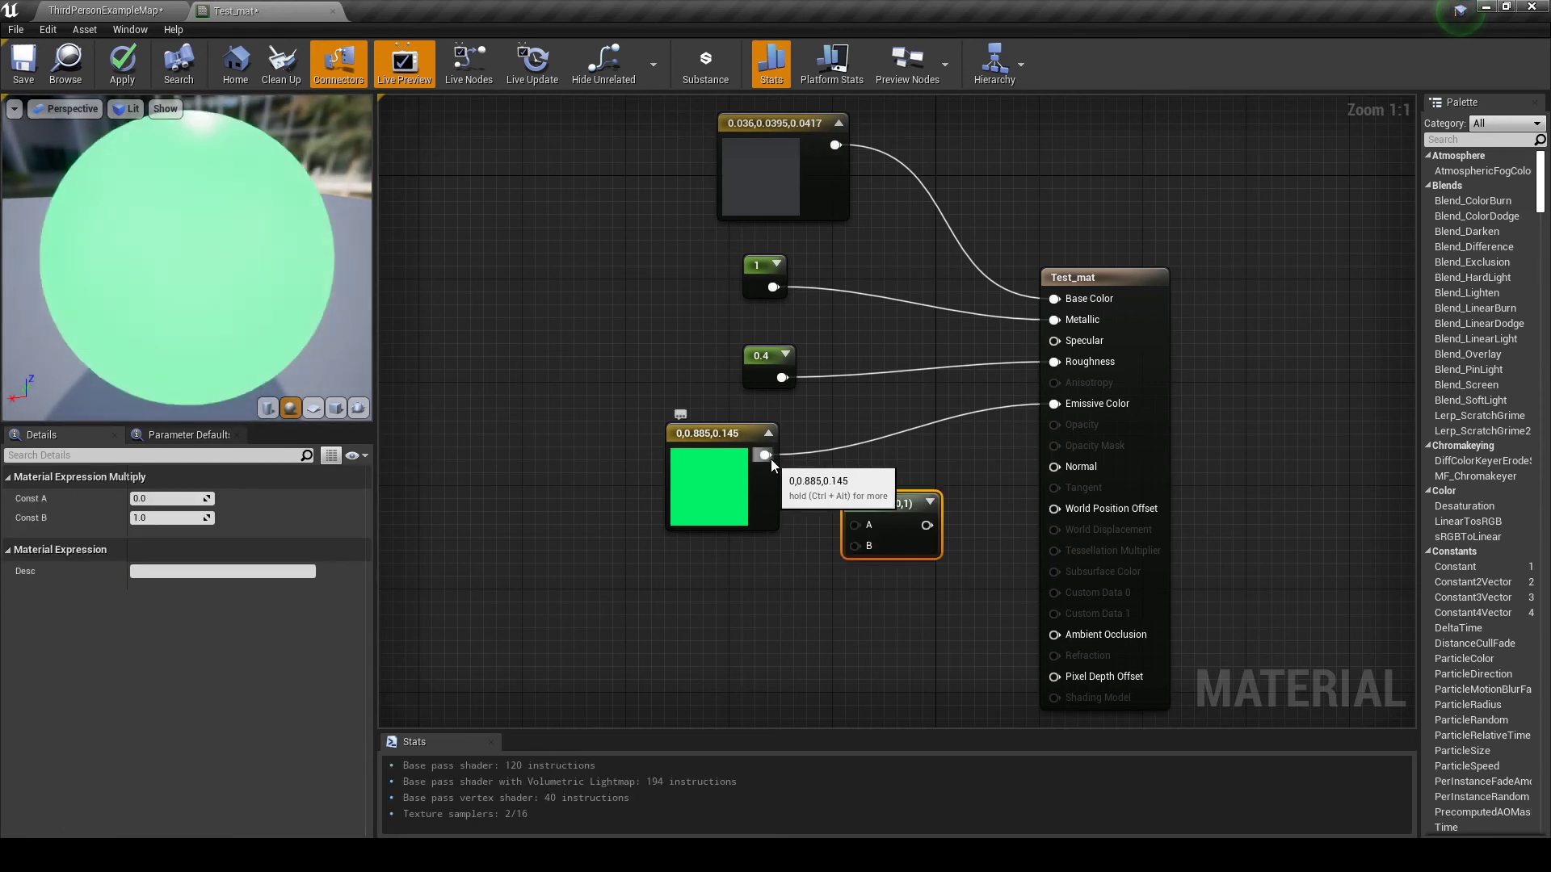
pyautogui.moveTo(765, 455)
pyautogui.keyDown('ctrl'); pyautogui.mouseDown()
pyautogui.moveTo(1054, 452)
pyautogui.moveTo(926, 525)
pyautogui.moveTo(850, 525)
pyautogui.moveTo(768, 483)
pyautogui.moveTo(765, 454)
pyautogui.mouseUp(); pyautogui.keyUp('ctrl')
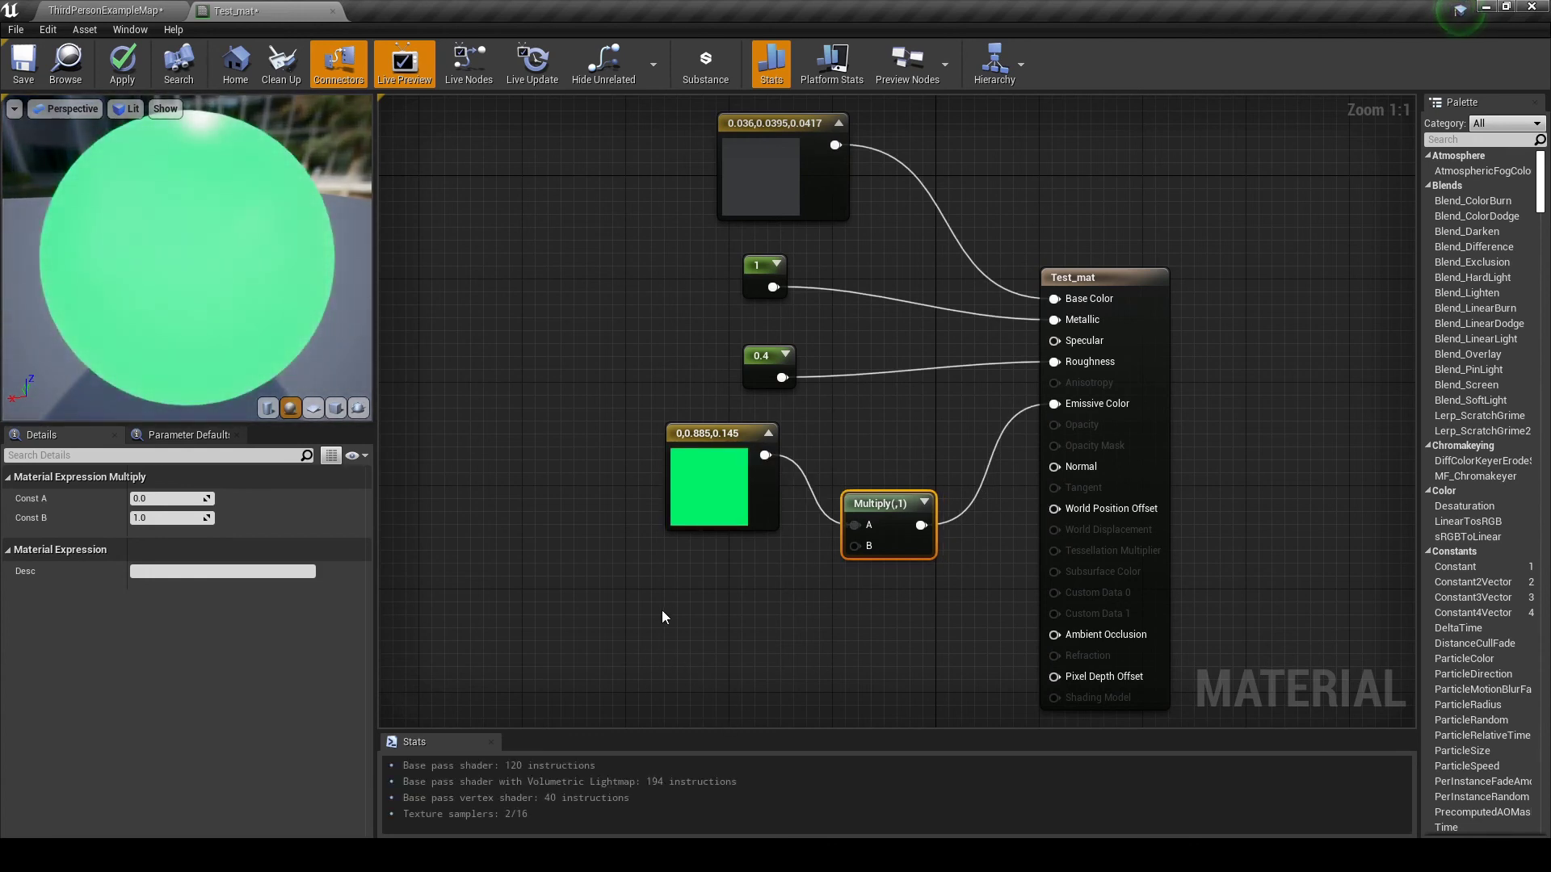
# Add a Constant below the green color, connect it to the Multiply node's B input and set its value to 10
pyautogui.press('1')
pyautogui.click(677, 611)
pyautogui.moveTo(704, 627); pyautogui.dragTo(864, 549)
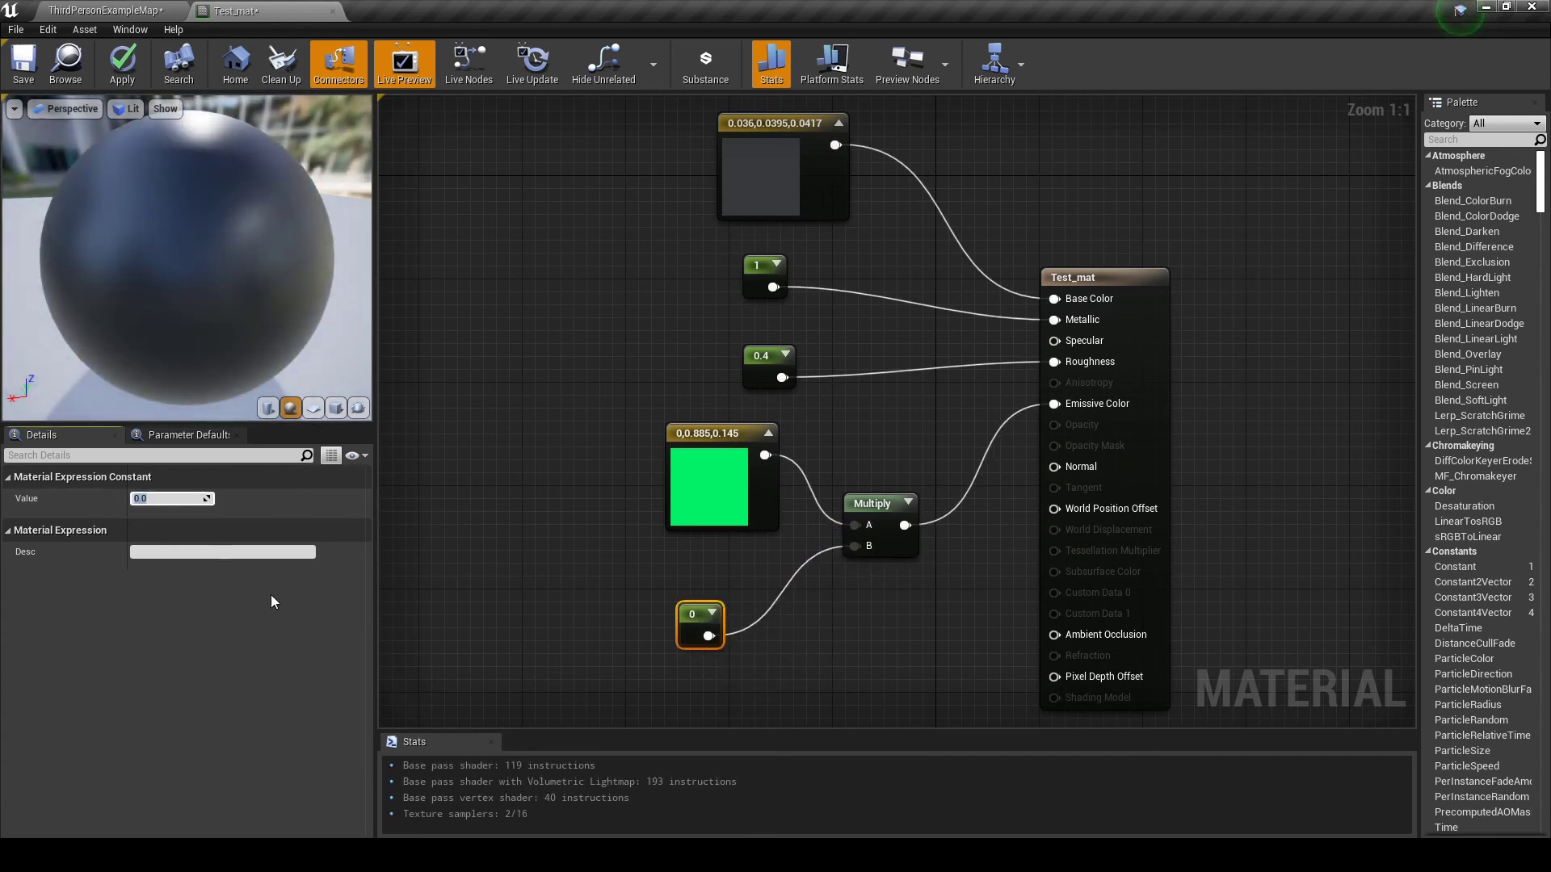
pyautogui.write('10')
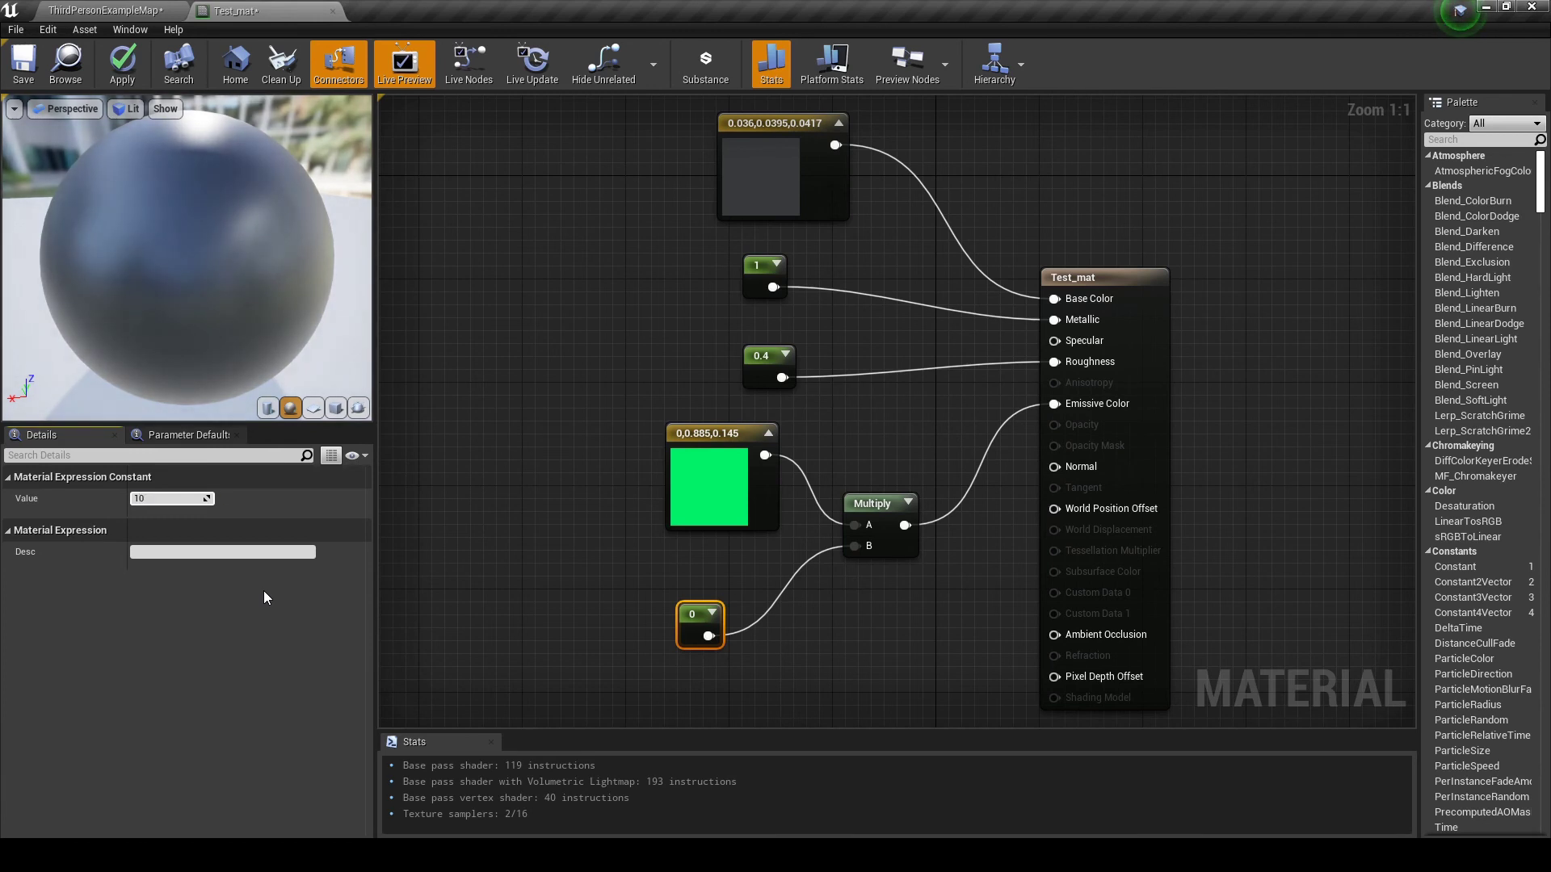
pyautogui.press('Return')
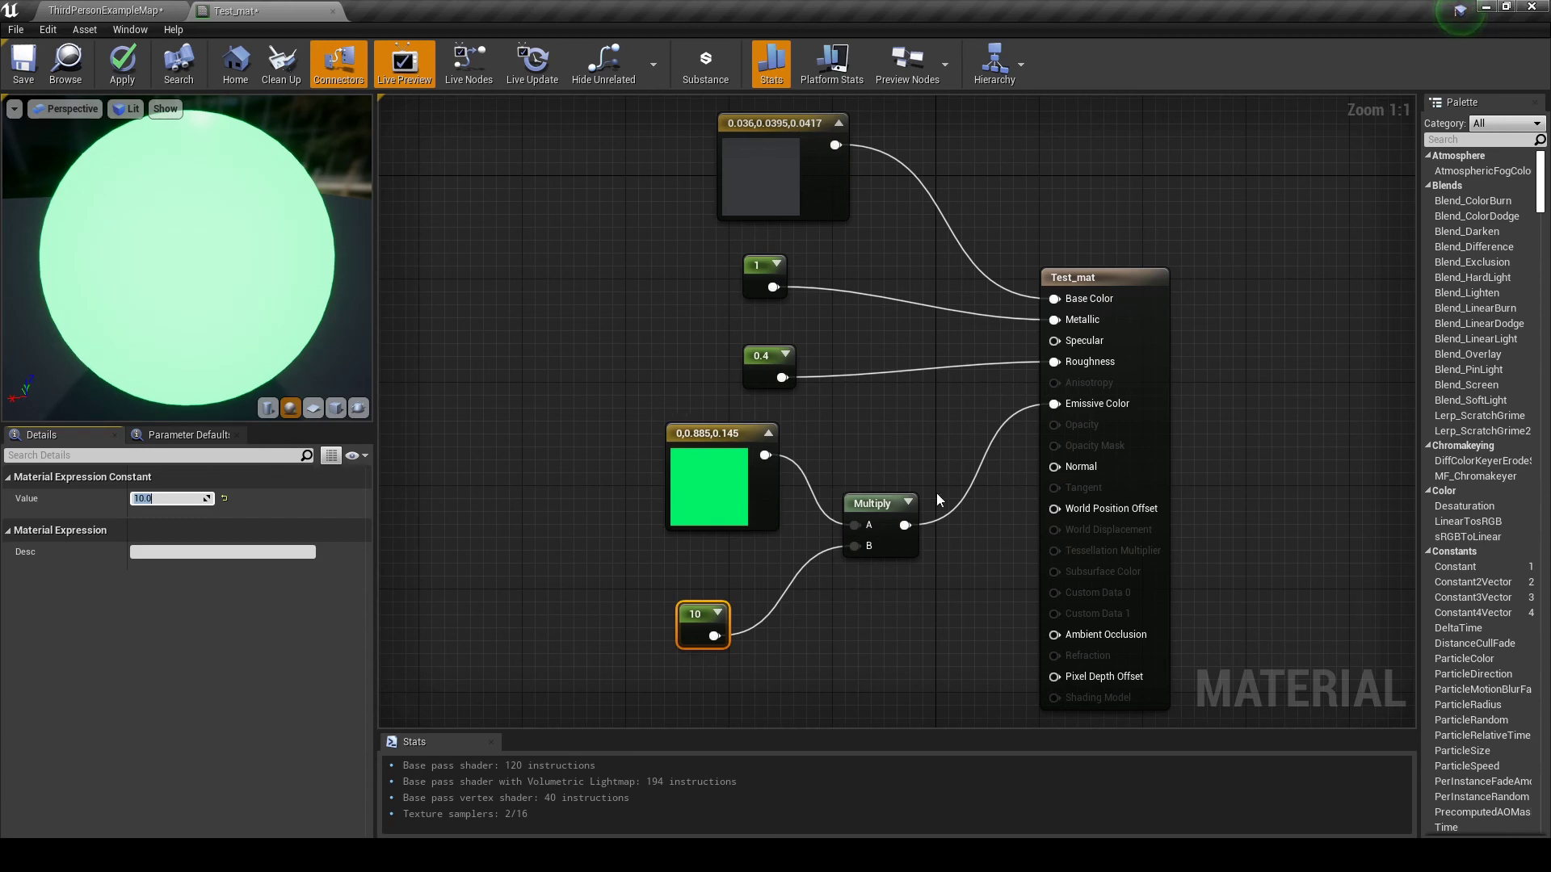
# Inspect the emissive preview sphere from several angles and save Test_mat
pyautogui.moveTo(234, 270); pyautogui.dragTo(105, 238)
pyautogui.moveTo(299, 264); pyautogui.dragTo(365, 289)
pyautogui.moveTo(235, 275); pyautogui.dragTo(182, 251)
pyautogui.moveTo(365, 308); pyautogui.dragTo(101, 131)
pyautogui.hotkey('ctrl', 's')
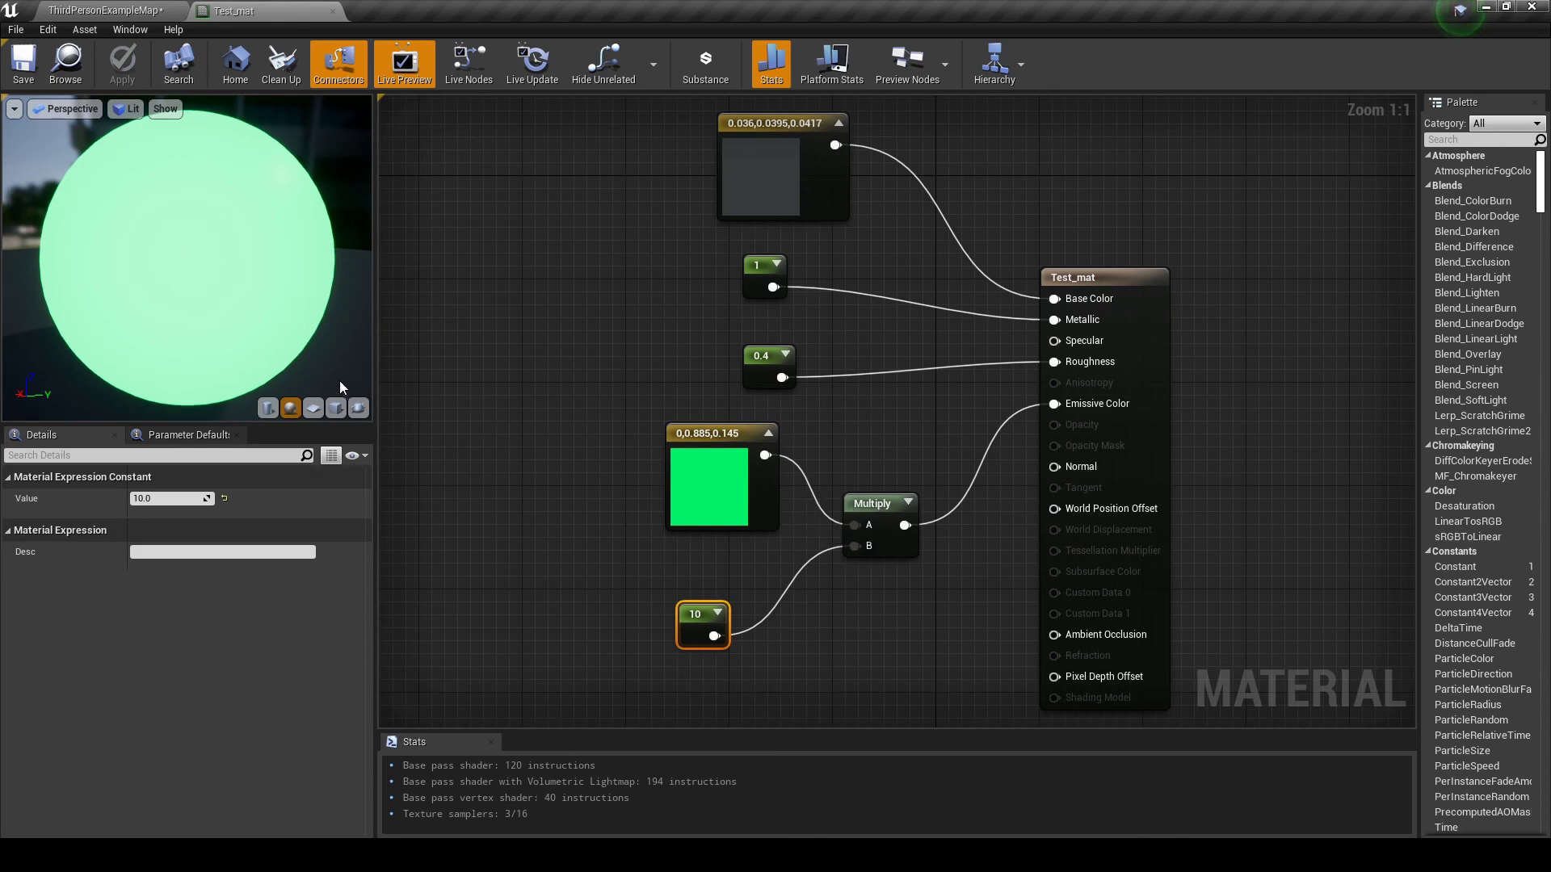
# Return to the ThirdPersonExampleMap level and apply Test_mat to the leftmost of the three white spheres
pyautogui.click(146, 9)
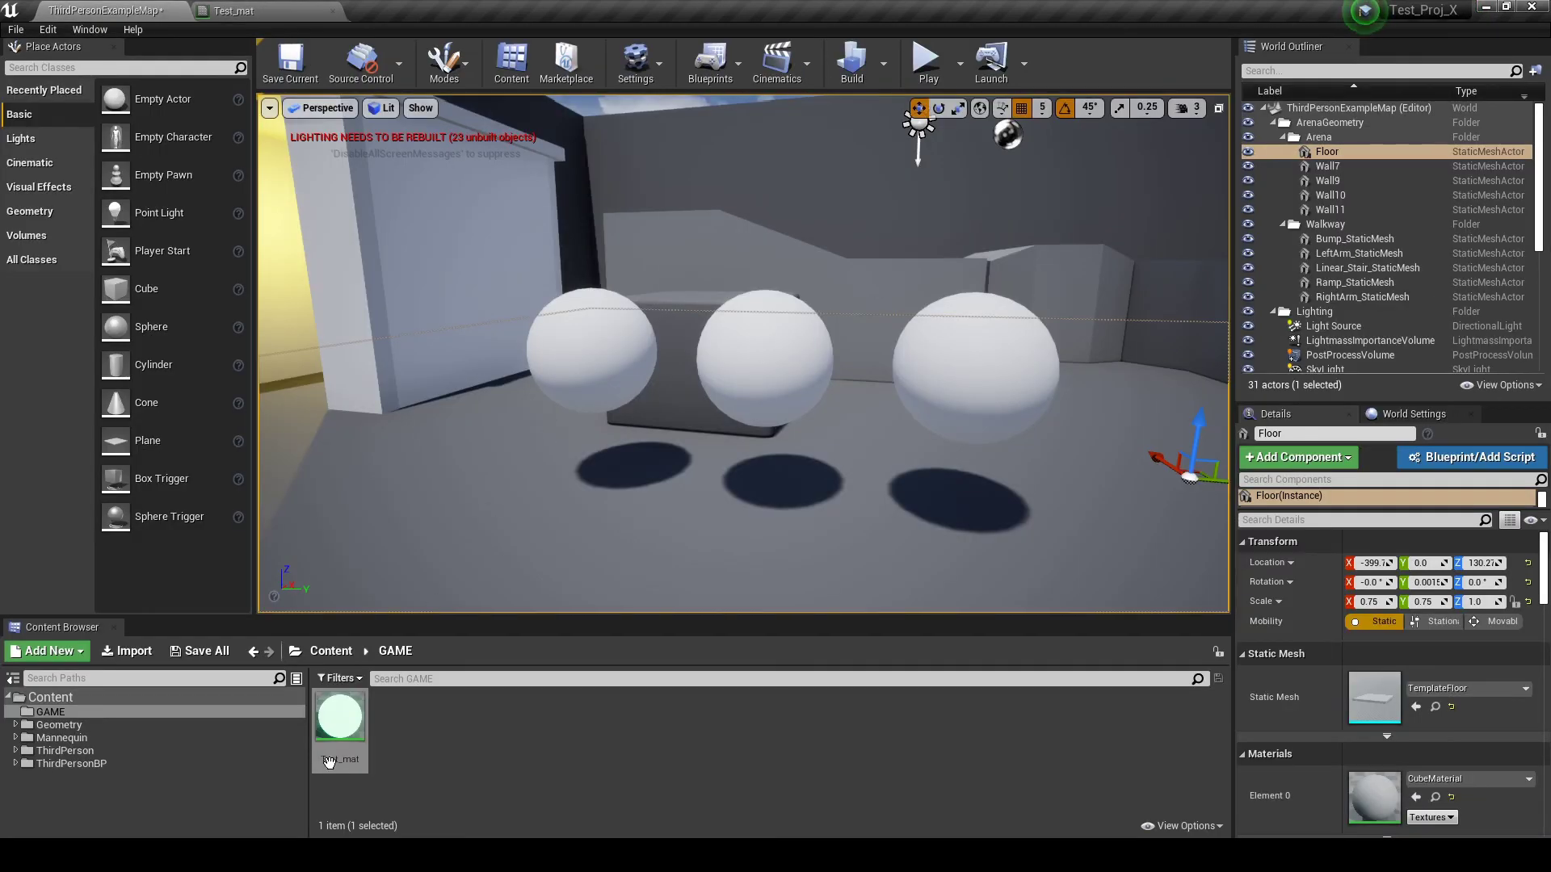
pyautogui.moveTo(348, 710); pyautogui.dragTo(589, 336)
pyautogui.moveTo(567, 475)
pyautogui.mouseDown(button='right')
pyautogui.moveTo(613, 440)
pyautogui.moveTo(567, 475)
pyautogui.mouseUp(button='right')
# Play-test the level, run the character over to the green emissive sphere to examine its glow, and end the session
pyautogui.hotkey('alt', 'p')
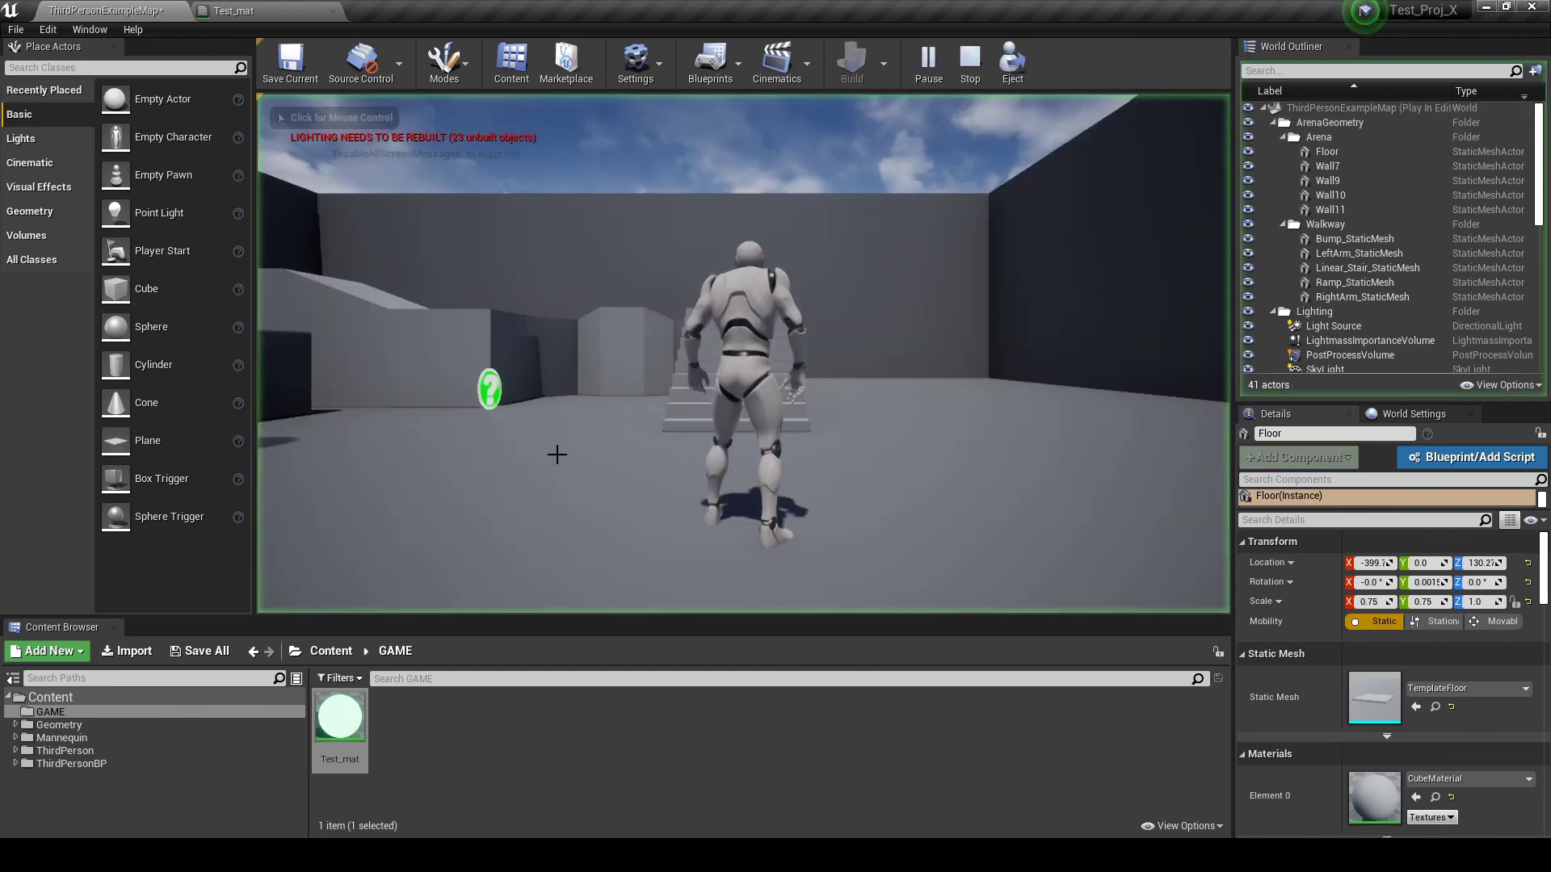
pyautogui.press('w')
pyautogui.press('a')
pyautogui.press('w')
pyautogui.press('a')
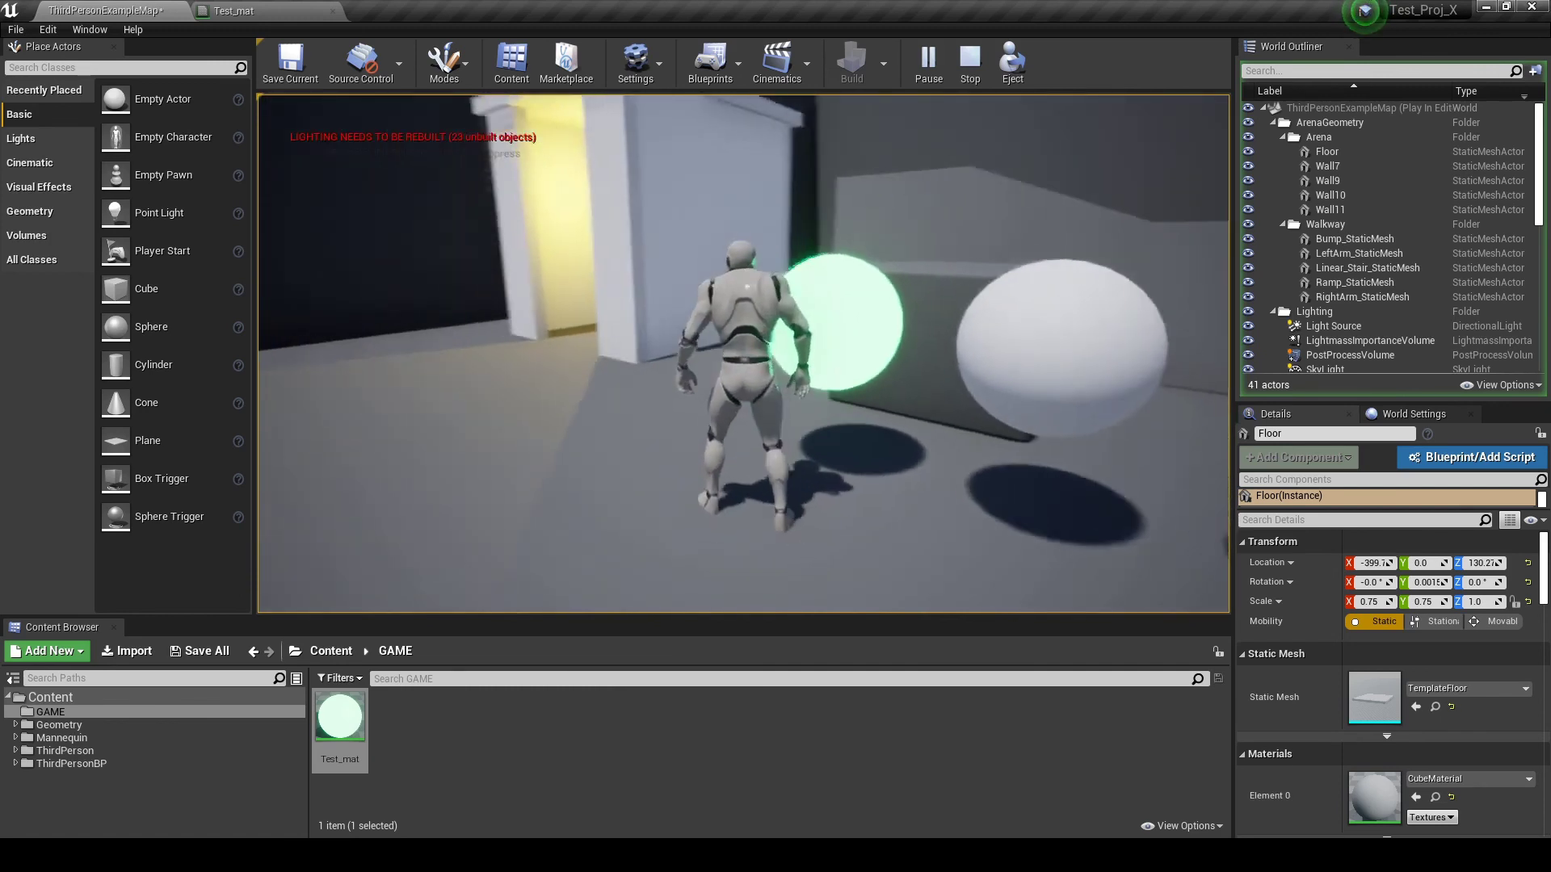
pyautogui.press('Escape')
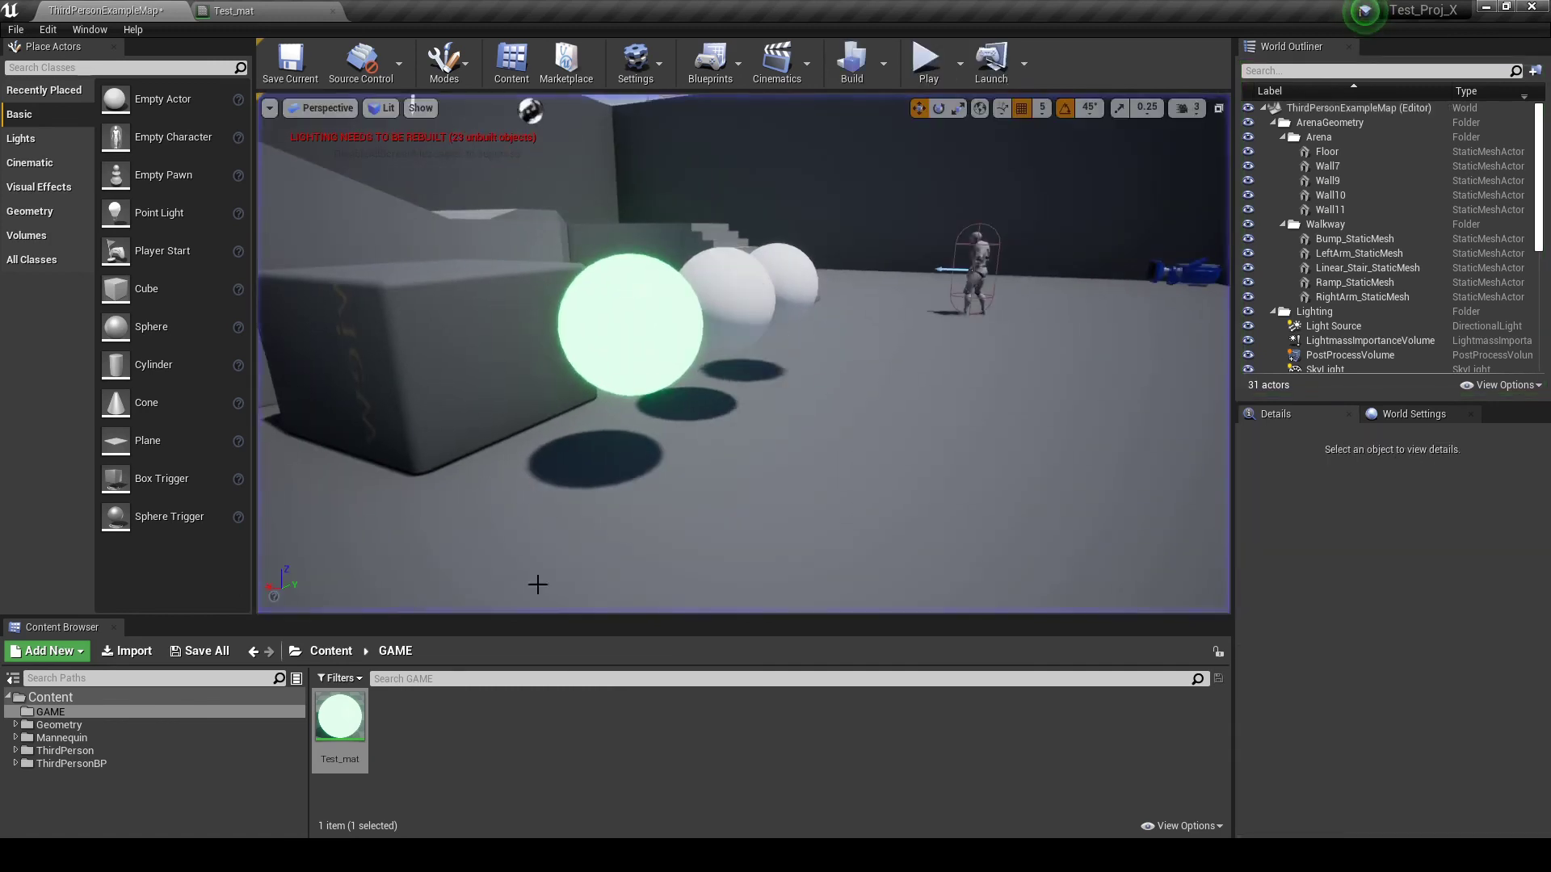
# Duplicate the Test_mat material and apply the copy to the middle sphere
pyautogui.moveTo(971, 331); pyautogui.dragTo(856, 331, button='right')
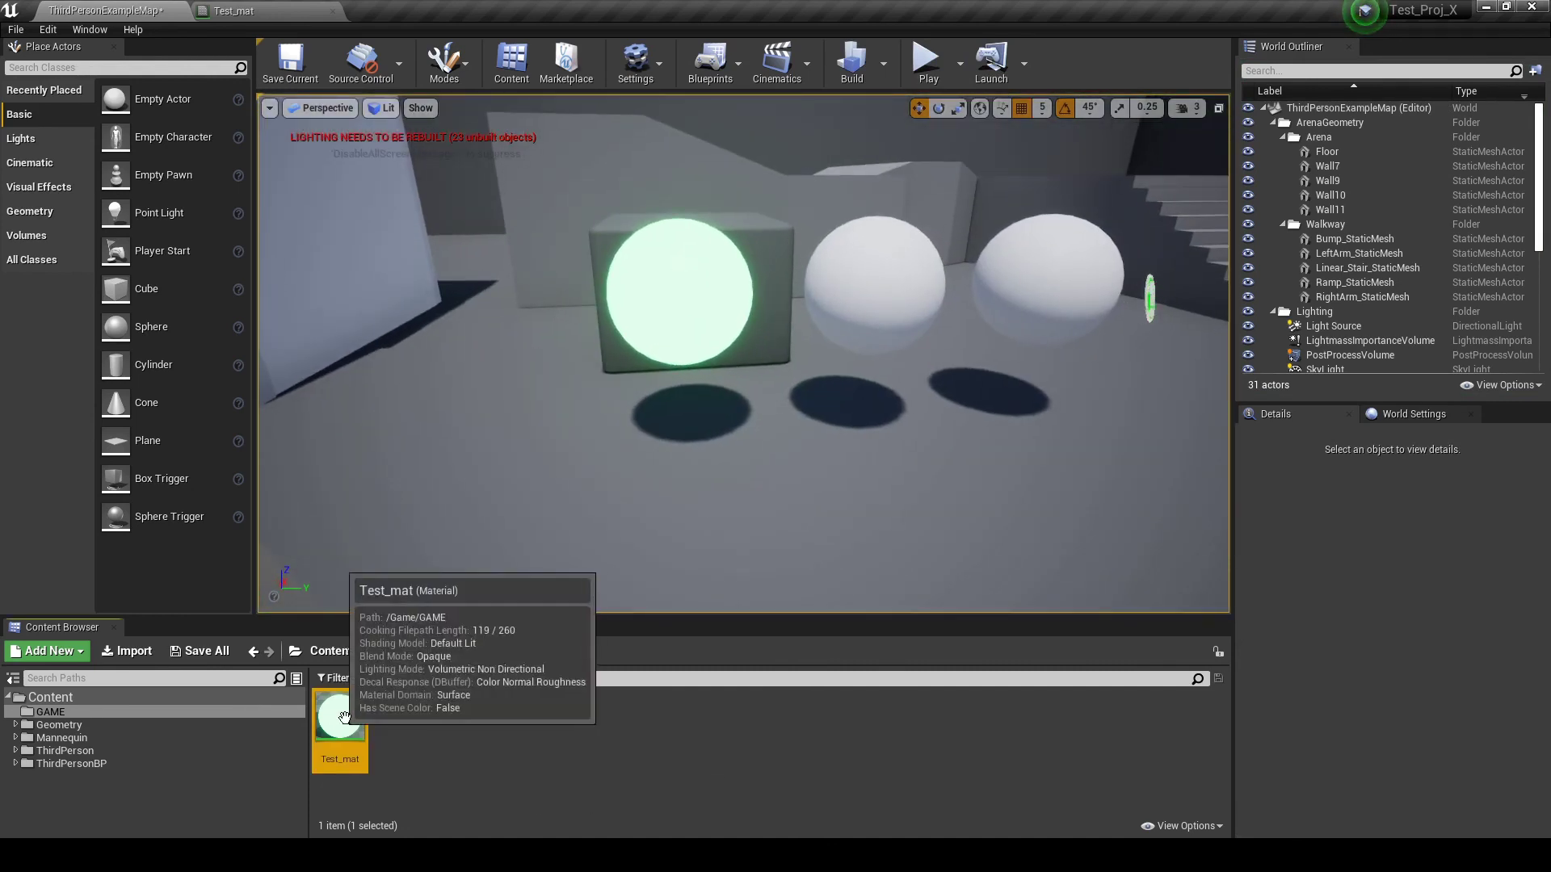
pyautogui.hotkey('ctrl', 'w')
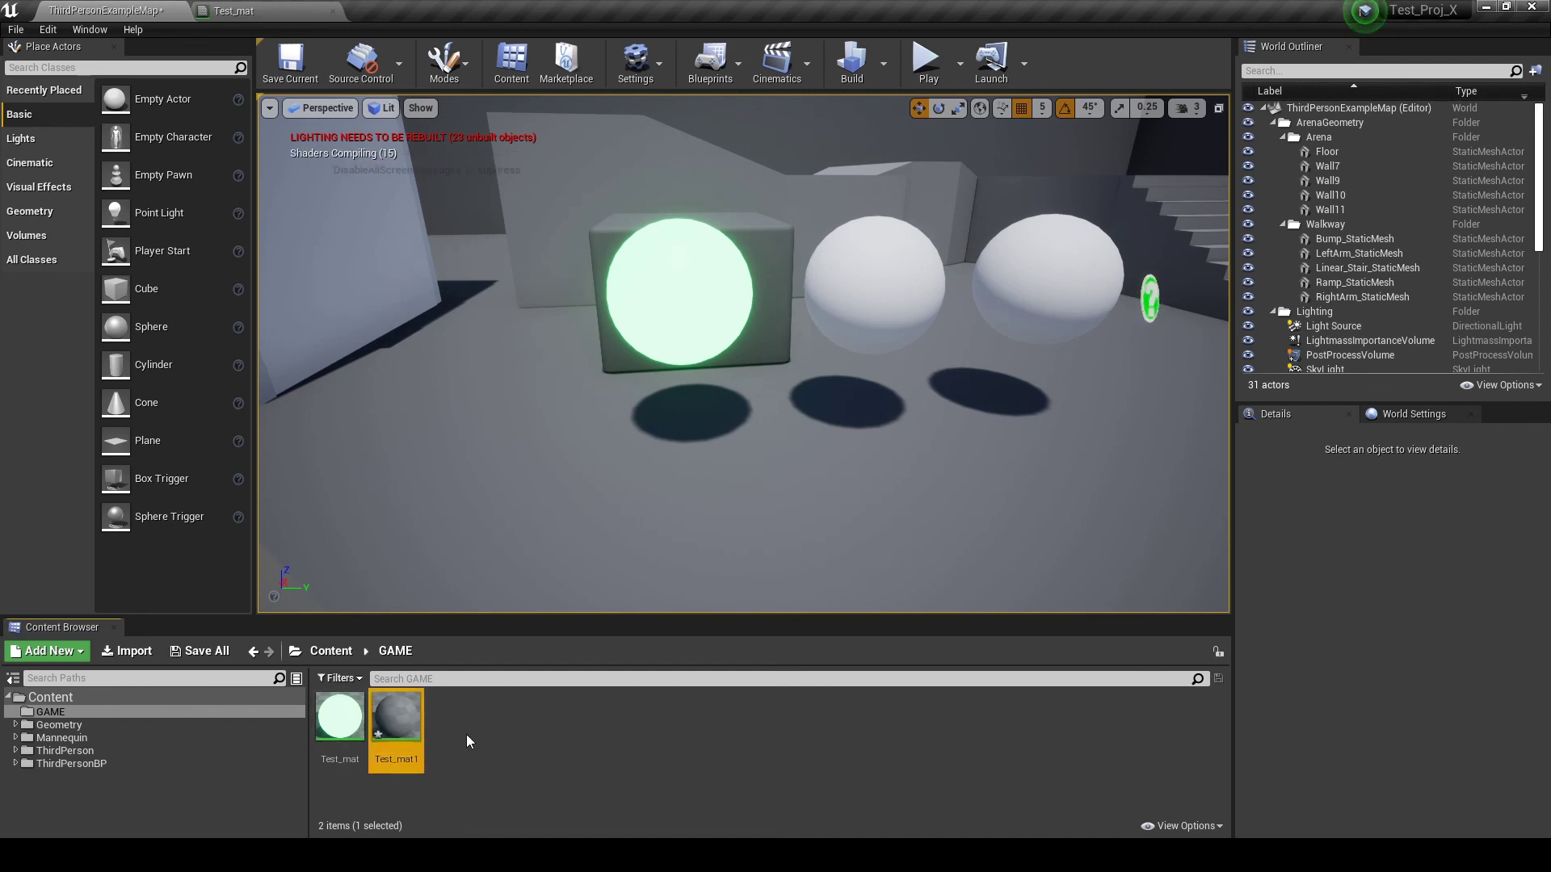
pyautogui.moveTo(396, 716); pyautogui.dragTo(867, 271)
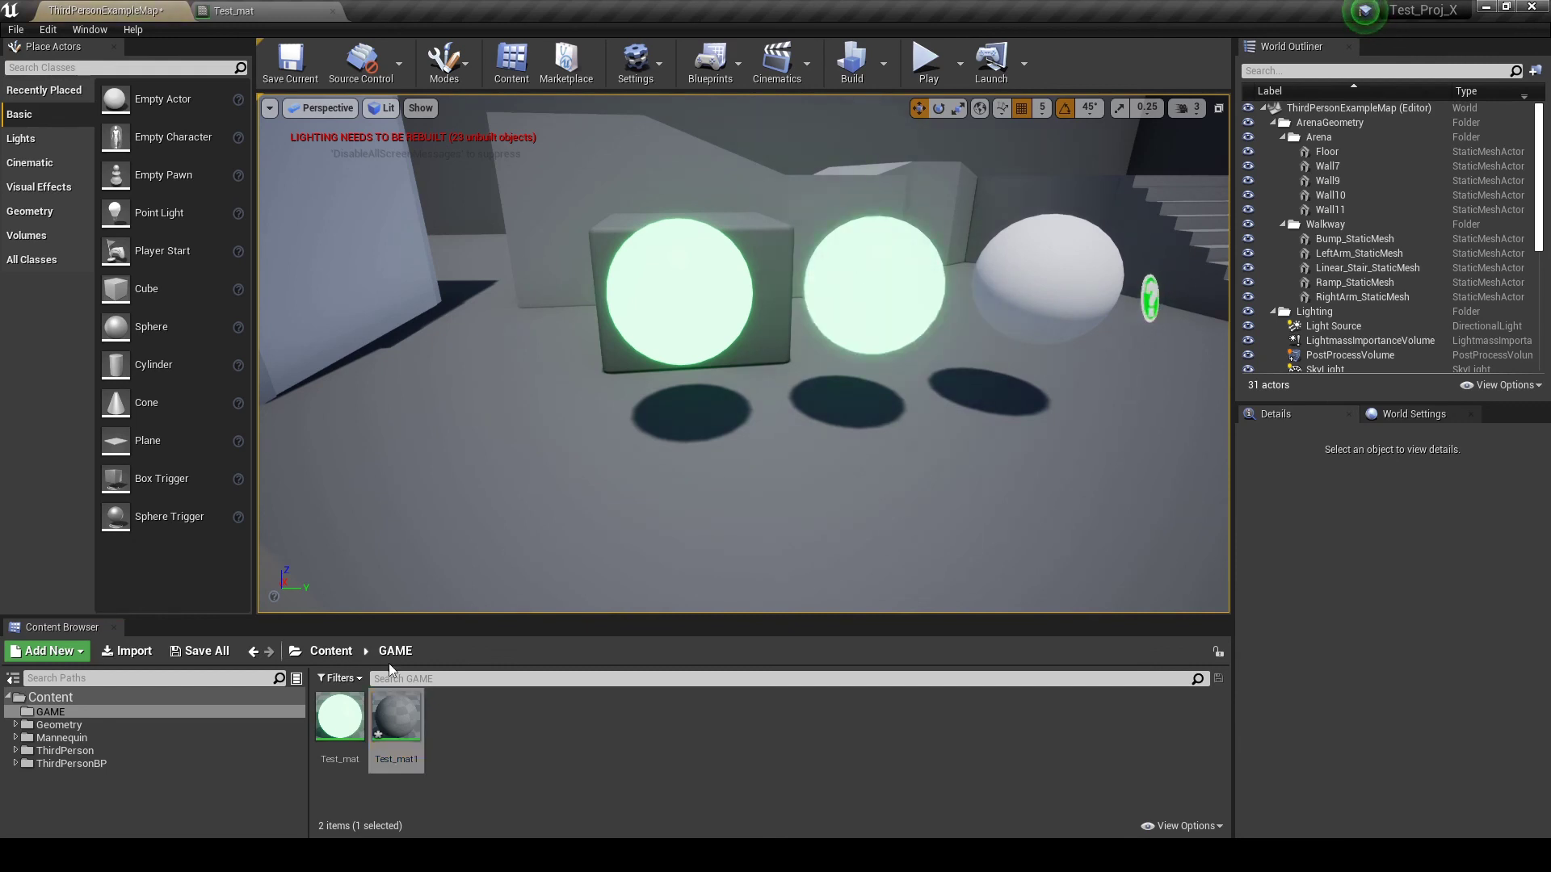
# Open Test_mat1 for editing and delete the green color, Multiply and value 10 nodes that feed Emissive Color
pyautogui.doubleClick(390, 708)
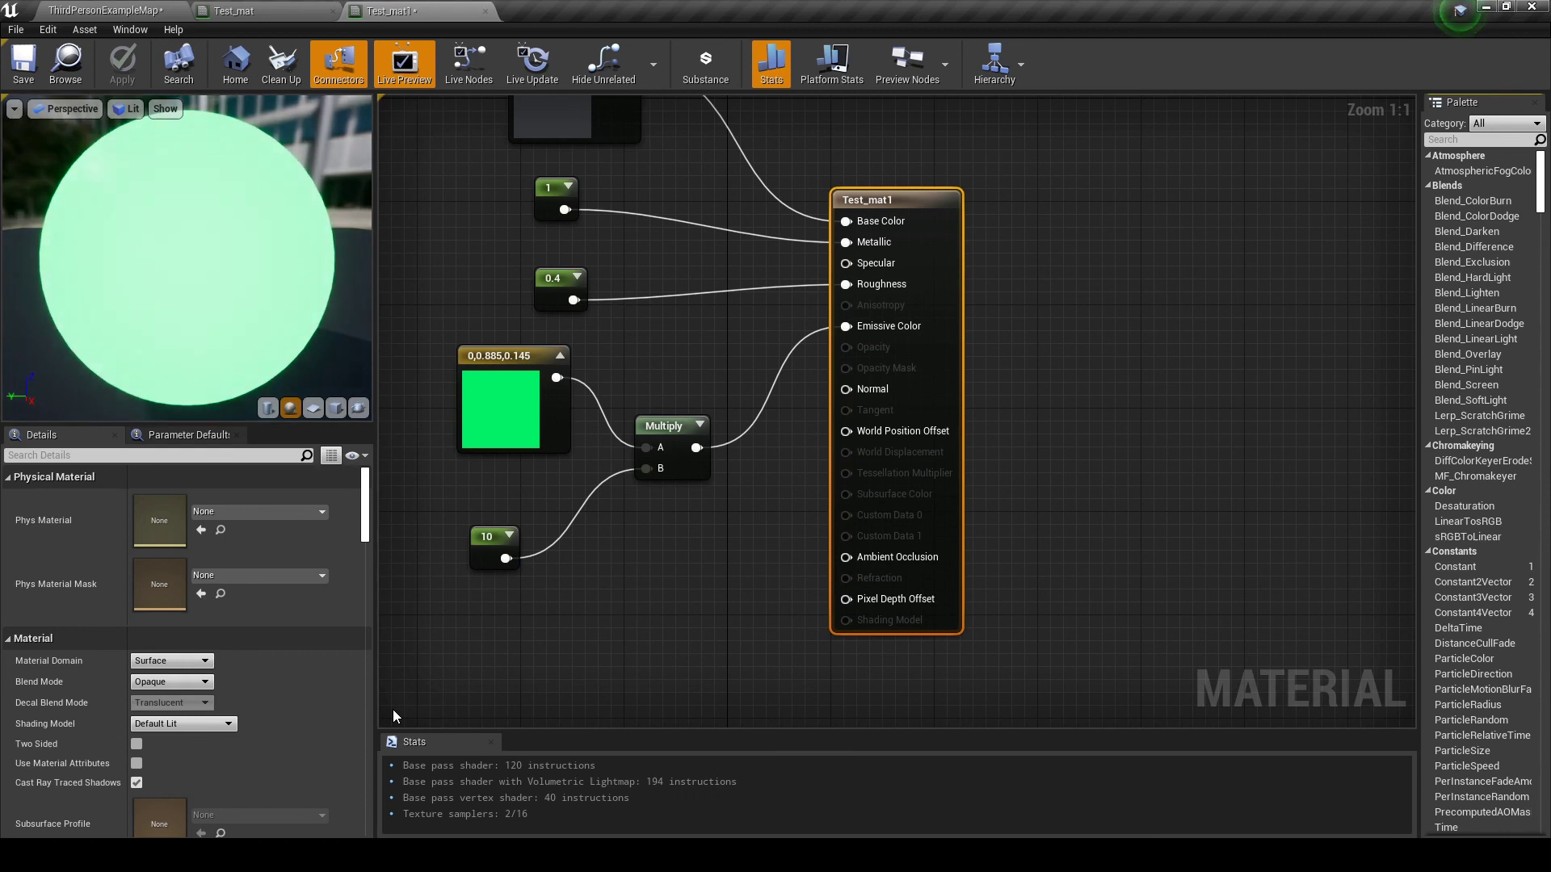
pyautogui.moveTo(692, 353); pyautogui.dragTo(868, 458, button='right')
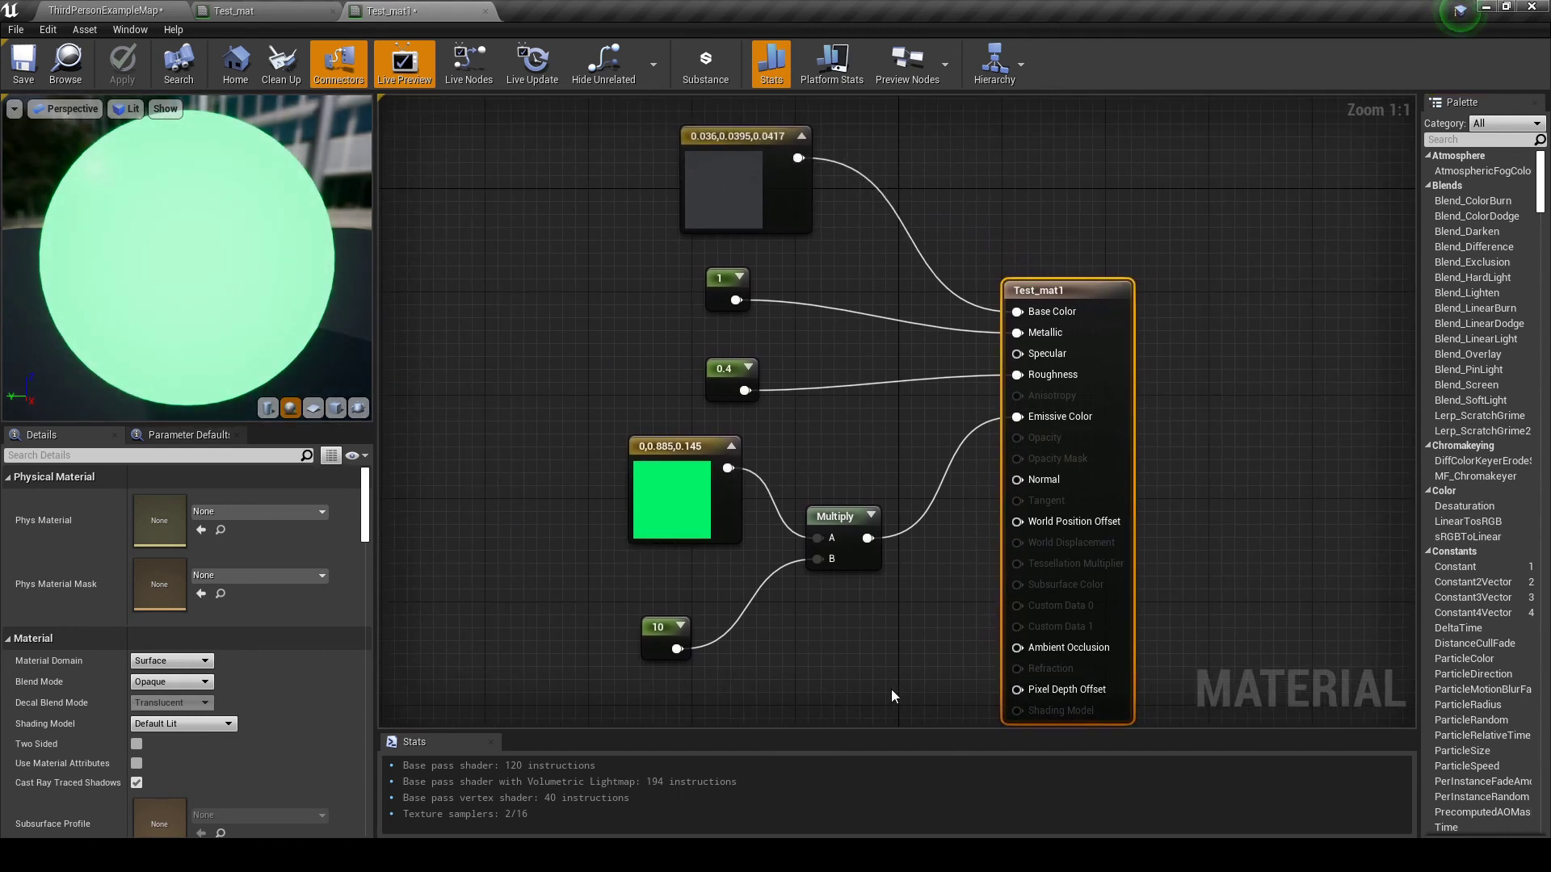
pyautogui.moveTo(861, 712); pyautogui.dragTo(599, 431)
pyautogui.press('Delete')
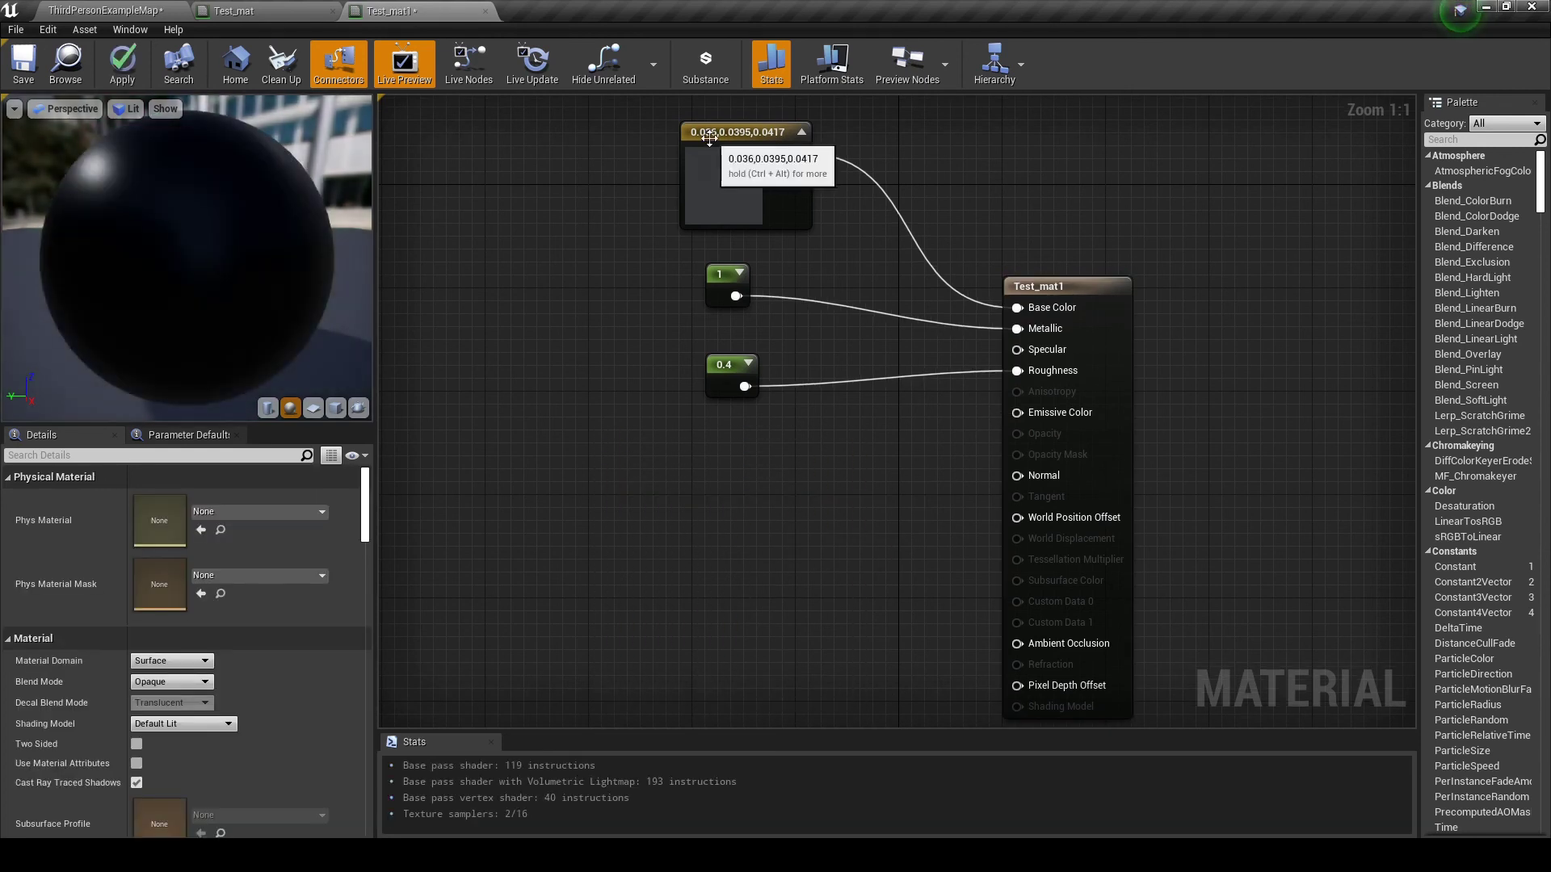
# Move the Base Color vector closer to the Test_mat1 result node and change its color to gold (0.307, 0.184, 0.0044)
pyautogui.moveTo(790, 197); pyautogui.dragTo(766, 294, button='right')
pyautogui.click(765, 293)
pyautogui.moveTo(766, 293); pyautogui.dragTo(880, 306)
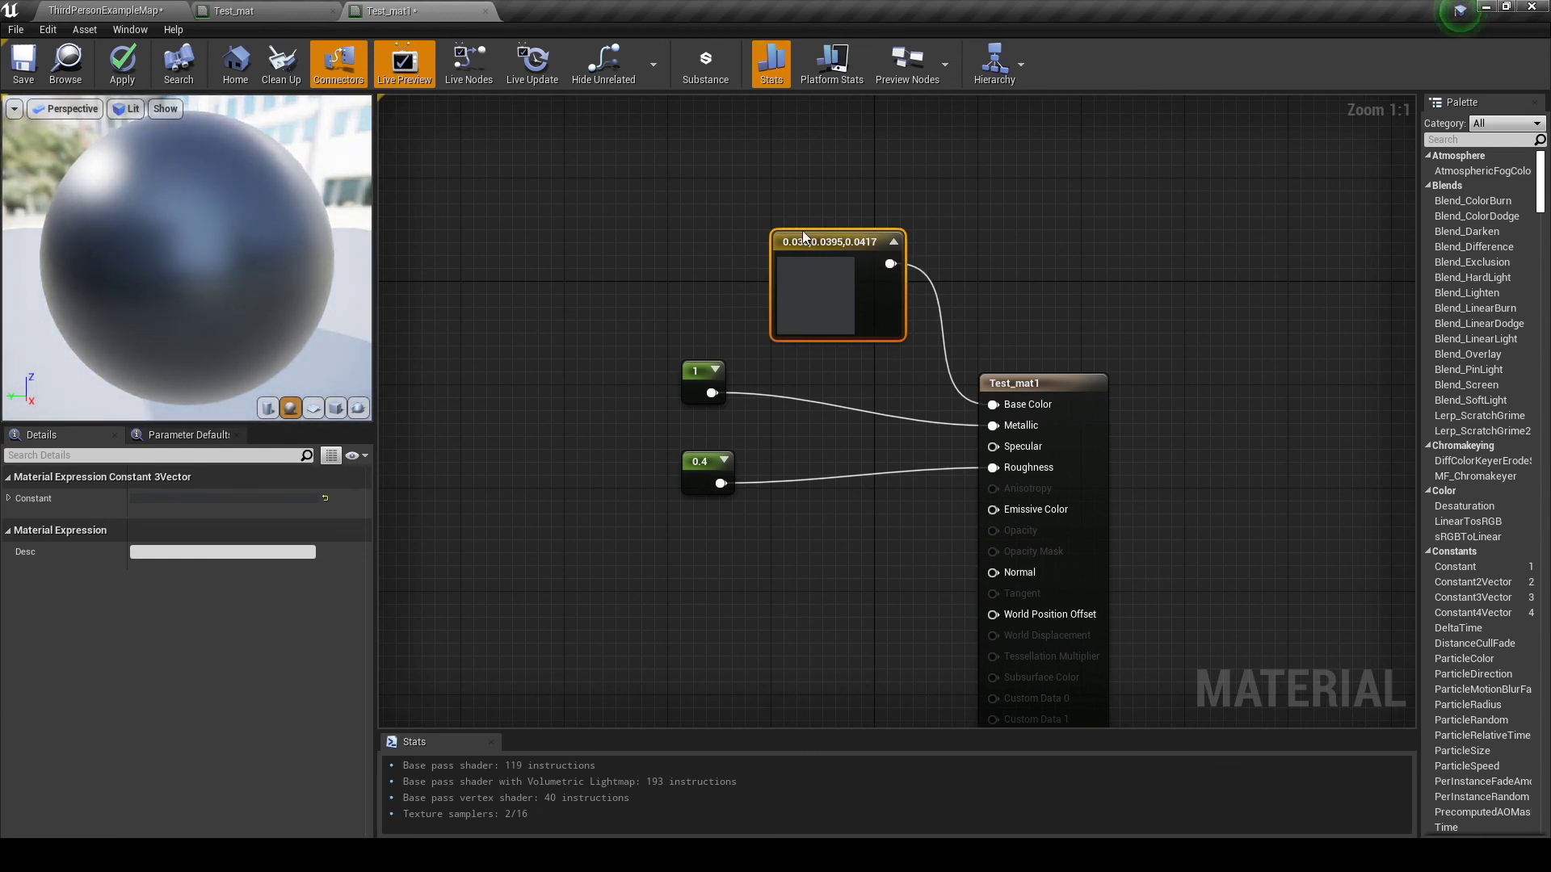
pyautogui.click(209, 500)
pyautogui.moveTo(362, 580); pyautogui.dragTo(360, 590)
pyautogui.moveTo(454, 531)
pyautogui.mouseDown()
pyautogui.moveTo(453, 573)
pyautogui.moveTo(375, 585)
pyautogui.mouseUp()
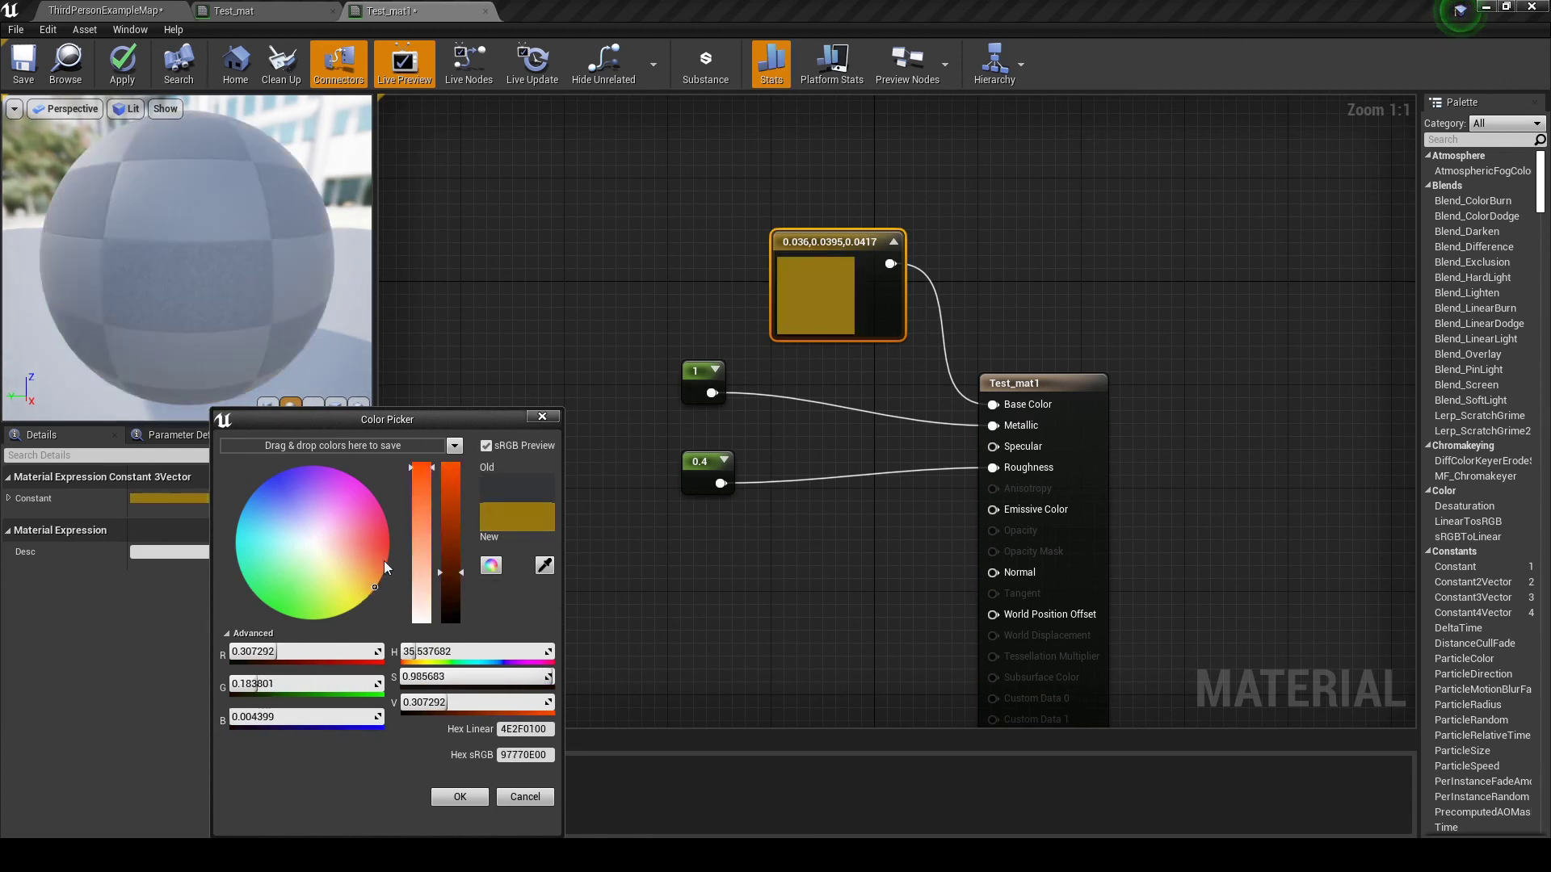
pyautogui.click(459, 796)
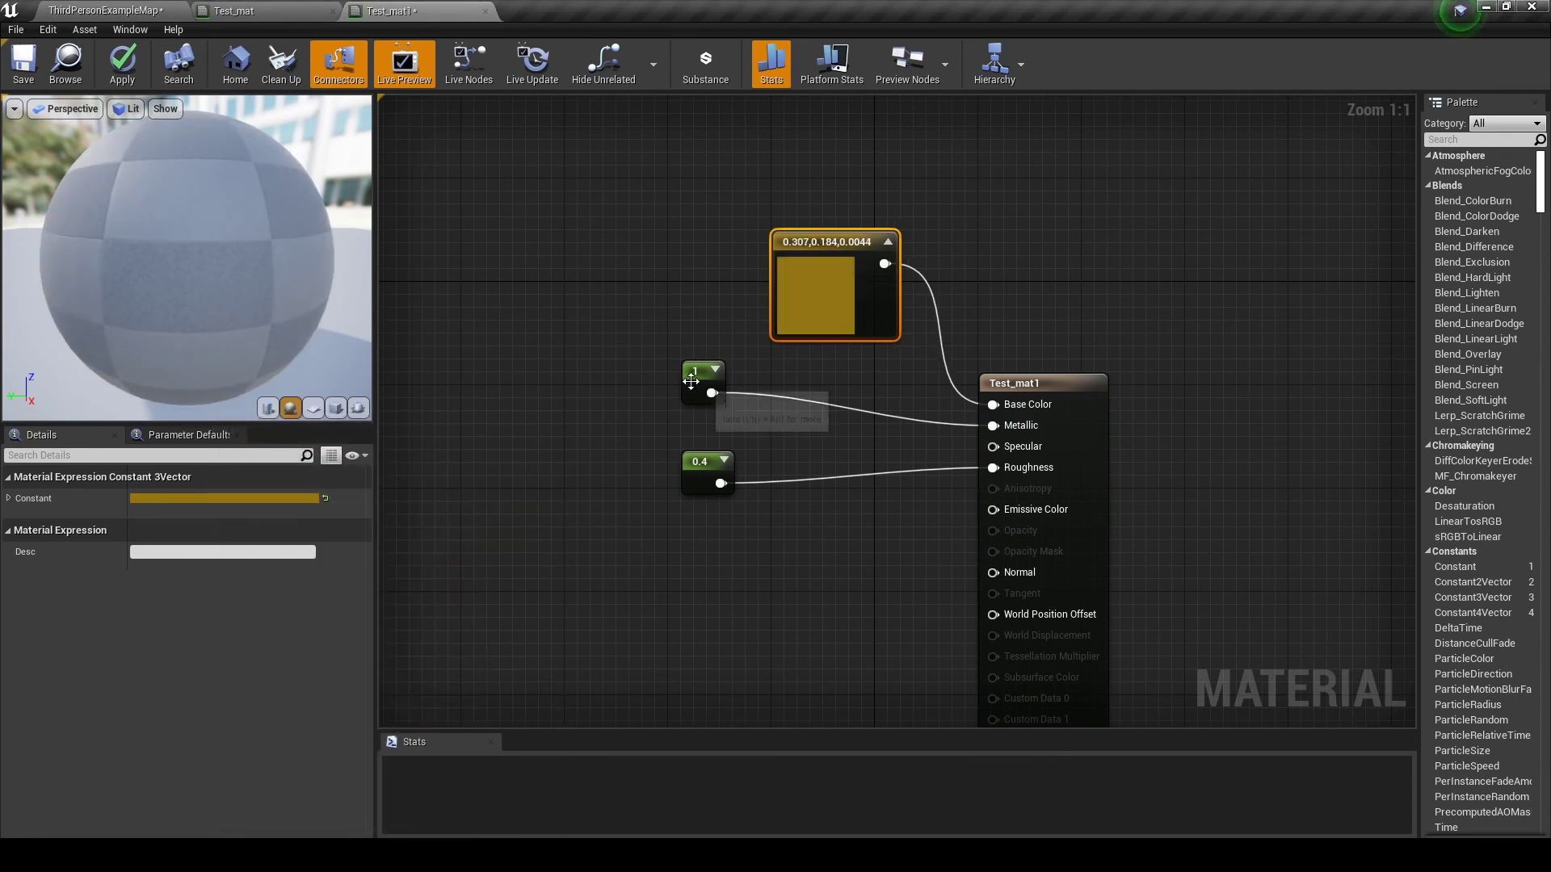
# Move the Metallic and Roughness constants closer to the result node and set the Roughness value to 0.2
pyautogui.moveTo(692, 383); pyautogui.dragTo(731, 395)
pyautogui.moveTo(693, 471); pyautogui.dragTo(745, 479)
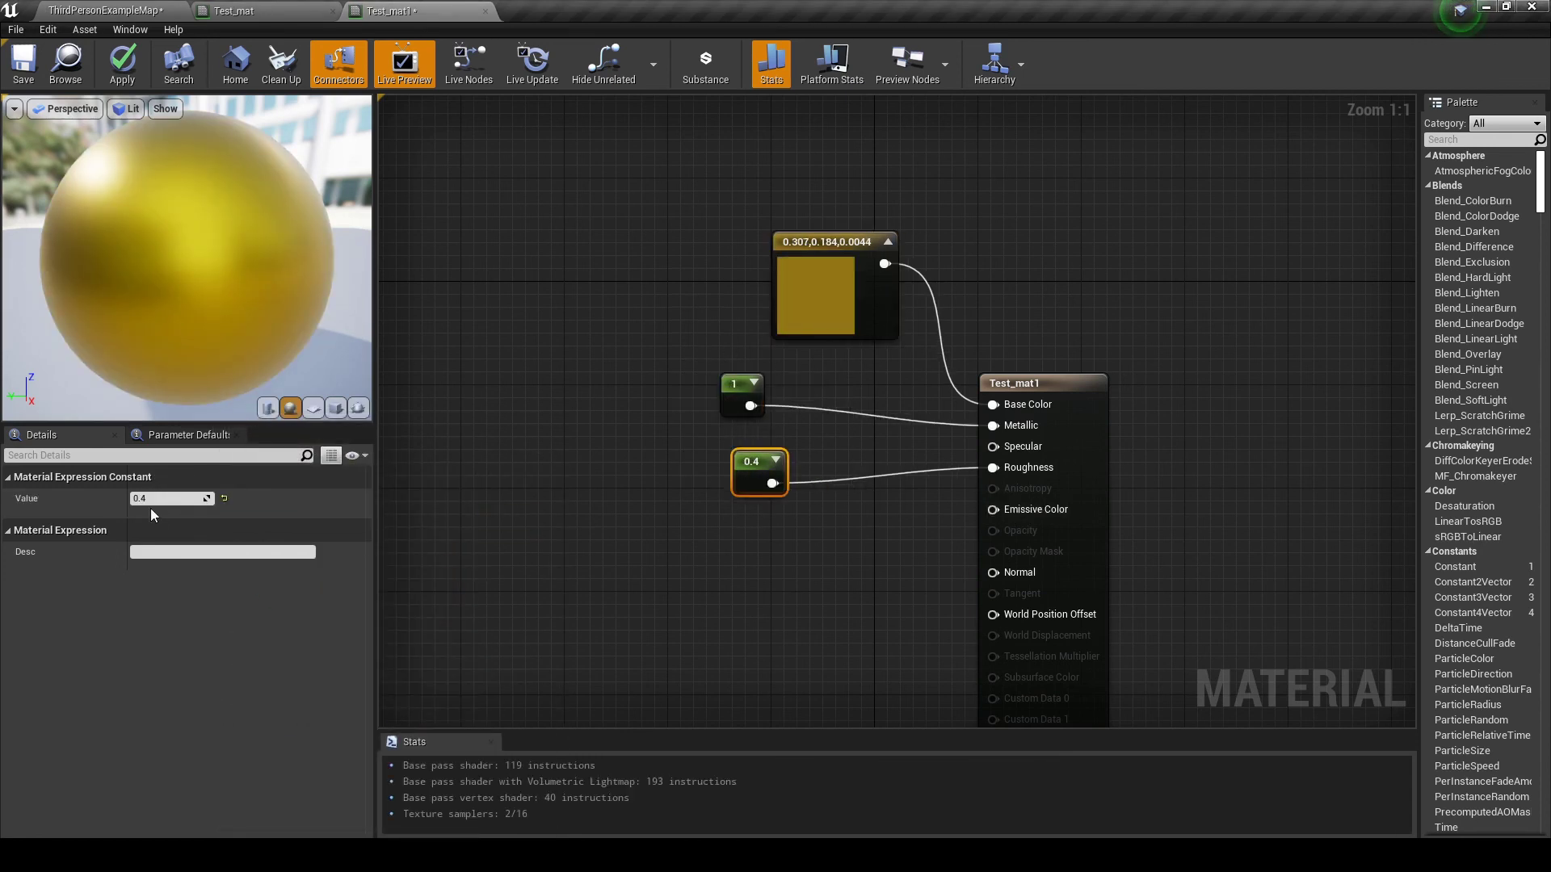
pyautogui.write('0.2')
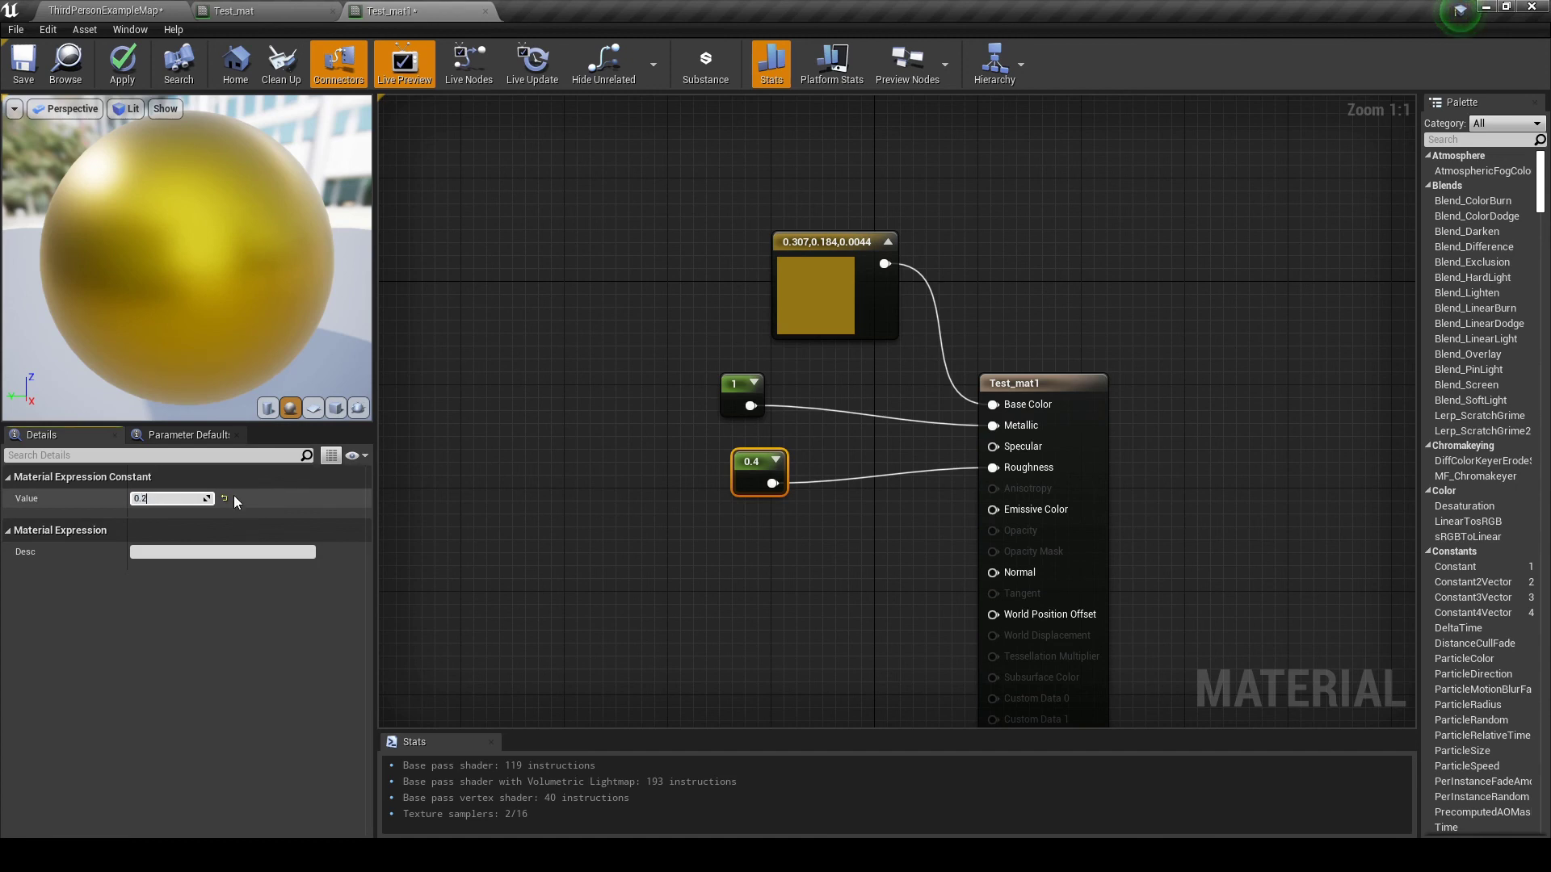
pyautogui.press('Return')
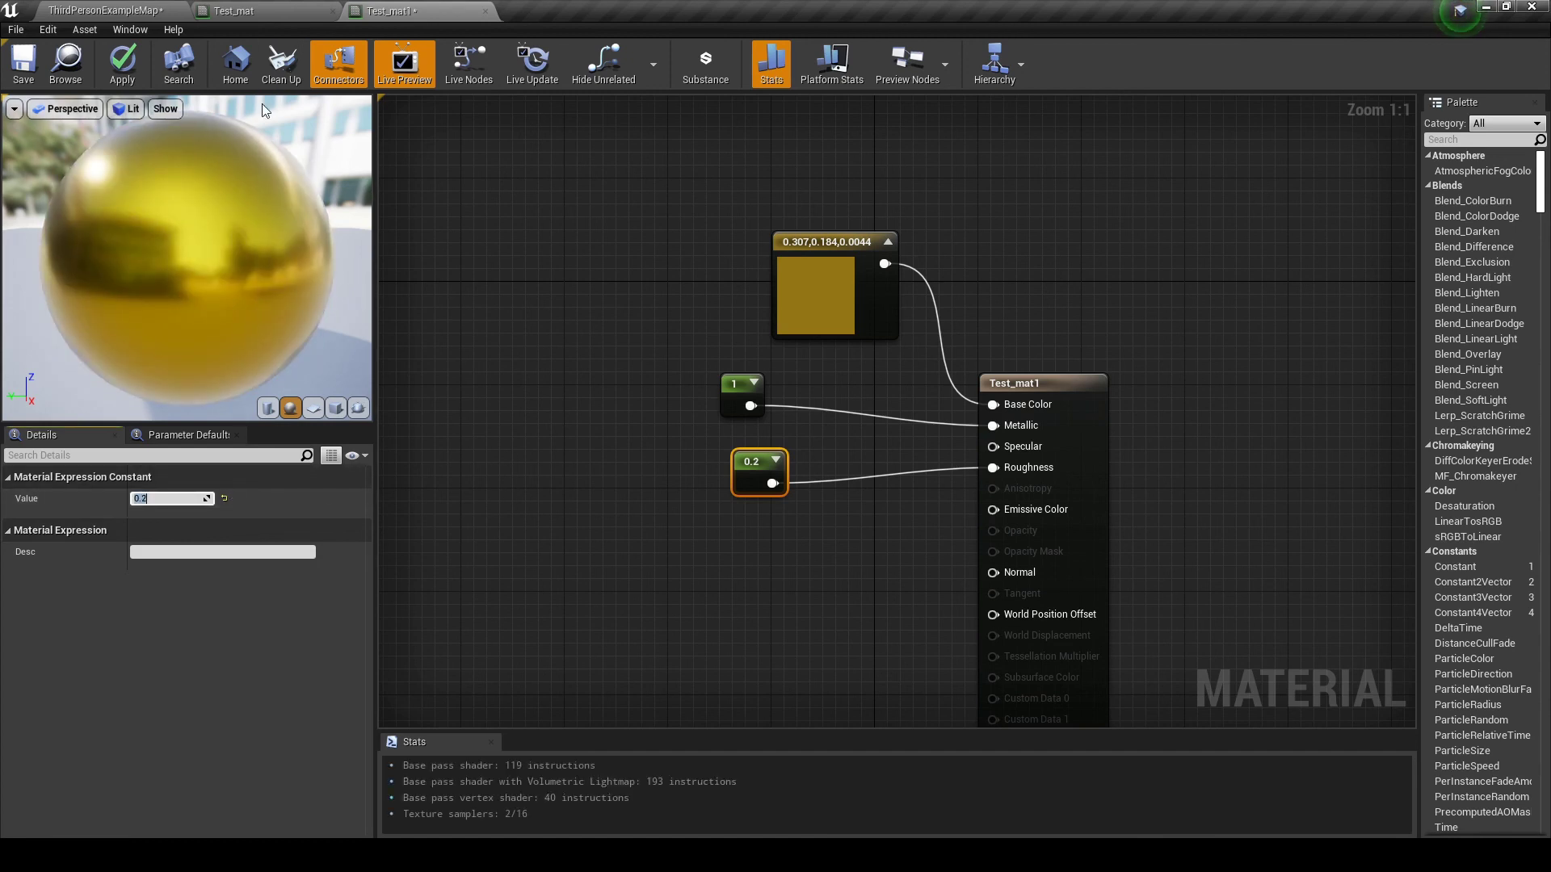
# Inspect the gold metal on the preview sphere and save Test_mat1
pyautogui.moveTo(178, 225)
pyautogui.mouseDown()
pyautogui.moveTo(242, 234)
pyautogui.moveTo(299, 202)
pyautogui.moveTo(194, 242)
pyautogui.moveTo(174, 235)
pyautogui.mouseUp()
pyautogui.moveTo(40, 152); pyautogui.dragTo(179, 253)
pyautogui.hotkey('ctrl', 's')
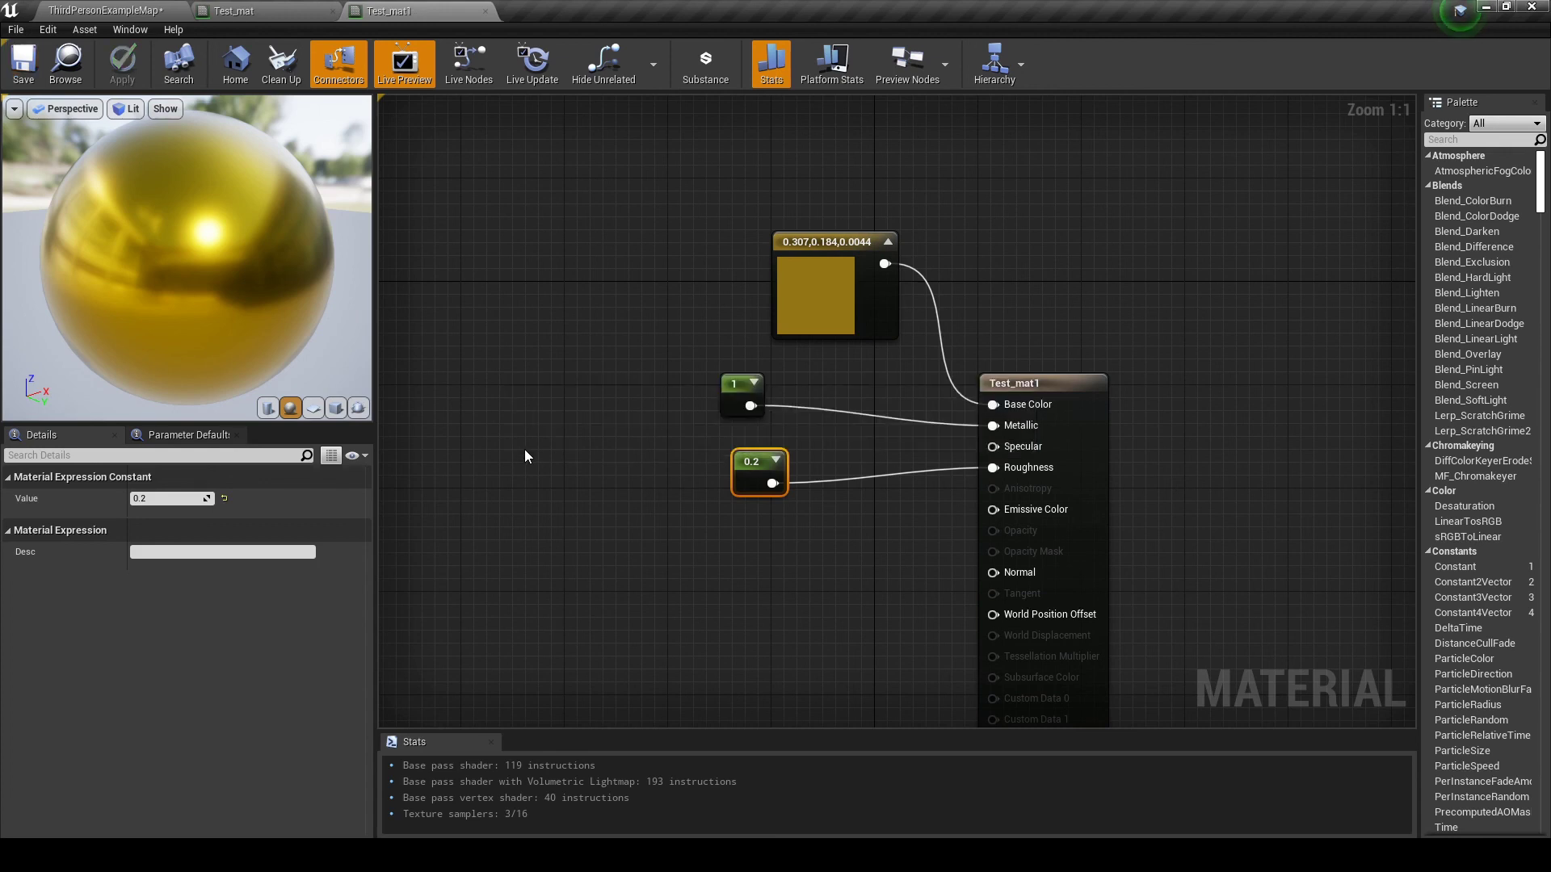
# Return to the level, view the spheres, duplicate Test_mat1 and apply the copy to the remaining white sphere
pyautogui.click(123, 10)
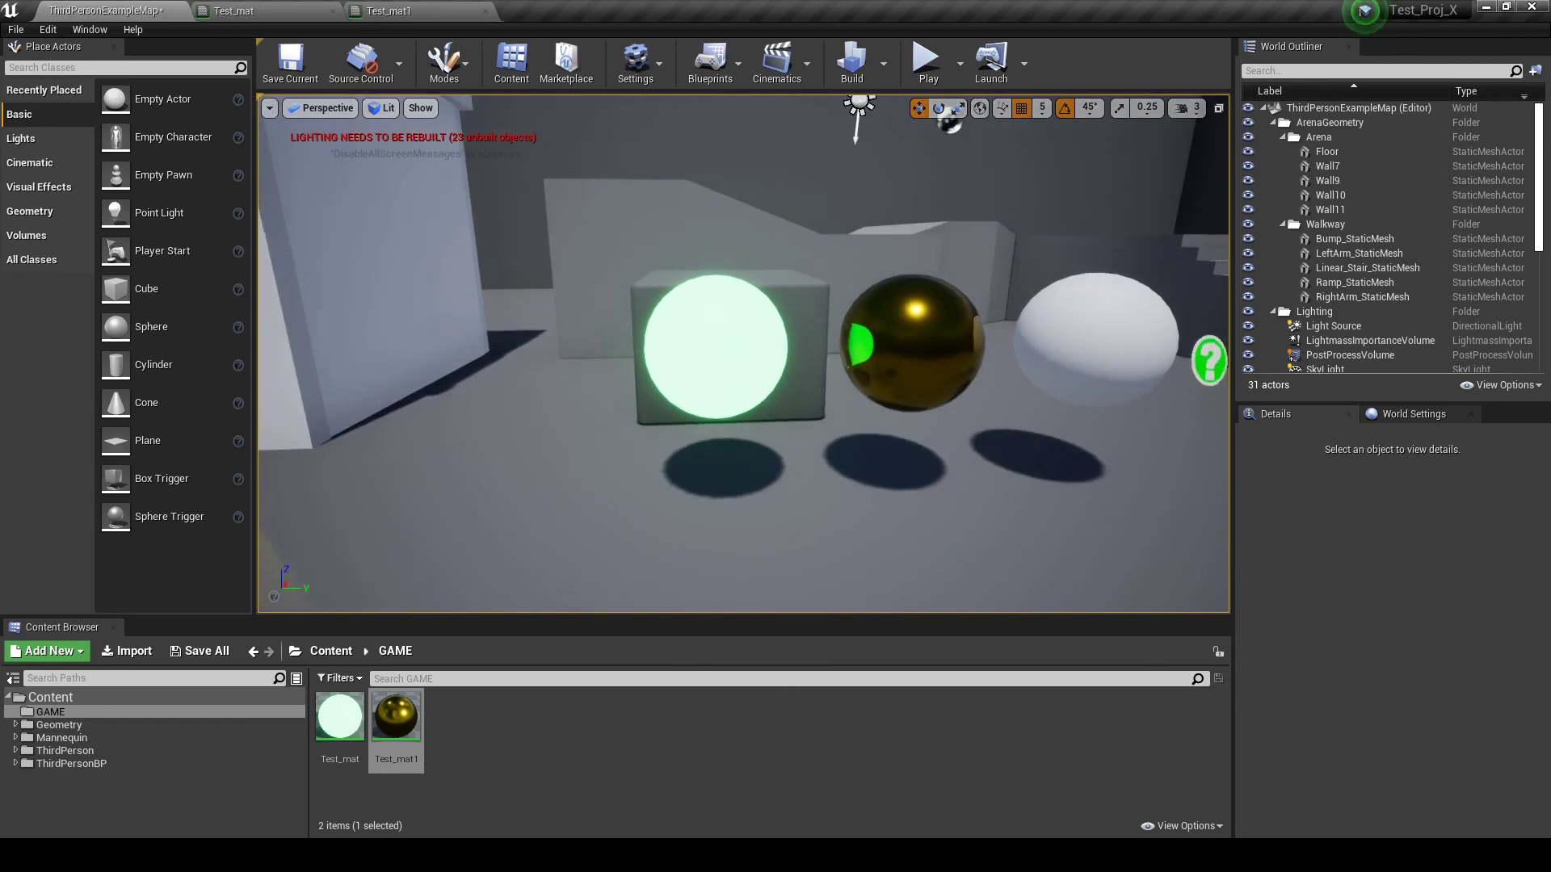
pyautogui.press('w')
pyautogui.moveTo(743, 354); pyautogui.dragTo(775, 363, button='right')
pyautogui.press('s')
pyautogui.moveTo(879, 446)
pyautogui.mouseDown(button='right')
pyautogui.moveTo(953, 440)
pyautogui.moveTo(815, 404)
pyautogui.moveTo(879, 446)
pyautogui.mouseUp(button='right')
pyautogui.press('d')
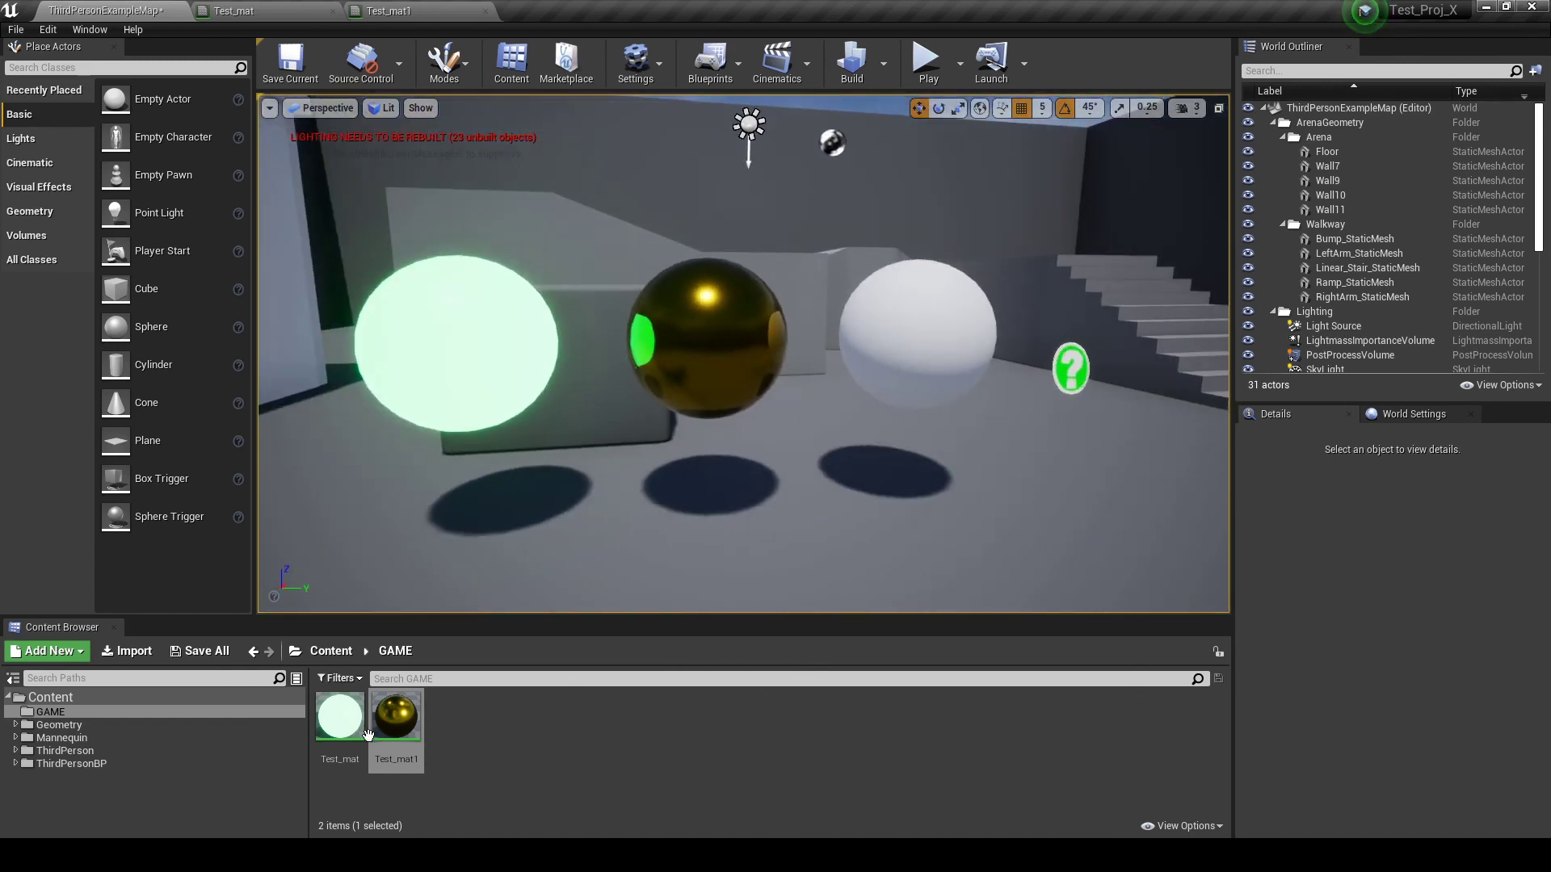
pyautogui.click(400, 718)
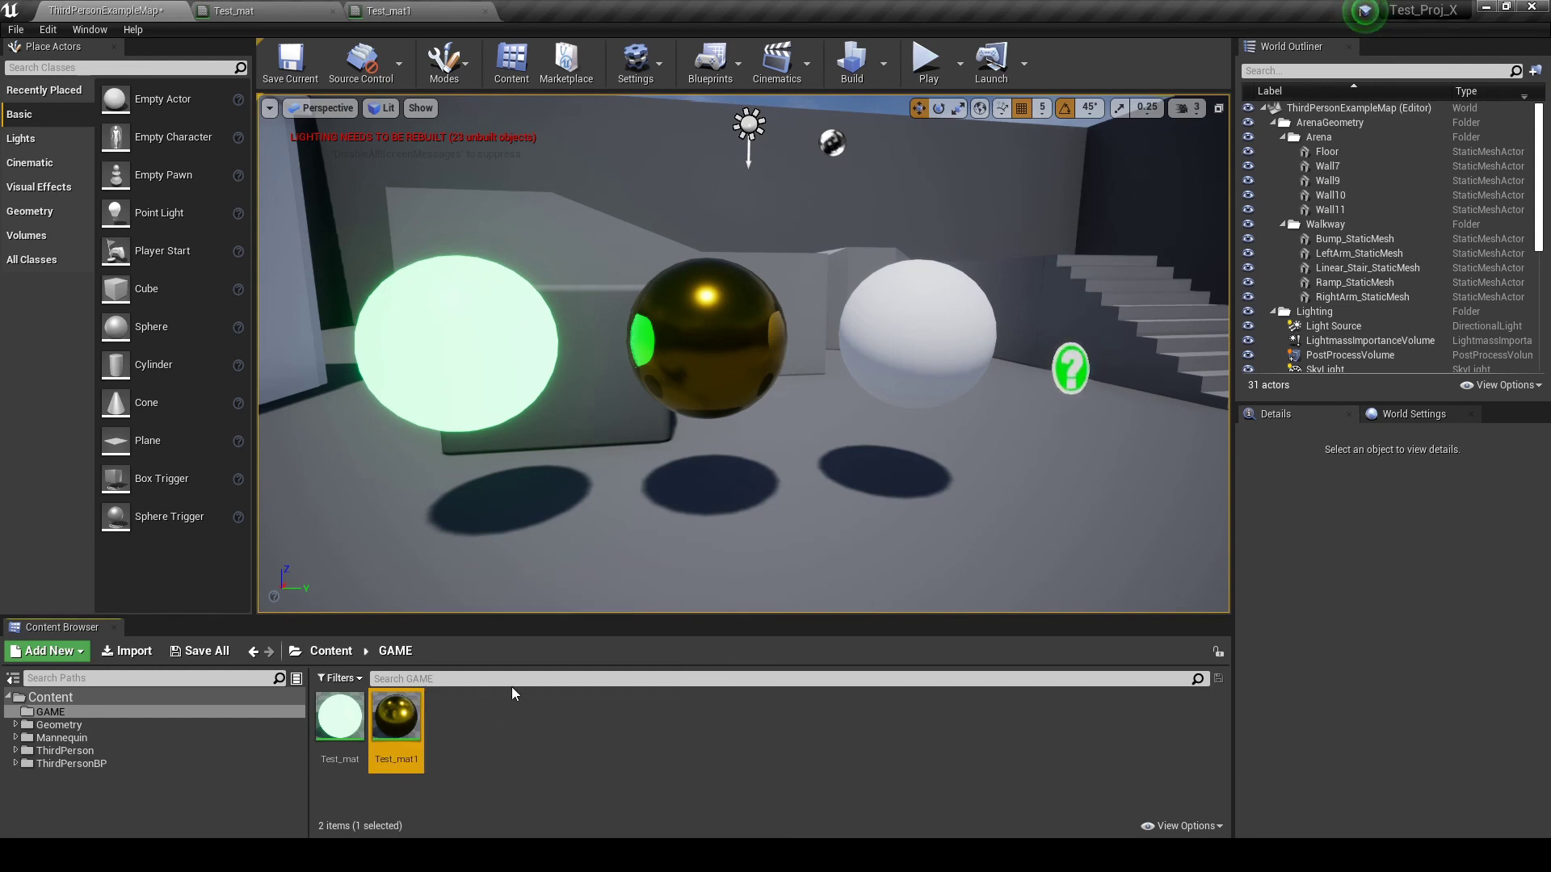
pyautogui.hotkey('ctrl', 'w')
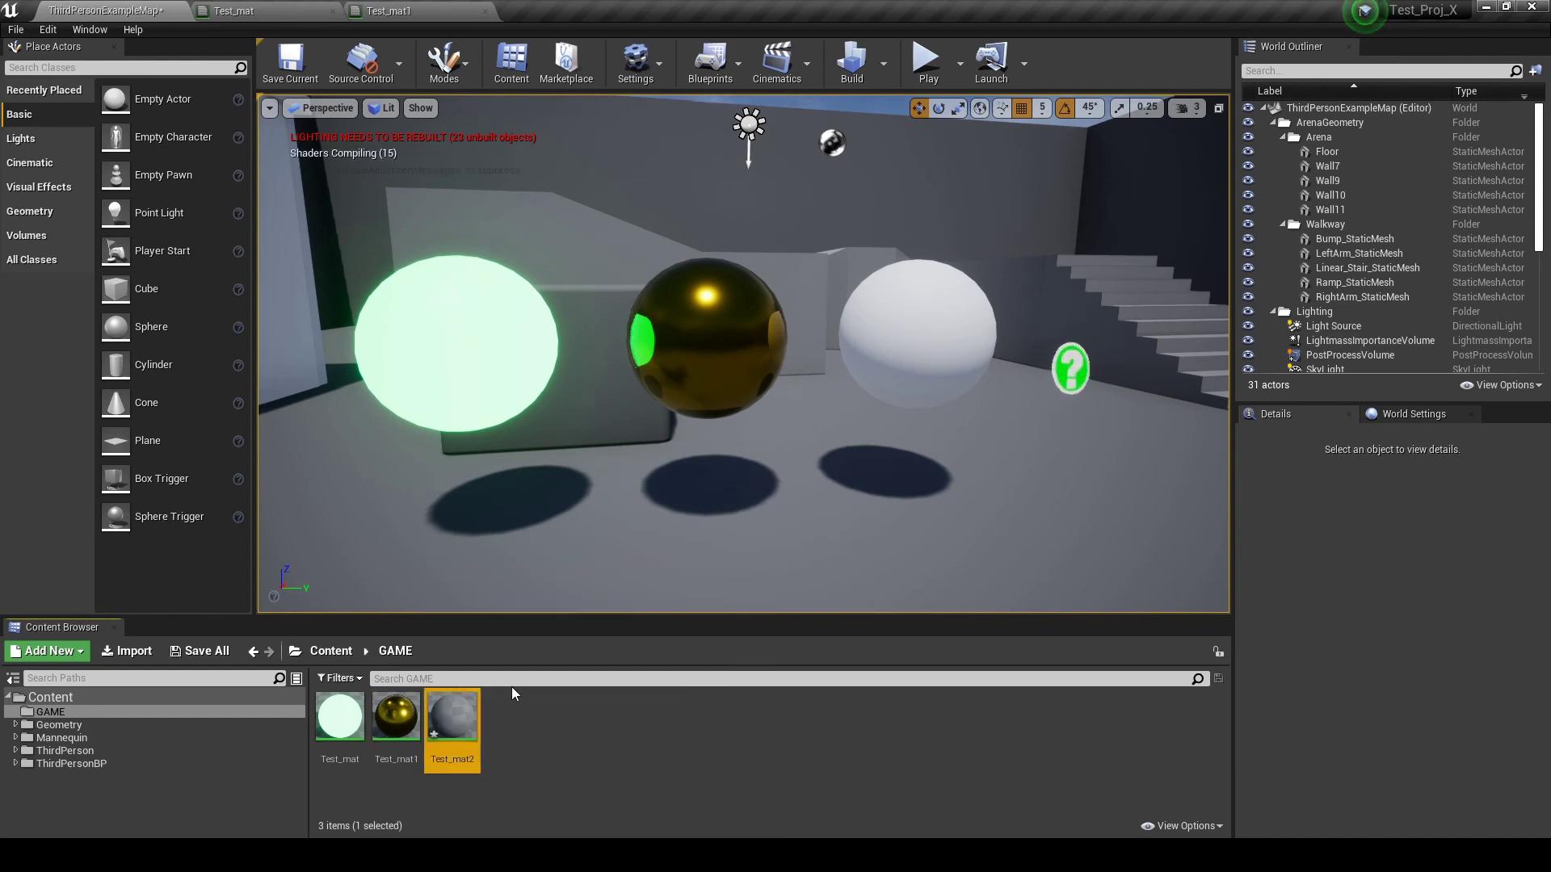
pyautogui.moveTo(452, 723); pyautogui.dragTo(864, 353)
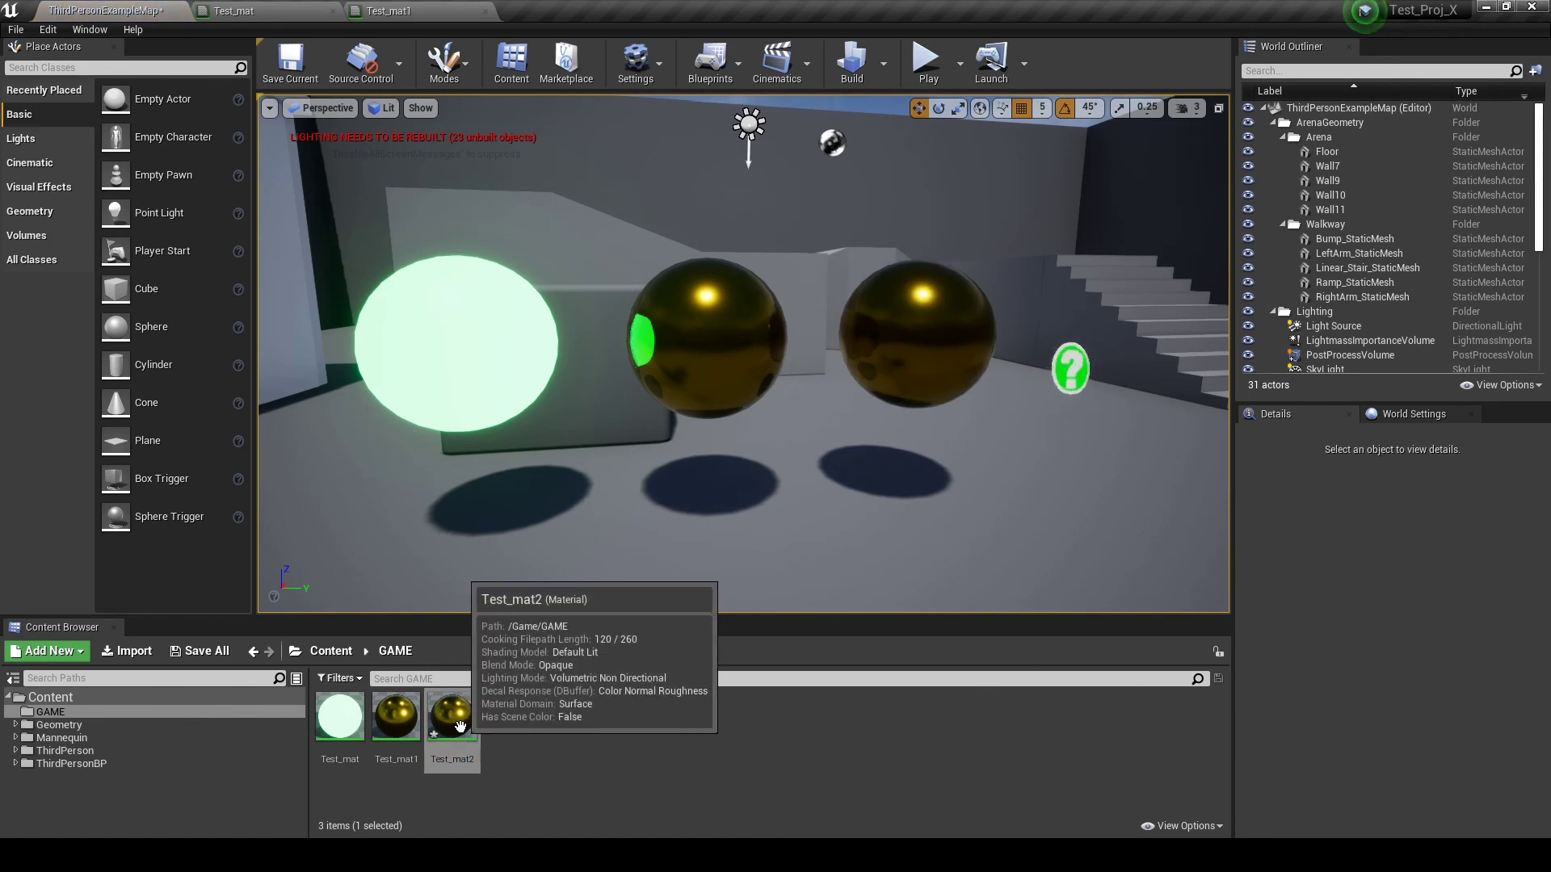
# Open Test_mat2 for editing, shift its Base Color vector slightly and change the color to blue (0.0164, 0.076, 0.229)
pyautogui.doubleClick(461, 726)
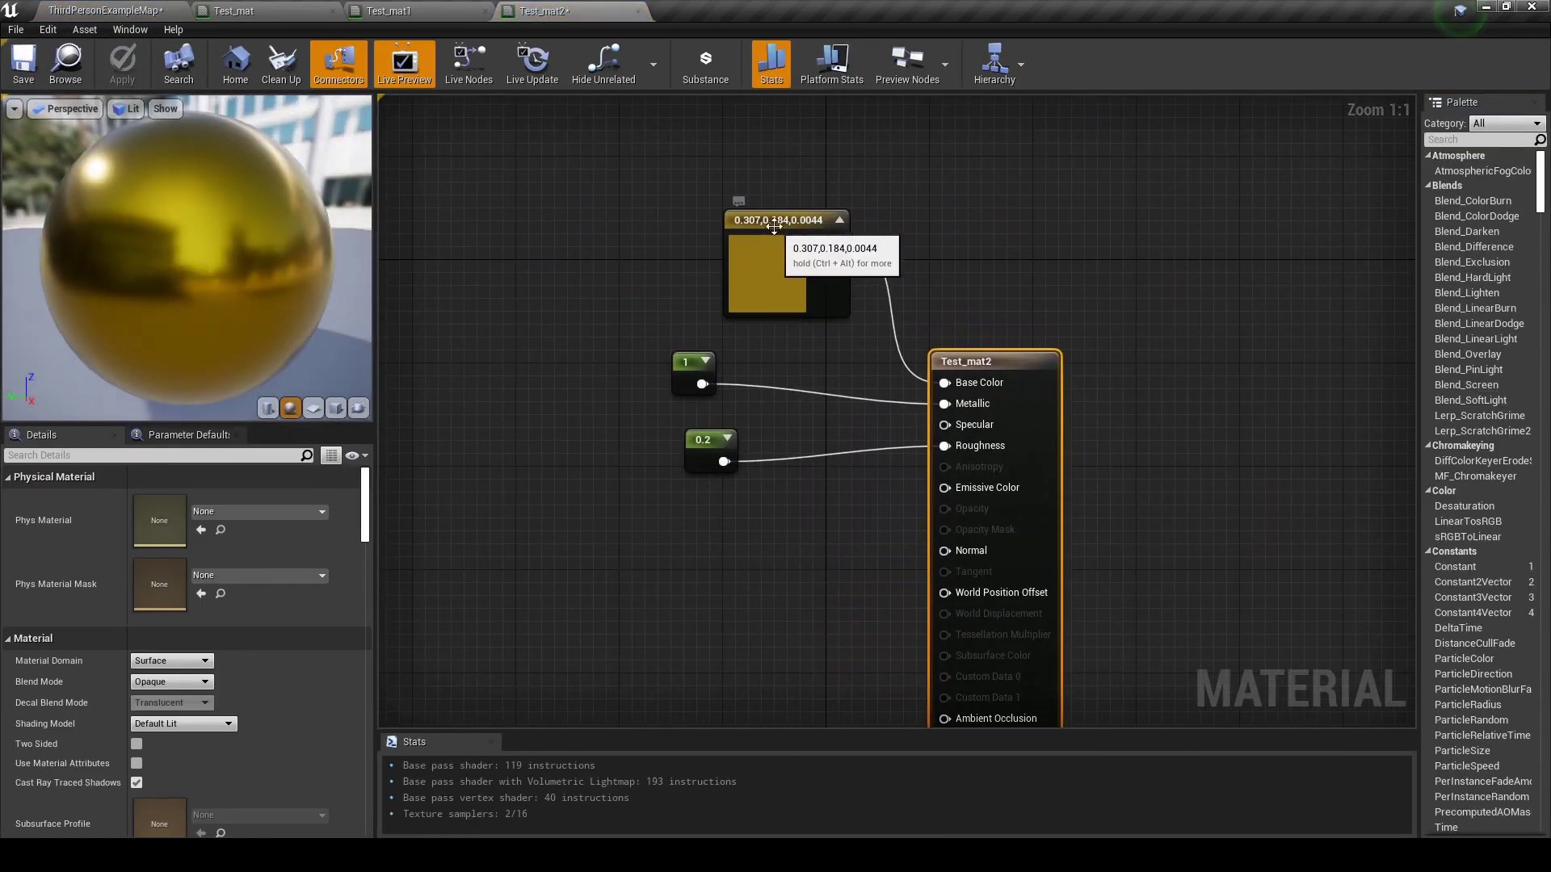
pyautogui.moveTo(772, 225); pyautogui.dragTo(759, 212)
pyautogui.click(268, 502)
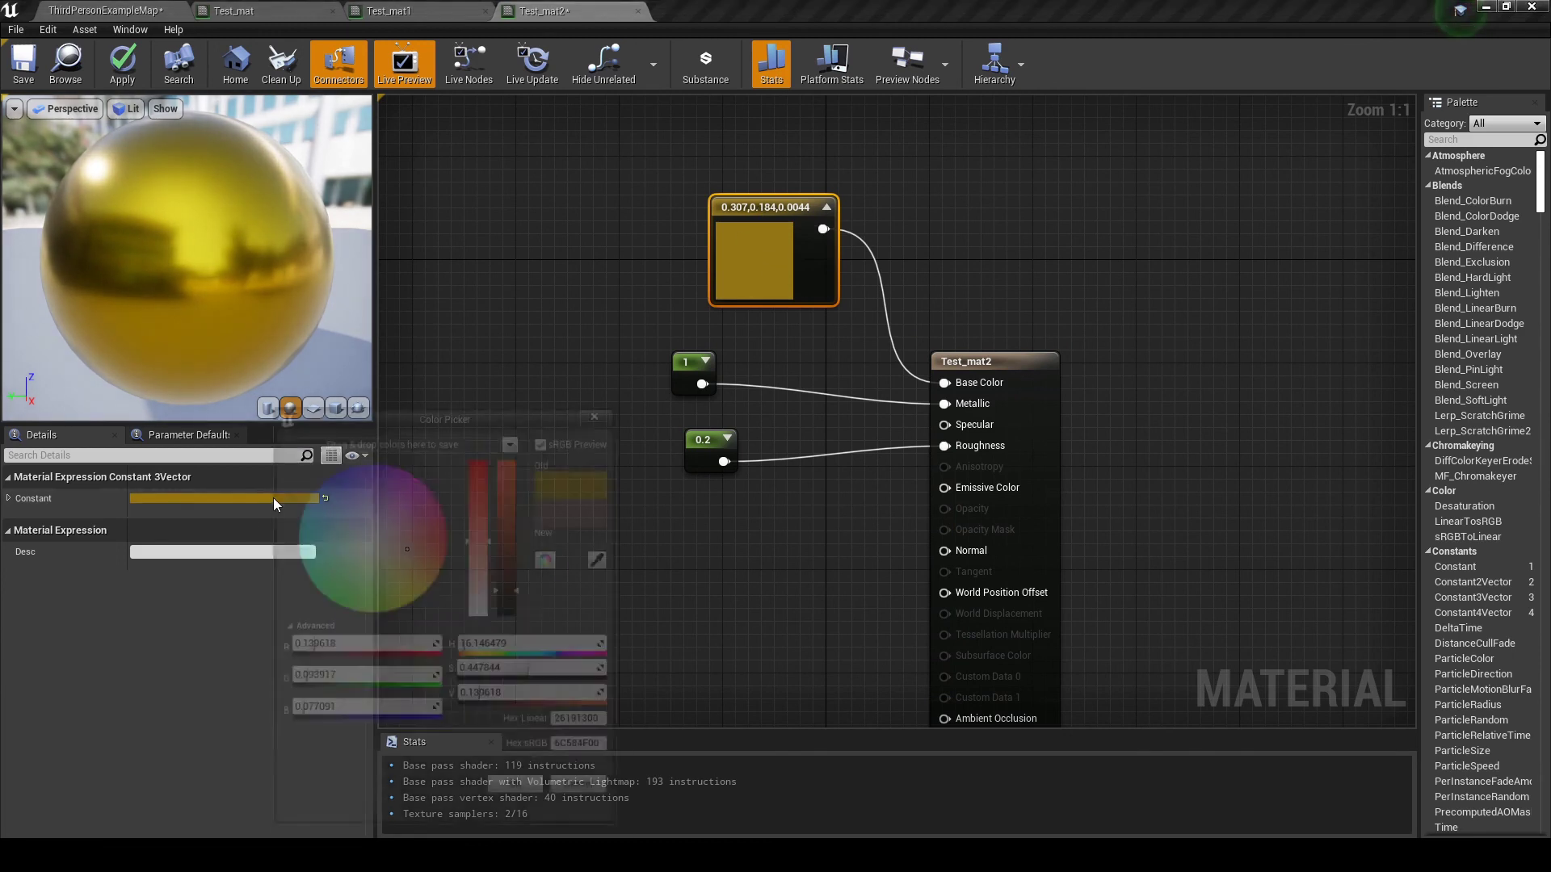
pyautogui.moveTo(371, 489); pyautogui.dragTo(324, 494)
pyautogui.moveTo(523, 531); pyautogui.dragTo(525, 584)
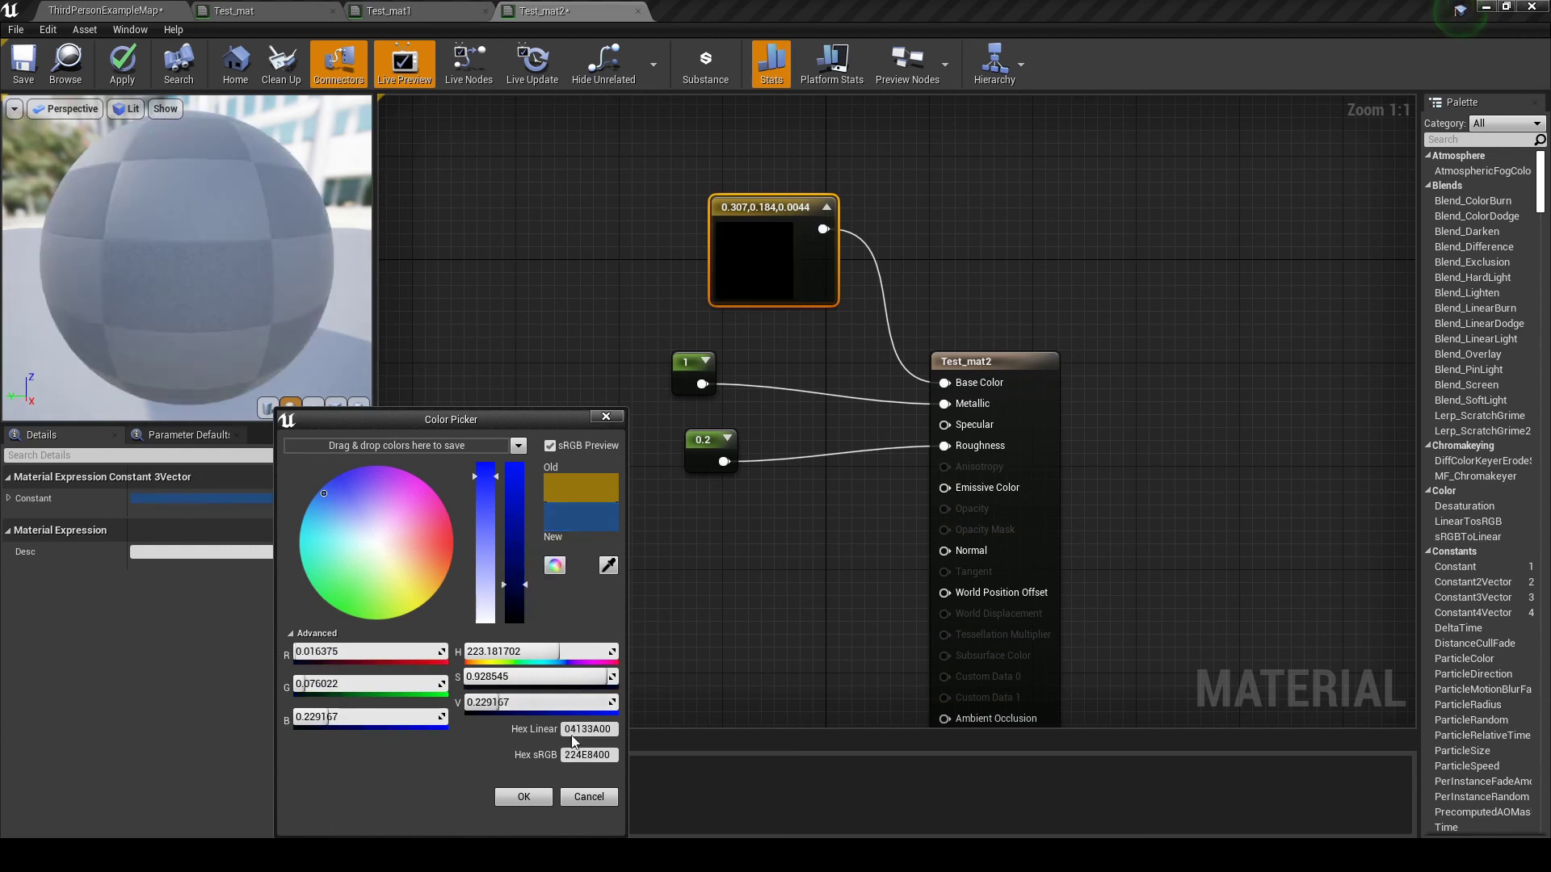
pyautogui.click(524, 796)
# Set Test_mat2's Metallic constant to 0 and its Roughness constant to 0.5
pyautogui.click(678, 383)
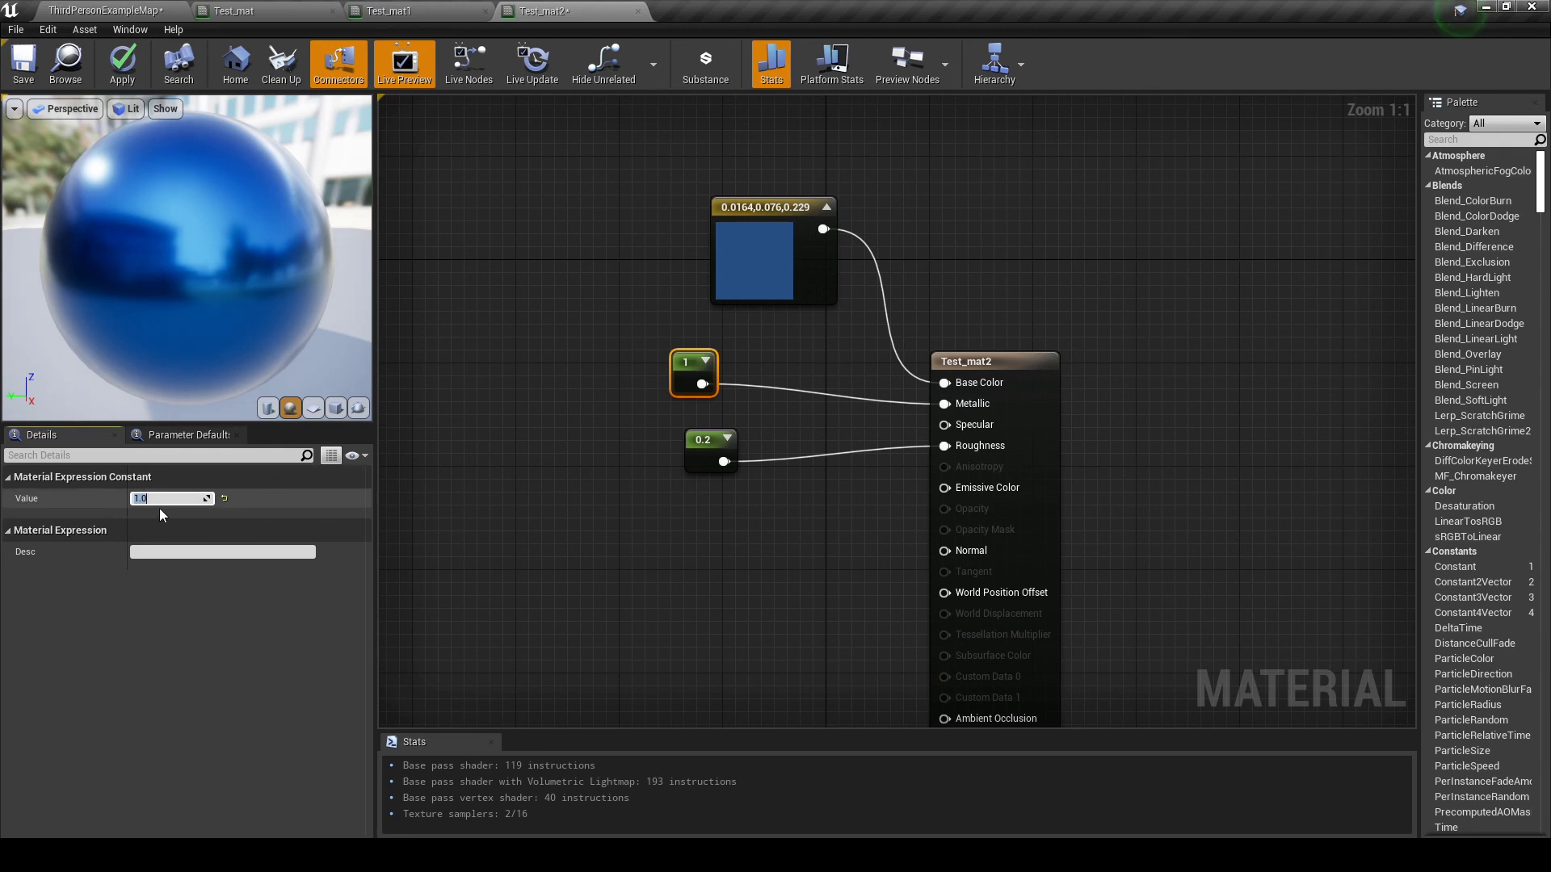
pyautogui.press('Return')
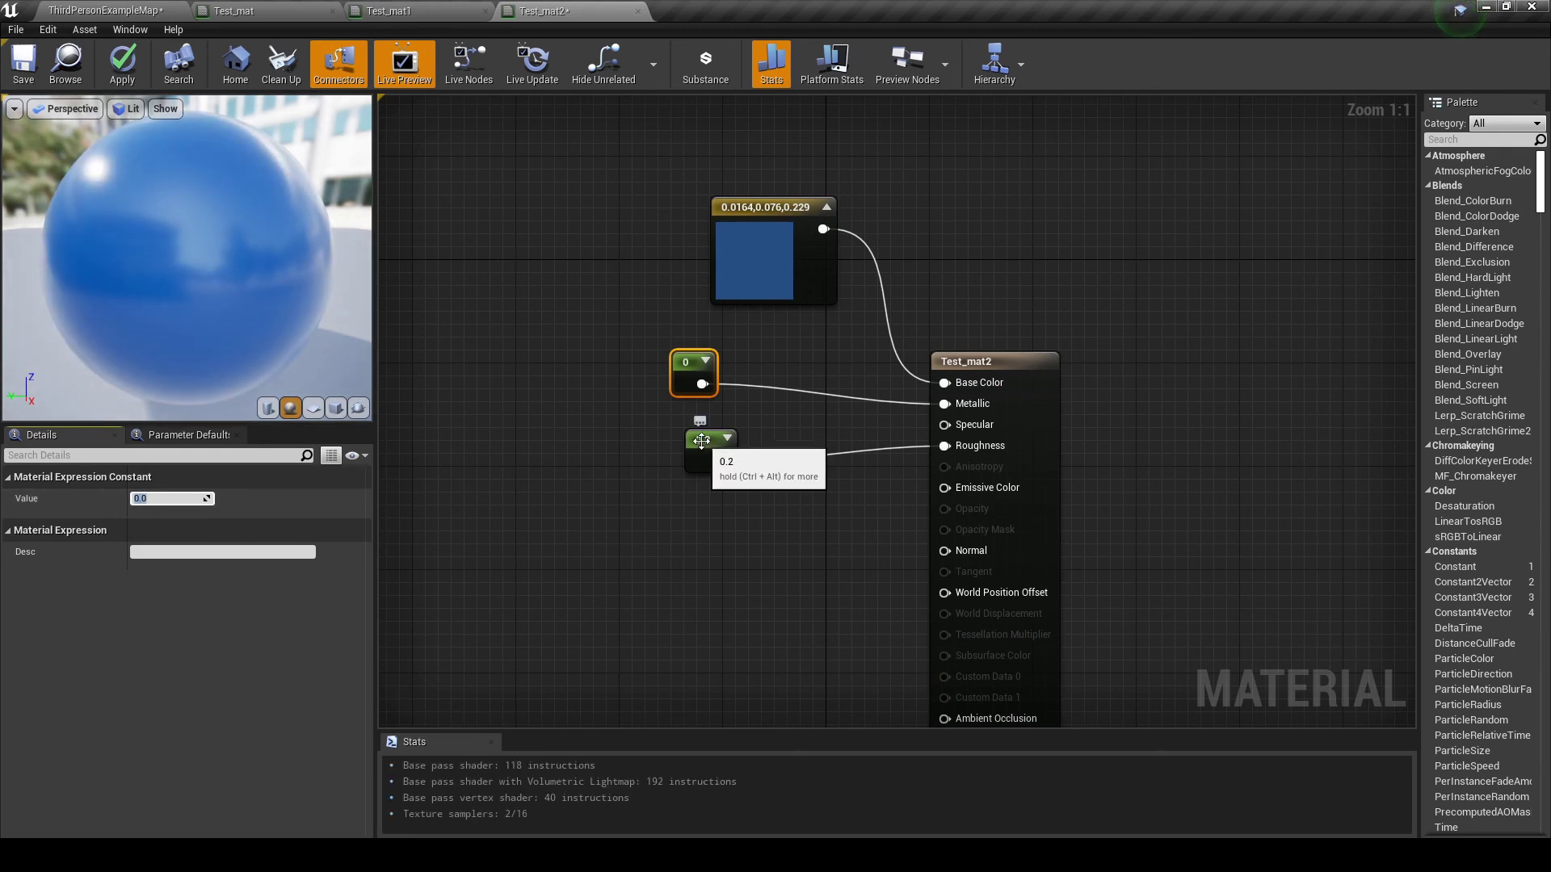
pyautogui.click(701, 440)
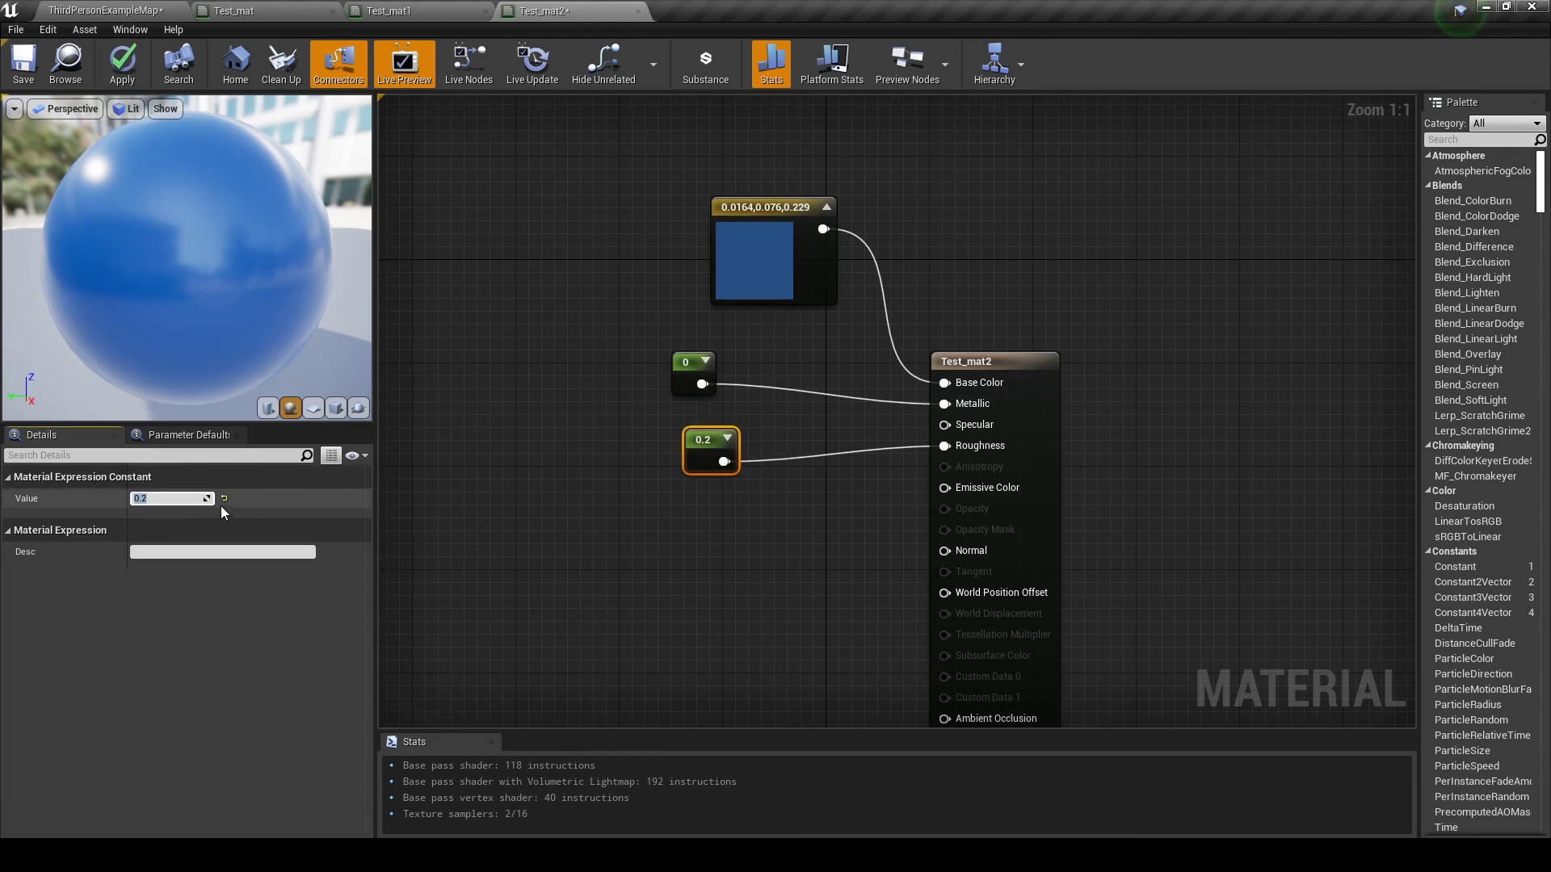
pyautogui.write('0.5')
pyautogui.press('Return')
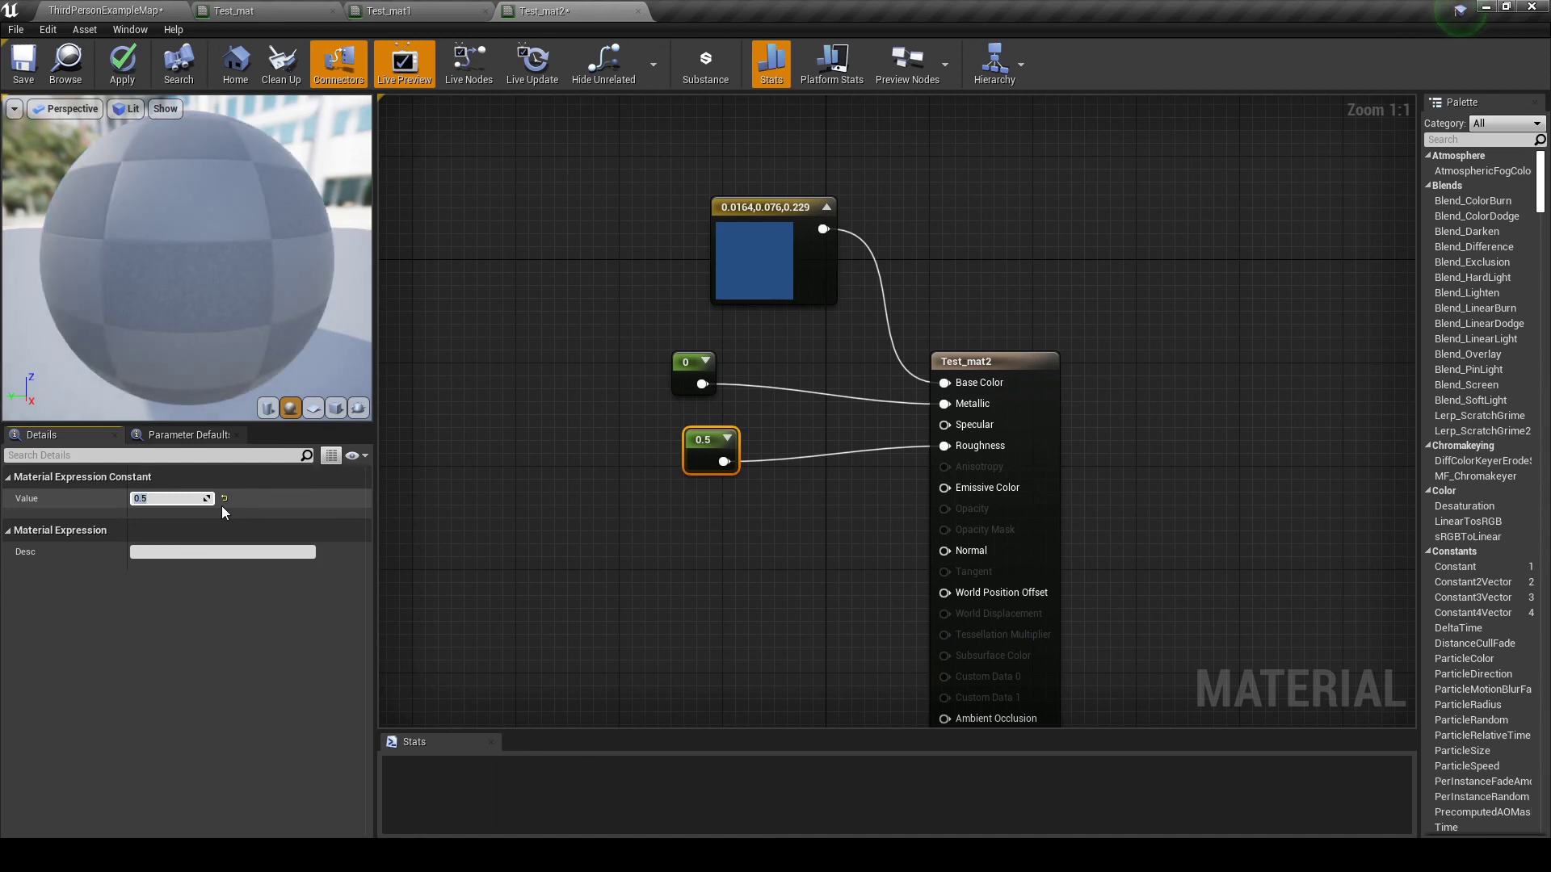
# Inspect the blue material on the preview sphere, save Test_mat2 and return to the level
pyautogui.moveTo(273, 282); pyautogui.dragTo(343, 258)
pyautogui.moveTo(122, 300); pyautogui.dragTo(93, 304)
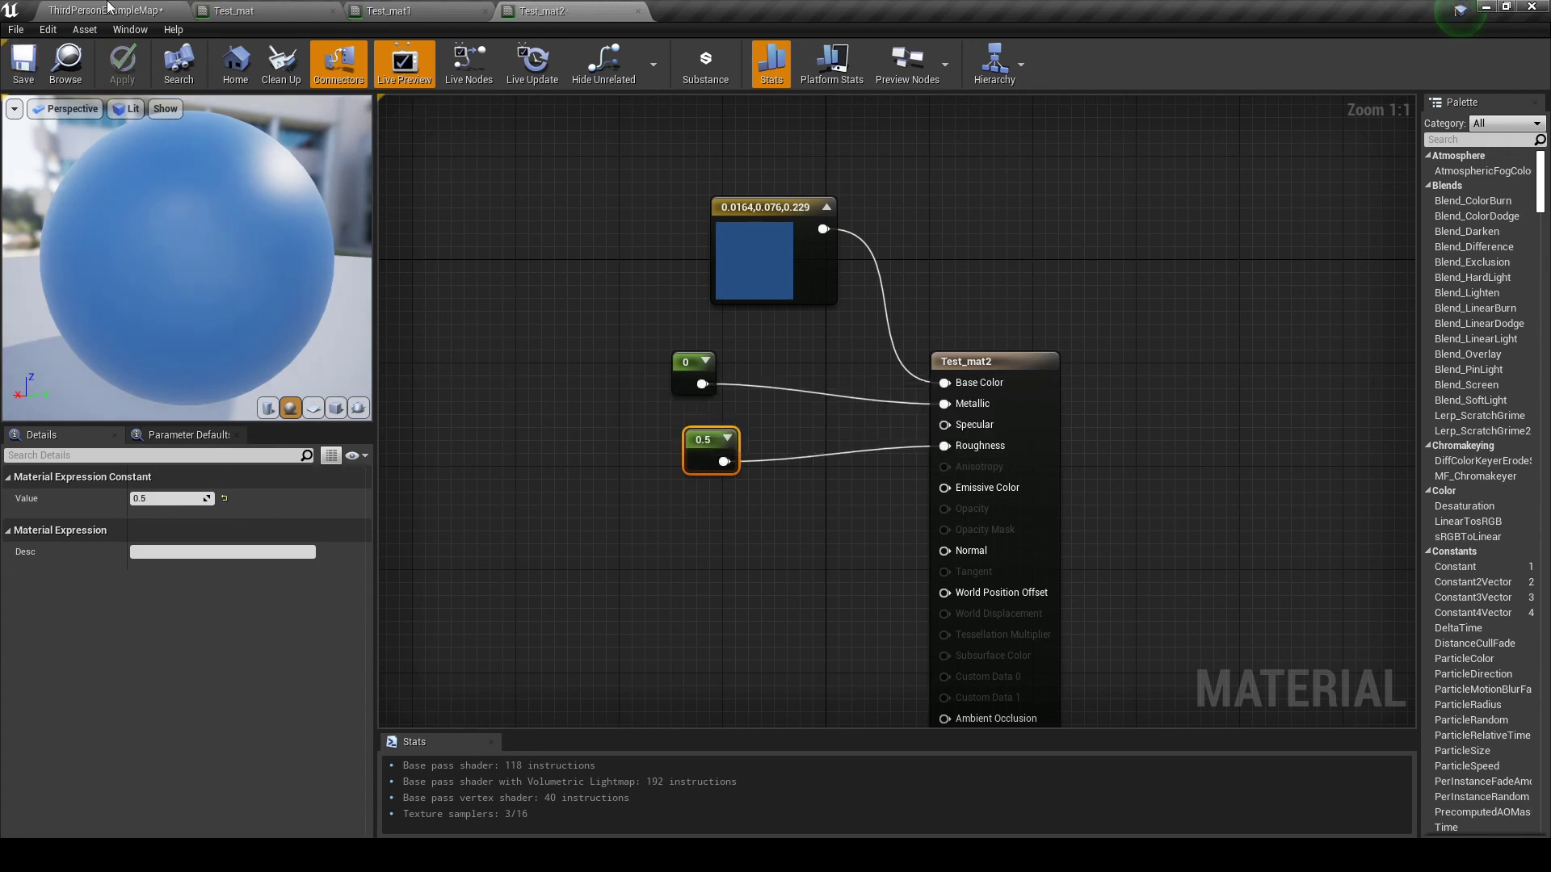
pyautogui.click(105, 10)
# Start a full-screen play test of the level and run the character up to the glowing green sphere
pyautogui.hotkey('alt', 'p')
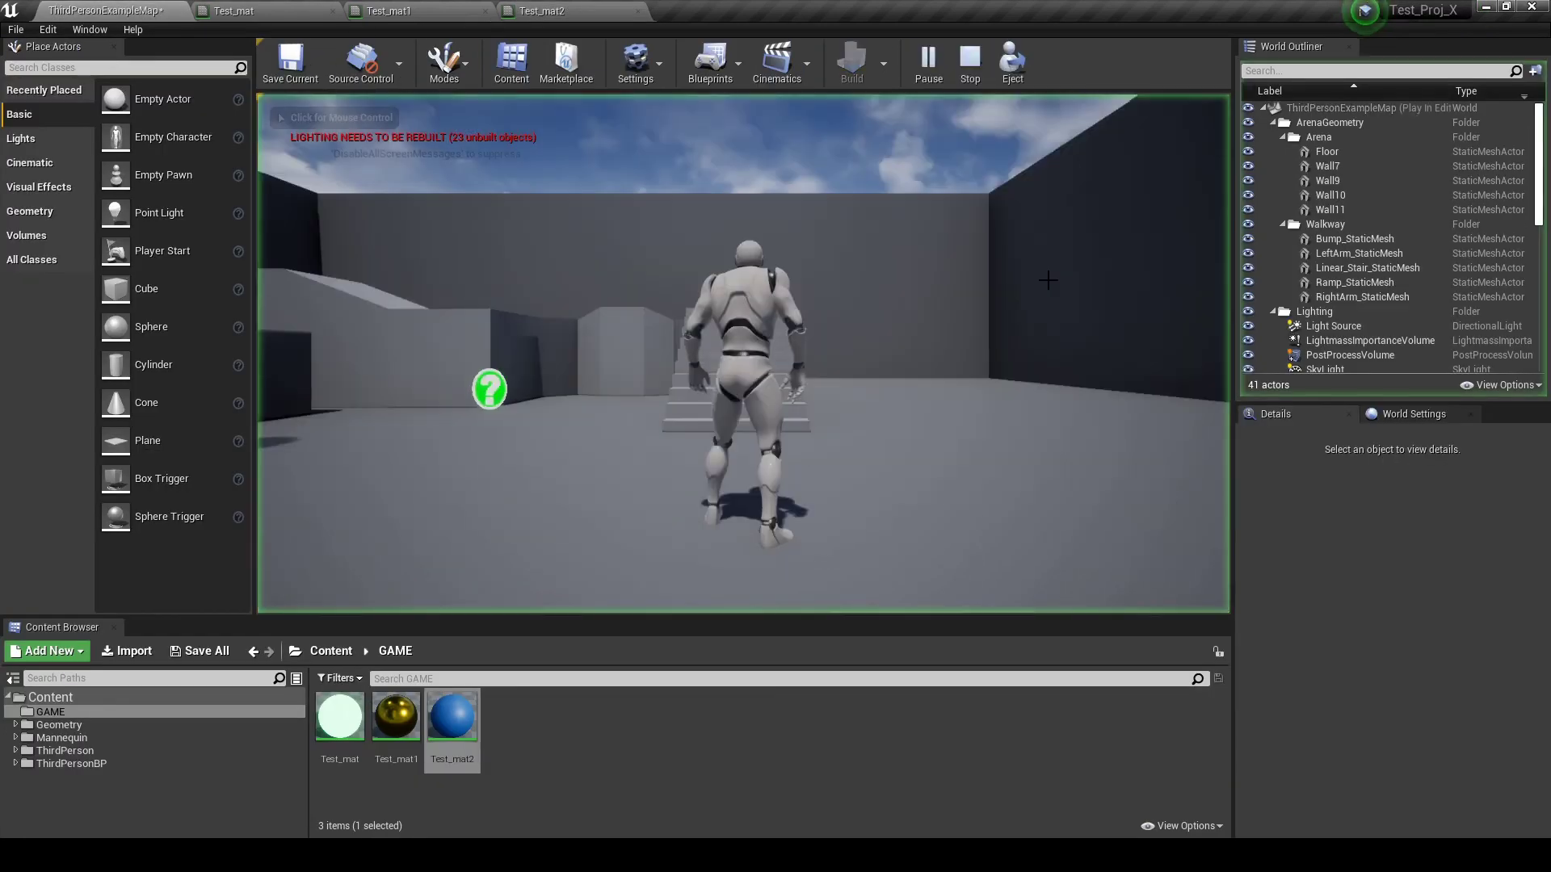
pyautogui.press('w')
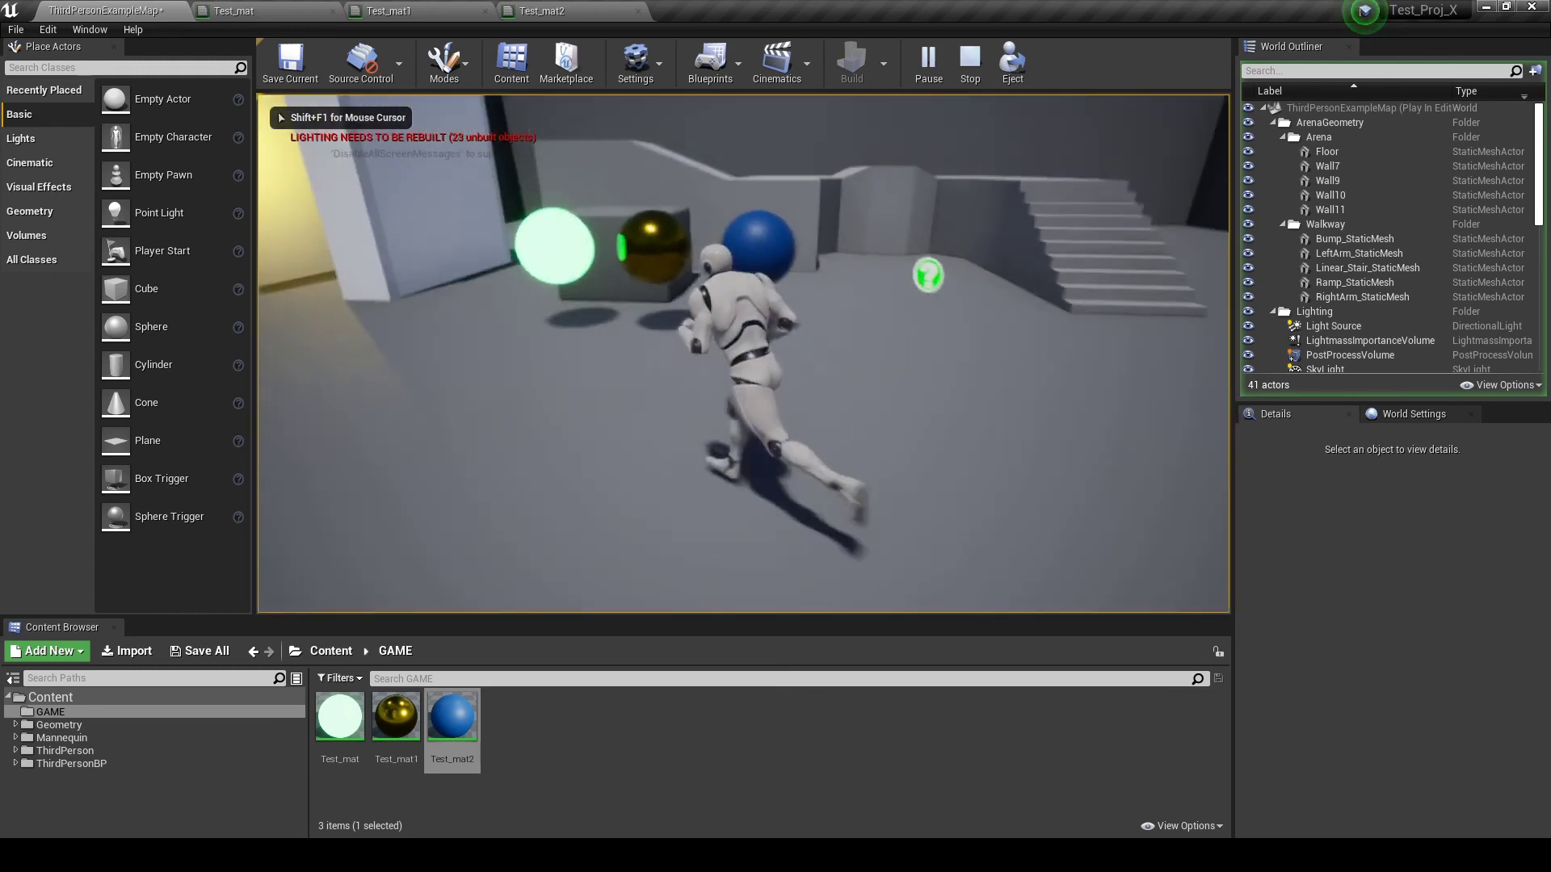
pyautogui.press('F11')
pyautogui.press('w')
pyautogui.press('a')
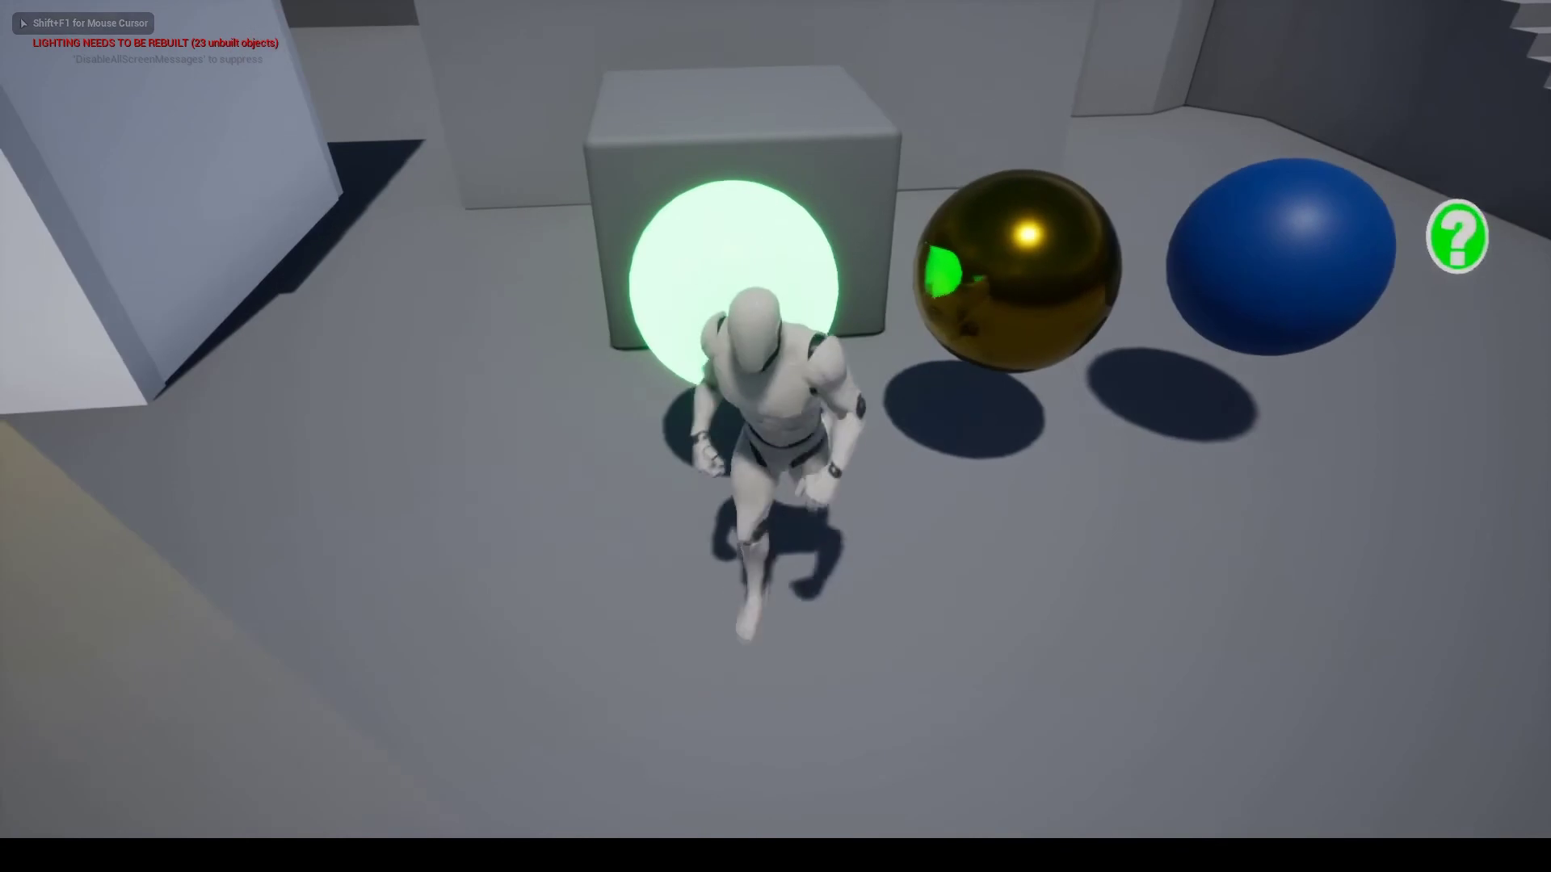
# Run the character along the row to the blue sphere and back, viewing the three materials from both ends
pyautogui.press('d')
pyautogui.press('w')
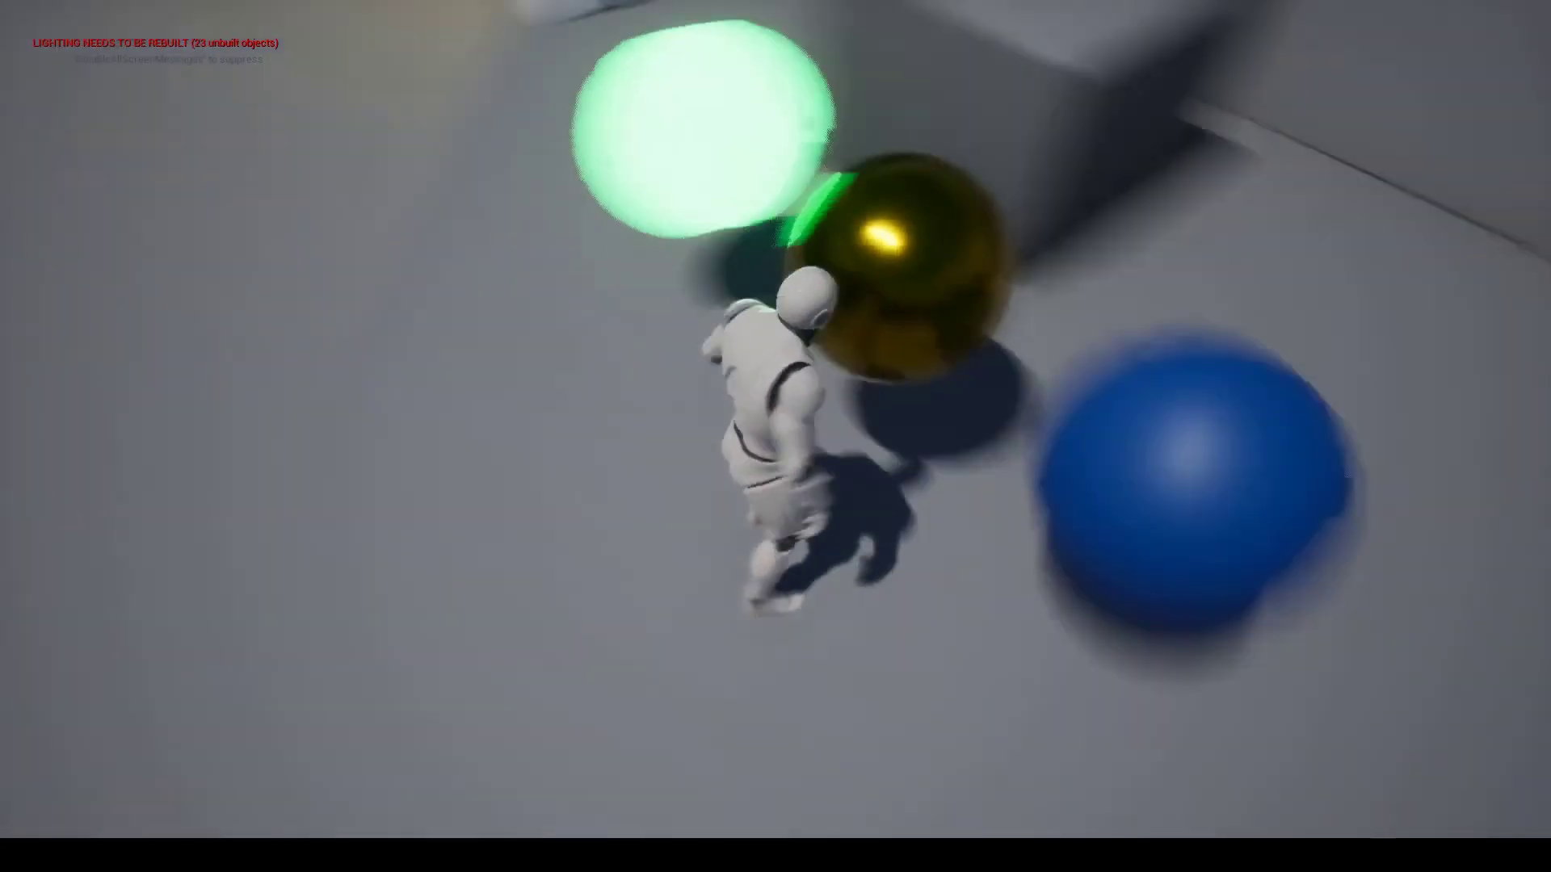
pyautogui.press('d')
pyautogui.press('w')
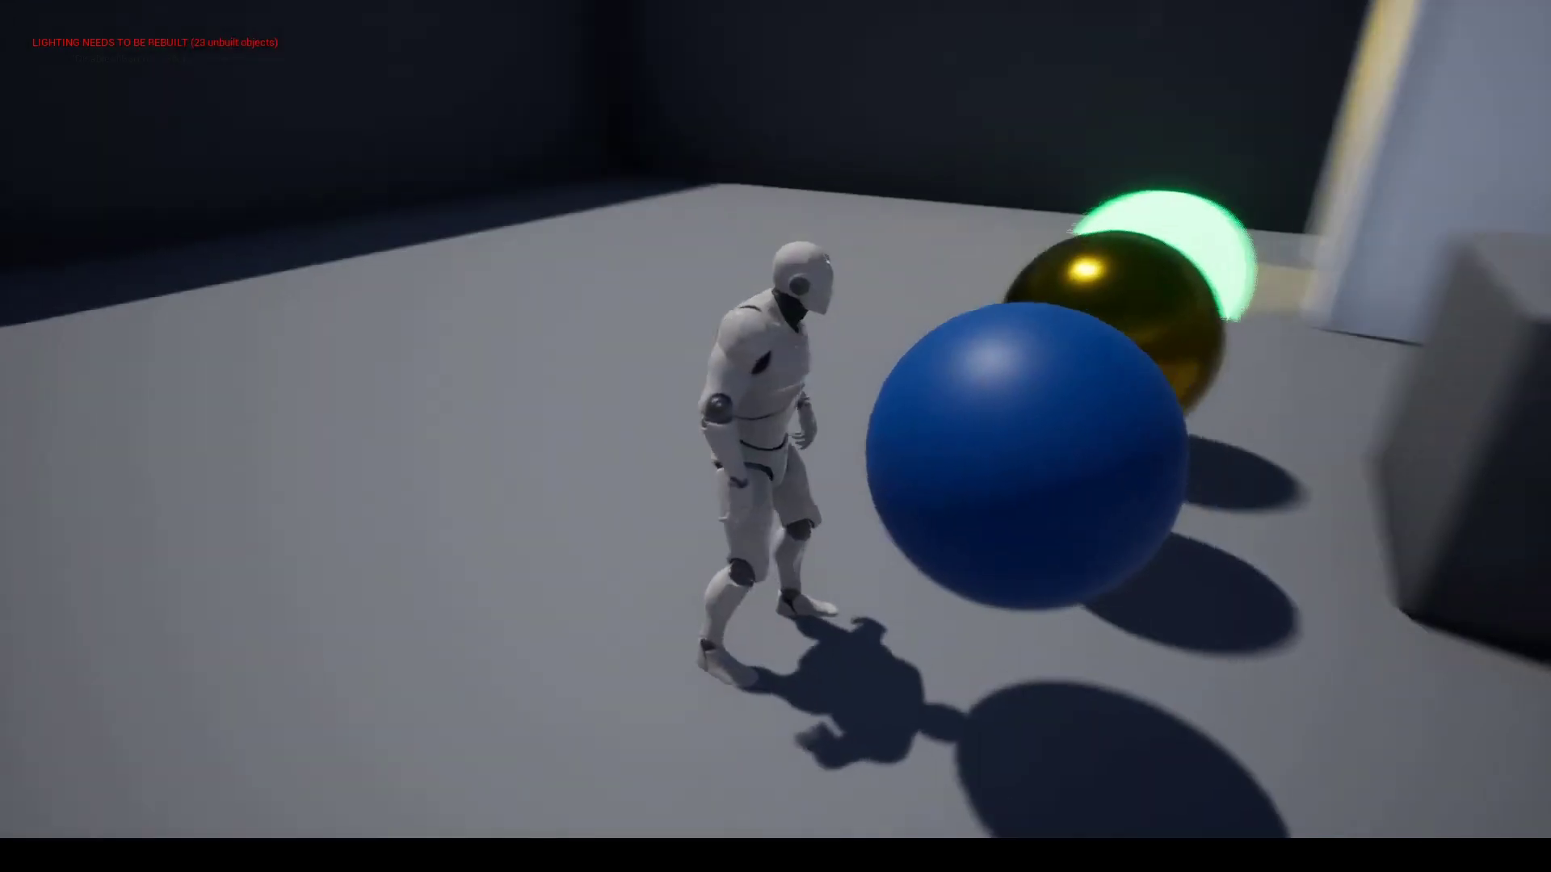
pyautogui.press('a')
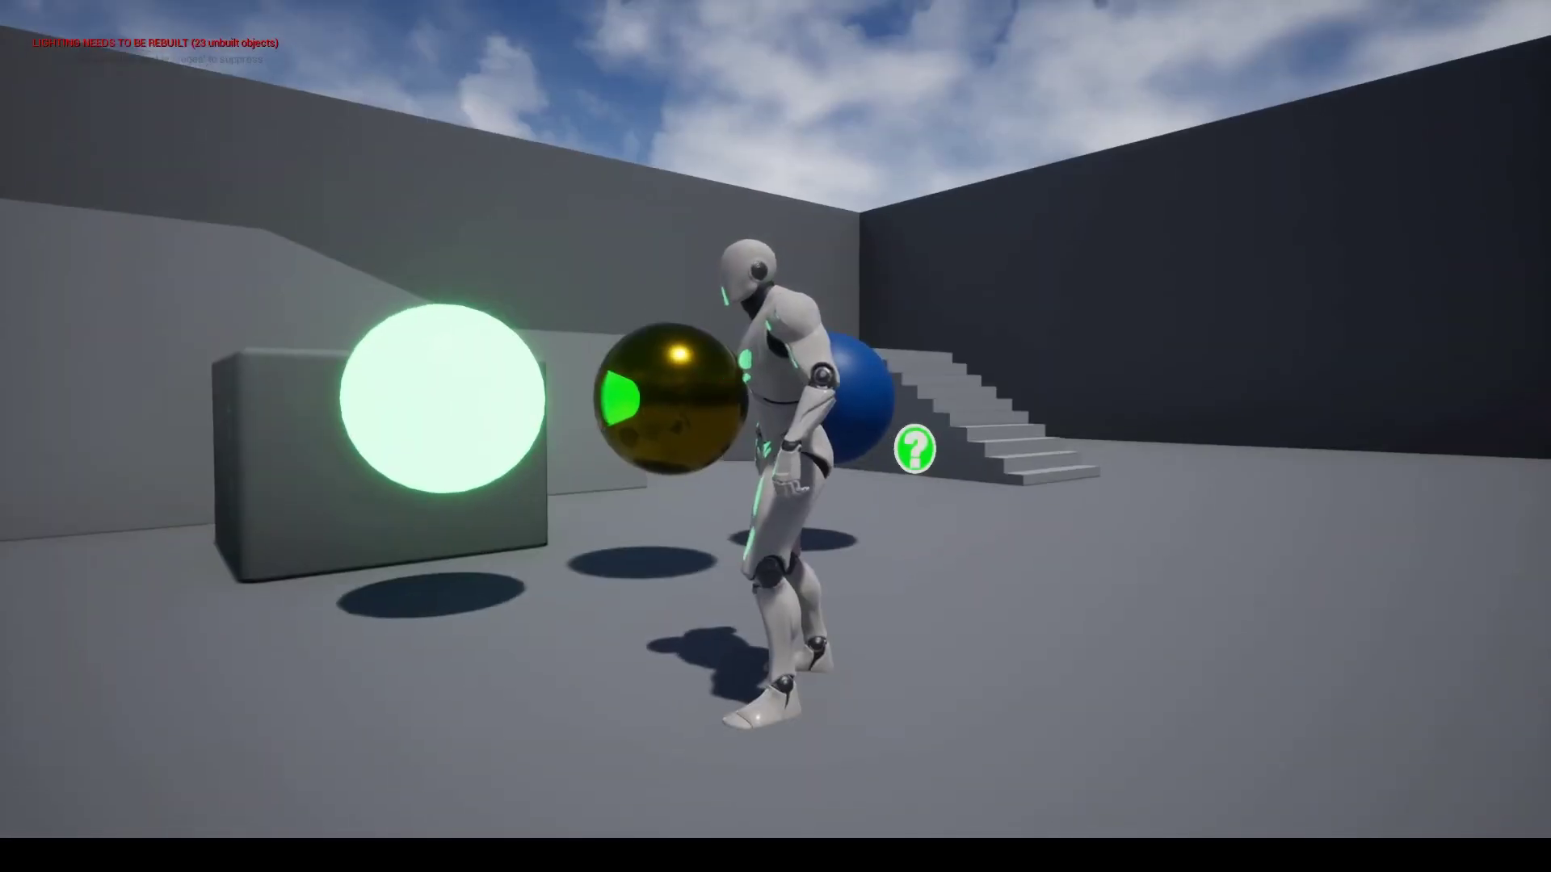
# Run the character away from the spheres to view them from a distance, and return to the glowing green one
pyautogui.press('s')
pyautogui.press('d')
pyautogui.press('w')
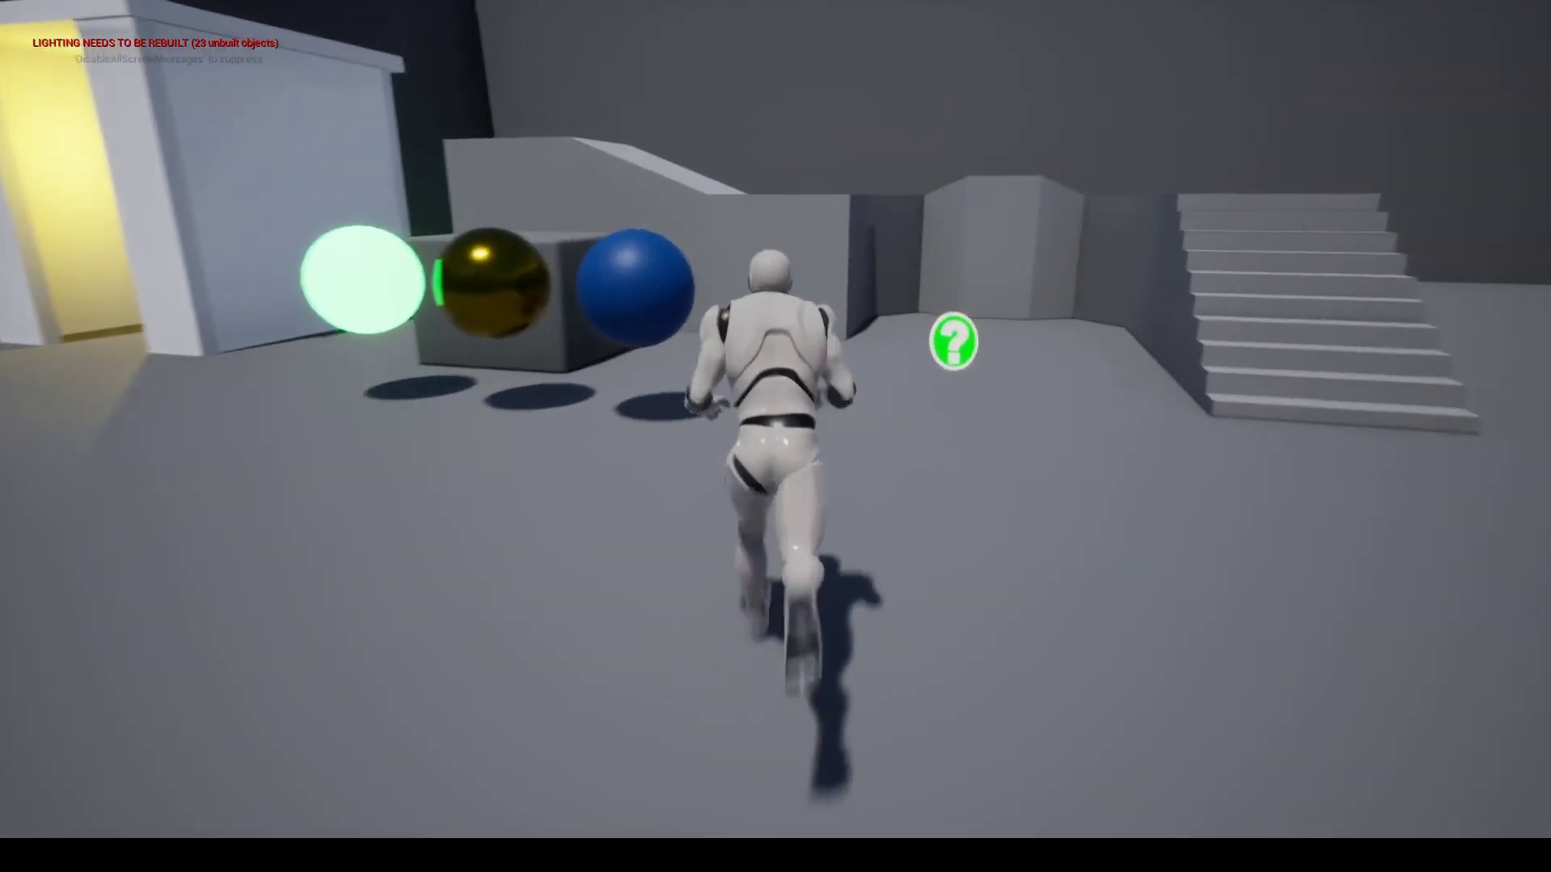
pyautogui.press('s')
pyautogui.press('a')
pyautogui.press('w')
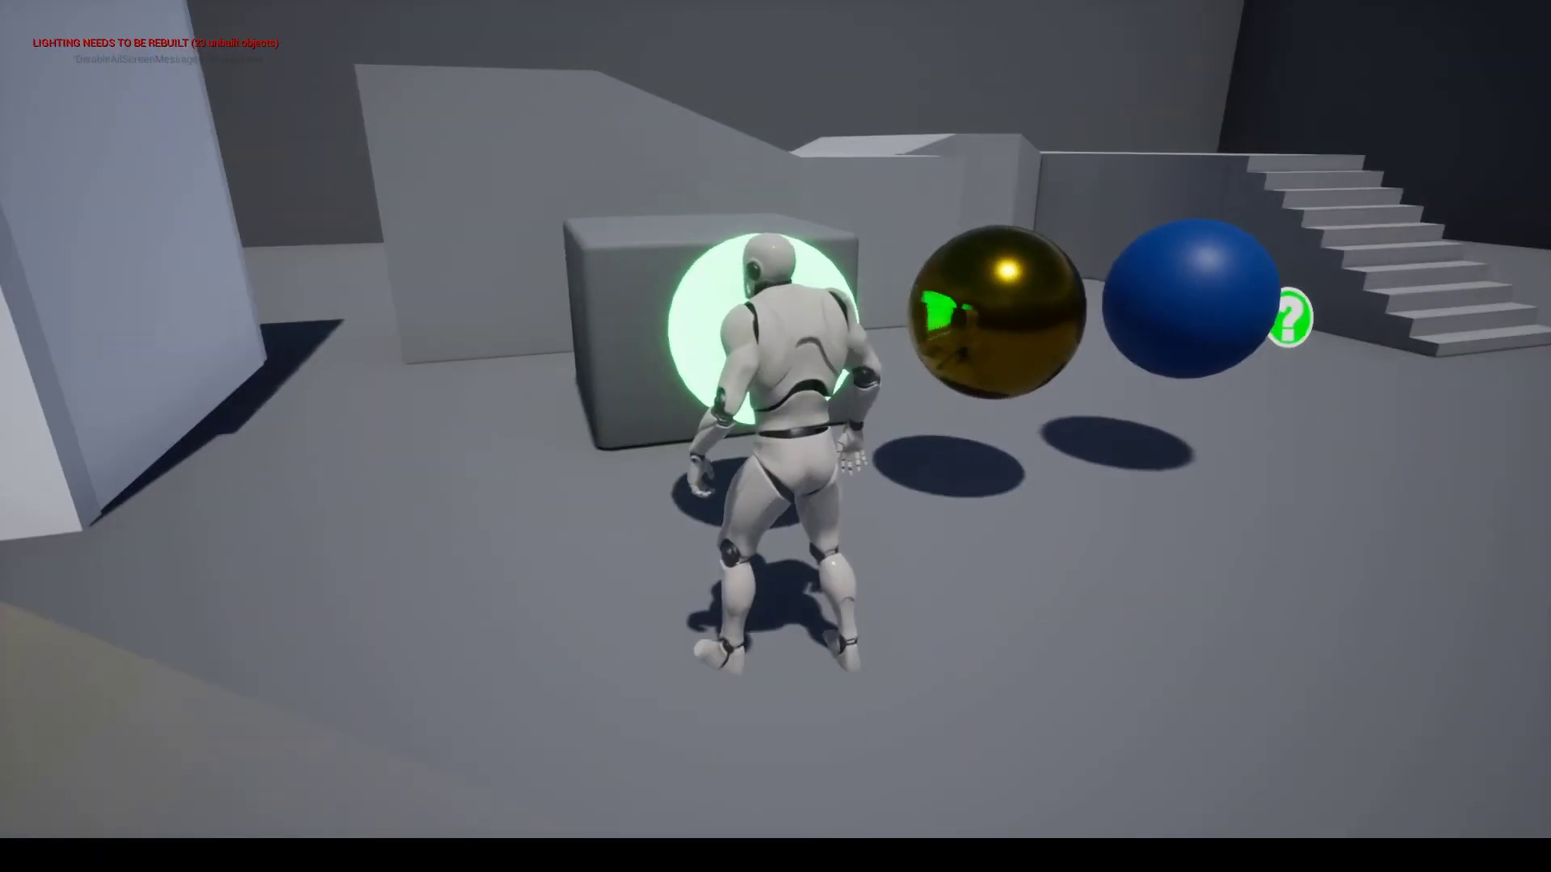
# Move the character around in front of the three spheres and examine the glowing, gold and blue surfaces from several angles
pyautogui.press('d')
pyautogui.press('s')
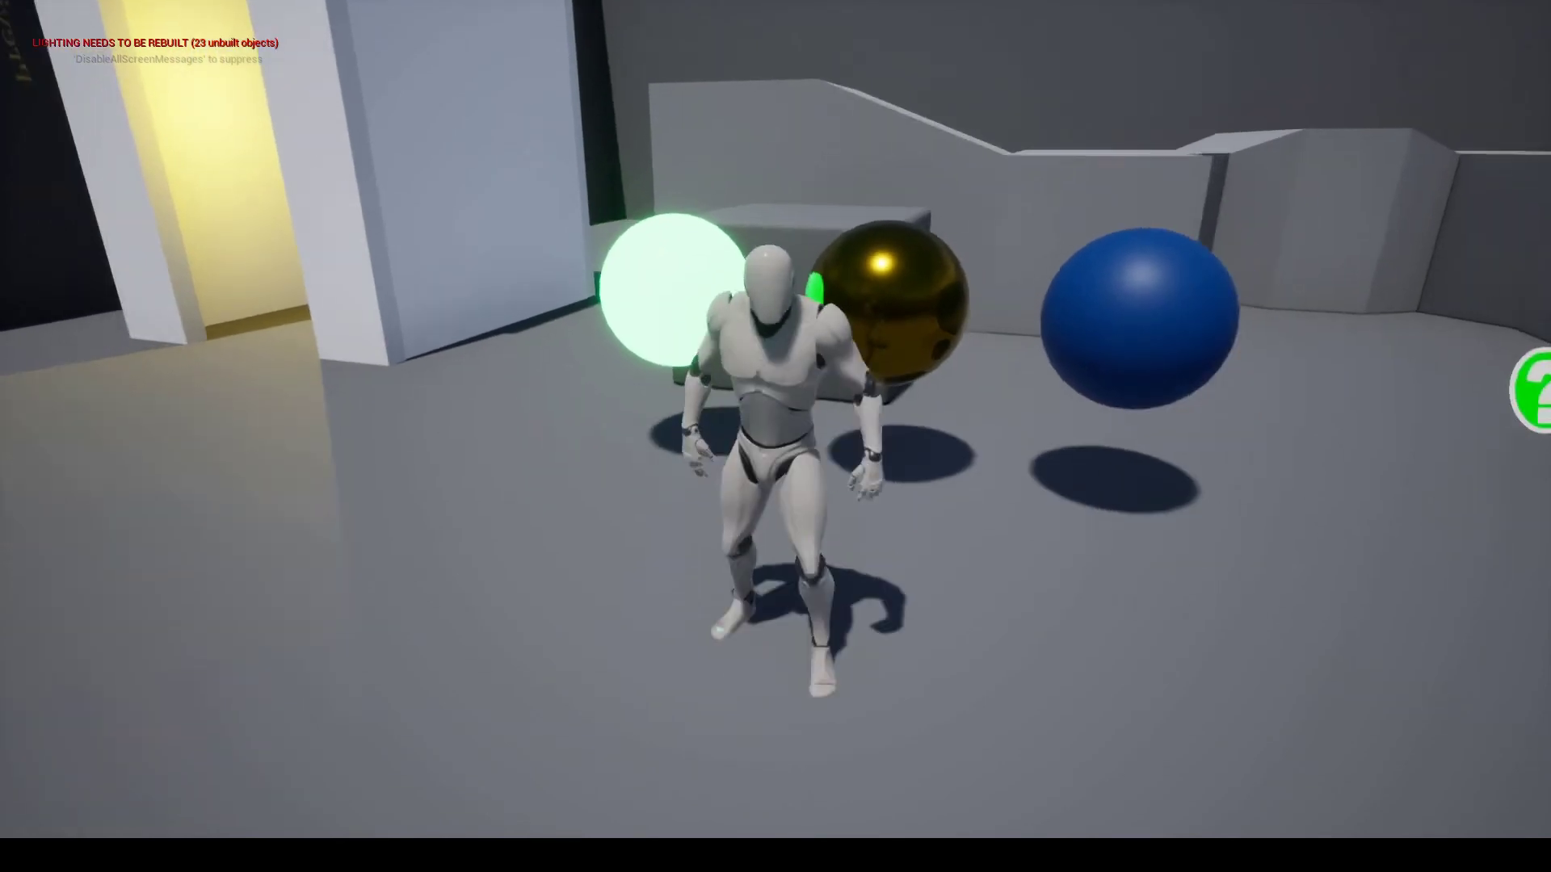
pyautogui.press('d')
pyautogui.press('s')
pyautogui.press('a')
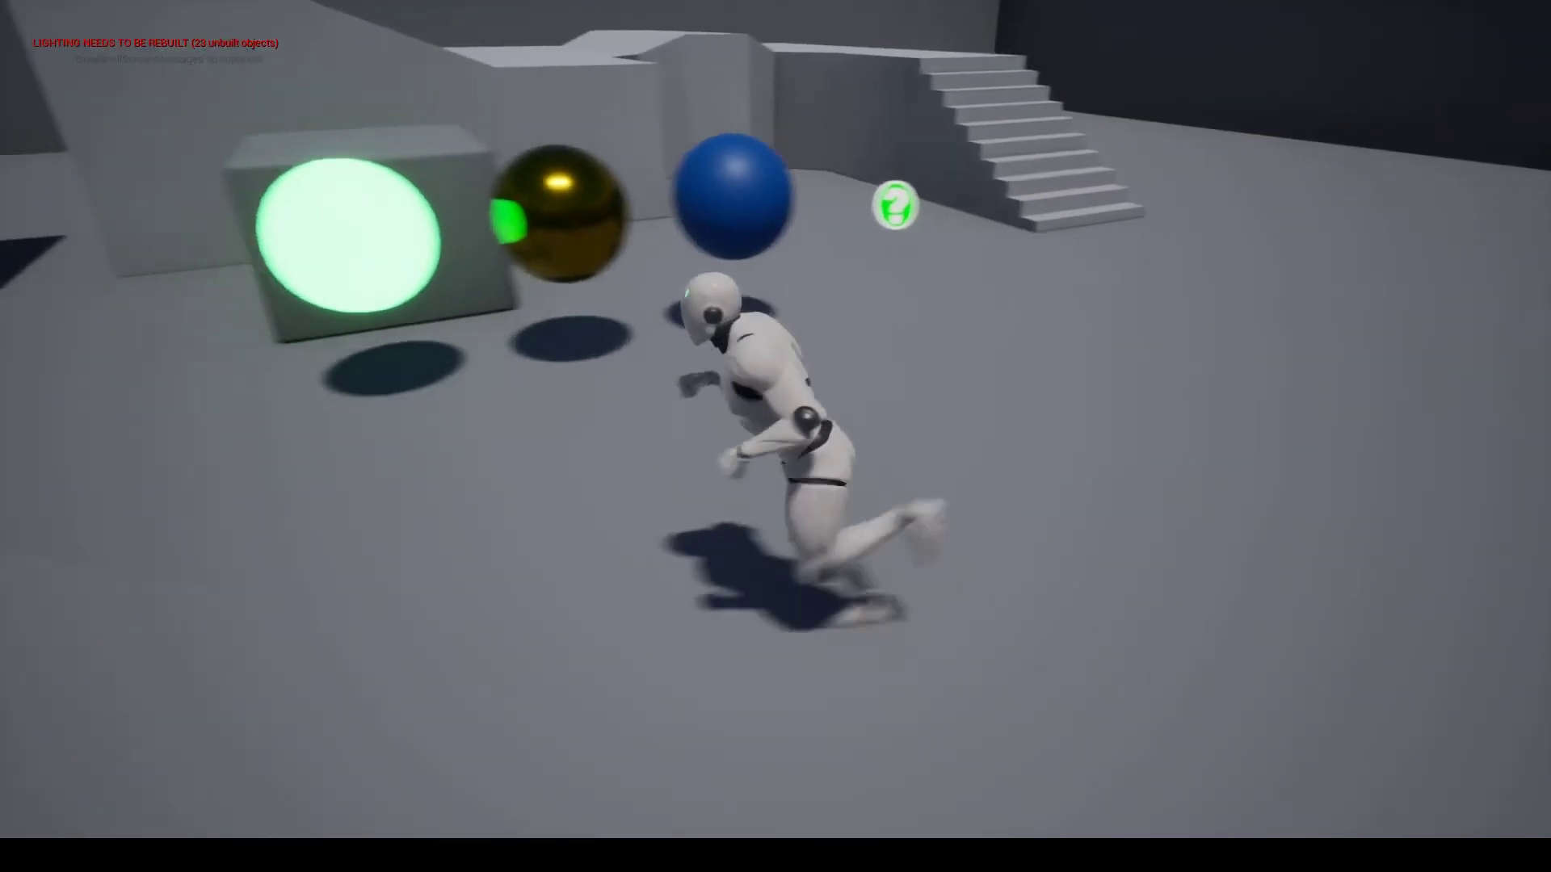
pyautogui.press('w')
pyautogui.press('d')
pyautogui.press('a')
pyautogui.press('w')
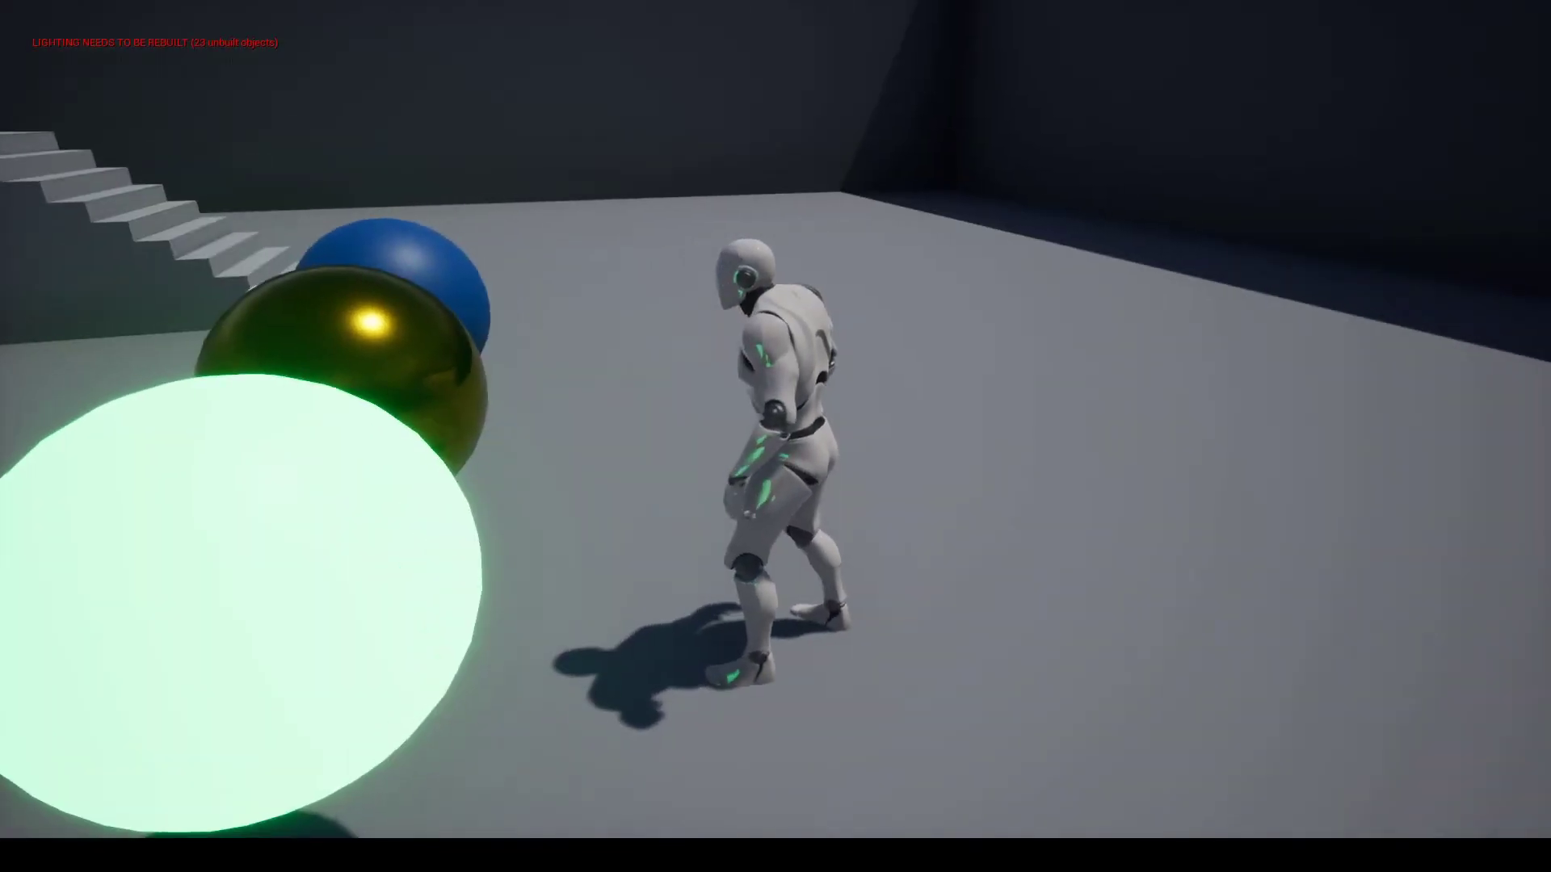